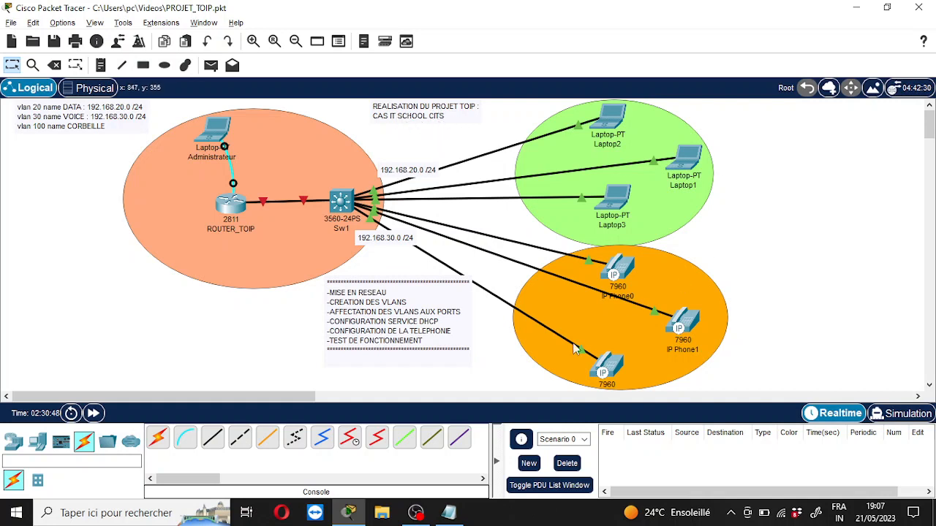
Step: Switch to the ToipCisco notes in Notepad and review the introduction covering VOIP, TOIP and the difference between them
left_click(448, 513)
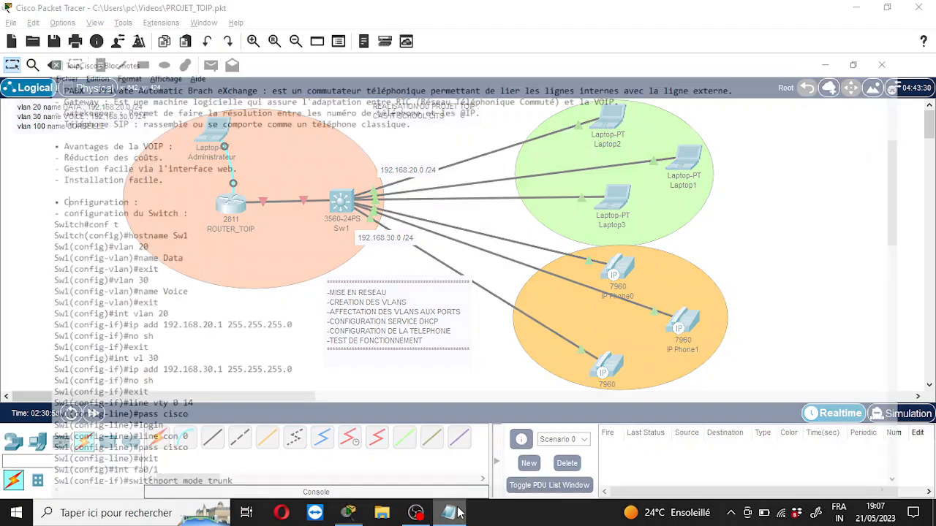
left_click(337, 133)
scroll(328, 150, "up", 5)
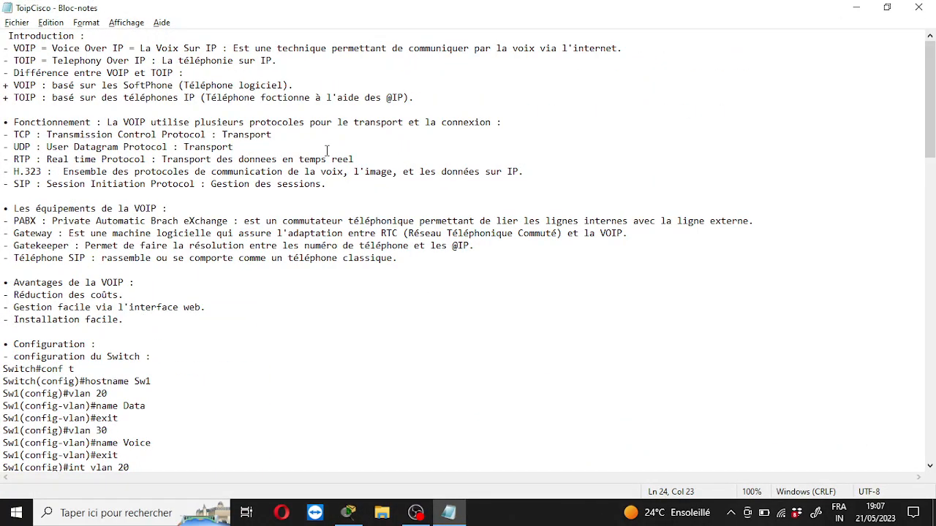
scroll(205, 114, "down", 6)
scroll(207, 119, "up", 6)
scroll(207, 119, "down", 1)
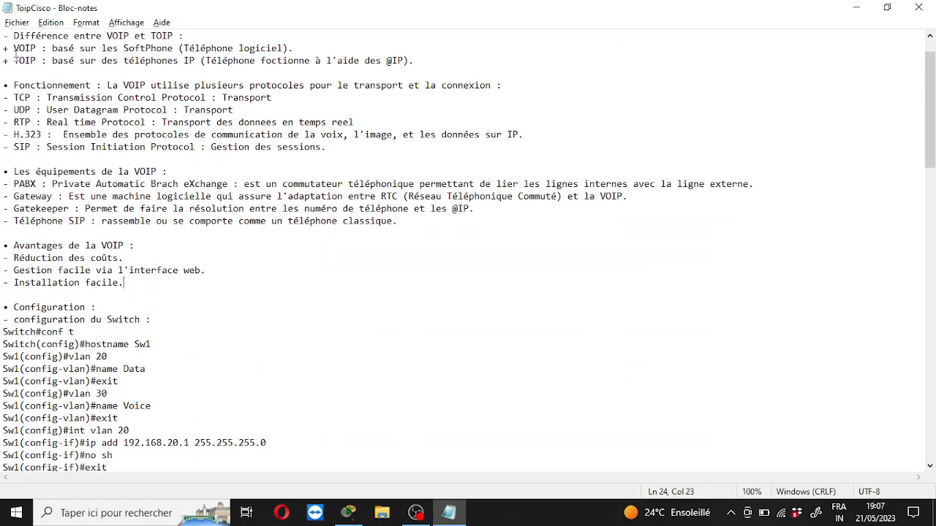
left_click_drag(8, 49, 30, 49)
scroll(71, 48, "up", 1)
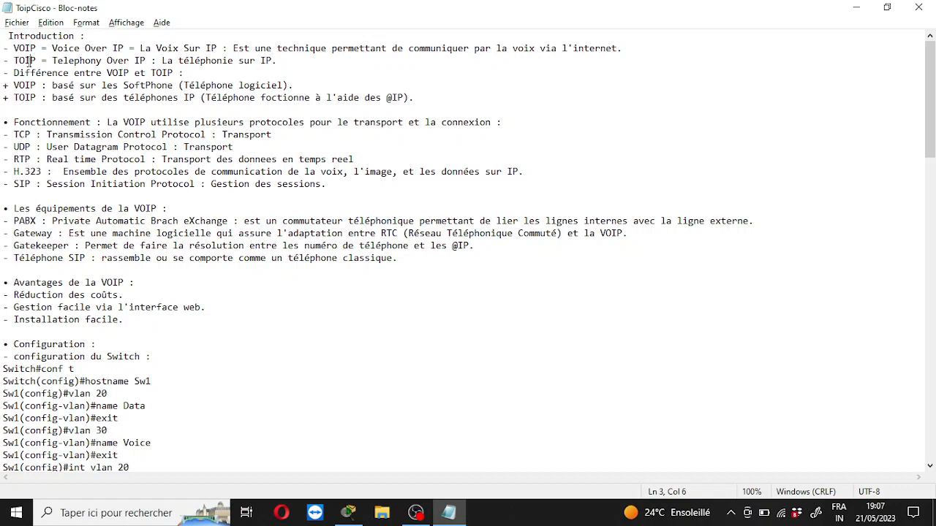
double_click(28, 60)
left_click_drag(4, 73, 199, 71)
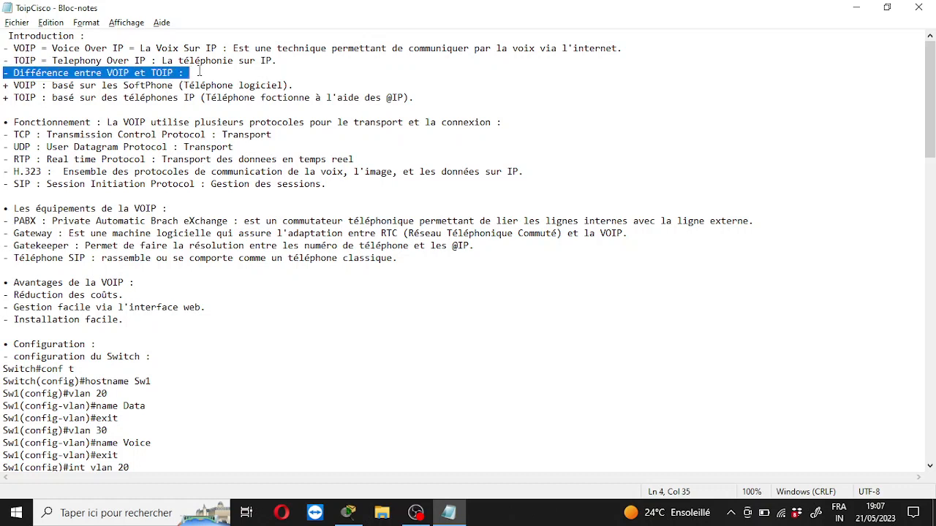
double_click(24, 86)
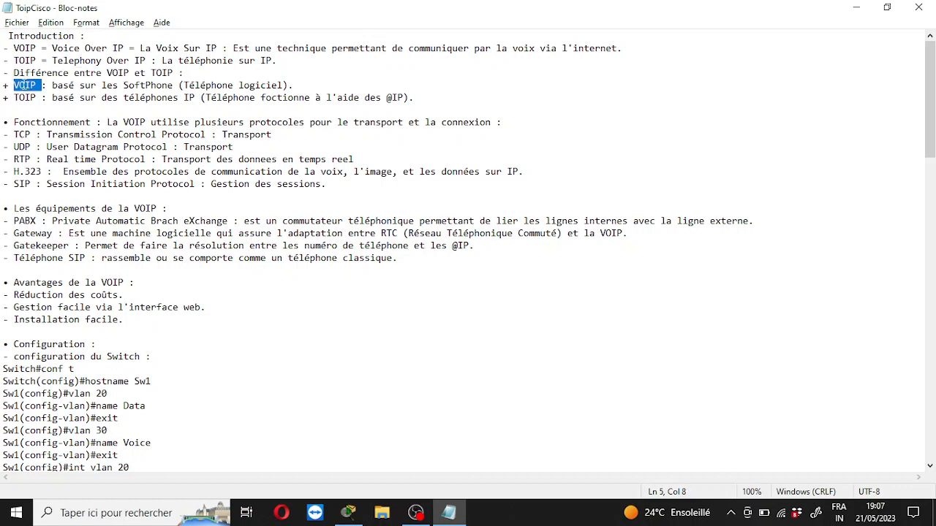
double_click(26, 98)
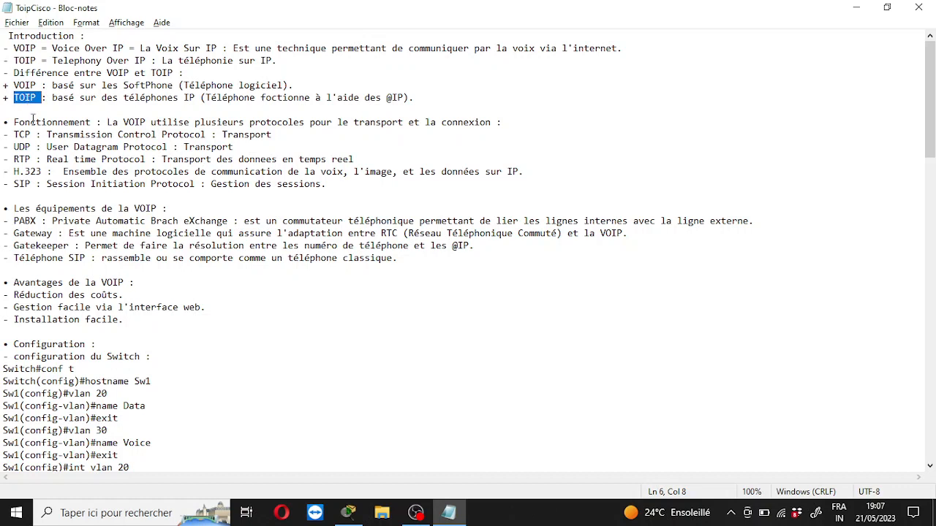
Step: Review the Fonctionnement section of the notes, covering the TCP, UDP, RTP, H.323 and SIP protocols
left_click_drag(14, 122, 91, 122)
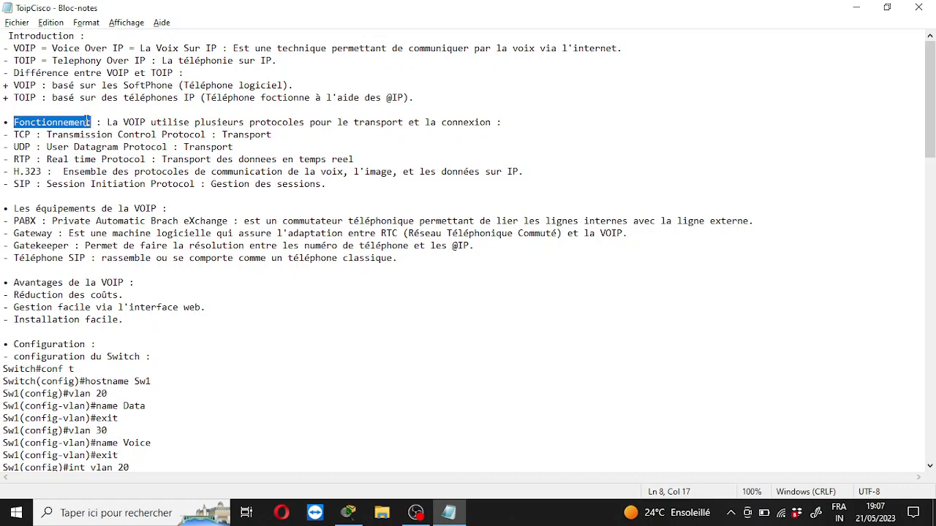
double_click(16, 135)
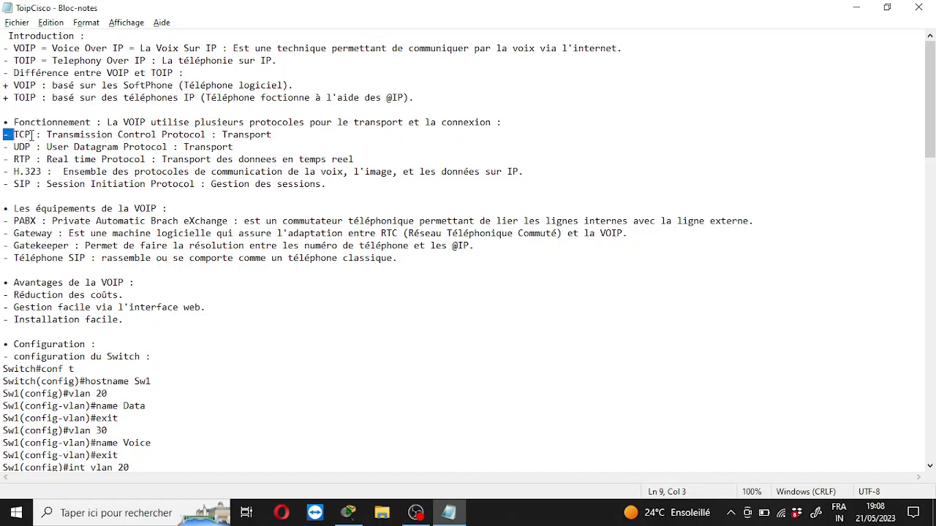
double_click(30, 135)
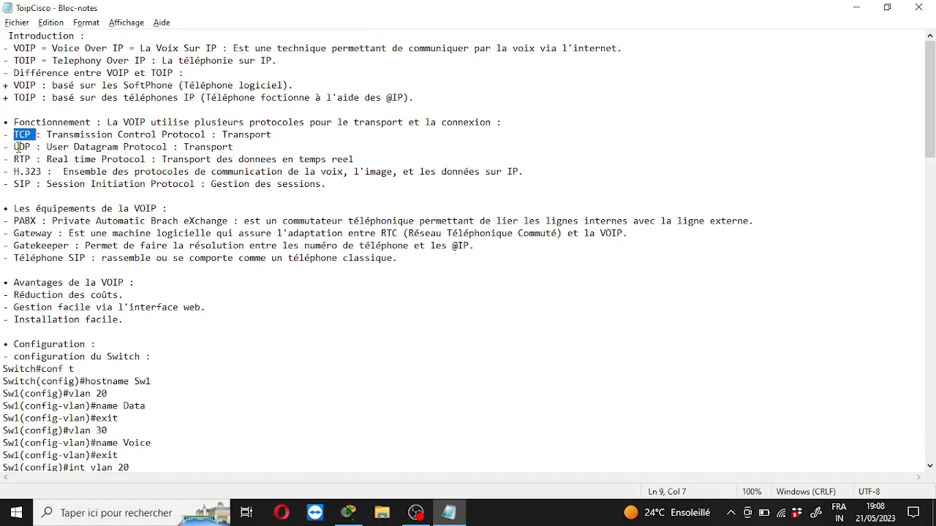
double_click(20, 147)
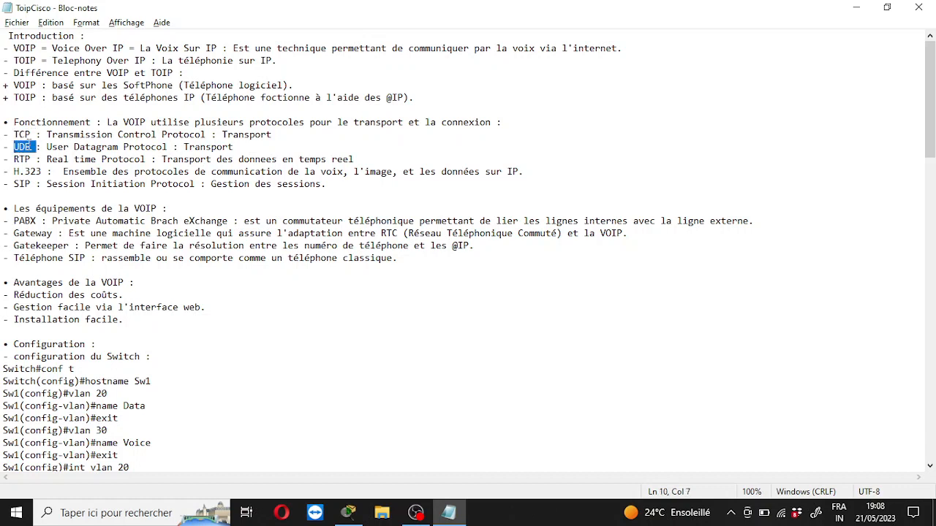
double_click(22, 158)
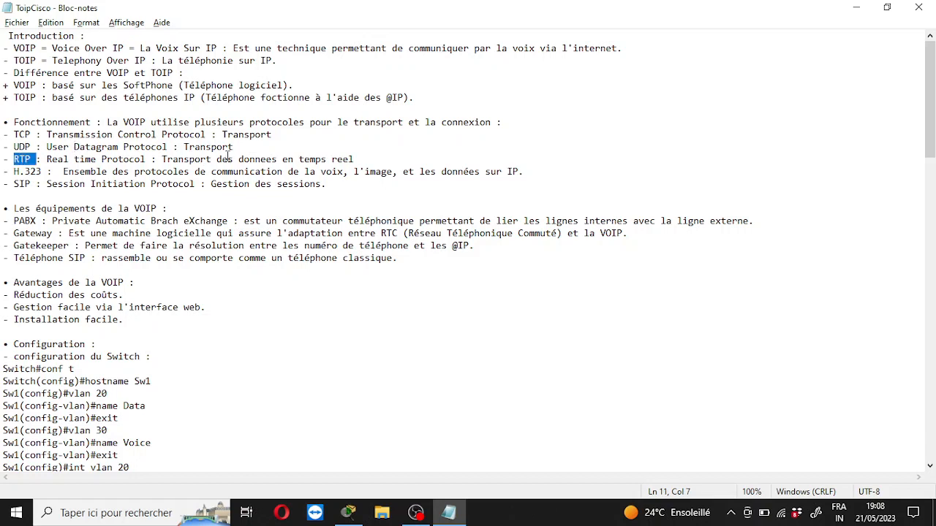
double_click(22, 171)
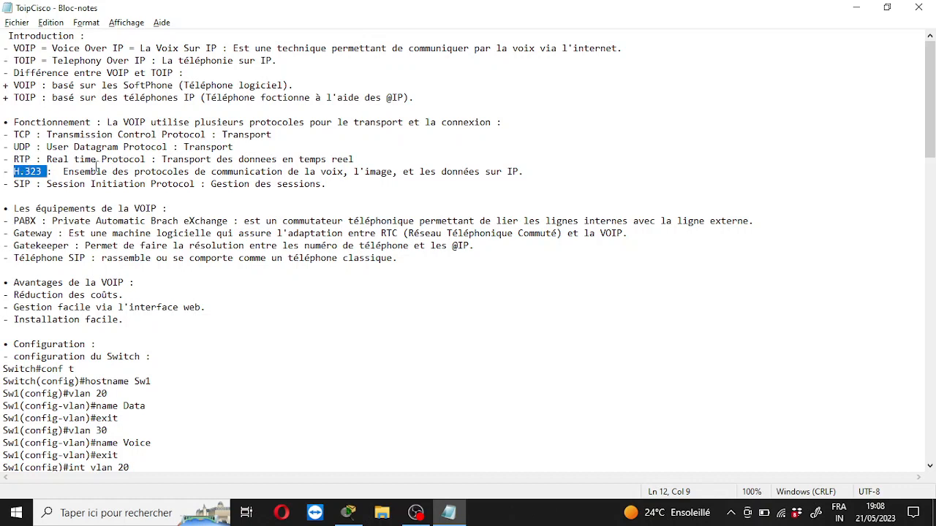
double_click(21, 185)
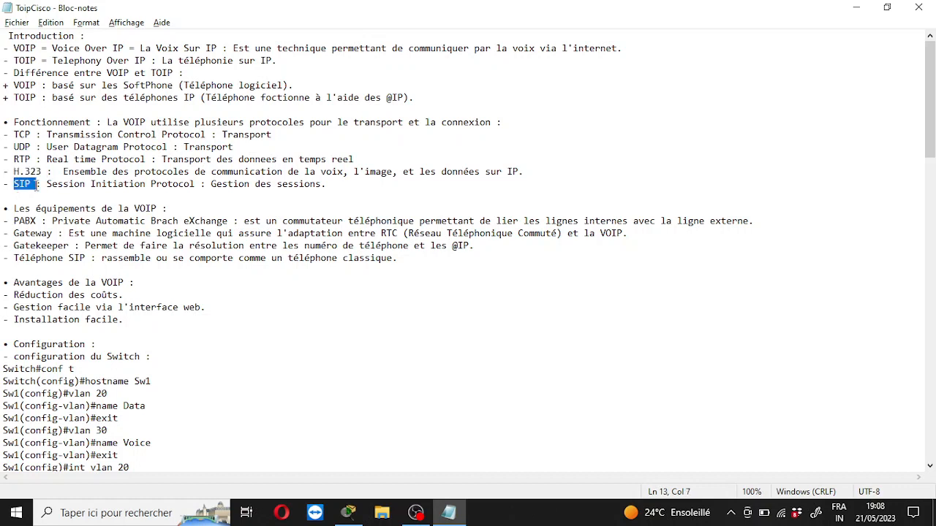
Step: Review the VOIP equipment section, covering PABX, Gateway, Gatekeeper and Téléphone SIP
scroll(42, 186, "down", 1)
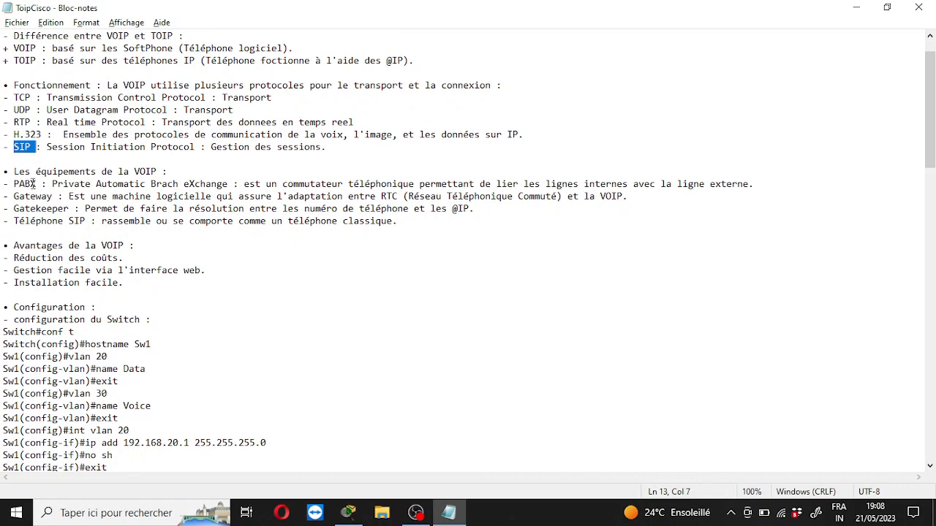
left_click_drag(10, 171, 164, 170)
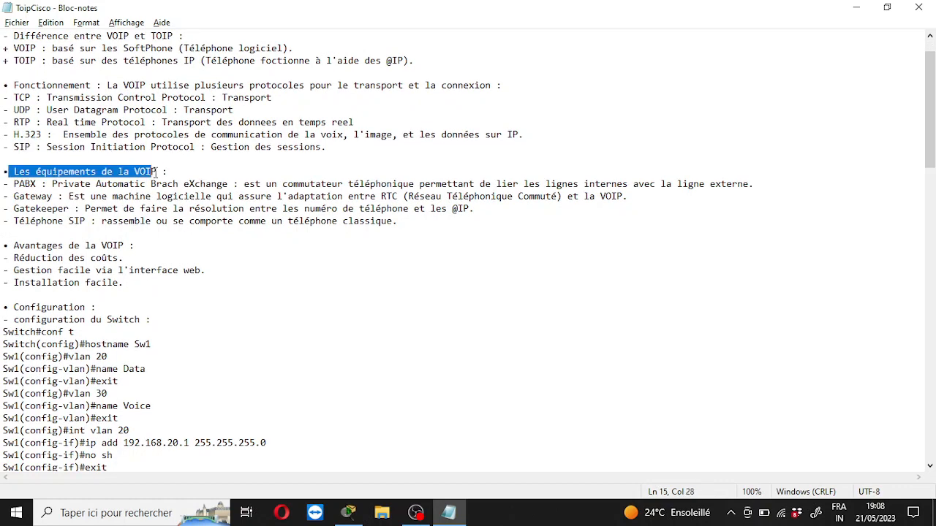
double_click(26, 185)
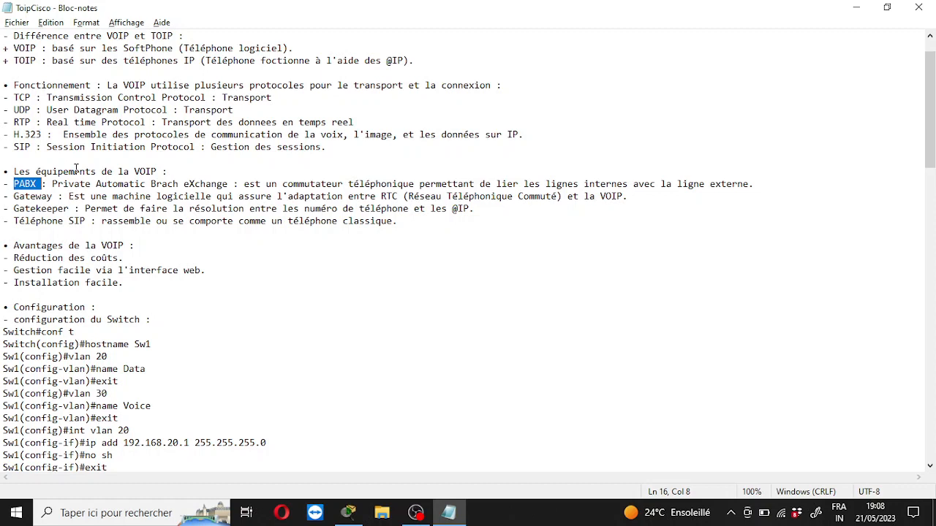
double_click(37, 197)
double_click(35, 210)
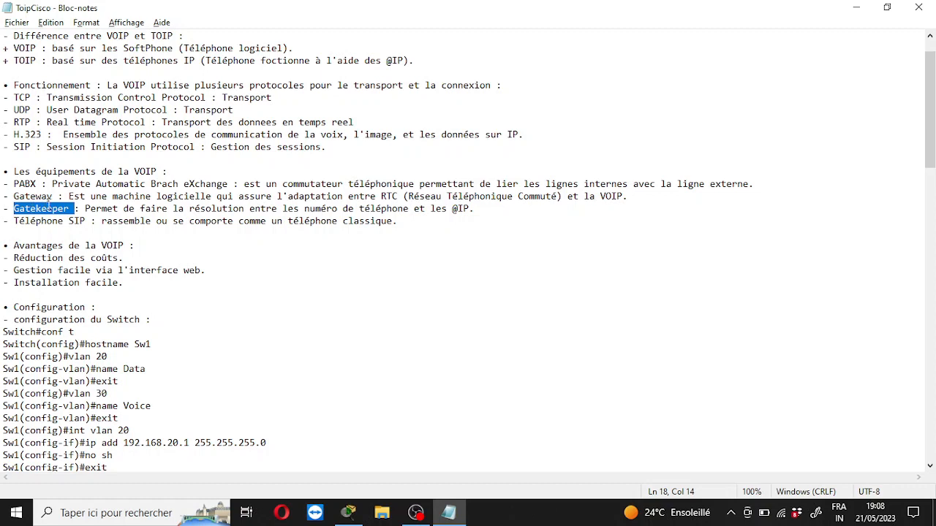
double_click(38, 221)
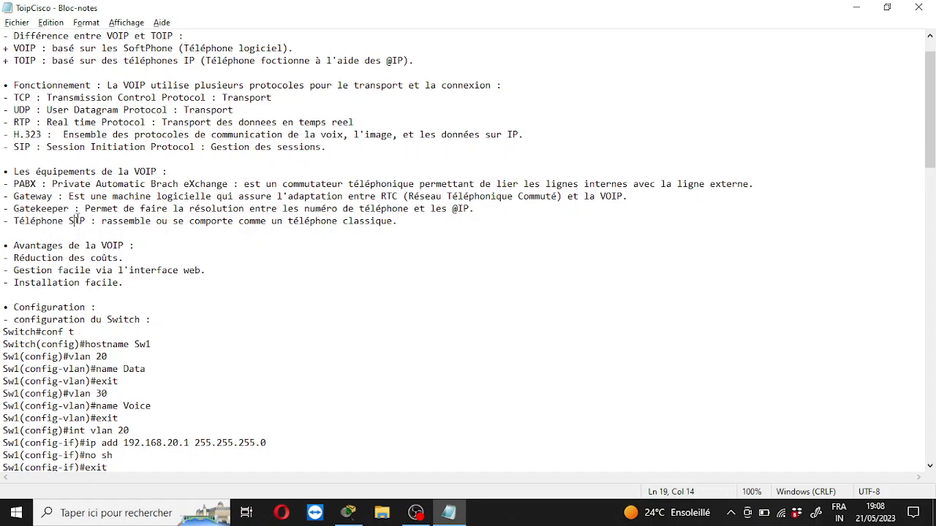
double_click(77, 220)
Step: Review the VOIP advantages section: cost reduction, easy management through the web interface and easy installation
scroll(117, 217, "down", 2)
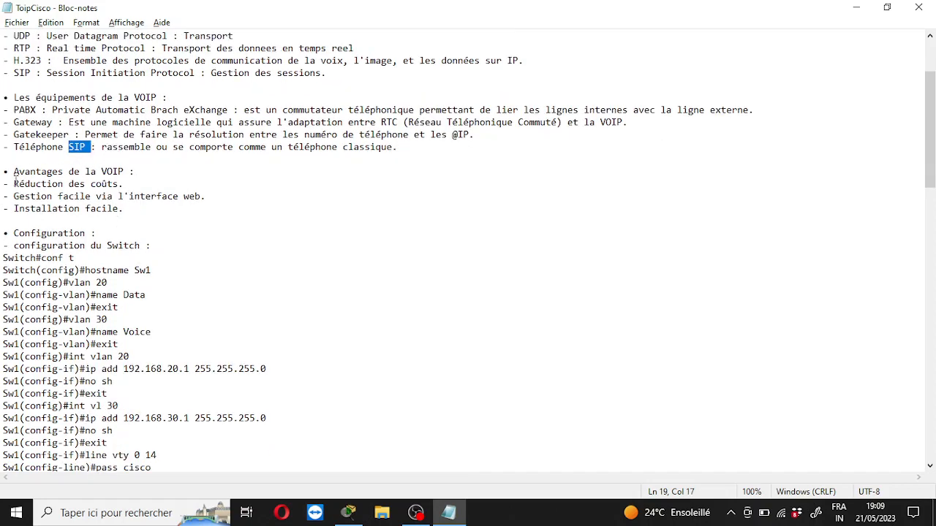
left_click_drag(12, 171, 162, 176)
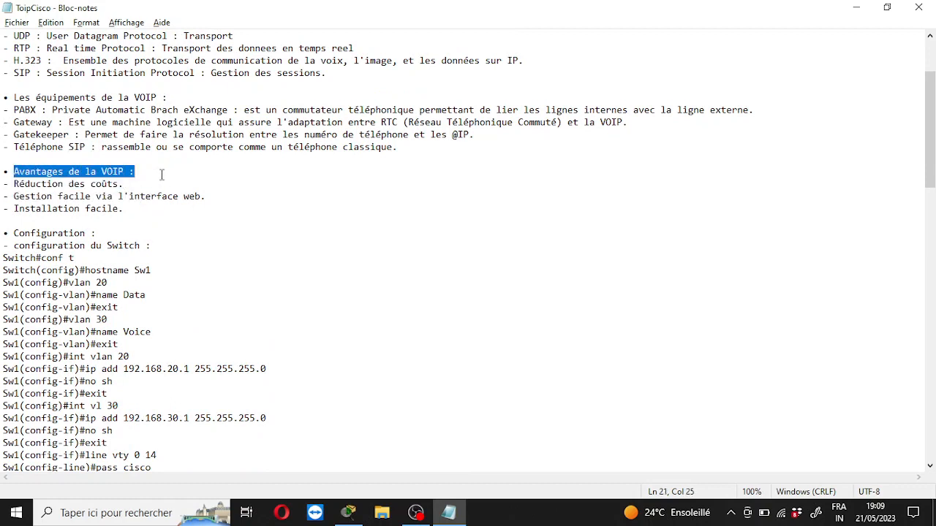
left_click_drag(14, 184, 125, 185)
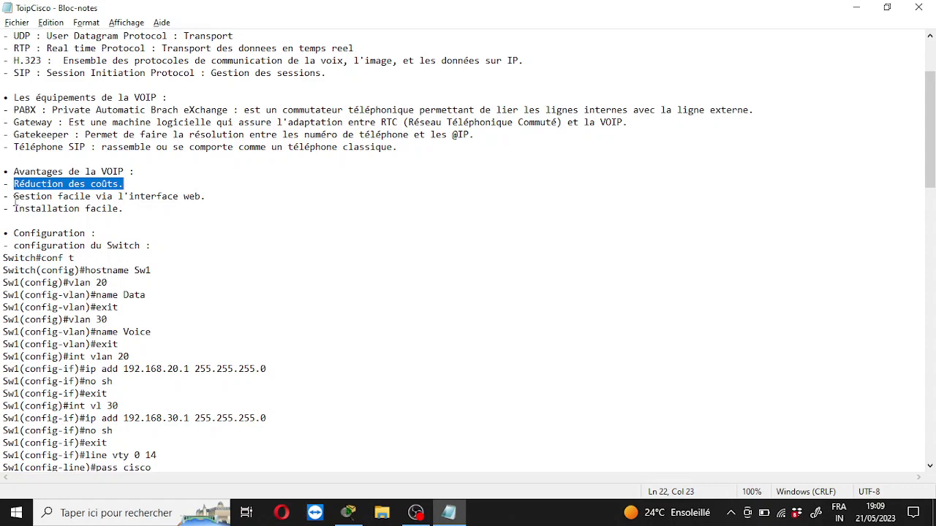
left_click_drag(14, 197, 217, 202)
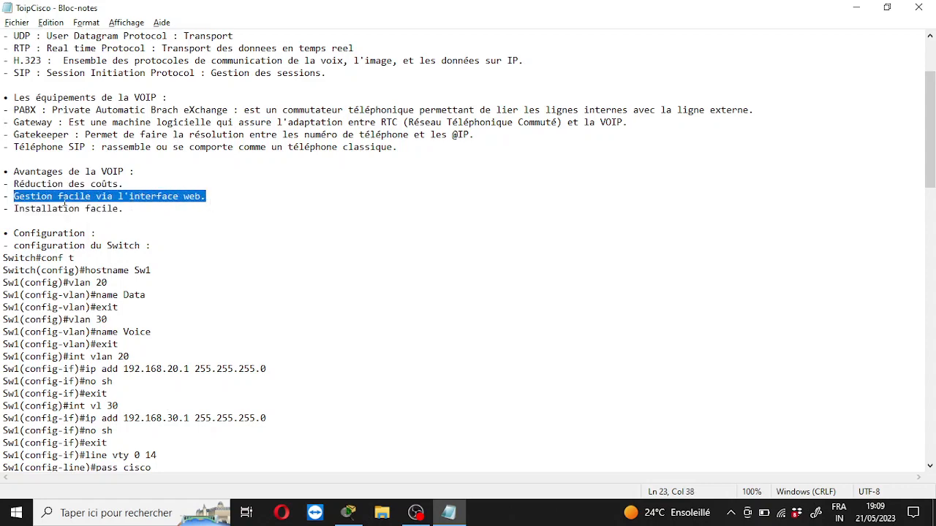
left_click_drag(16, 207, 136, 218)
left_click(136, 218)
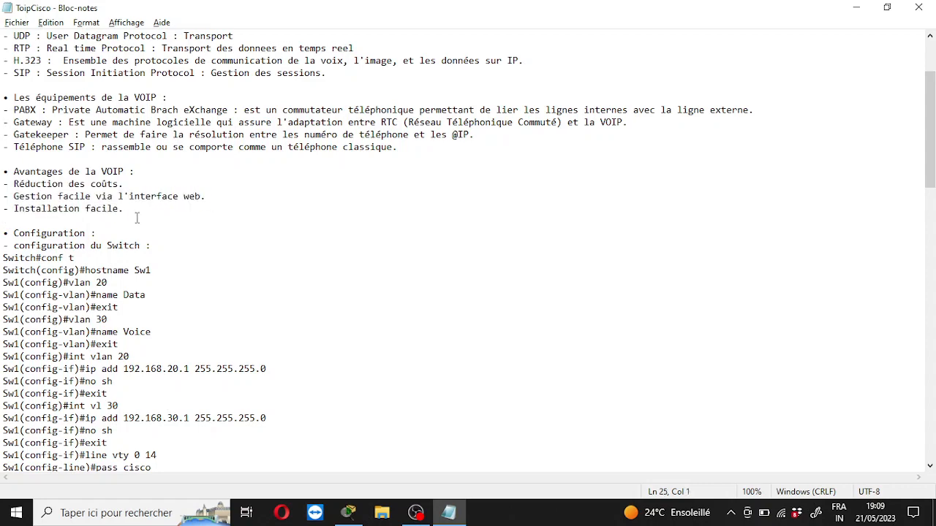
Step: Skim the switch and router configuration commands in the notes and return to the introduction
scroll(95, 212, "down", 2)
scroll(73, 175, "down", 6)
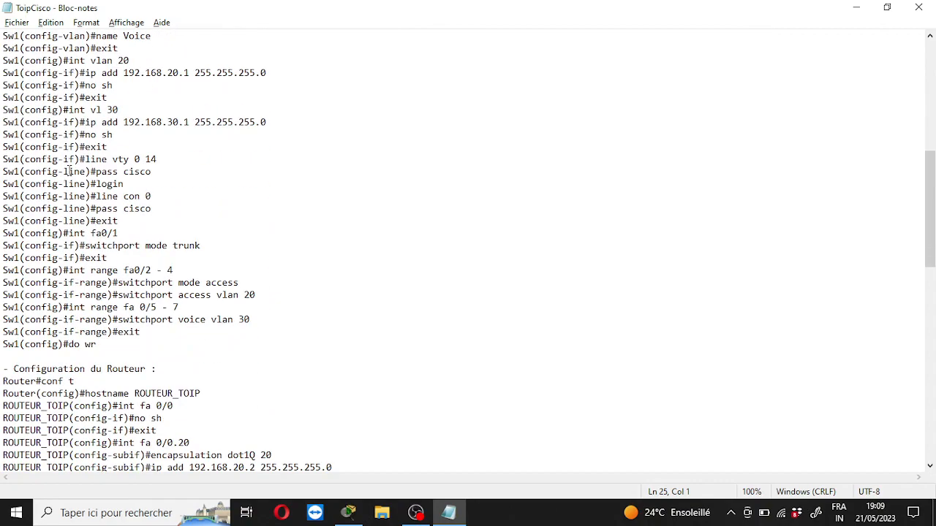
scroll(69, 170, "up", 6)
scroll(69, 170, "down", 8)
scroll(70, 170, "up", 12)
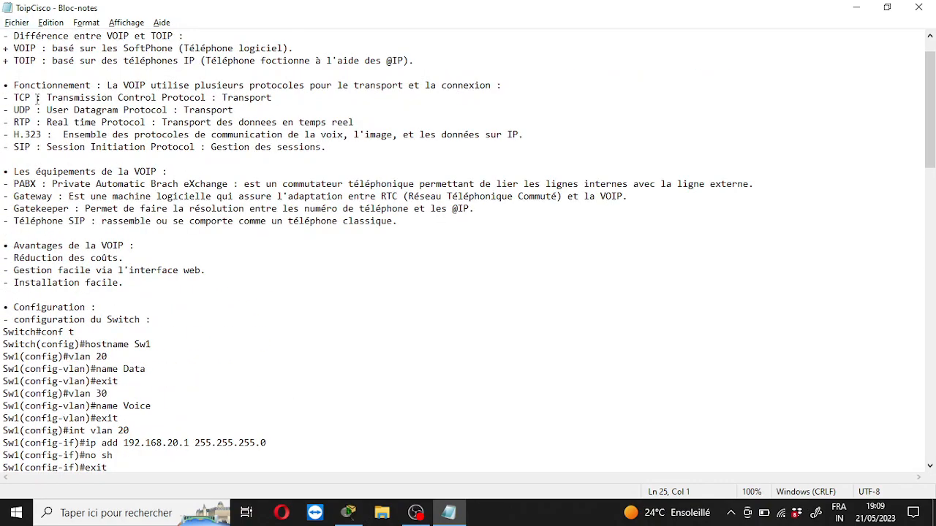
scroll(35, 98, "up", 1)
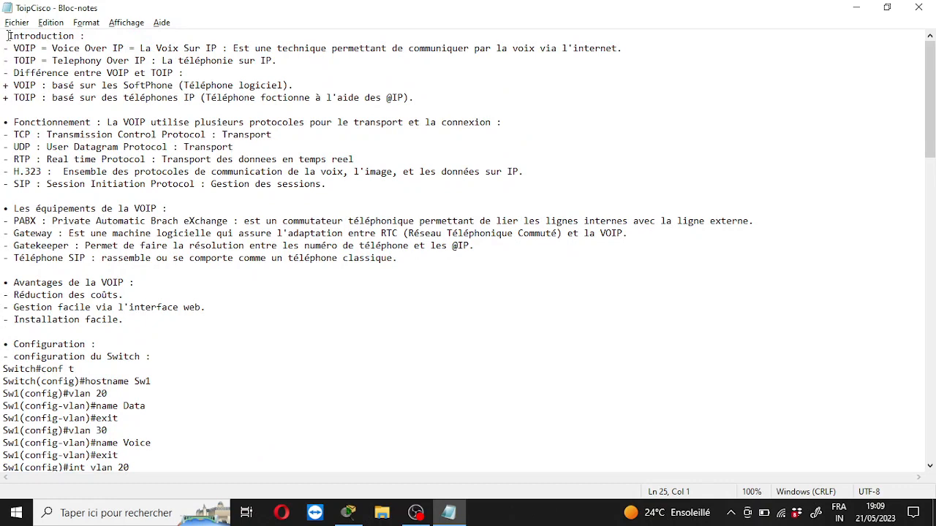
Step: Recap the theory part of the notes, from the introduction through the equipment list to the Avantages de la VOIP heading
left_click_drag(8, 35, 454, 263)
left_click(454, 264)
left_click(103, 283)
left_click_drag(103, 285, 148, 284)
key("Home")
scroll(229, 272, "down", 1)
scroll(236, 258, "up", 1)
Step: Switch to Packet Tracer and move the Administrateur laptop's console cable from ROUTER_TOIP to the Console port of Sw1
left_click(348, 512)
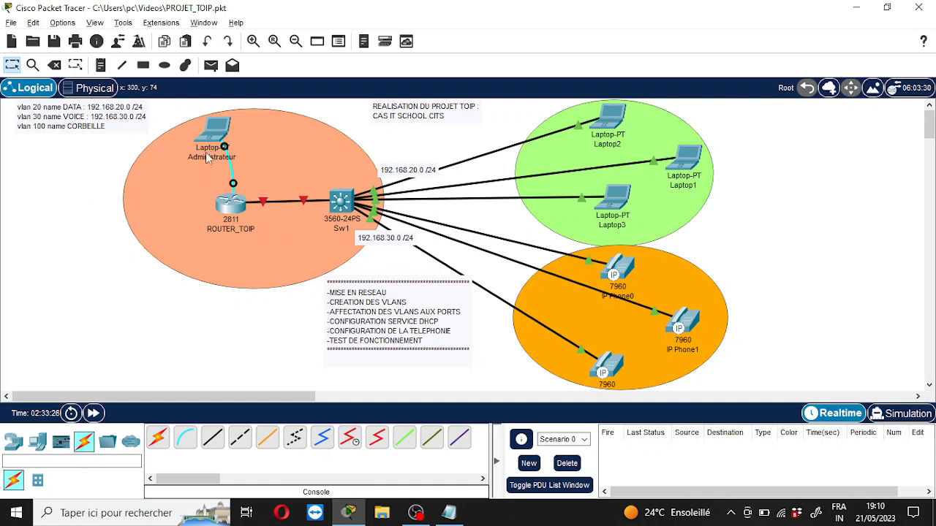
left_click_drag(233, 185, 333, 194)
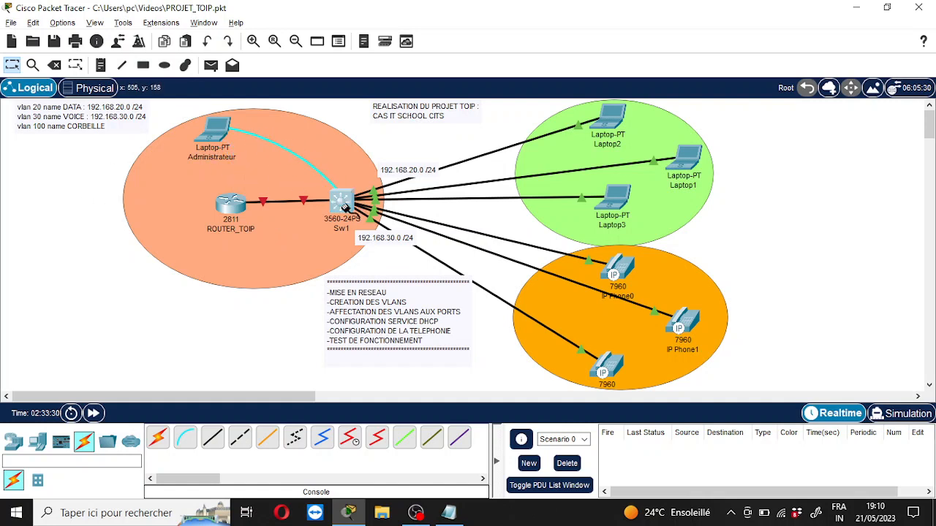
left_click(348, 209)
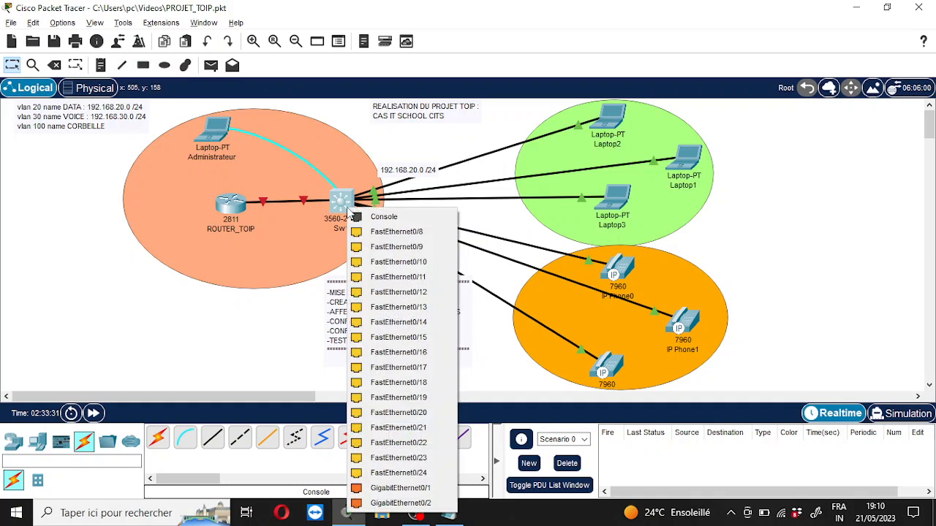
left_click(365, 218)
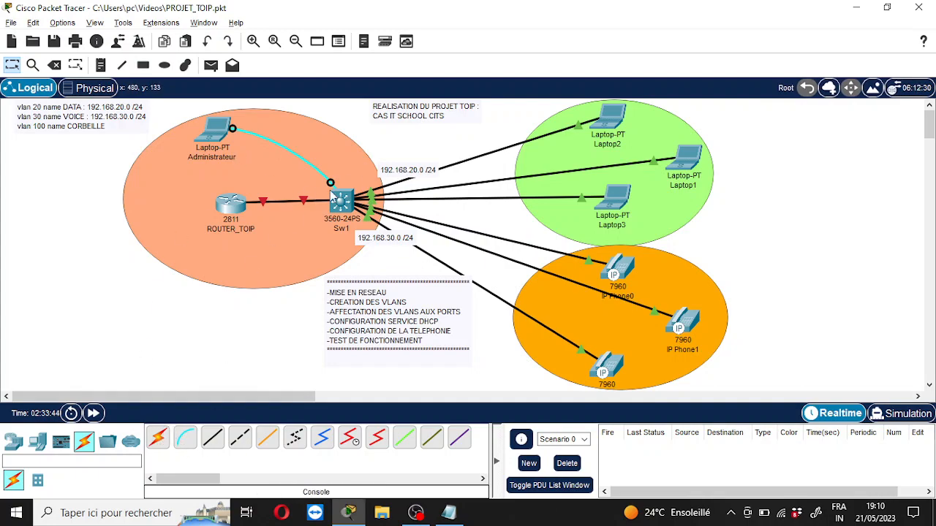
Step: Open a terminal session on the Administrateur laptop with the default port settings, keeping its window beside the topology
left_click(216, 132)
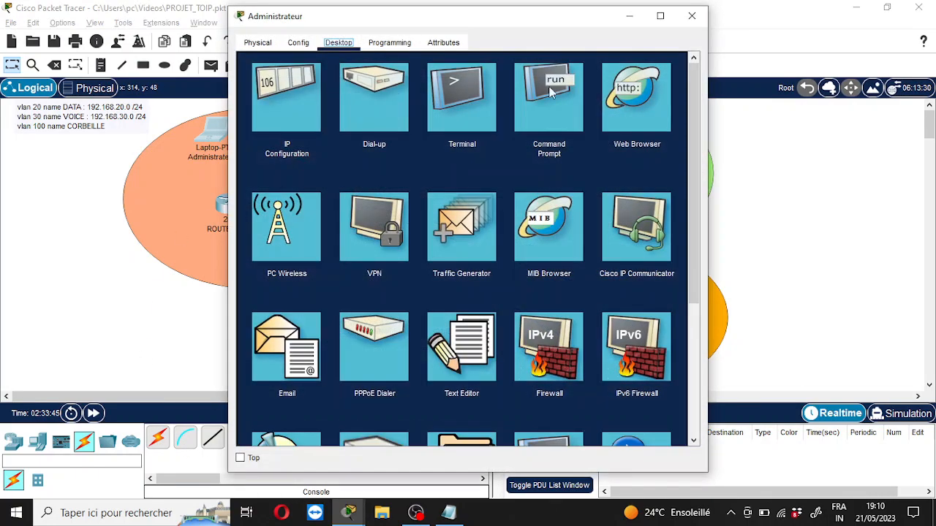
left_click(465, 98)
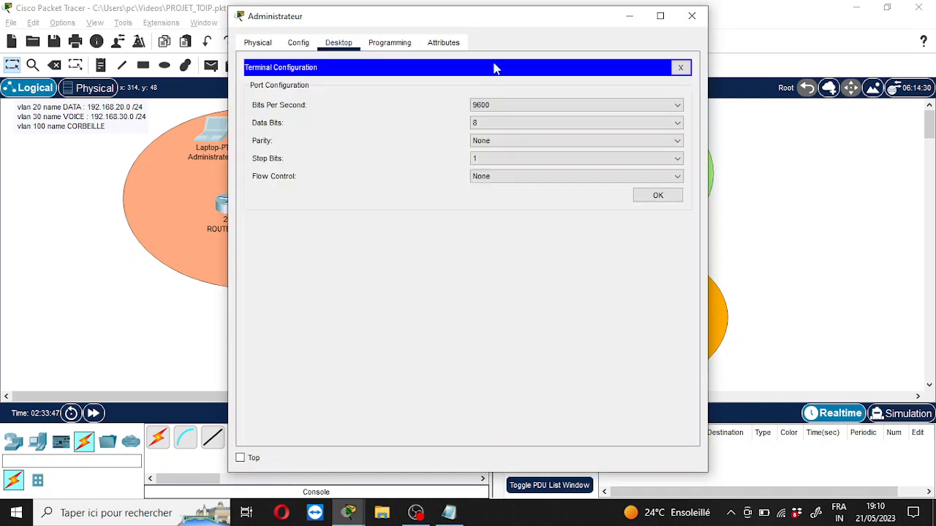
left_click_drag(555, 20, 782, 42)
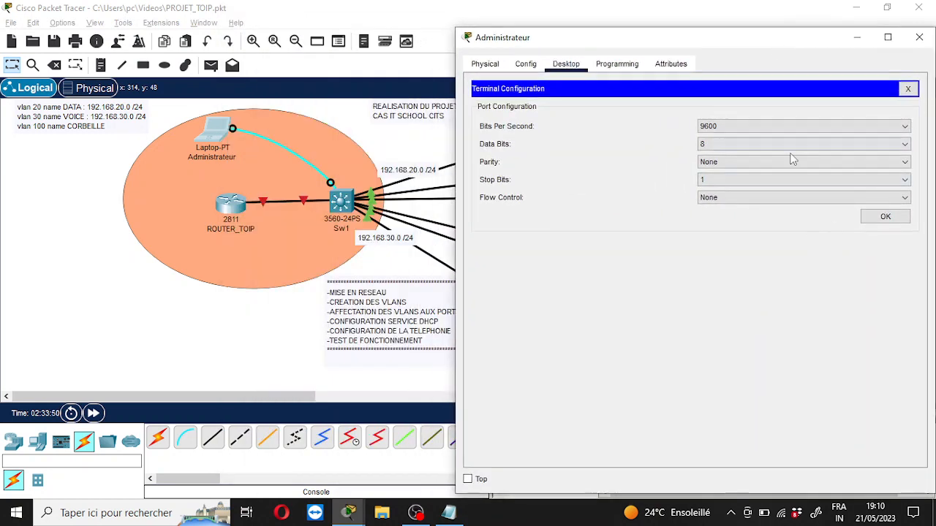
left_click(888, 218)
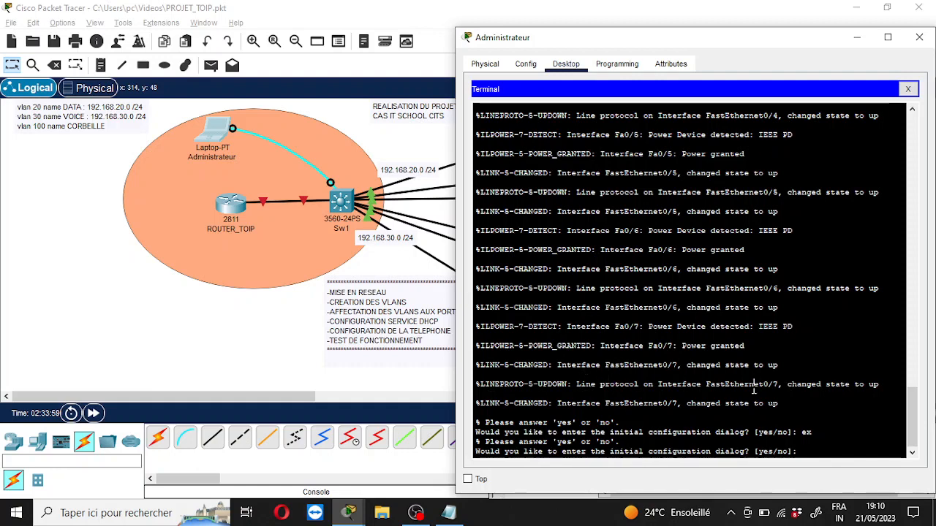
Step: Decline the switch's initial configuration dialog and enter global configuration mode with en and conf t
key("Return")
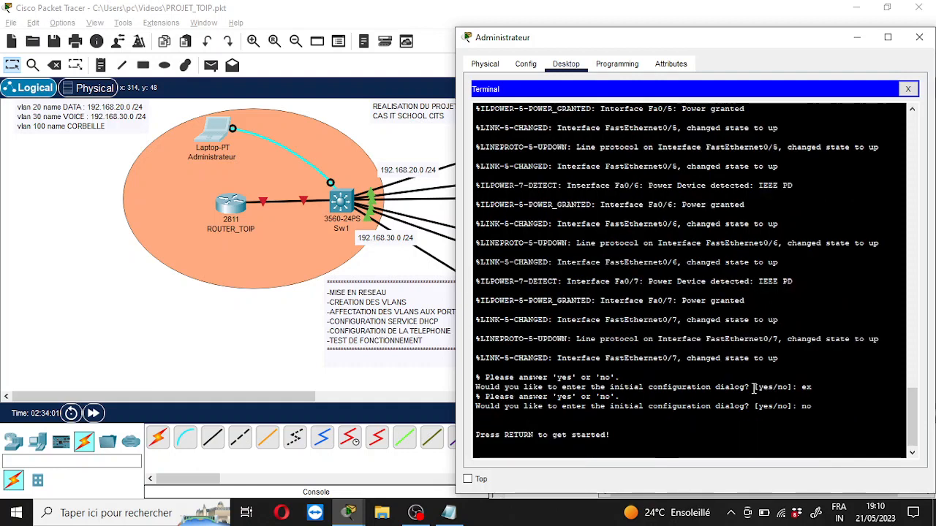
key("Return")
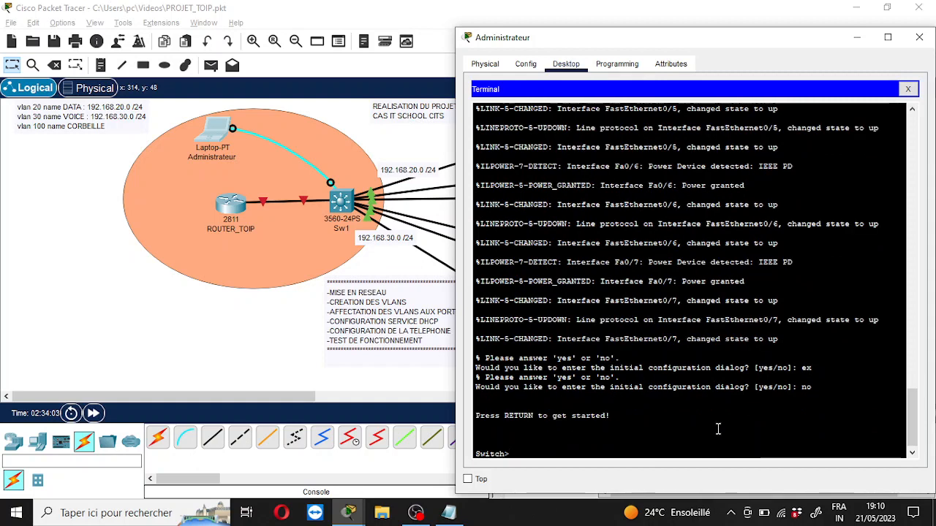
type("en")
key("Return")
type("conf t")
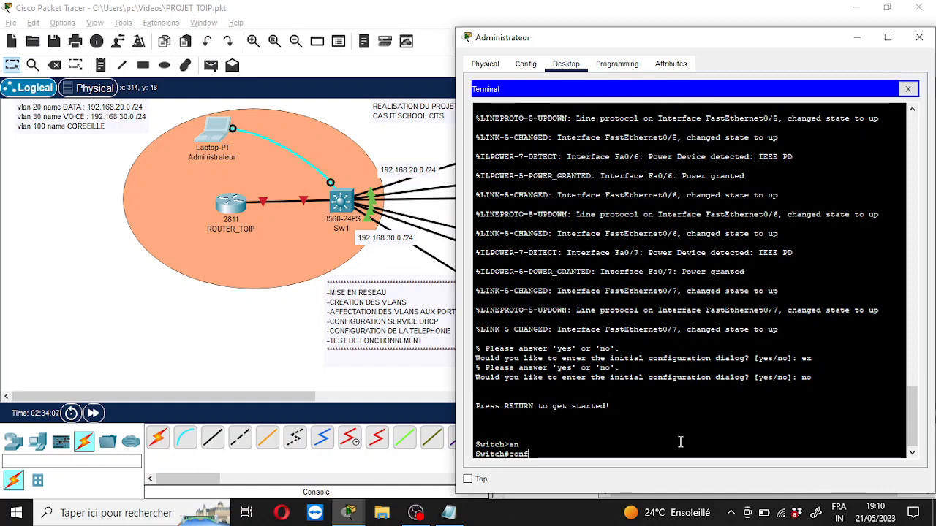
key("Return")
Step: Set the switch's hostname to Sw1
type("hos")
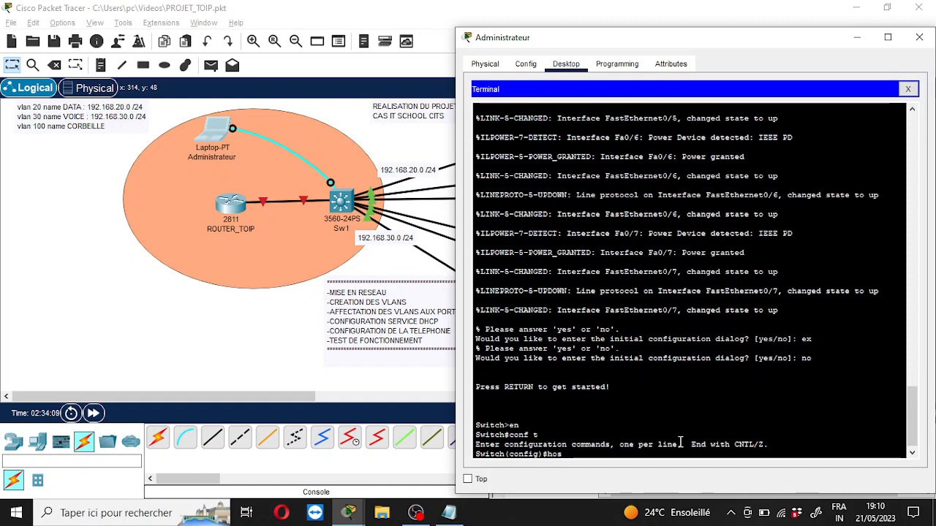
type("tname ")
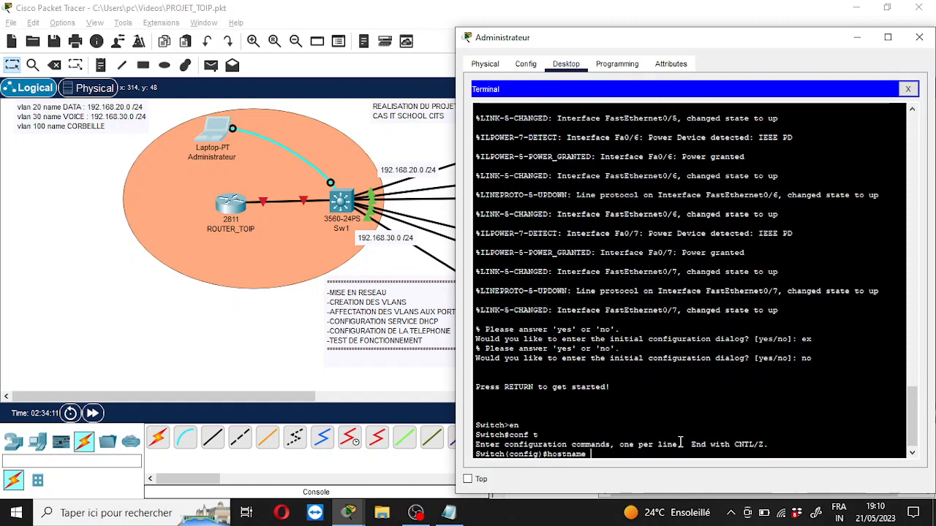
type("s")
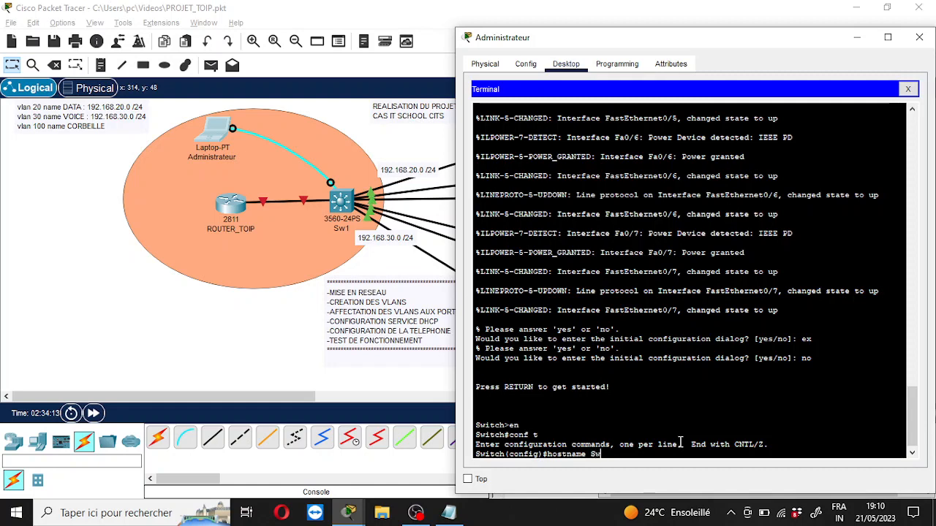
type("w1")
key("Return")
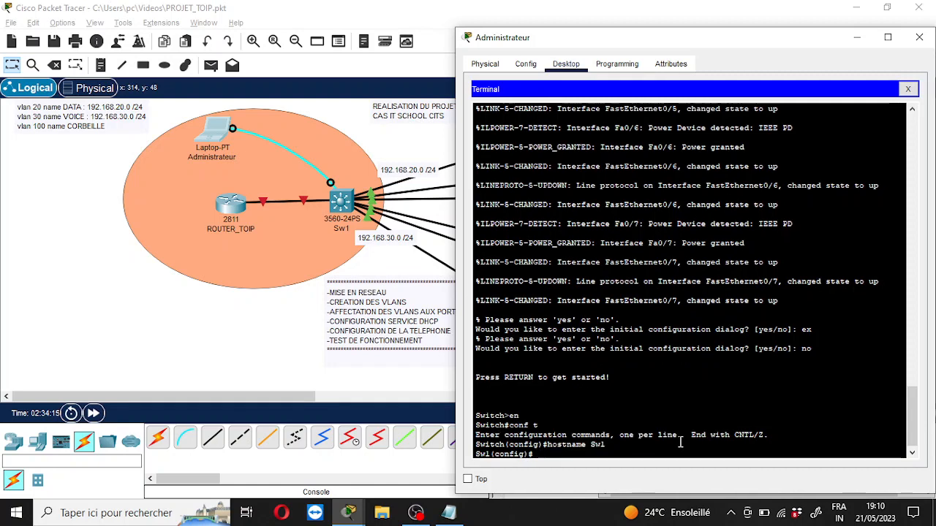
Step: Protect privileged mode on Sw1 by entering the enable secret password
type("e")
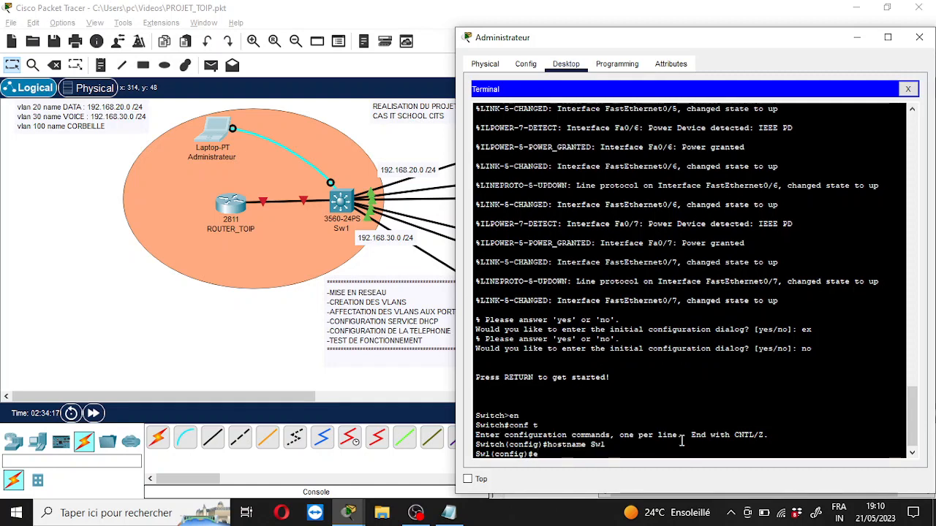
type("nable sec")
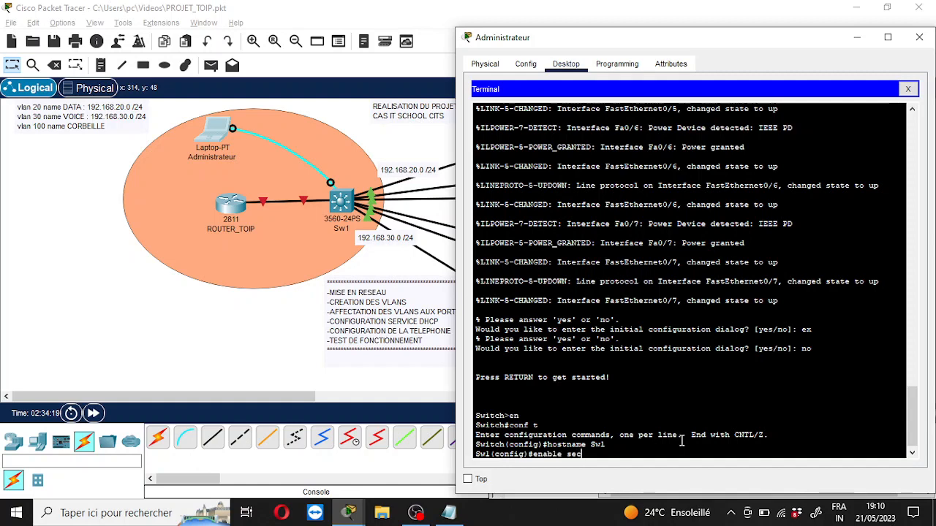
type("ret cisco")
key("Return")
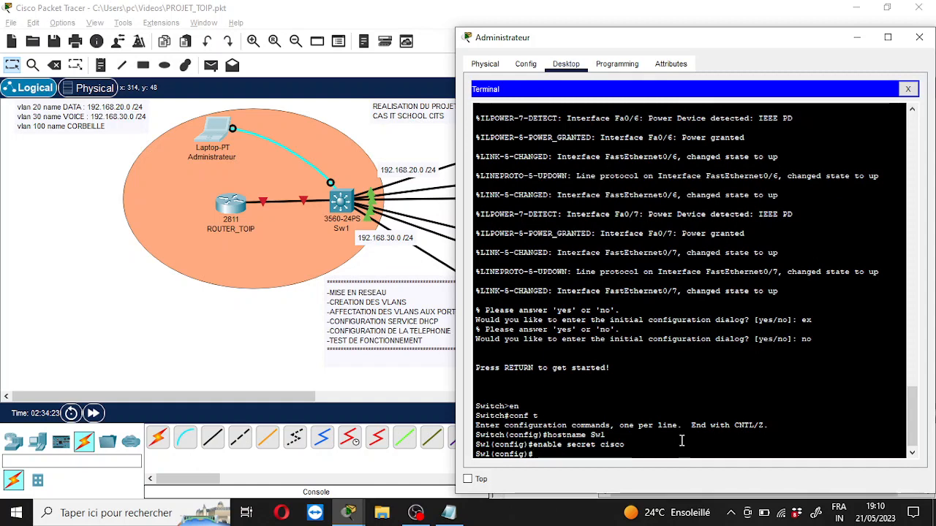
Step: Secure console line 0 of Sw1 by entering a line password and enabling login
type("l")
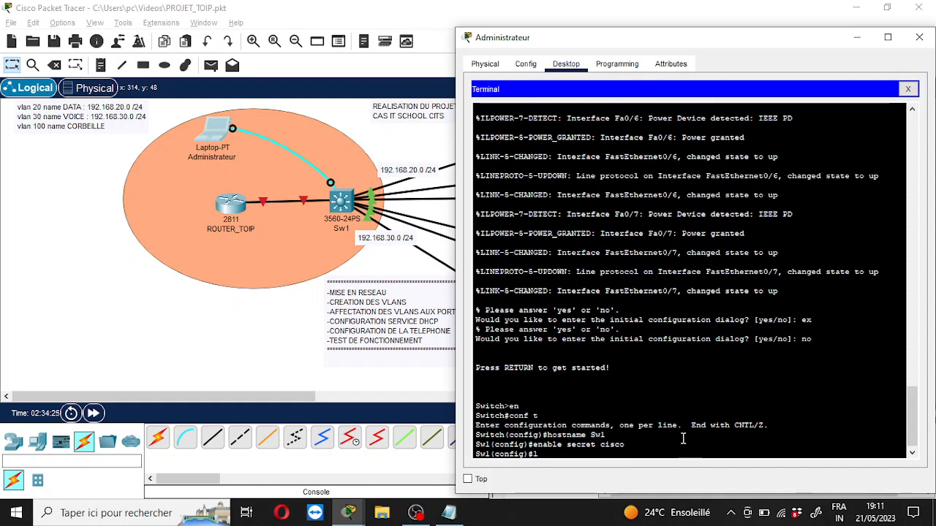
type("ine con 0")
key("Return")
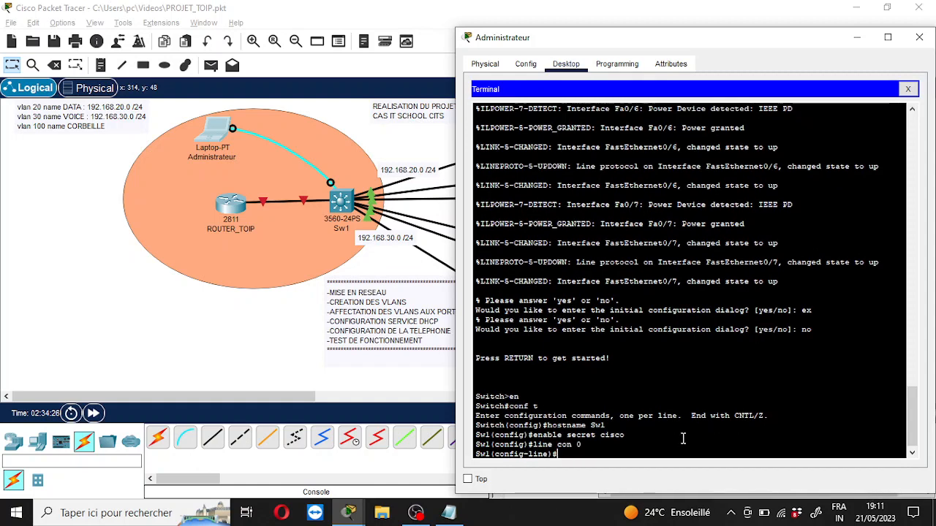
type("pass cisco")
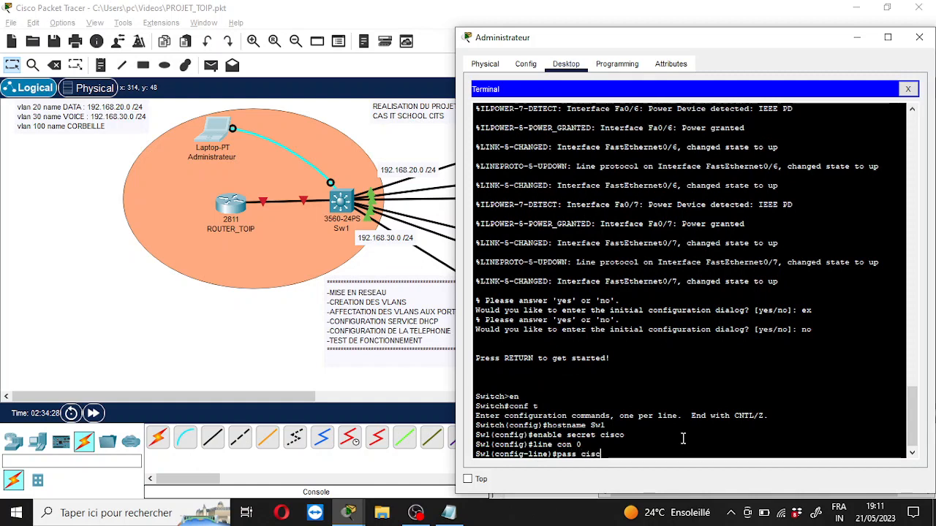
key("Return")
type("login")
key("Return")
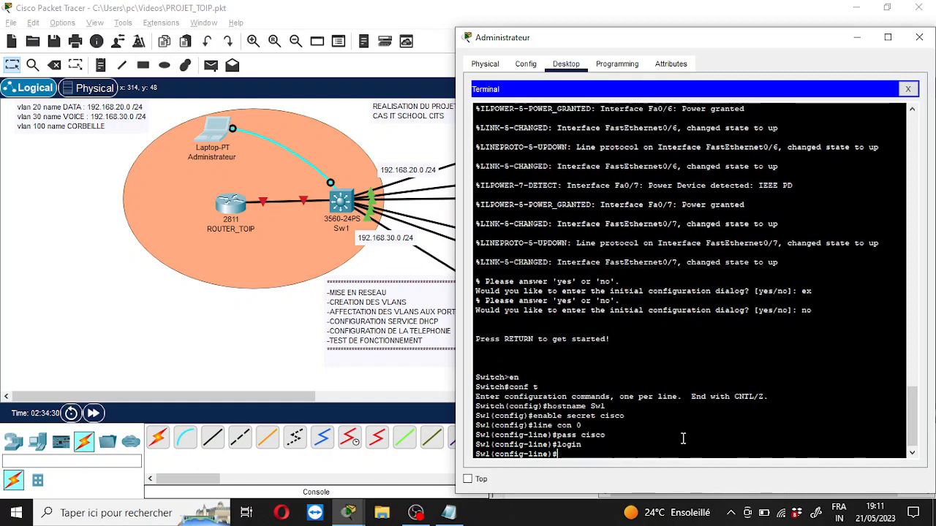
Step: Secure the virtual terminal lines vty 0 14 by entering a line password and enabling login
type("line  vty 0 14")
key("Return")
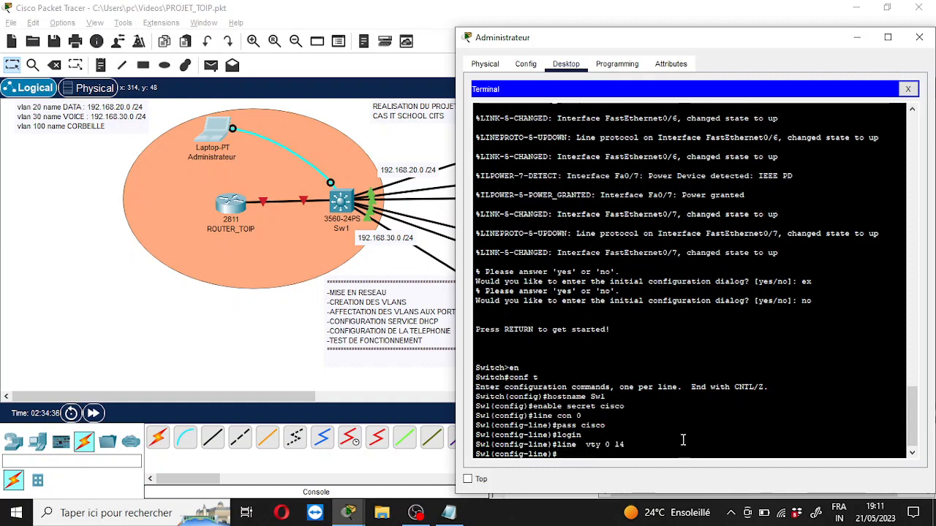
type("pass ci")
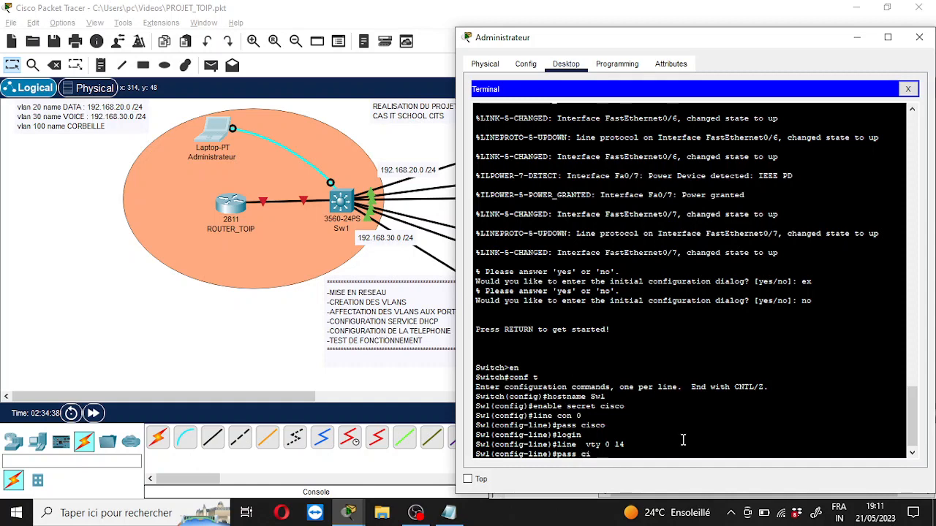
type("sco")
key("Return")
type("login")
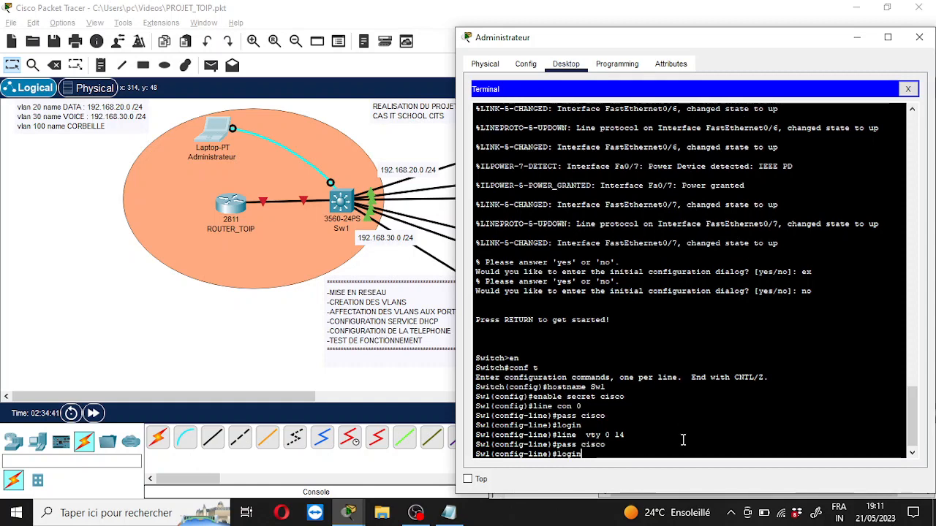
key("Return")
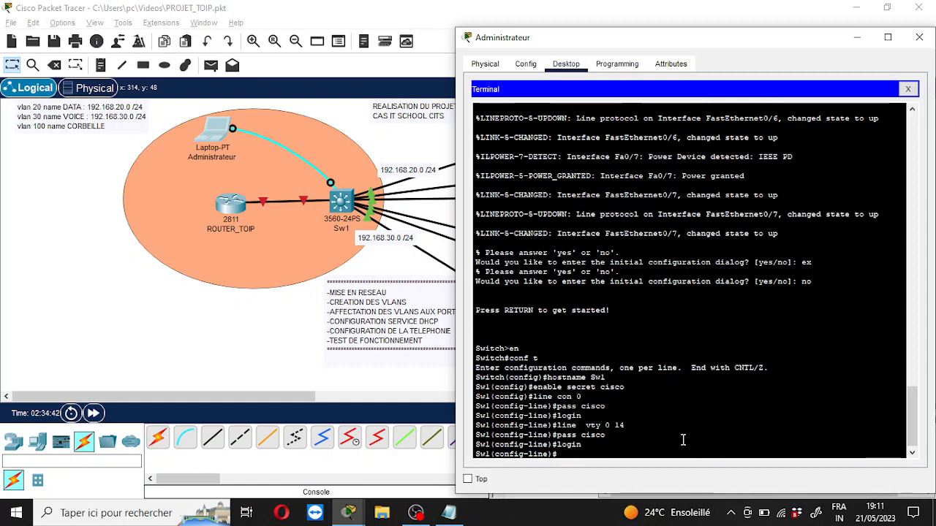
Step: Allow telnet as the input transport on vty lines 0 14 and exit to global configuration mode
type("tran")
key("Tab")
type("in")
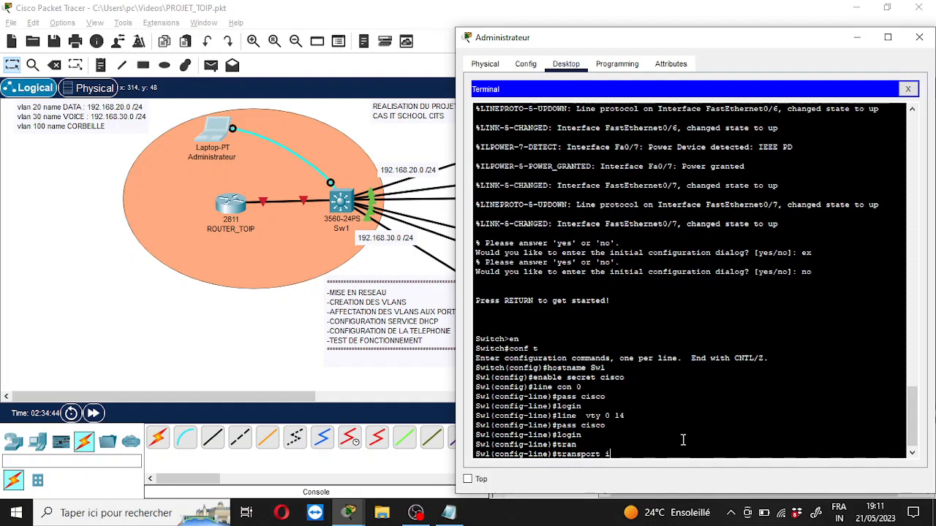
key("Tab")
type("ssh")
key("BackSpace")
key("BackSpace")
key("BackSpace")
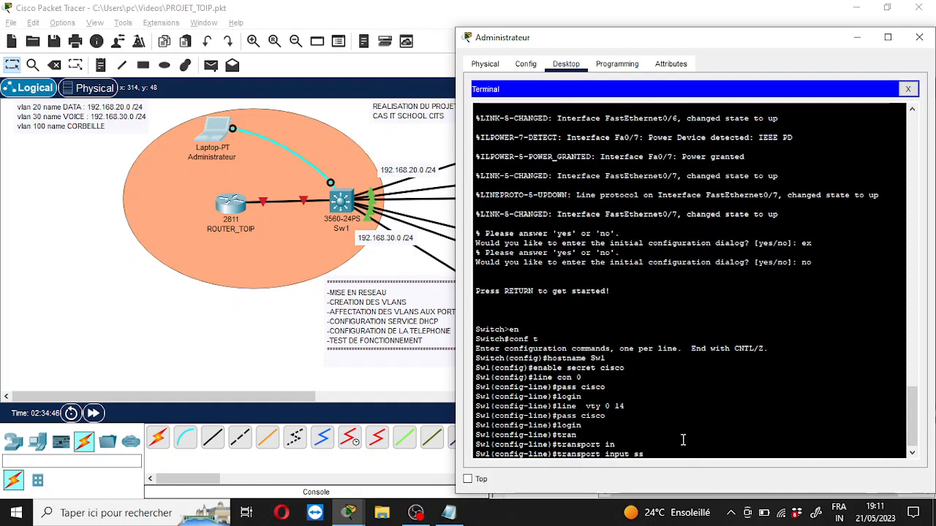
type("teln")
key("Tab")
key("Return")
type("e)#e")
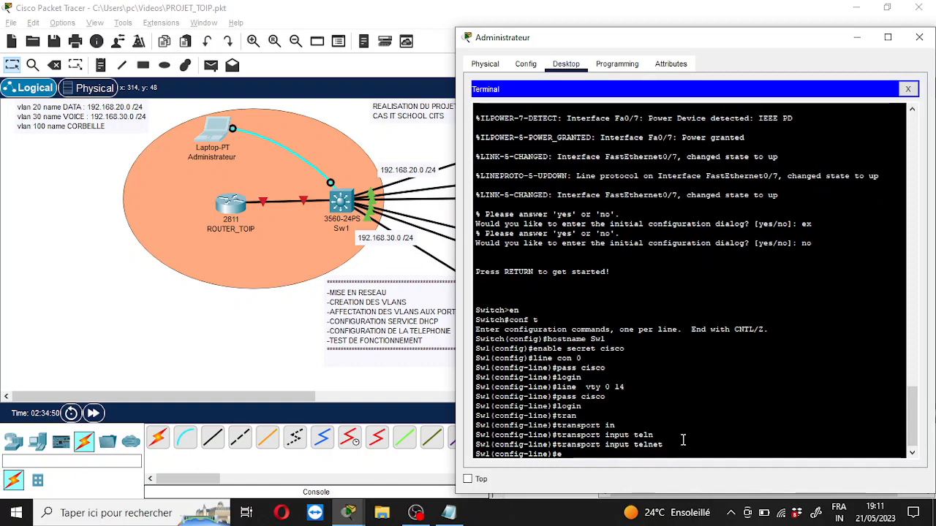
type("xit")
key("Return")
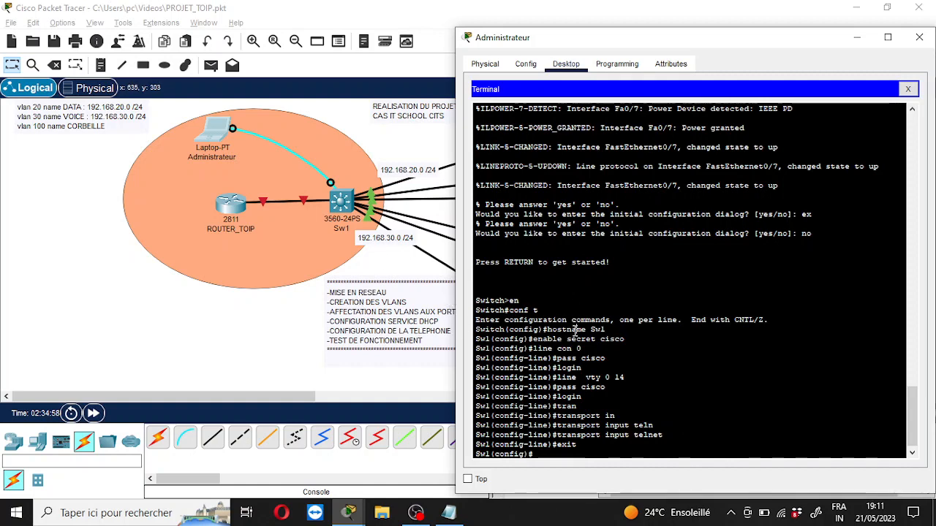
Step: Create VLAN 20 on Sw1 and name it data
type("l")
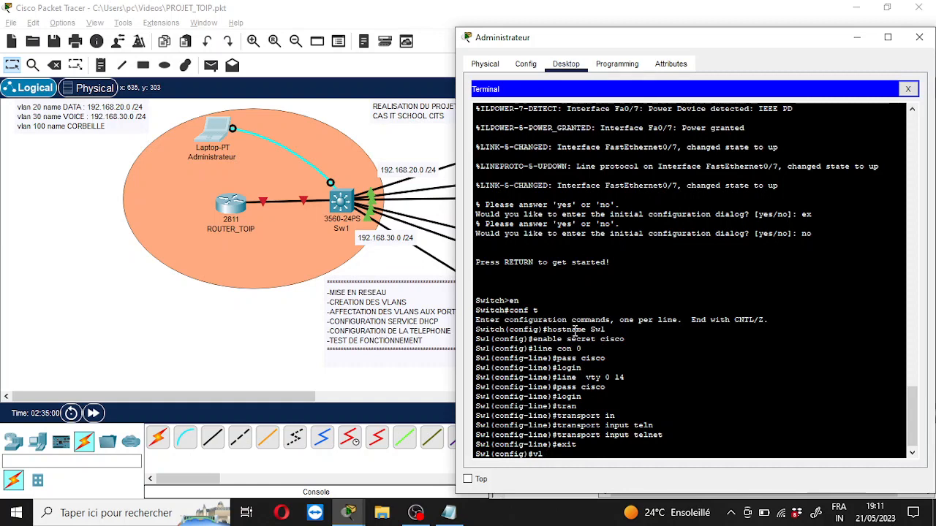
type("n20")
key("Return")
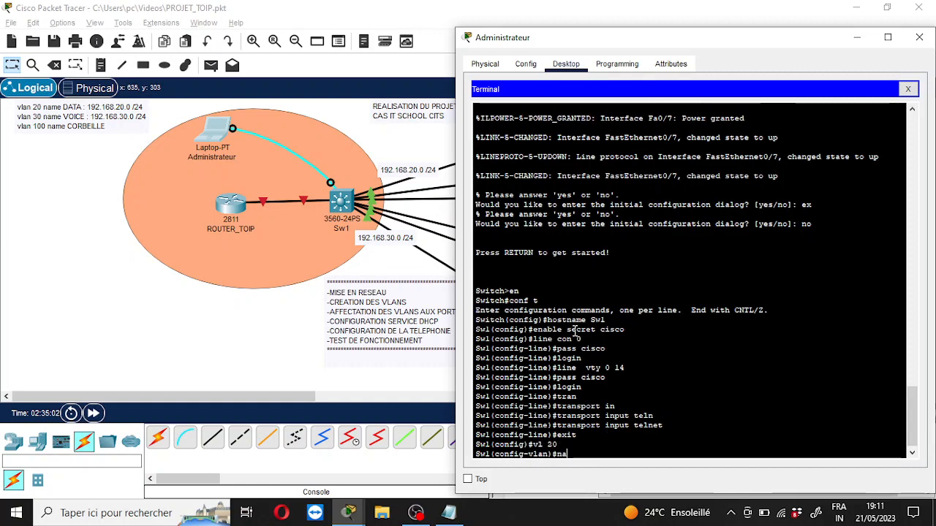
key("Return")
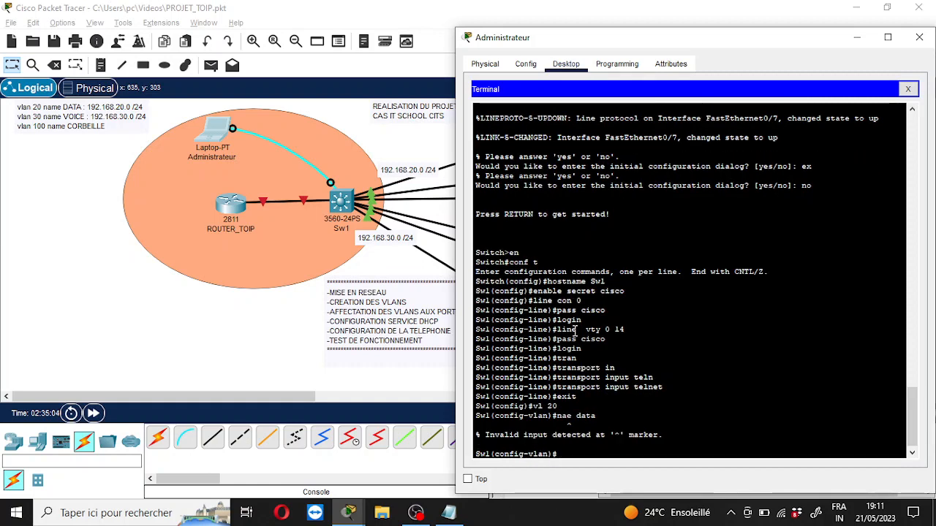
type("nae data")
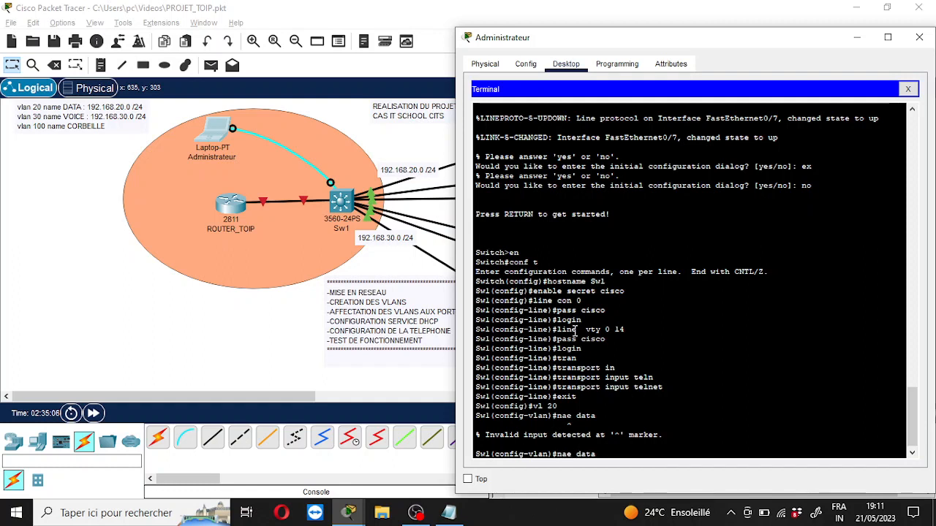
key("Left")
key("Left")
key("Left")
key("Left")
key("Left")
key("Left")
type("m")
key("Return")
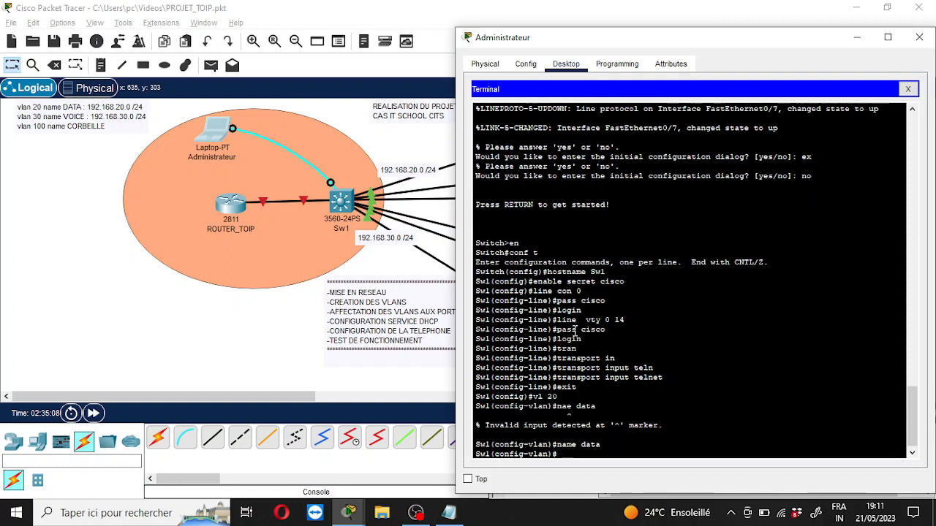
Step: Create VLAN 30 on Sw1 and name it voice
key("Up")
key("Up")
key("Up")
key("Left")
key("BackSpace")
type("3")
key("Return")
key("Up")
key("Up")
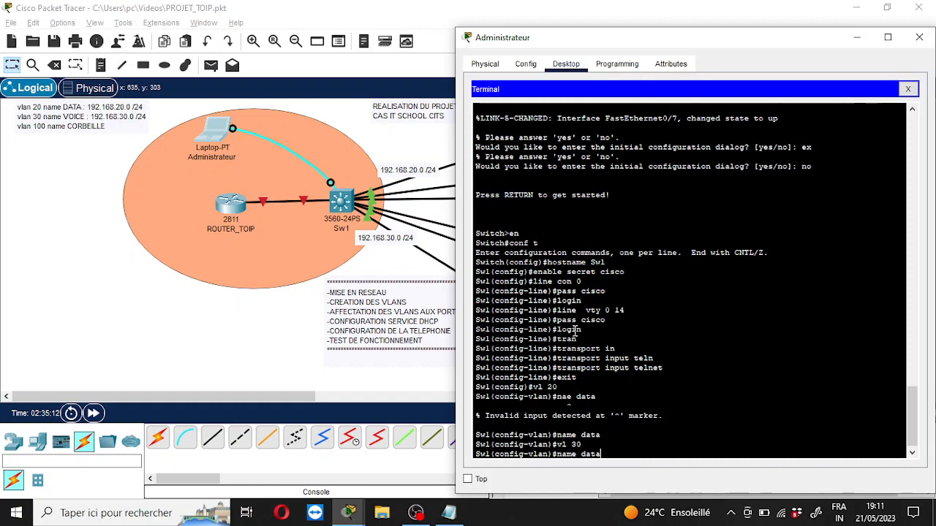
key("BackSpace")
key("BackSpace")
key("BackSpace")
key("BackSpace")
type("voi")
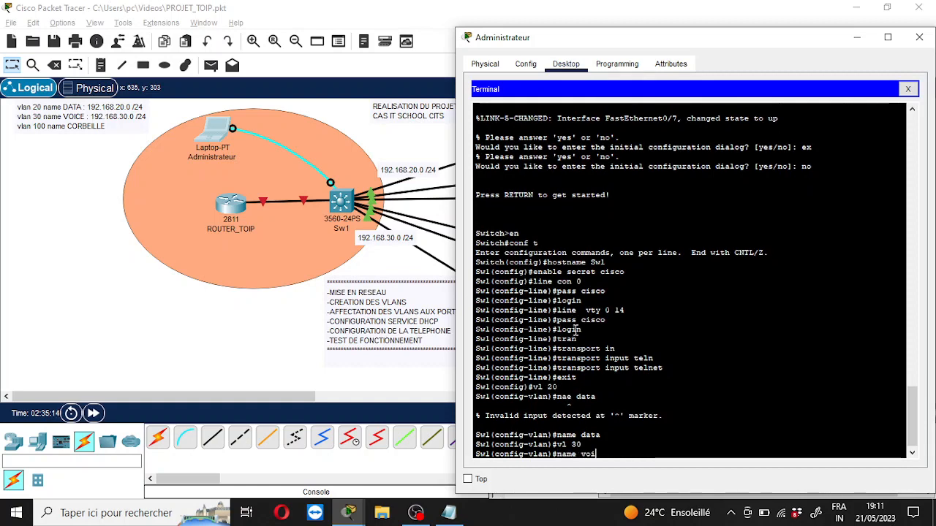
type("ce")
key("Return")
Step: Create VLAN 100 on Sw1 with the name corbeille and bring the full topology back to the front
type("vlan)#v")
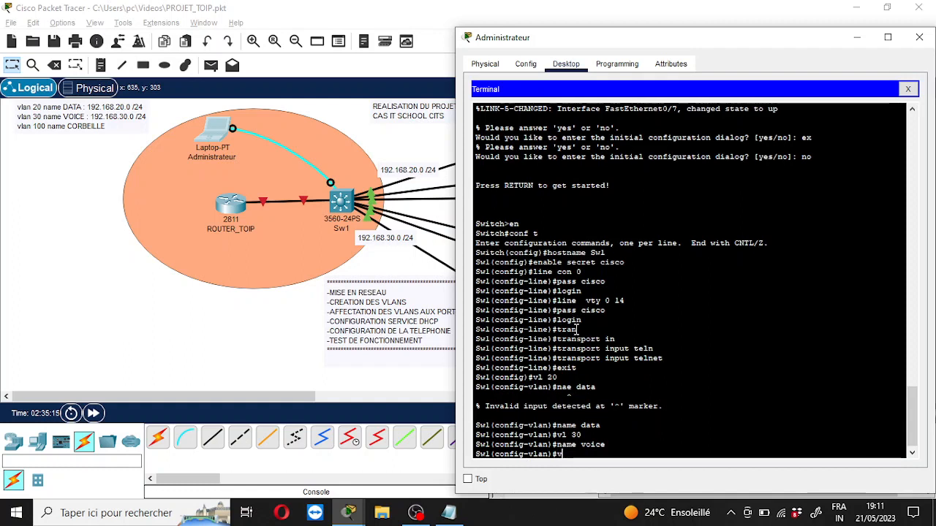
type("n 100")
key("Return")
type("name")
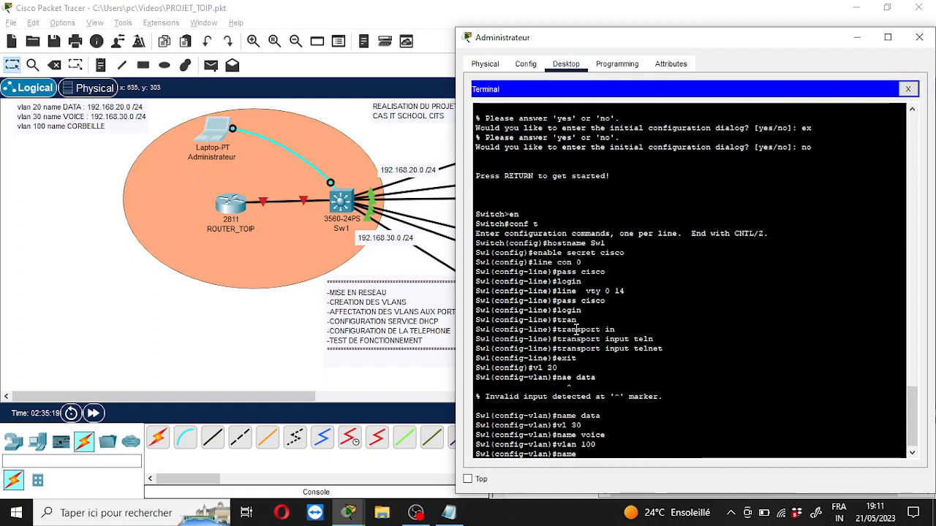
type(" corbe")
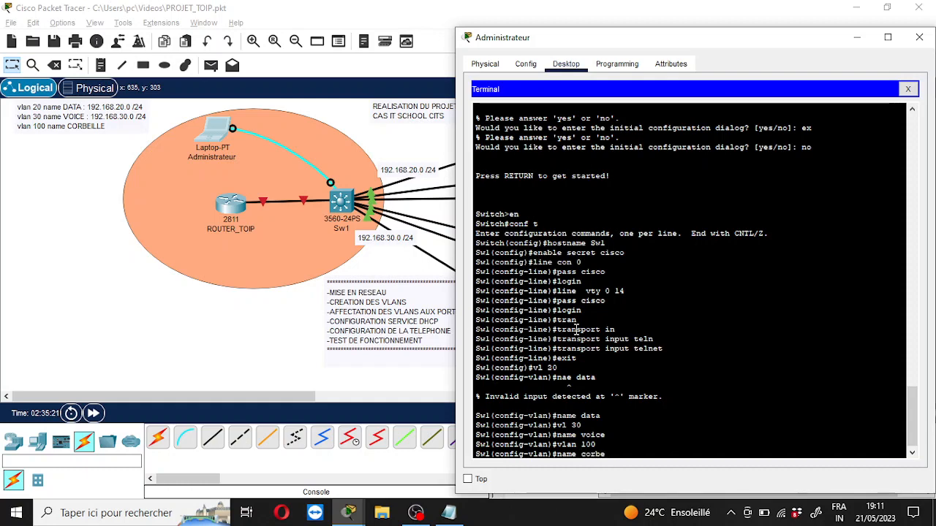
type("ille")
key("Return")
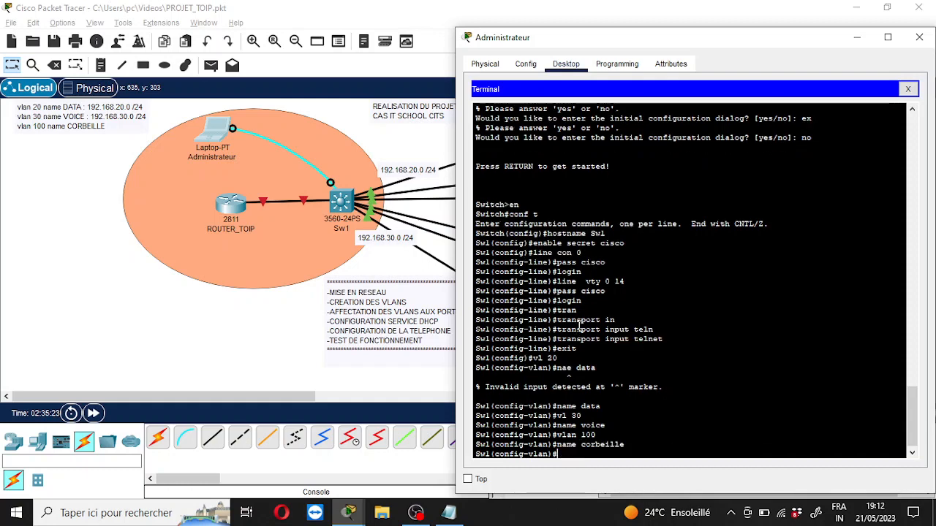
left_click(79, 170)
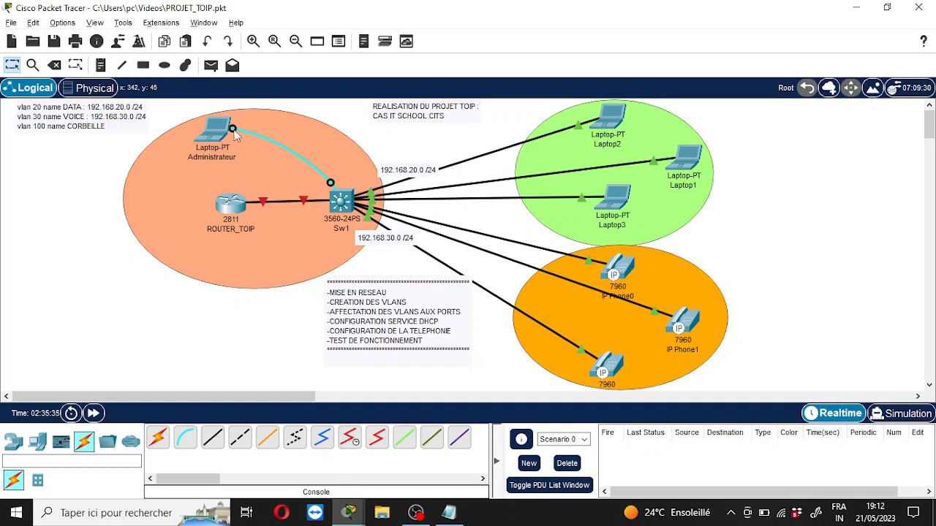
mouse_move(232, 131)
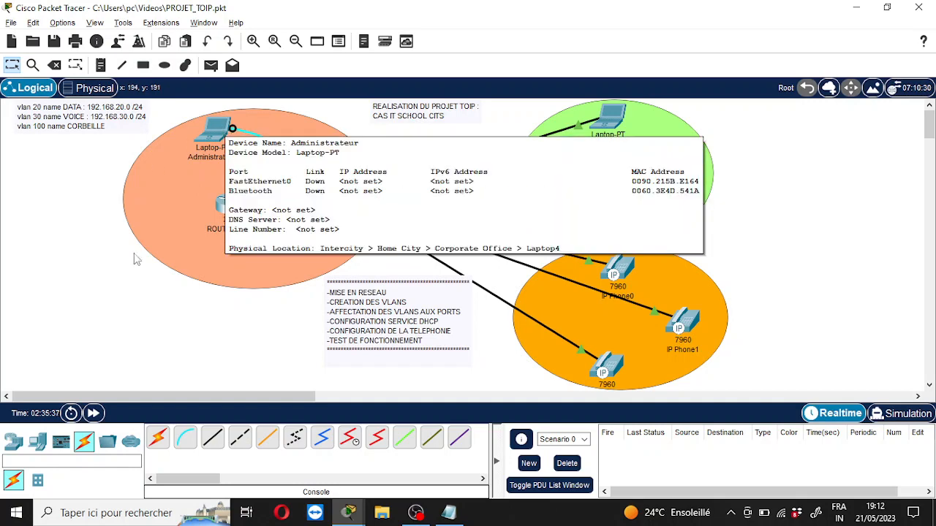
Step: Reopen the Administrateur laptop's terminal and exit VLAN configuration mode on Sw1
left_click(228, 128)
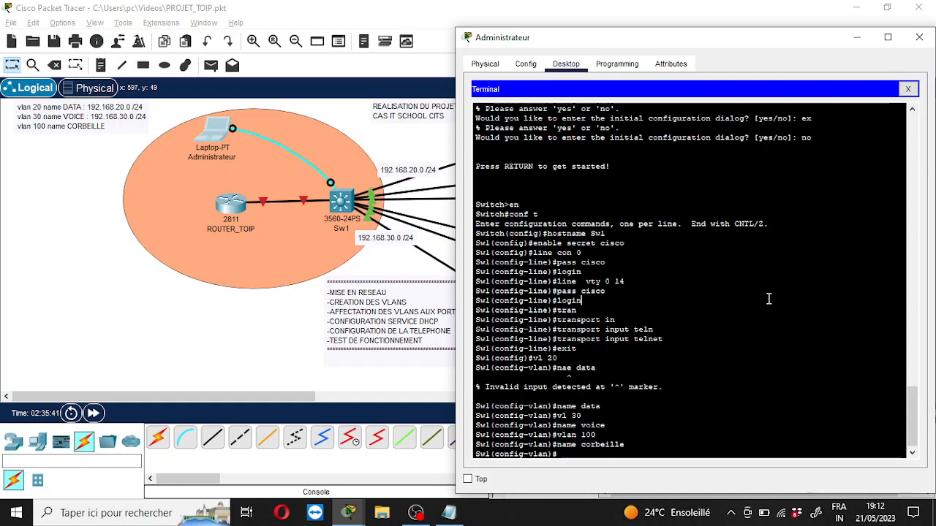
type("exit")
key("Return")
Step: Write an interface range command on Sw1 covering FastEthernet ports 0/2 - 5, without submitting it
type("ig)#i")
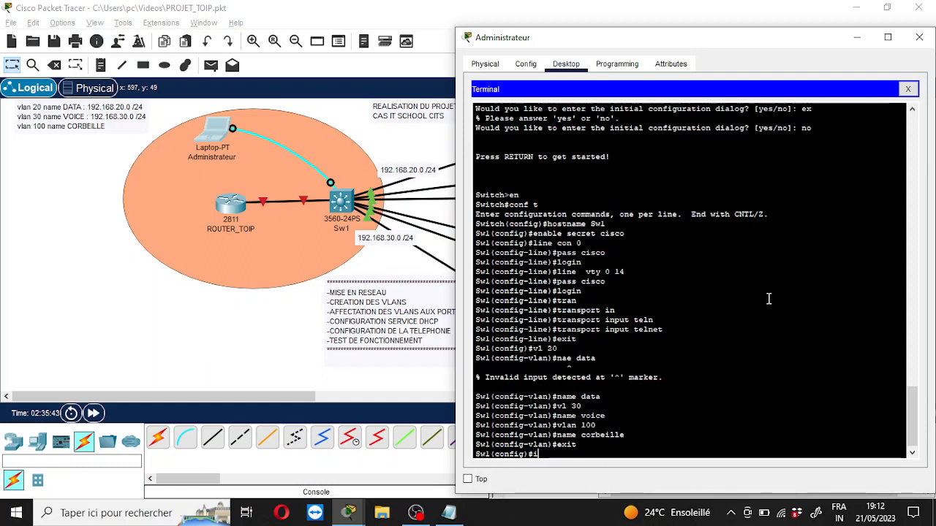
type("nt")
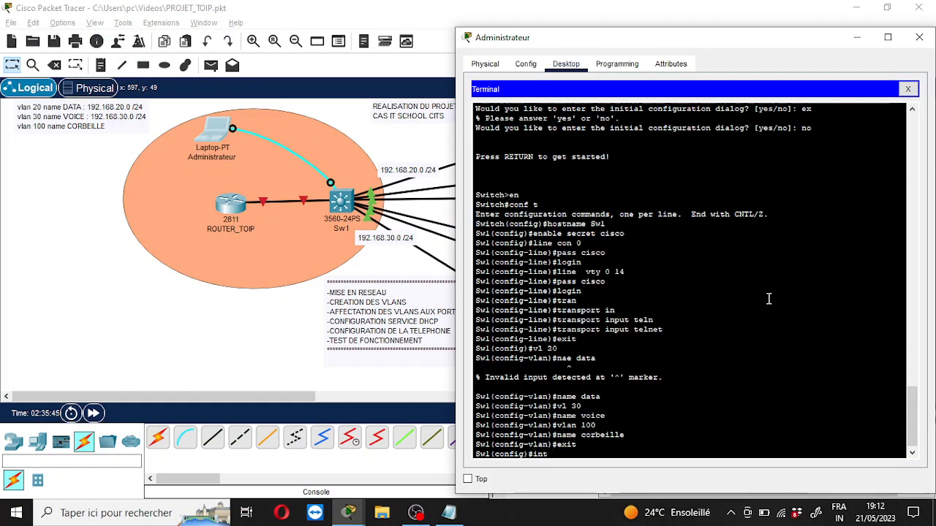
key("Tab")
type("r")
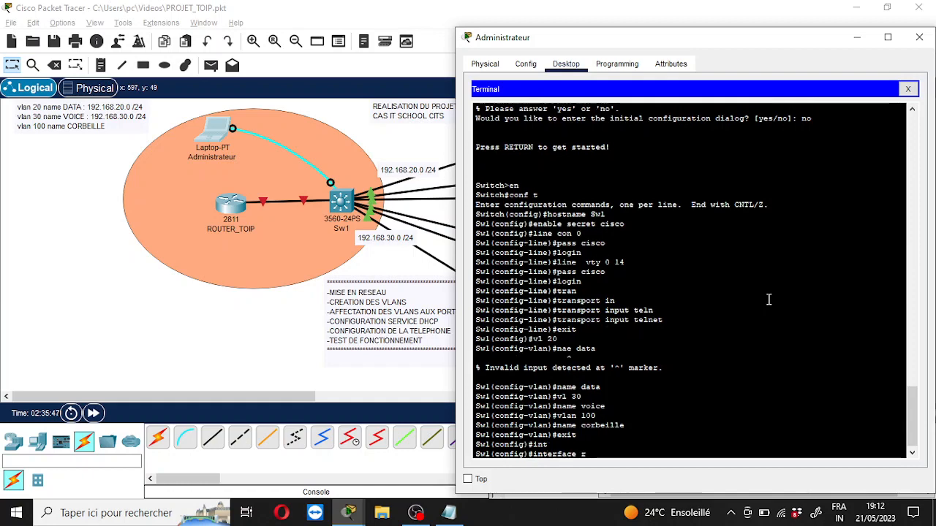
type("an")
key("Tab")
type("g")
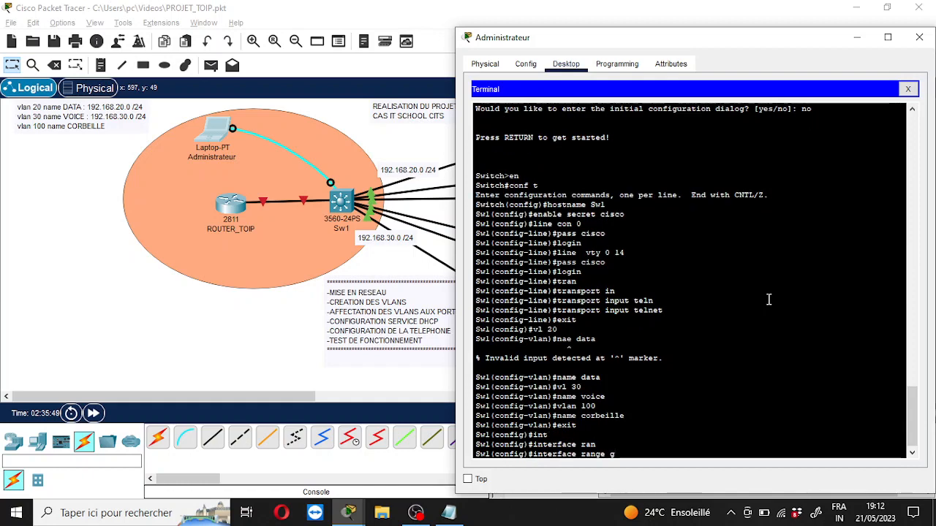
key("Tab")
key("BackSpace")
key("BackSpace")
key("BackSpace")
key("BackSpace")
key("BackSpace")
key("BackSpace")
key("BackSpace")
key("BackSpace")
key("BackSpace")
key("BackSpace")
key("BackSpace")
key("BackSpace")
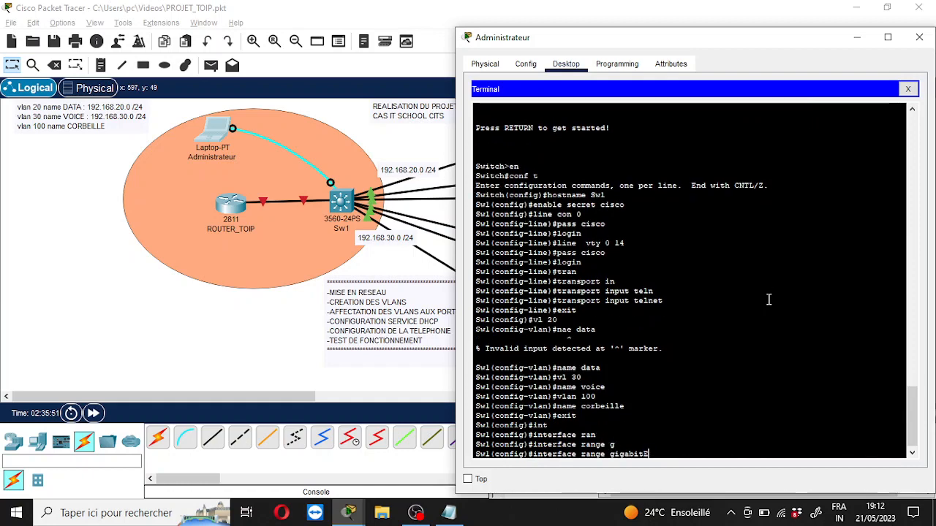
type("fa")
key("Tab")
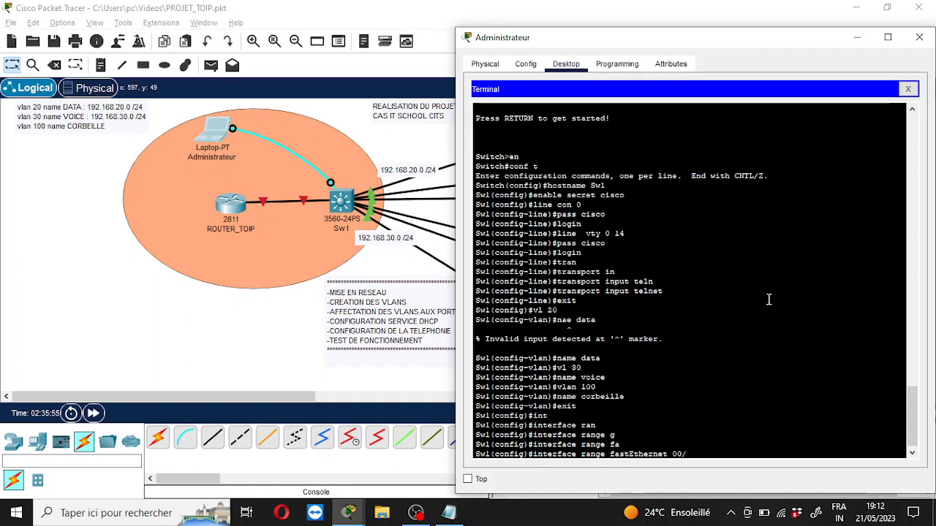
type("00/2")
key("BackSpace")
key("BackSpace")
key("BackSpace")
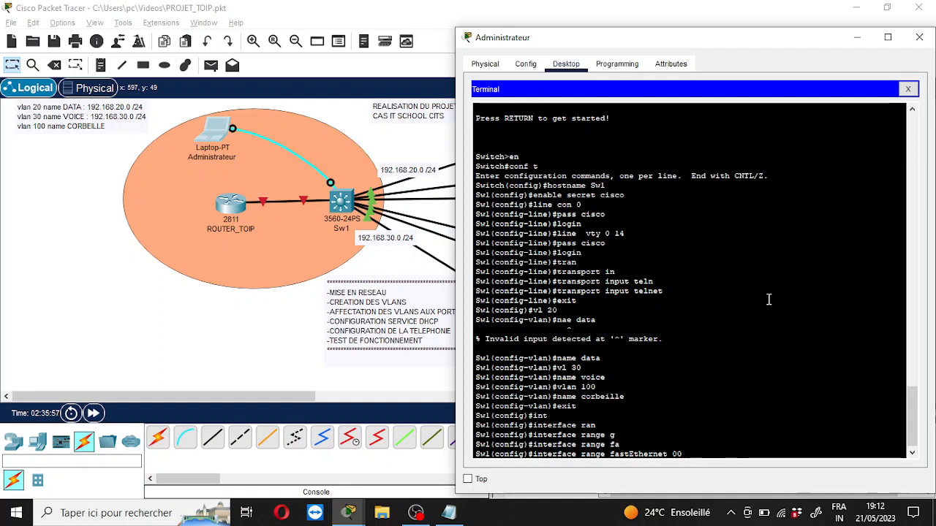
type("/2 - 8")
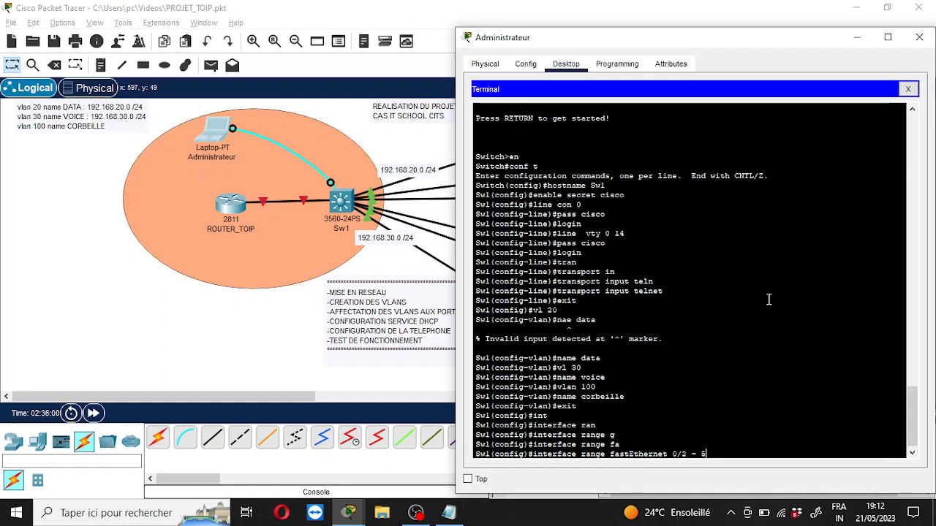
Step: Check Sw1's links in the topology, then correct the range to fastEthernet 0/2 - 4 and enter its configuration
left_click(190, 333)
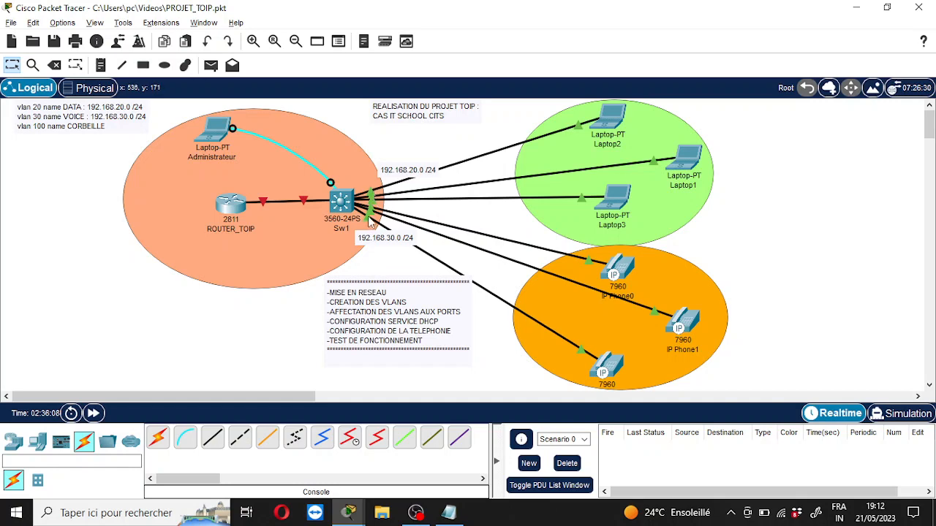
left_click(341, 200)
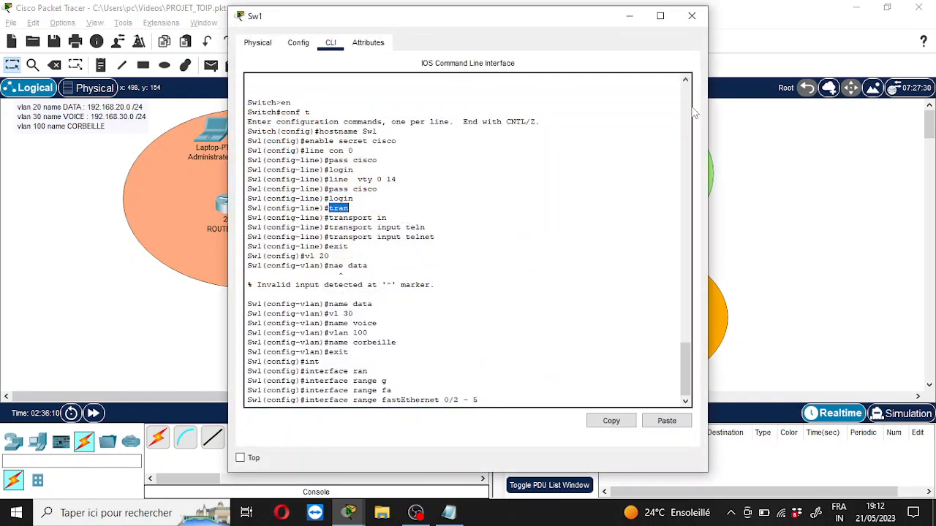
left_click(692, 16)
left_click(216, 132)
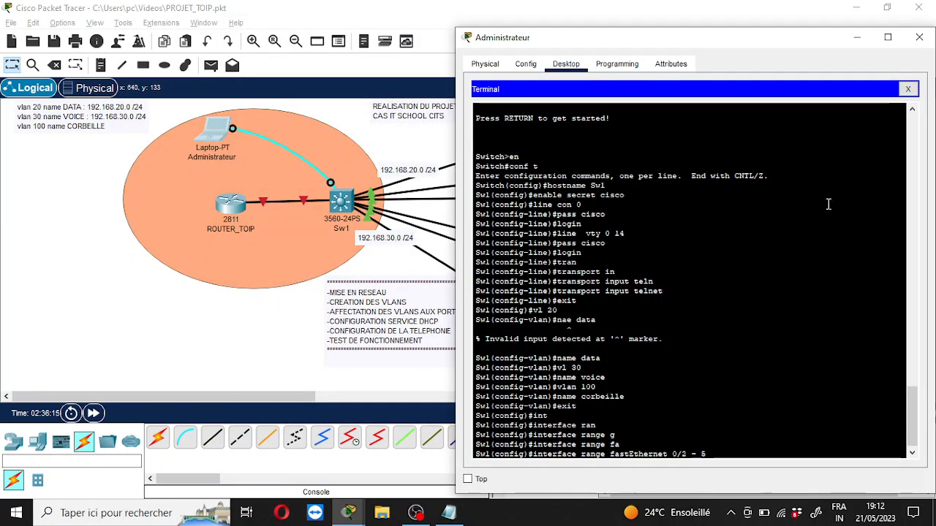
key("BackSpace")
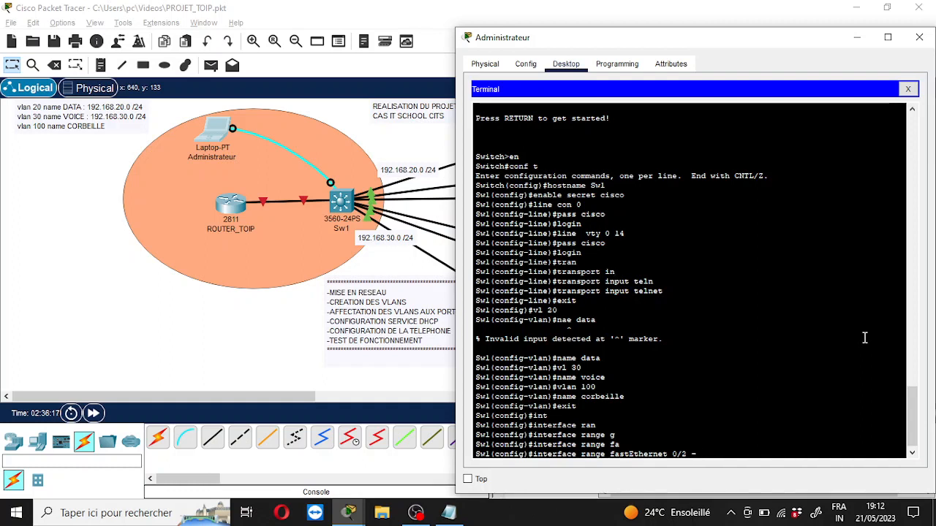
type("4")
key("Return")
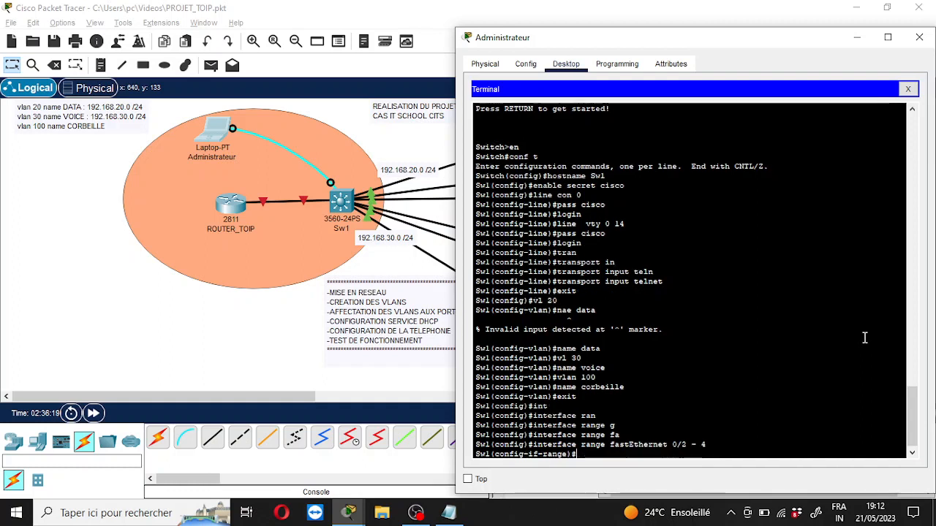
Step: Set the selected FastEthernet 0/2 - 4 ports to switchport access mode
type("sw")
key("Tab")
type("m")
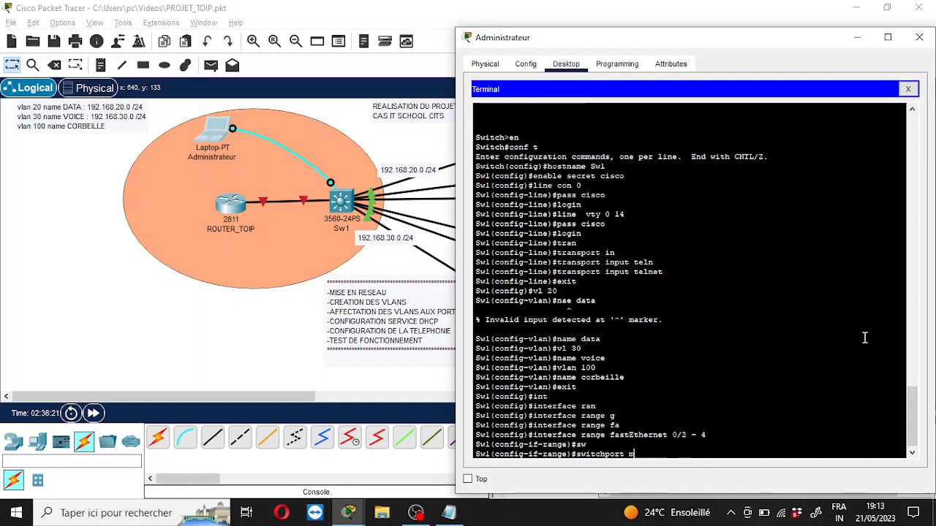
type("o")
key("Tab")
type("ac")
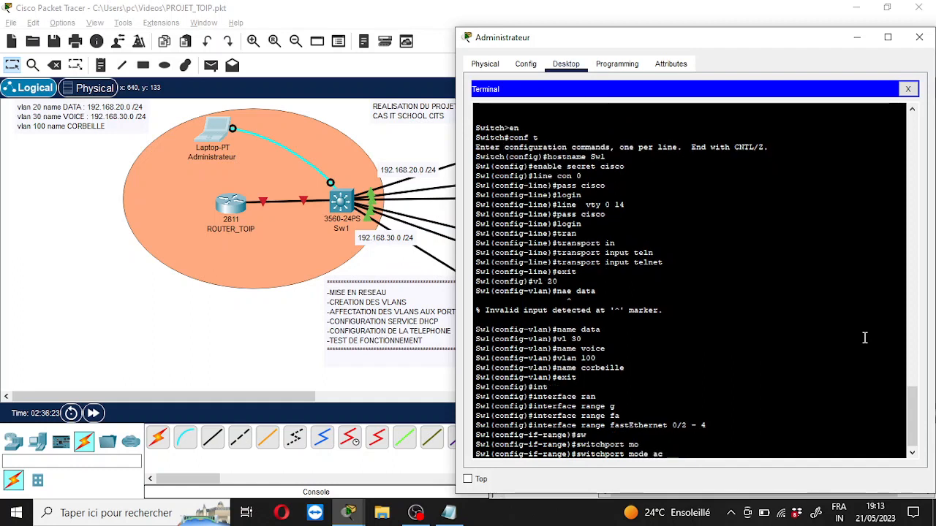
key("Tab")
key("Return")
Step: Assign the FastEthernet 0/2 - 4 ports to access VLAN 20
type("sw")
key("Tab")
type("a")
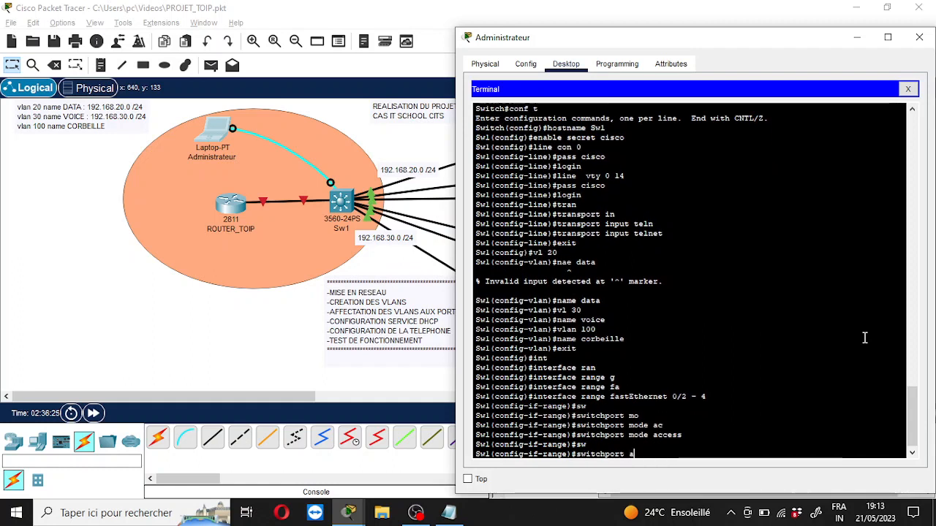
type("cc")
key("Tab")
type("vl")
key("Tab")
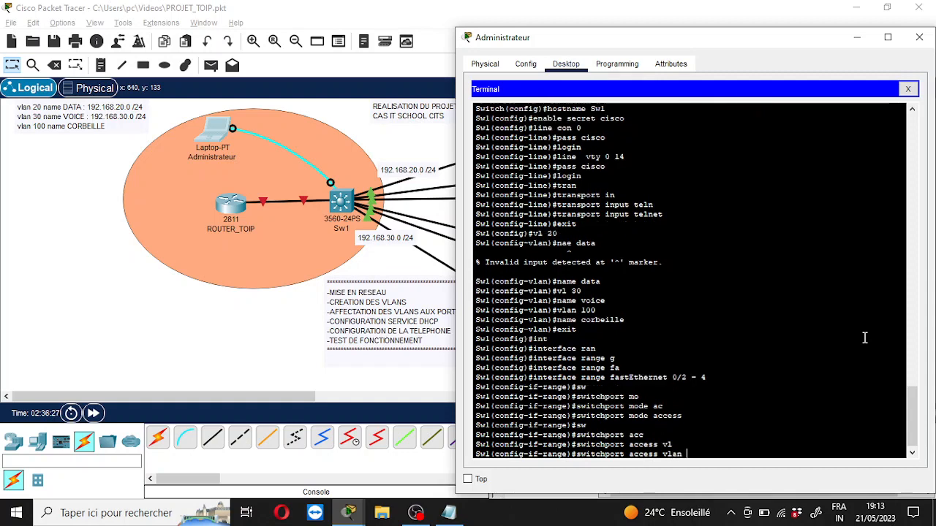
type("20")
key("Return")
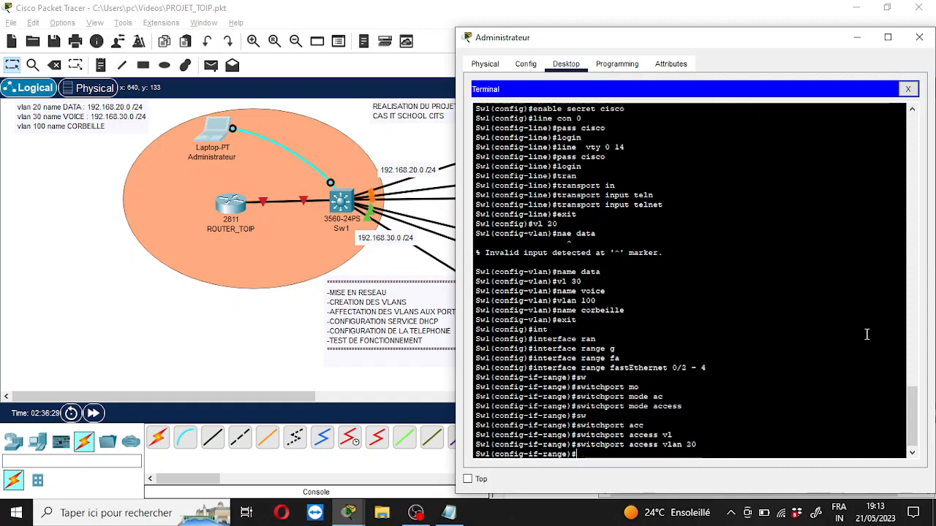
Step: Exit the current interface range and enter configuration for the range fastEthernet 0/5 - 7
type("exit")
key("Return")
key("Up")
key("Up")
key("Up")
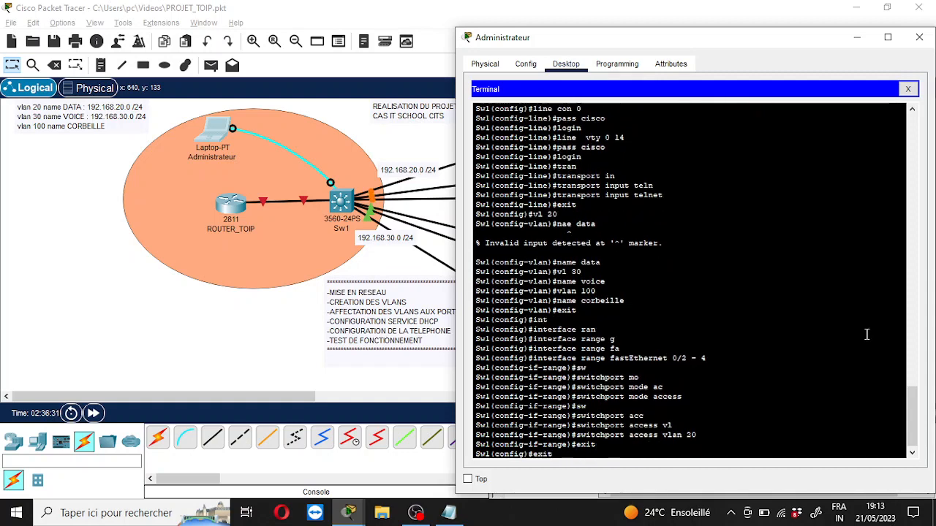
key("Down")
key("Down")
key("Up")
key("Up")
key("Up")
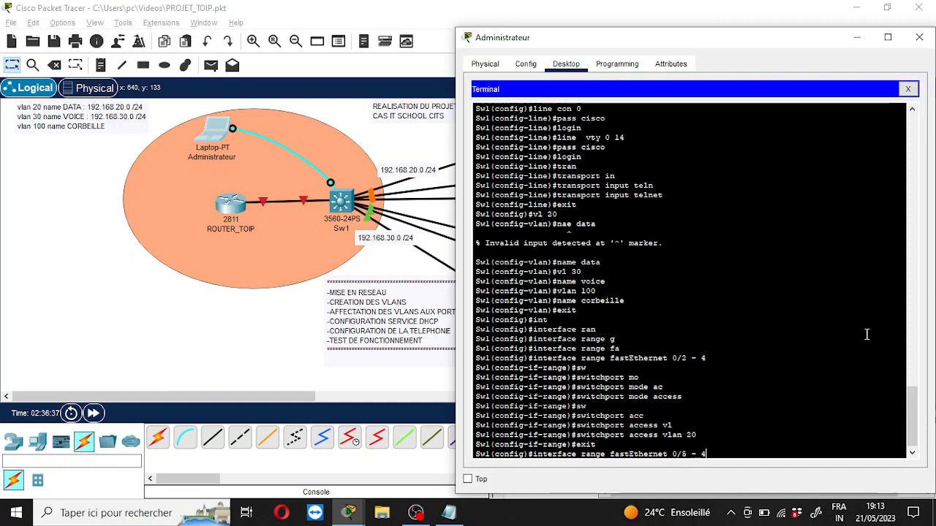
type("7")
key("Return")
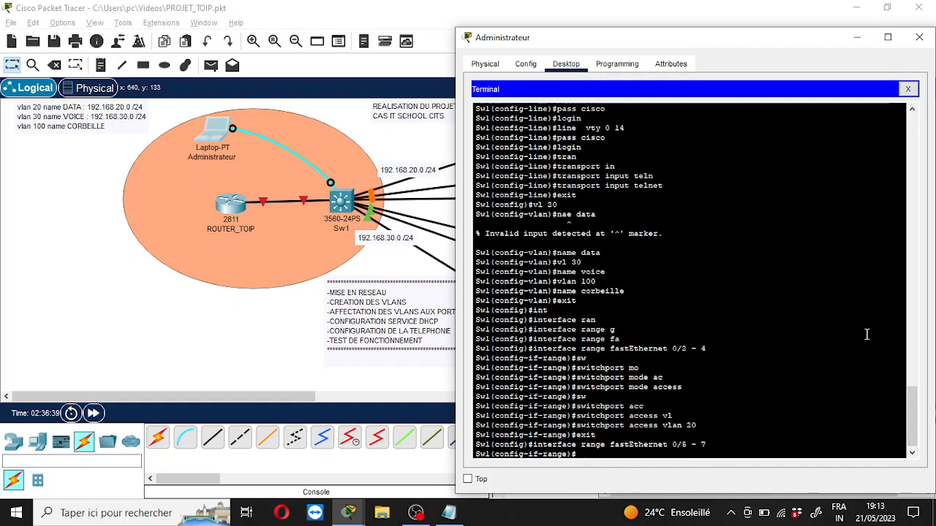
Step: Assign voice VLAN 30 to the FastEthernet 0/5 - 7 ports and exit to global configuration mode
type("sw")
key("Tab")
type("vo")
key("Tab")
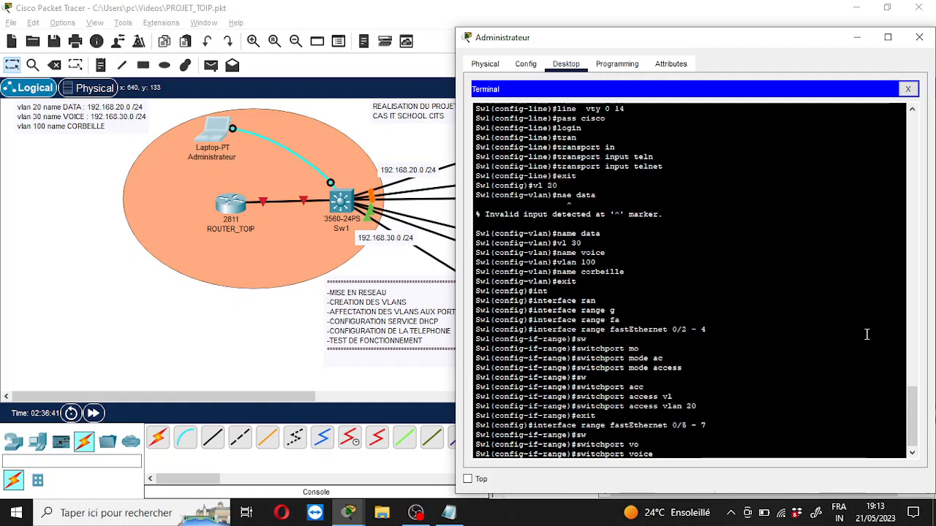
type("vl")
key("Tab")
type("30")
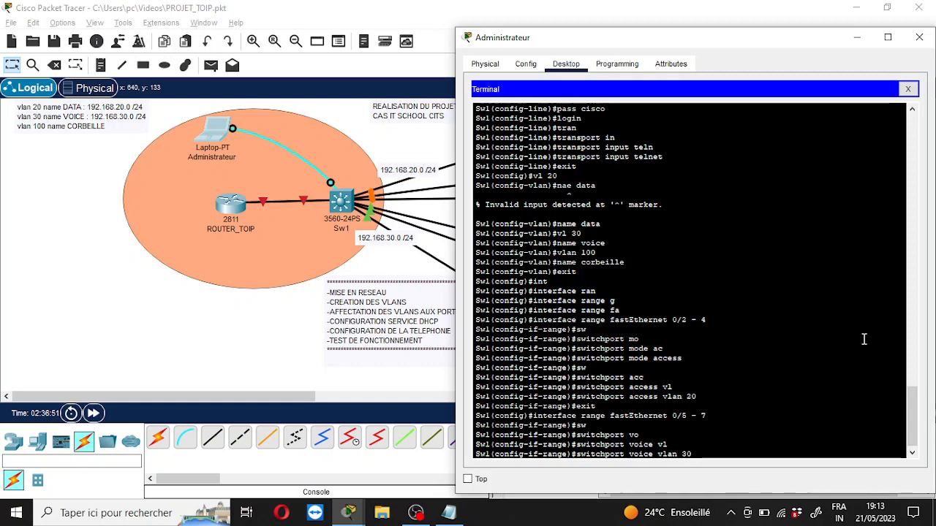
key("Return")
type("e)#e")
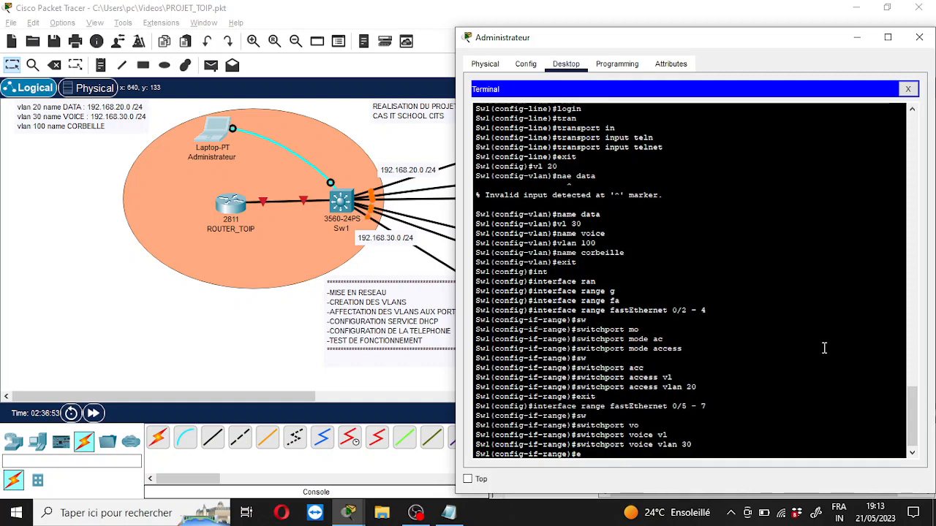
type("xit")
key("Return")
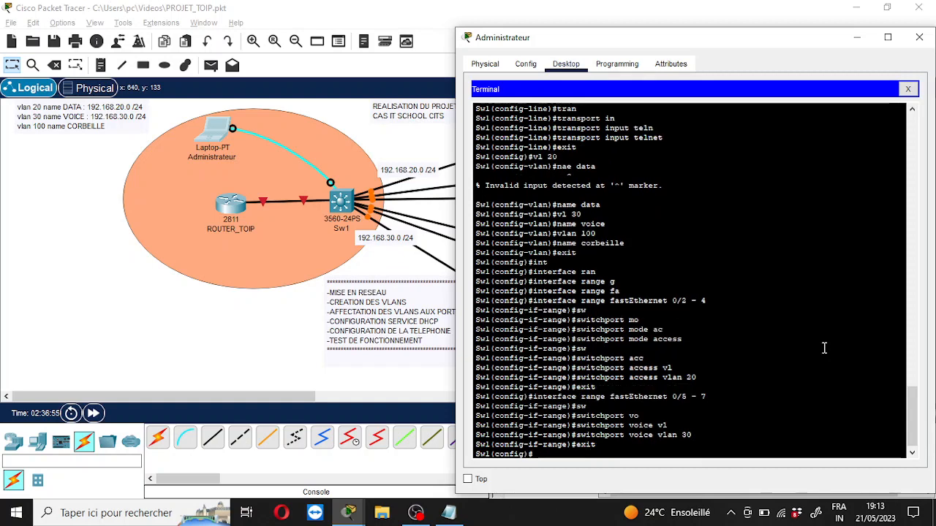
Step: Return to privileged mode on Sw1 and display the brief VLAN table
type("exit")
key("Return")
key("Return")
type("show")
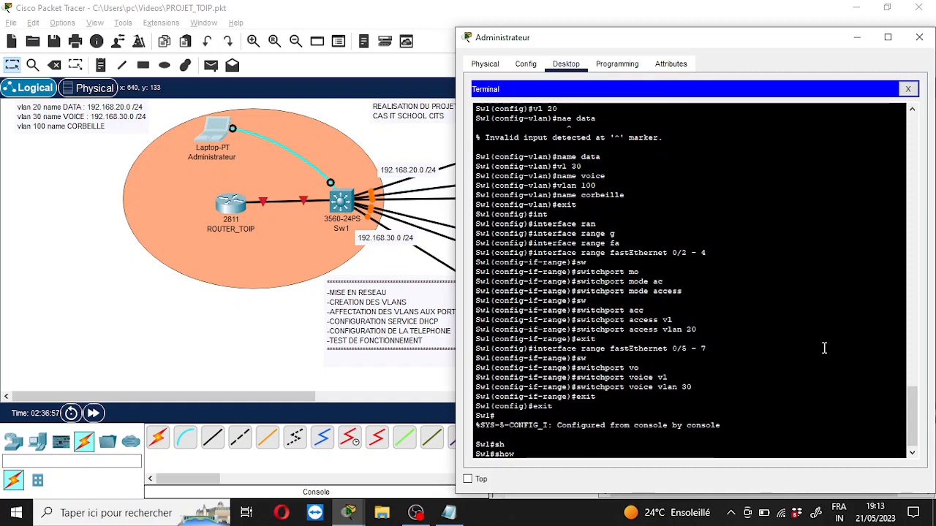
key("Tab")
type("vl")
key("Tab")
type("br")
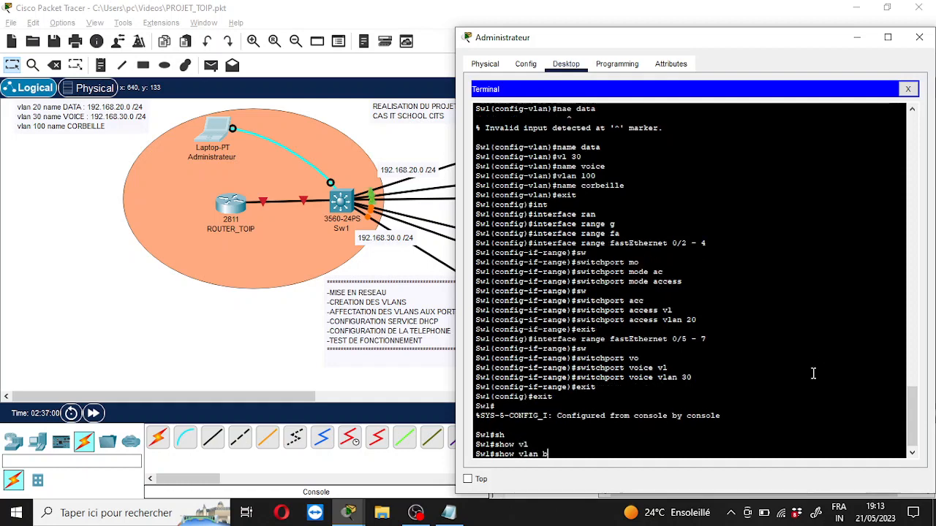
key("Tab")
key("Return")
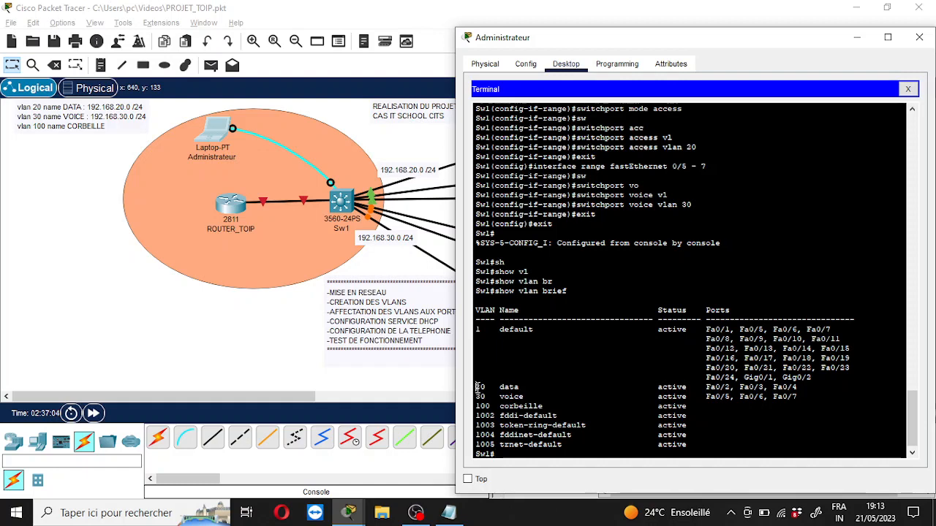
Step: Examine the data and voice VLAN rows and their assigned ports, then bring the full topology to the front
mouse_move(475, 387)
left_mouse_down()
mouse_move(490, 387)
mouse_move(485, 397)
left_mouse_up()
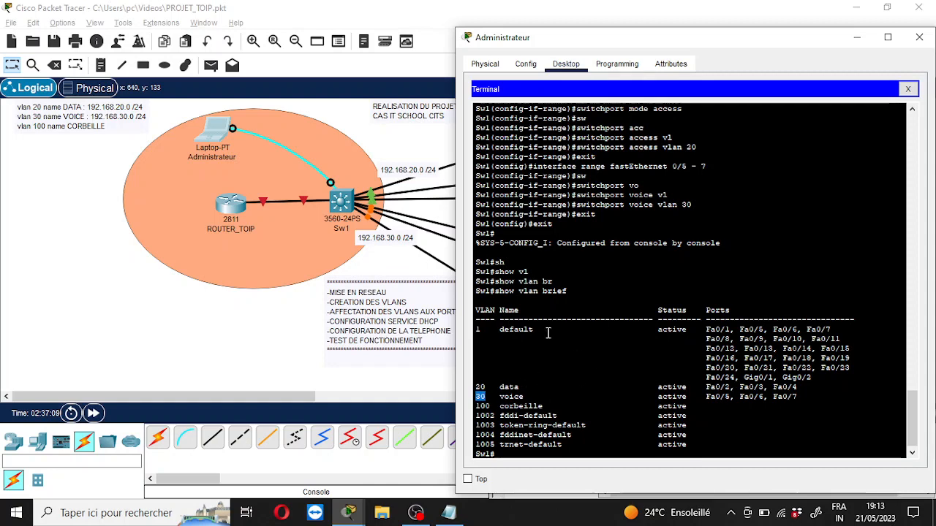
left_click_drag(503, 380, 506, 393)
left_click(508, 396)
left_click_drag(798, 387, 706, 392)
left_click_drag(806, 396, 710, 396)
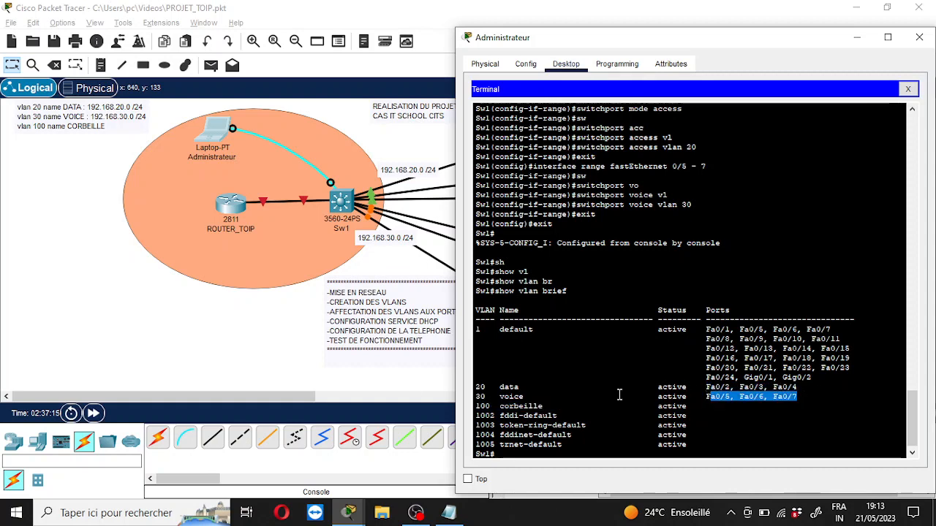
left_click(170, 296)
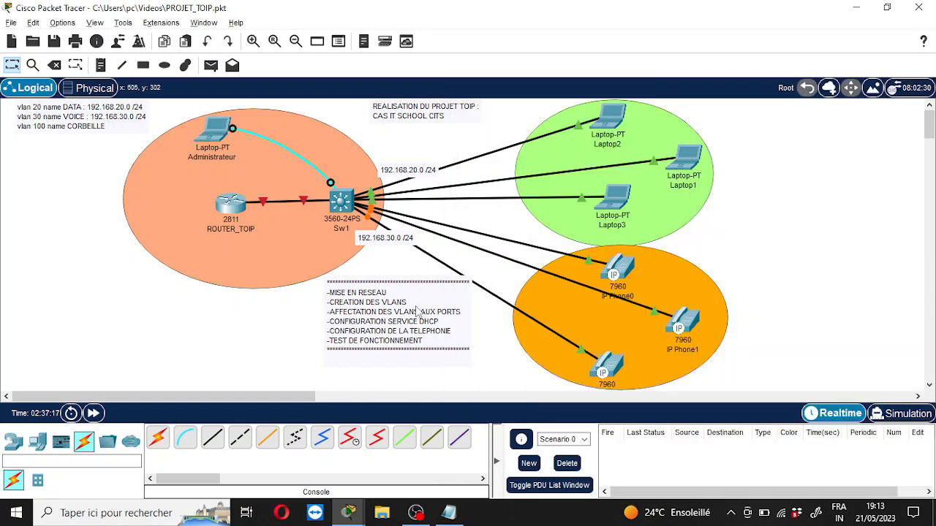
Step: Return to the Administrateur laptop's terminal and enter global configuration mode on Sw1
left_click(212, 130)
type("co")
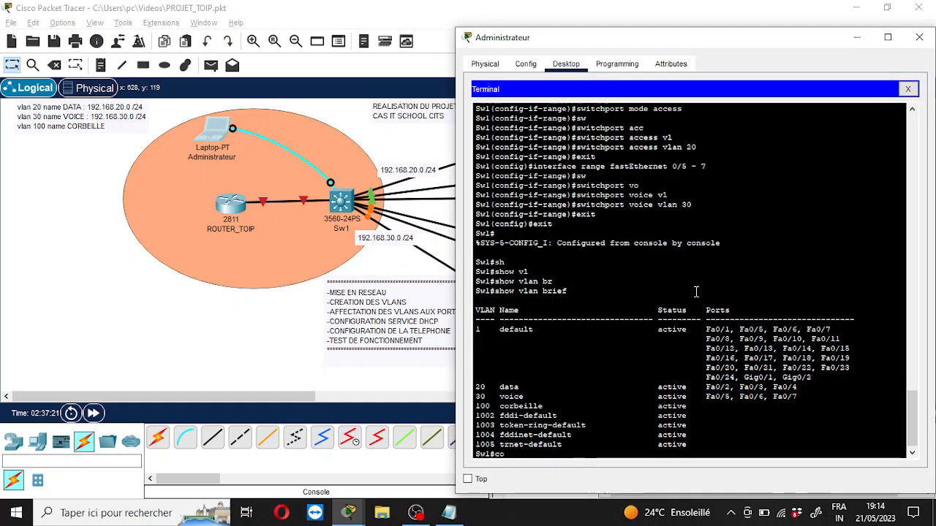
type("nf t")
key("Return")
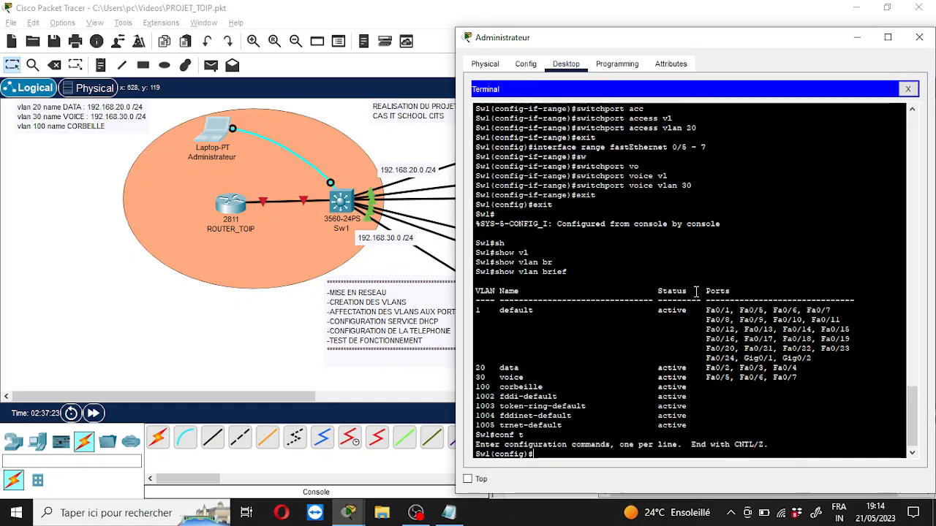
Step: Try to open interface configuration for fastEthernet 0/8 - 24 without the range keyword
type("int")
key("Tab")
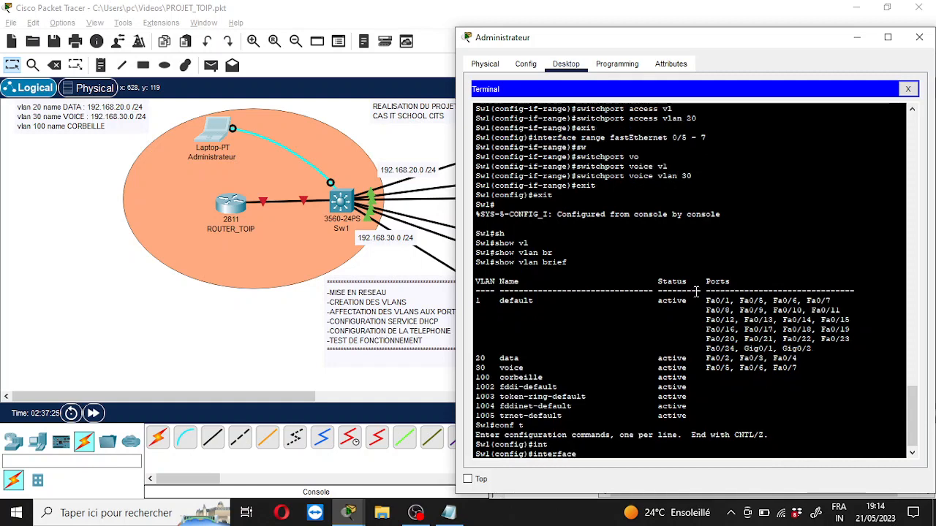
type("fa")
key("Tab")
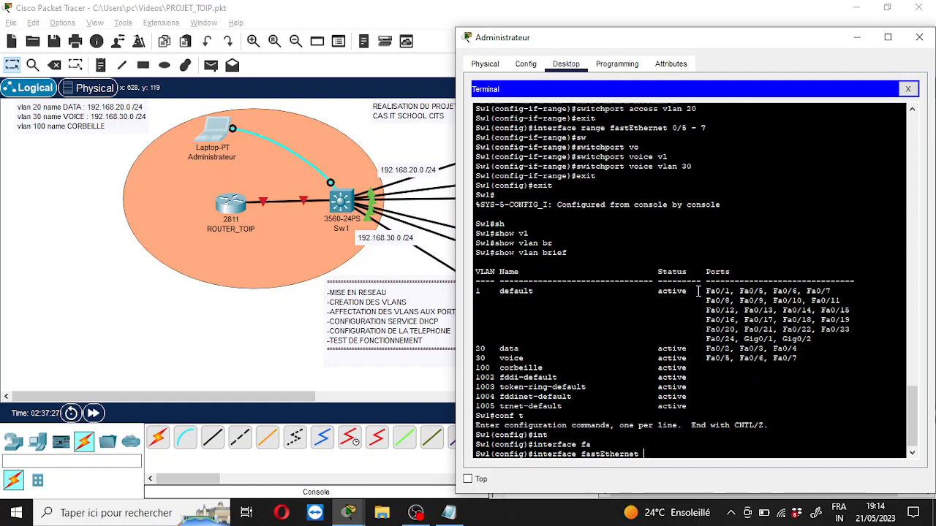
type("0")
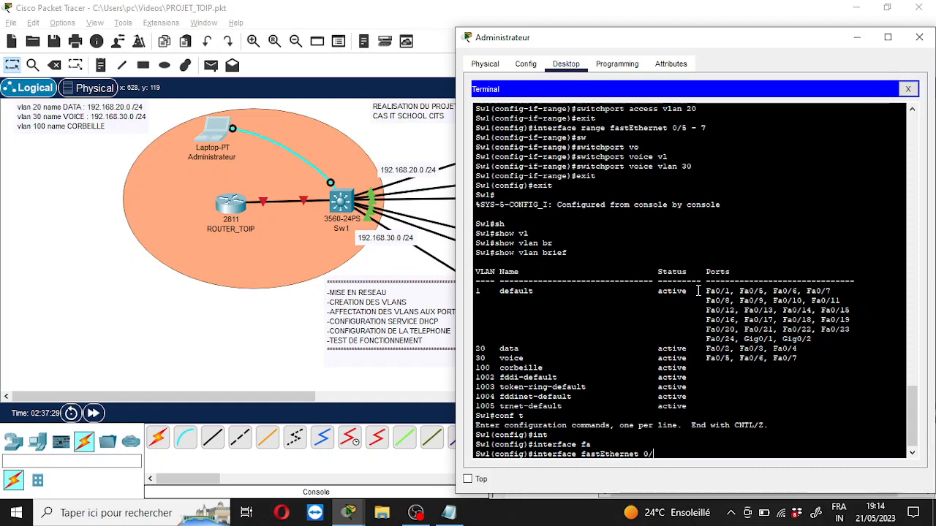
type("/8 - 24")
key("Return")
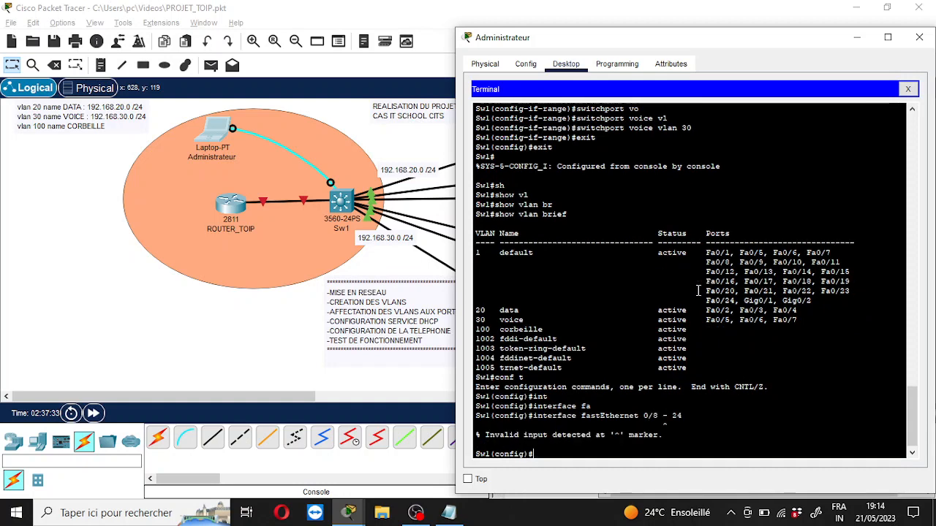
Step: Correct the previous command with the range keyword and enter configuration for the interface range fastEthernet 0/8 - 24
key("Up")
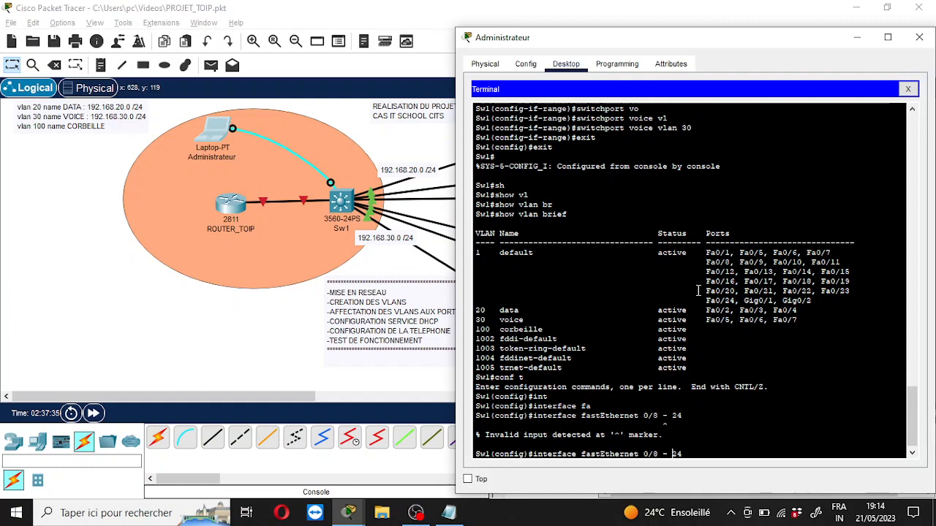
key("Left")
key("Left")
key("Left")
key("Left")
key("Left")
key("Left")
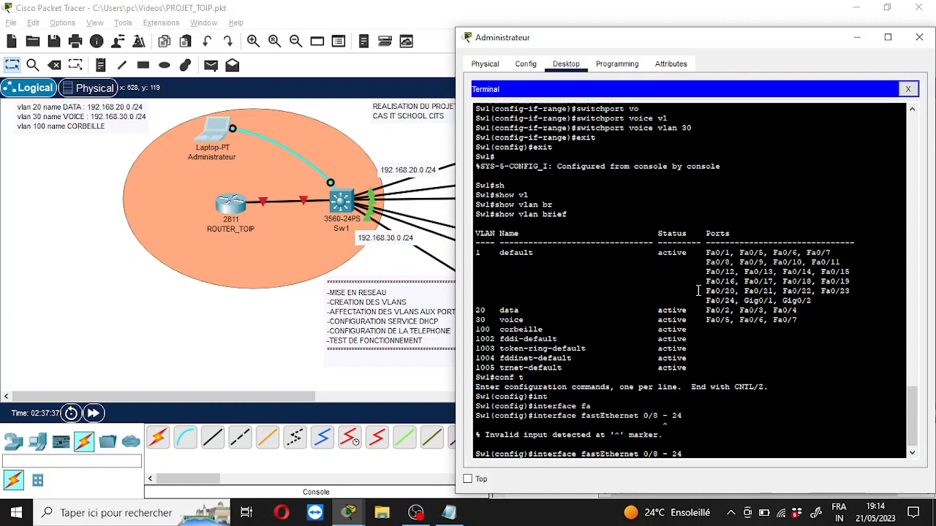
type("range")
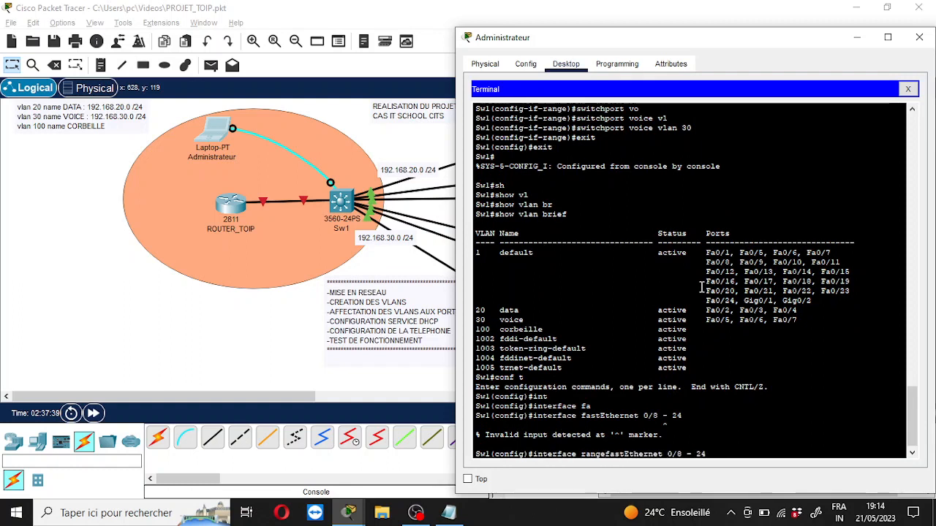
key("Return")
Step: Set the FastEthernet 0/8 - 24 ports to switchport access mode
type("sw")
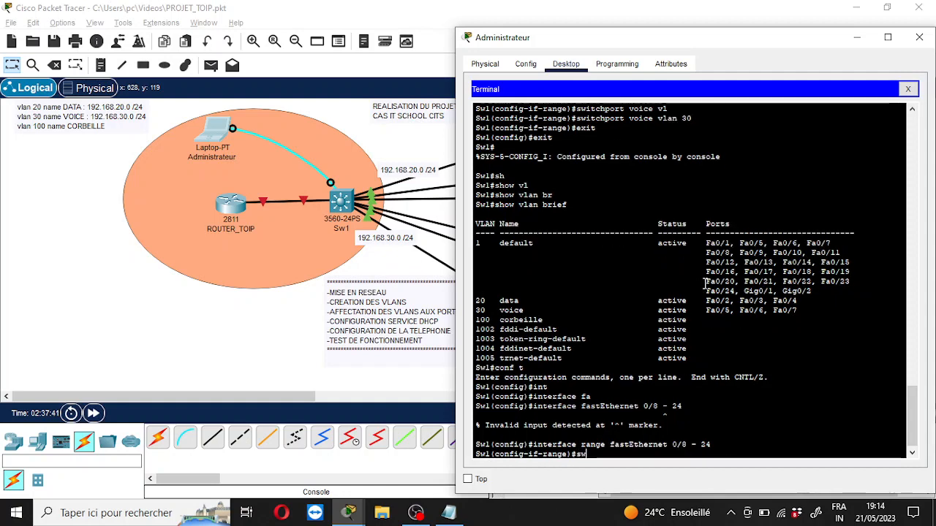
key("Tab")
type("mo")
key("Tab")
type("acc")
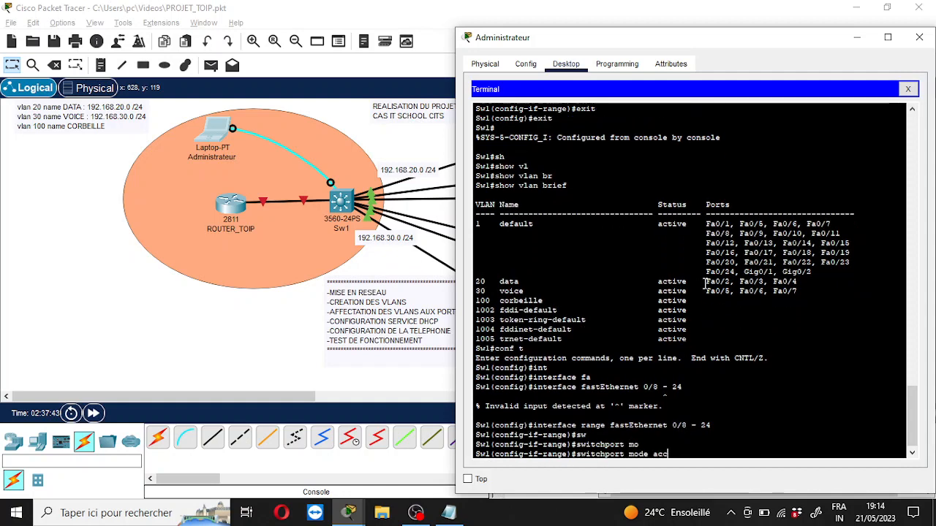
key("Tab")
key("Return")
Step: Assign access VLAN 100 to the FastEthernet 0/8 - 24 ports
type("sw")
key("Tab")
type("a")
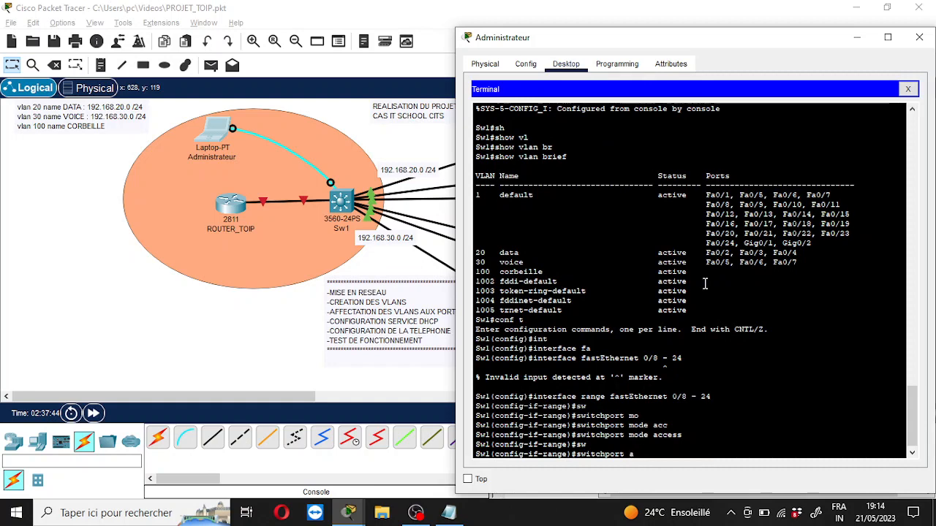
type("cc")
key("Tab")
type("vl")
key("Tab")
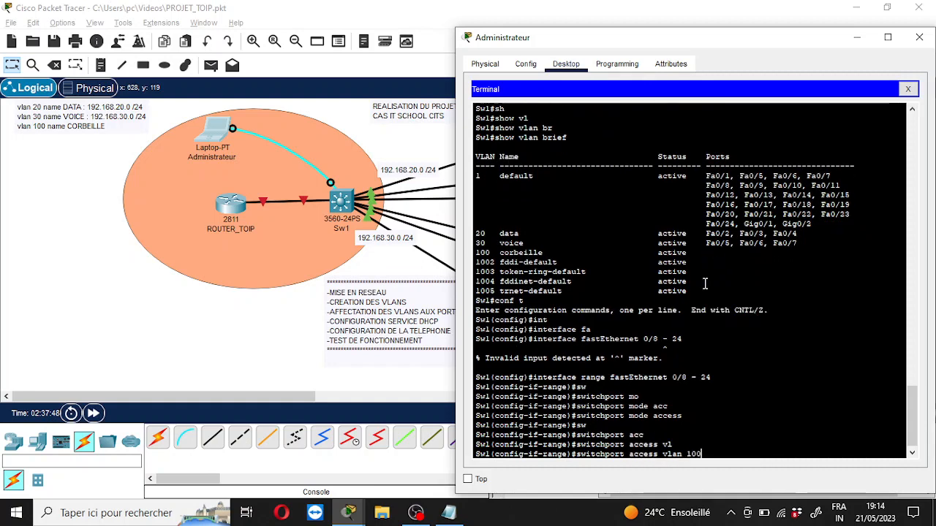
type("100")
key("Return")
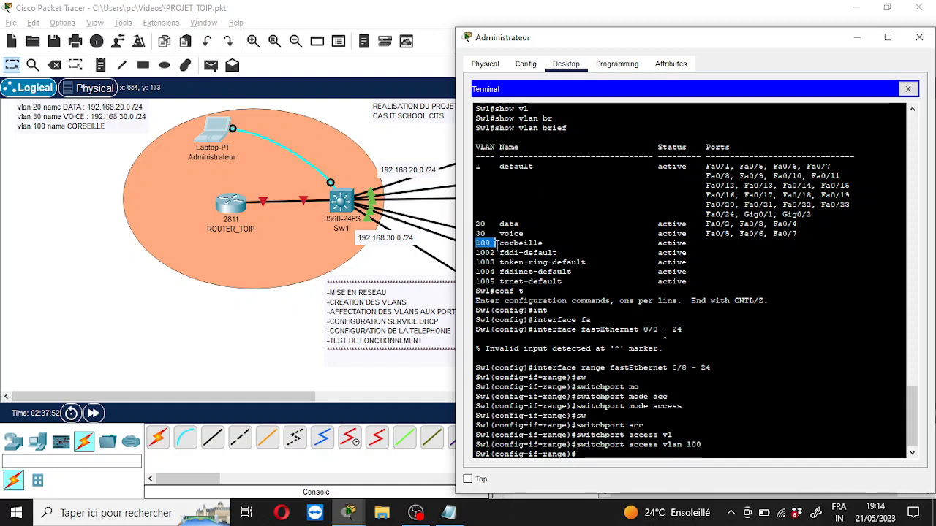
Step: Shut down the FastEthernet 0/8 - 24 ports and exit to global configuration mode
left_click_drag(547, 243, 482, 236)
left_click(486, 243)
key("Tab")
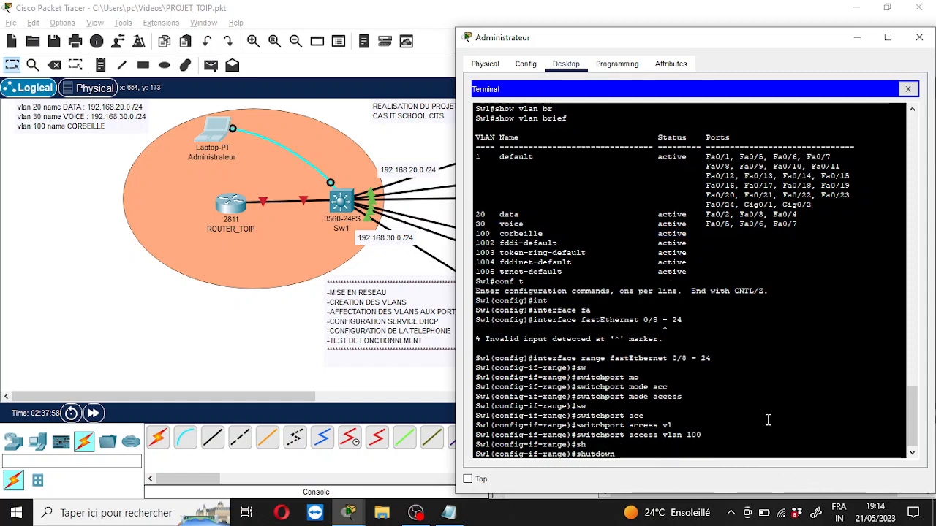
key("Return")
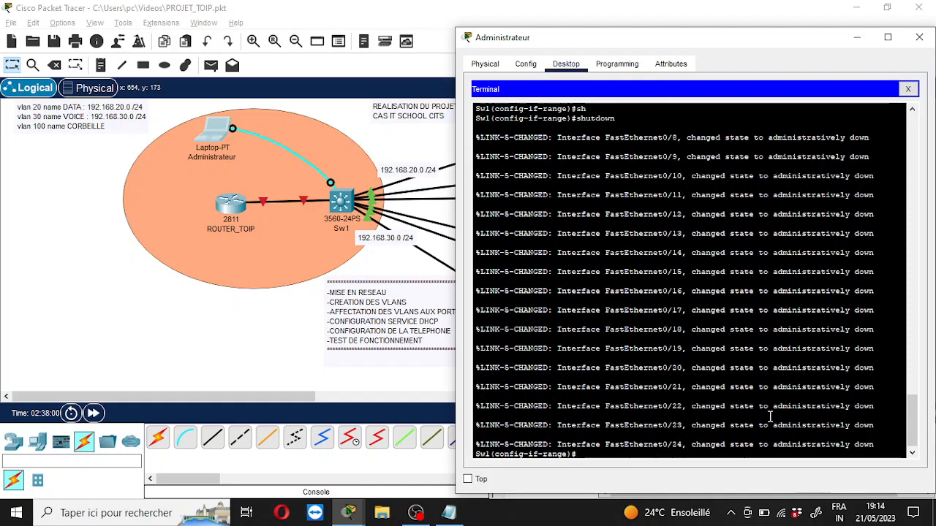
double_click(762, 387)
scroll(744, 329, "up", 5)
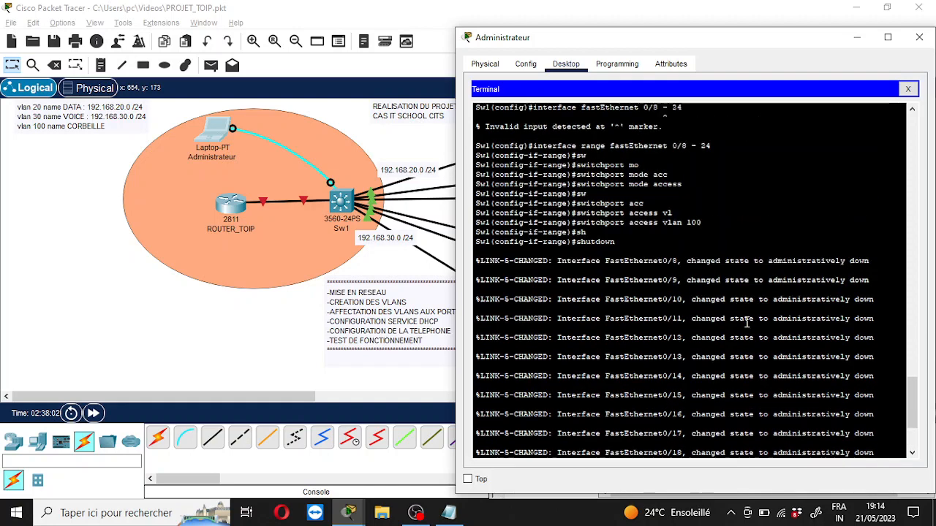
scroll(744, 329, "down", 5)
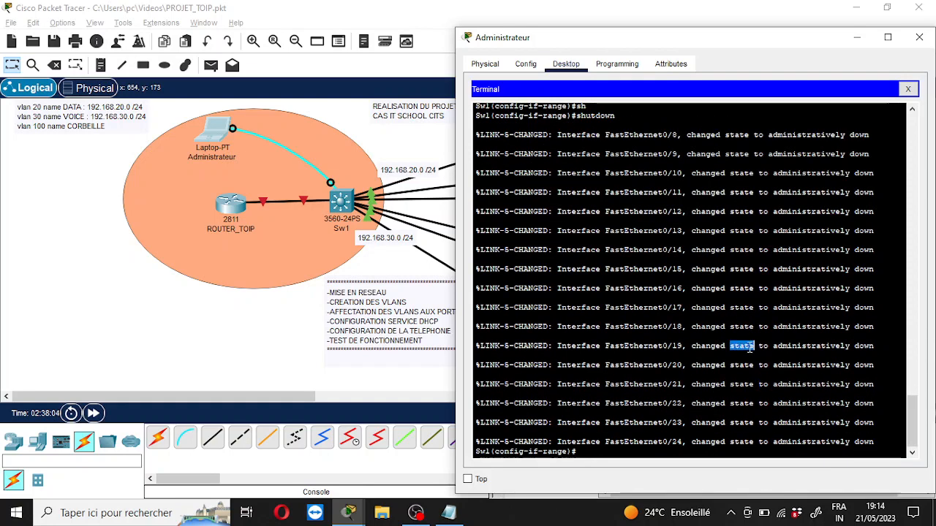
left_click(656, 368)
type("exit")
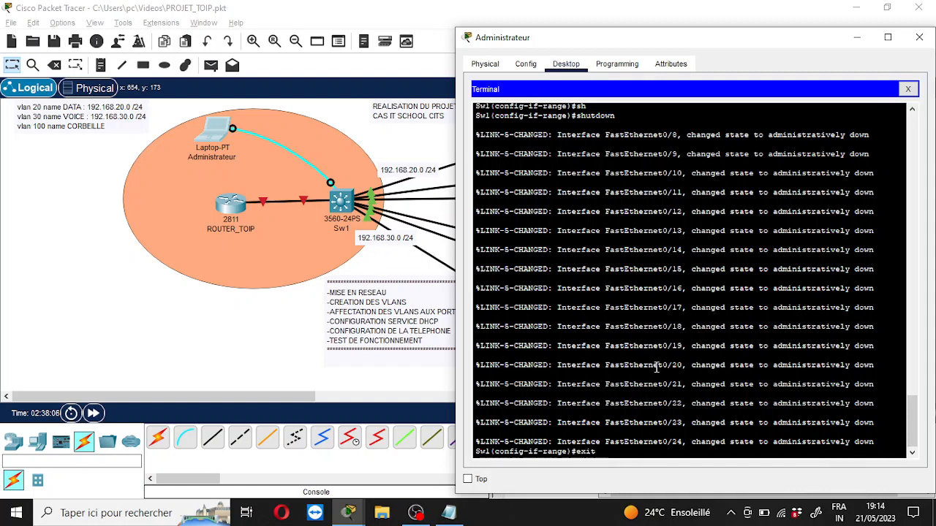
key("Return")
Step: Try to enter configuration for the interface range gigabitEthernet 0/0 - 2
type("interface")
key("Tab")
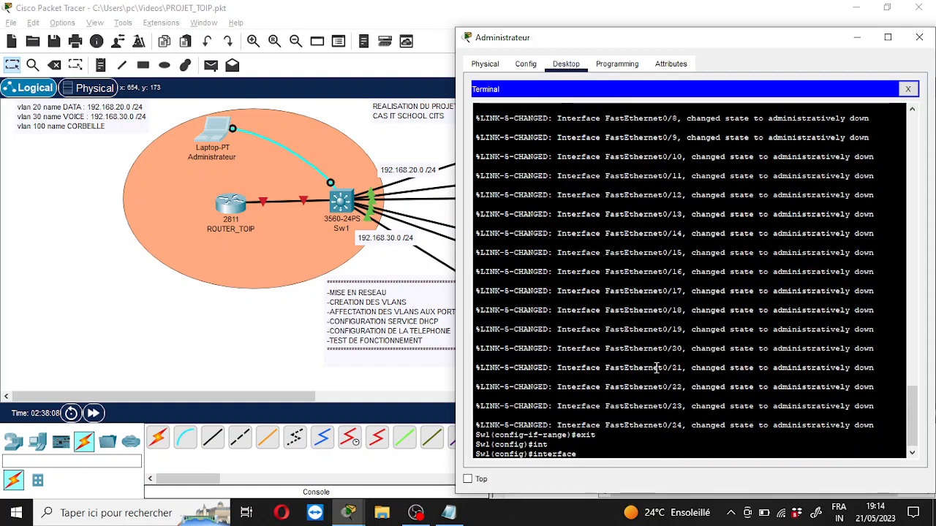
type("ran")
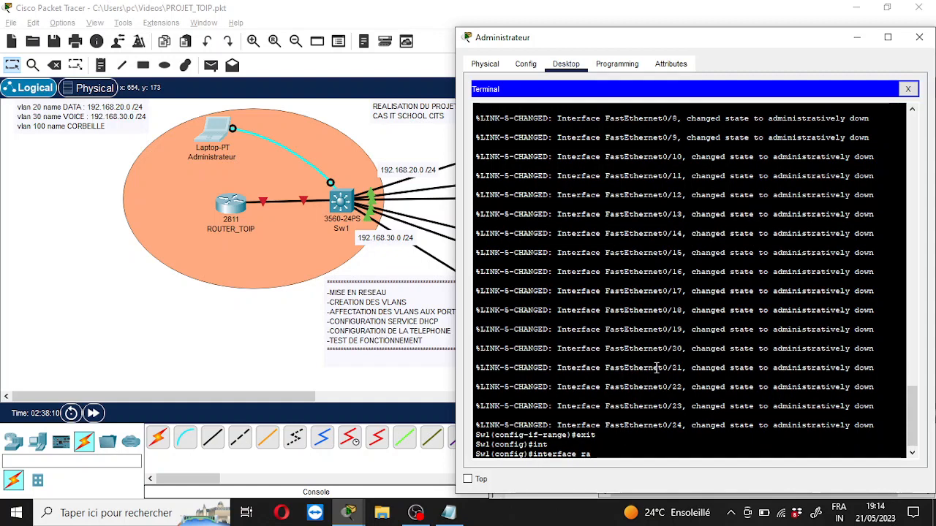
key("Tab")
type("gi")
key("Tab")
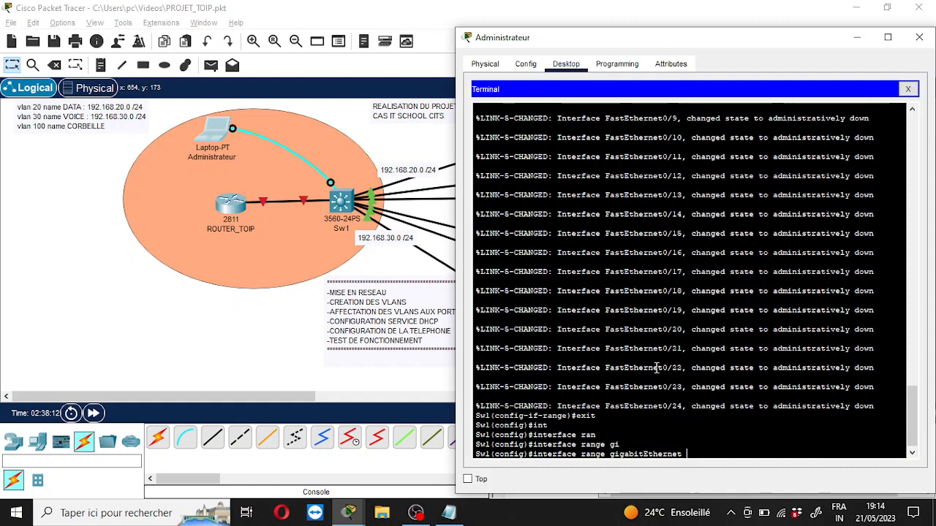
type("0/0")
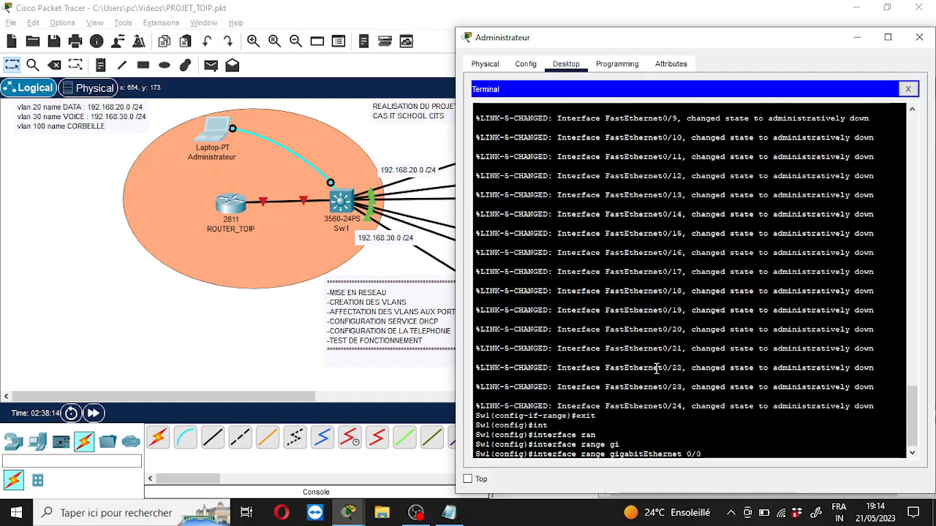
type(" - ")
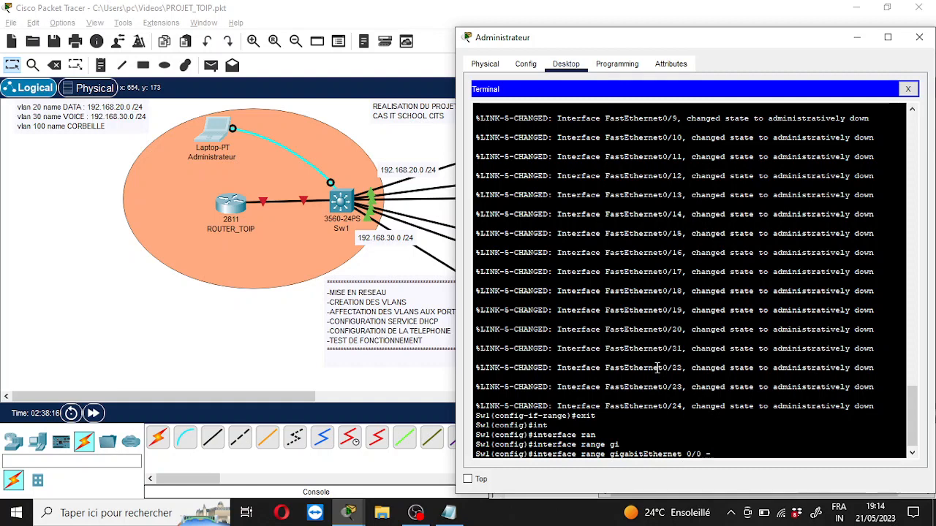
type("2")
key("Return")
Step: Correct the range start and enter configuration for the interface range gigabitEthernet 0/1 - 2
key("Up")
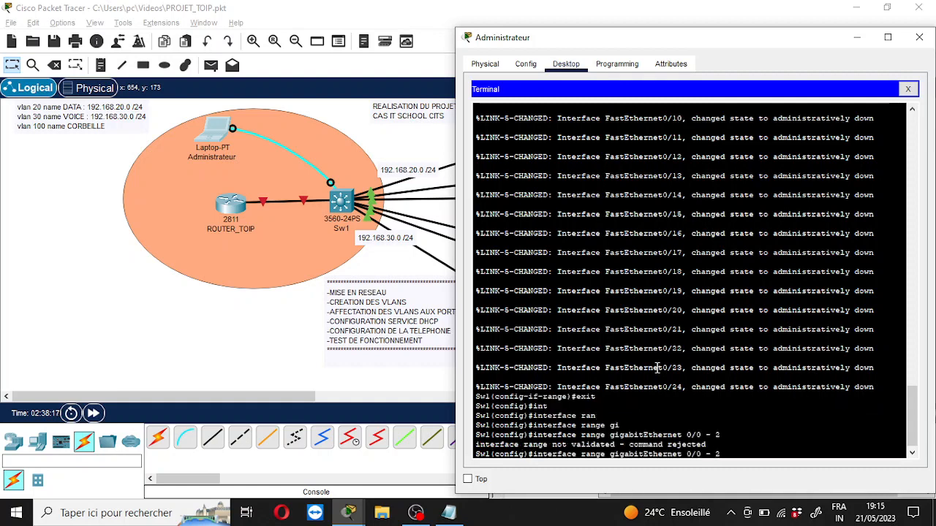
key("Left")
key("Left")
key("Left")
key("Left")
key("BackSpace")
type("1")
key("Return")
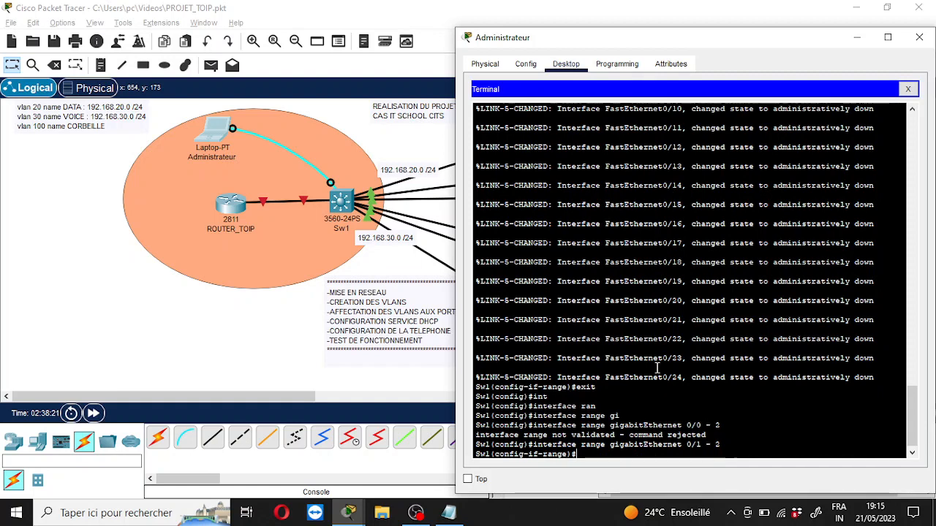
Step: Set the GigabitEthernet 0/1 - 2 ports to switchport access mode
type("sw")
key("Tab")
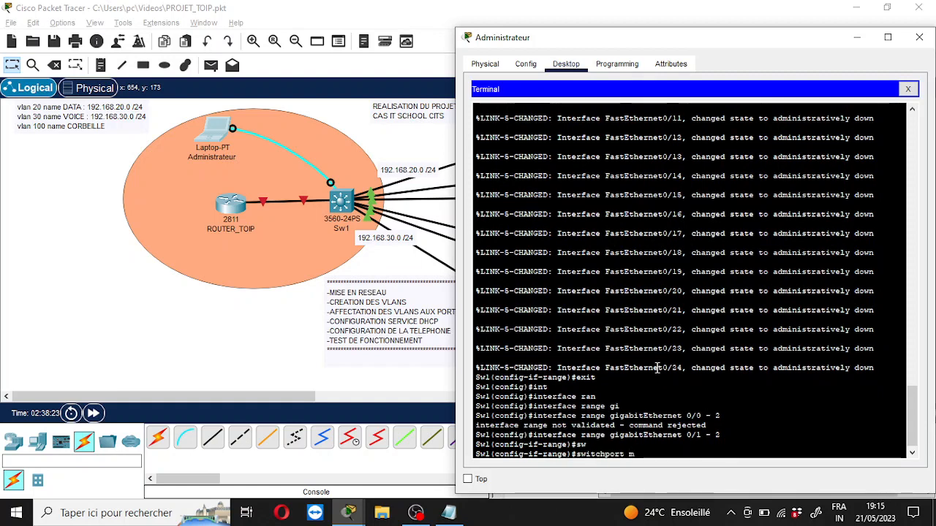
type("moa")
key("Tab")
key("BackSpace")
key("Tab")
type("ac")
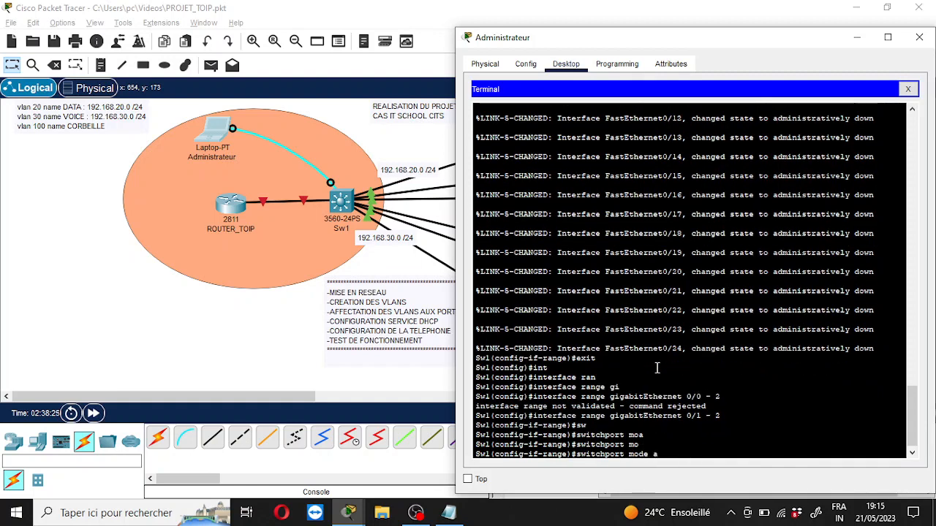
key("Tab")
key("Return")
Step: Assign access VLAN 100 to the GigabitEthernet 0/1 - 2 ports
type("sw")
key("Tab")
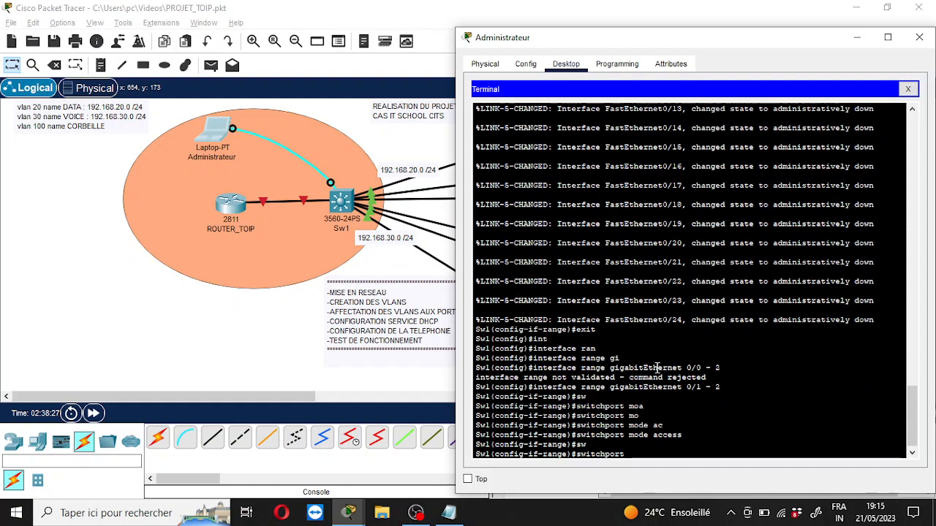
type("ac")
key("Tab")
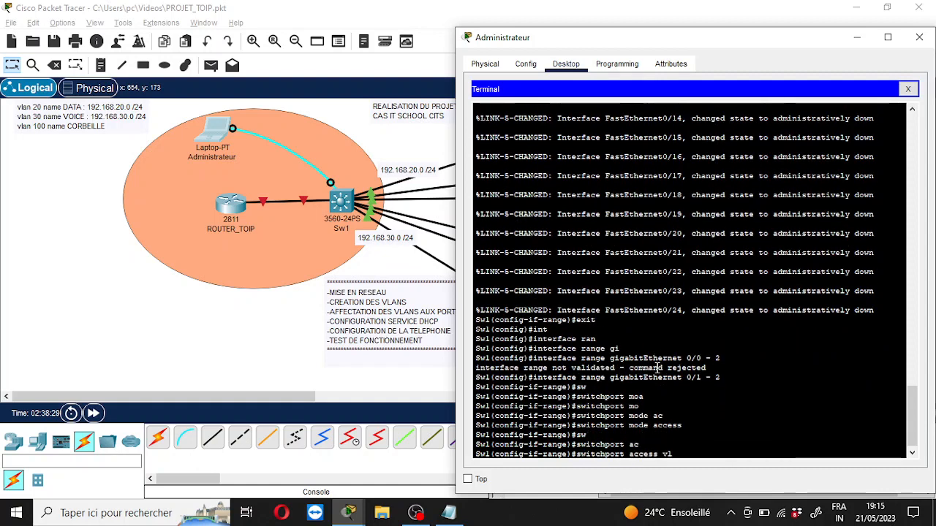
type("vl")
key("Tab")
type("1")
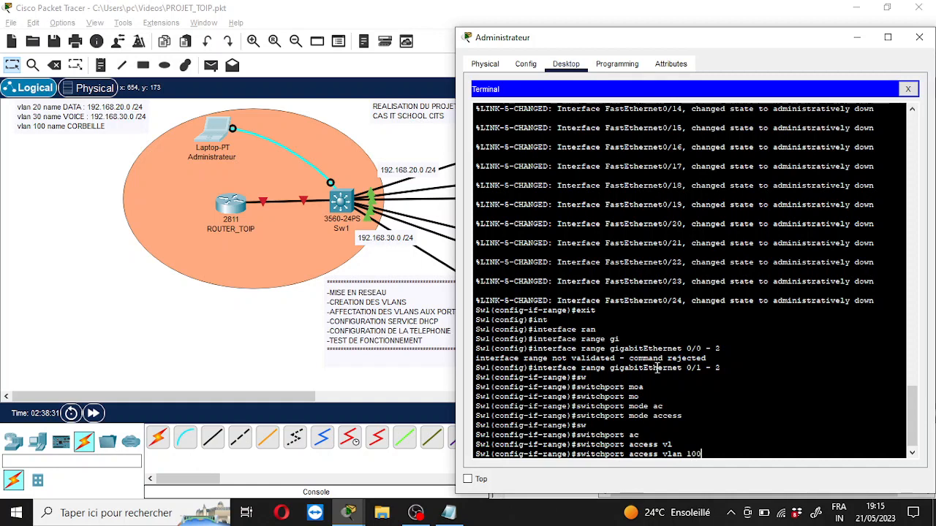
type("00")
key("Return")
Step: Shut down the GigabitEthernet 0/1 - 2 ports and end configuration to return to privileged mode
type("sh")
key("Tab")
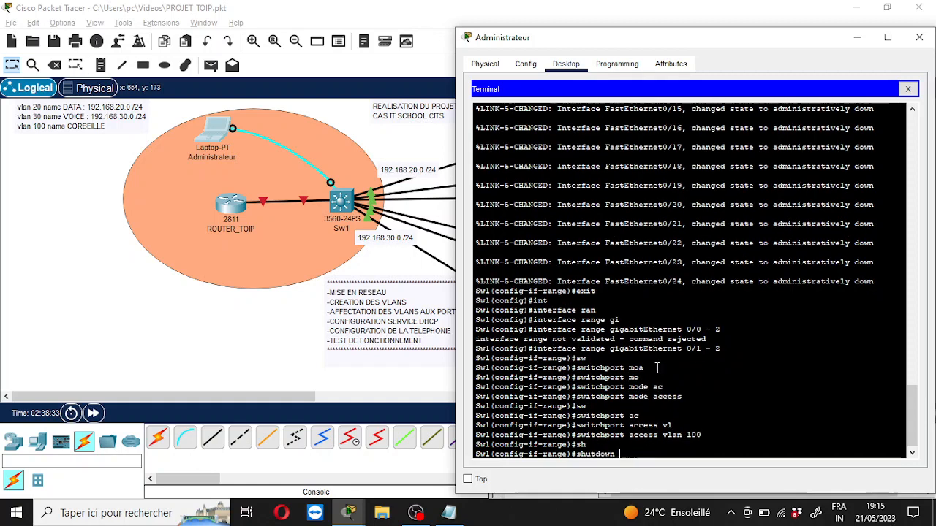
key("Return")
type("en")
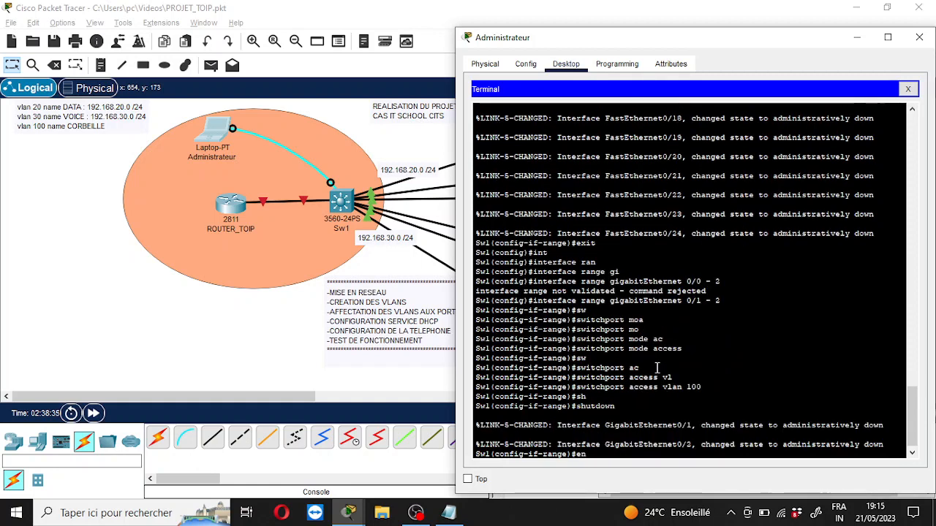
type("d")
key("Return")
Step: Display the brief VLAN table on Sw1
type("s")
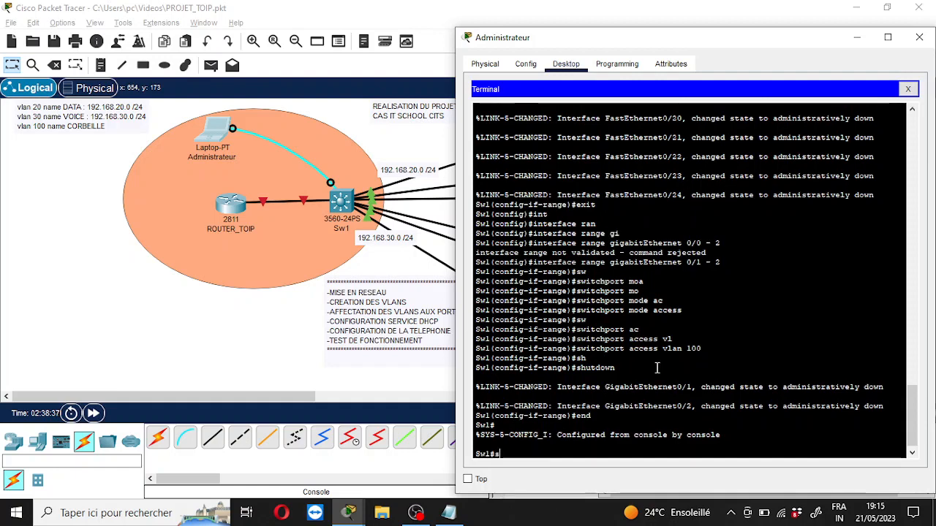
type("h")
key("Tab")
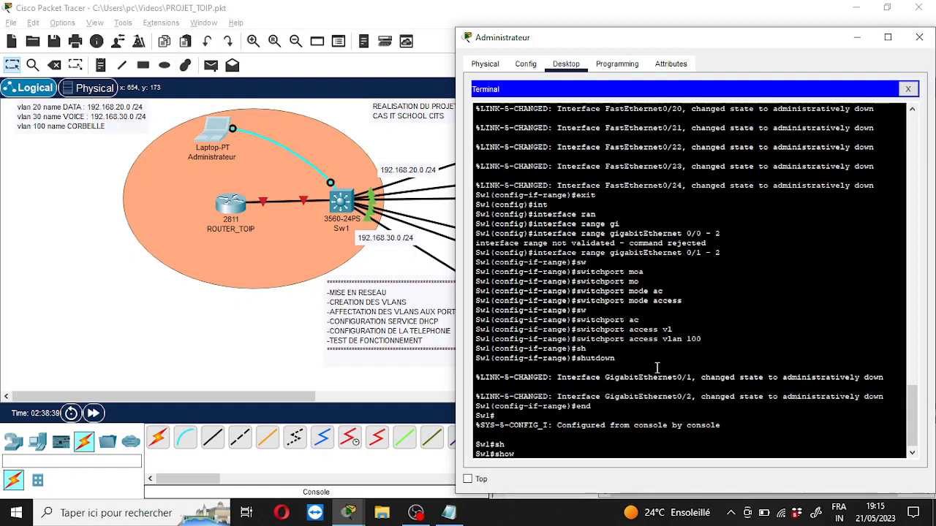
type("vl")
key("Tab")
type("br")
key("Tab")
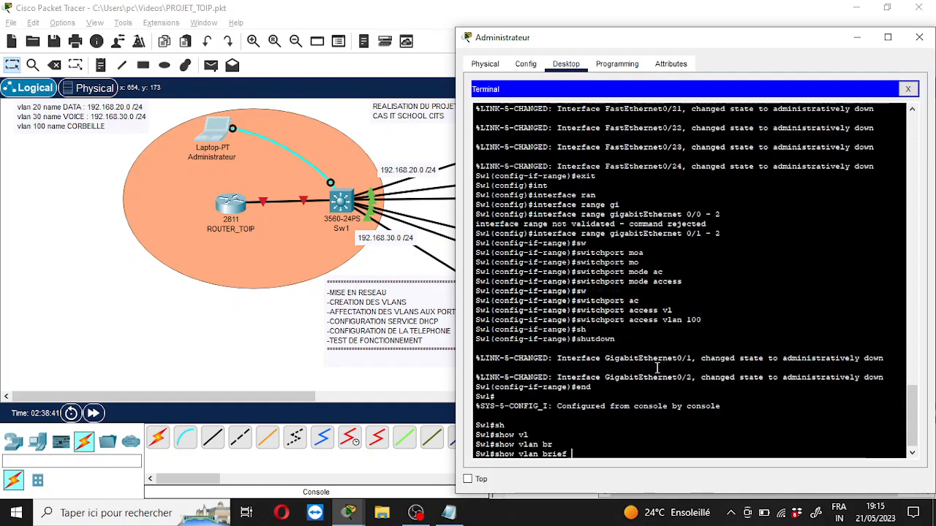
key("Return")
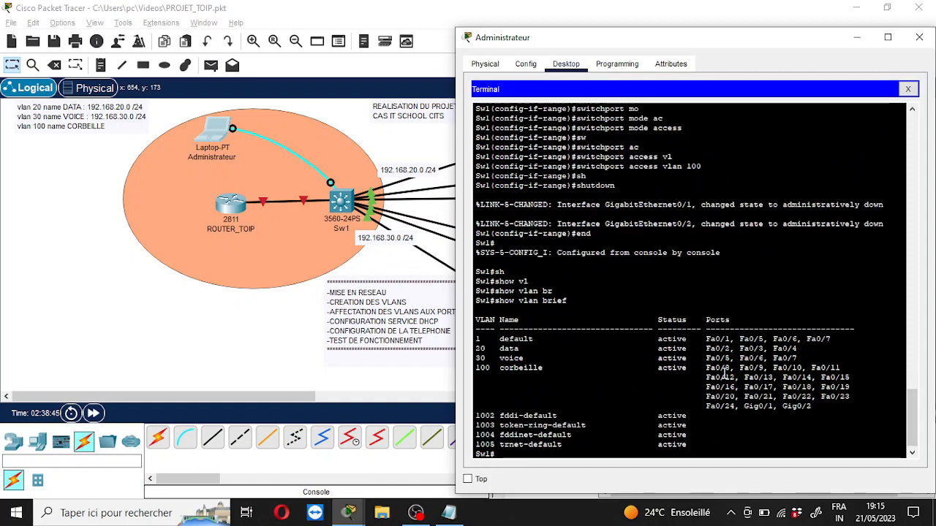
Step: Review the ports assigned to VLAN 100 corbeille in the VLAN table
double_click(702, 382)
left_click(731, 385)
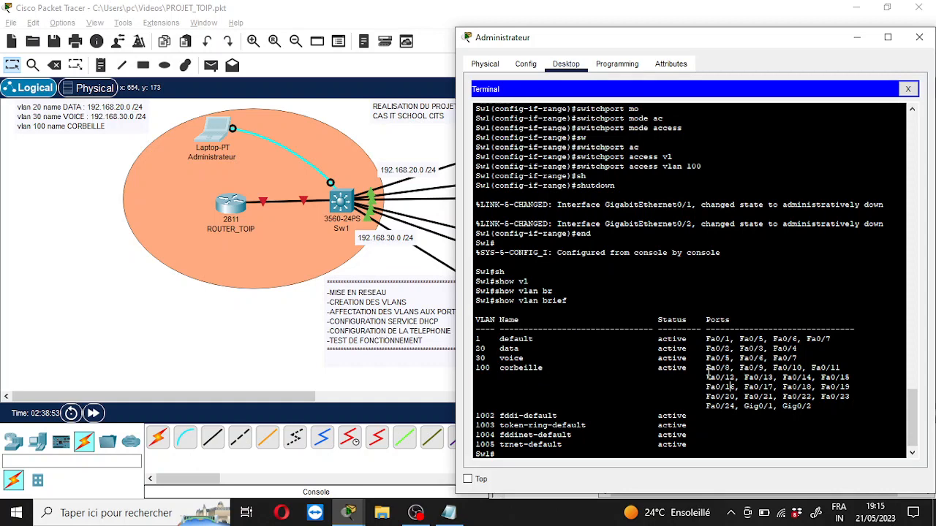
left_click_drag(707, 370, 850, 403)
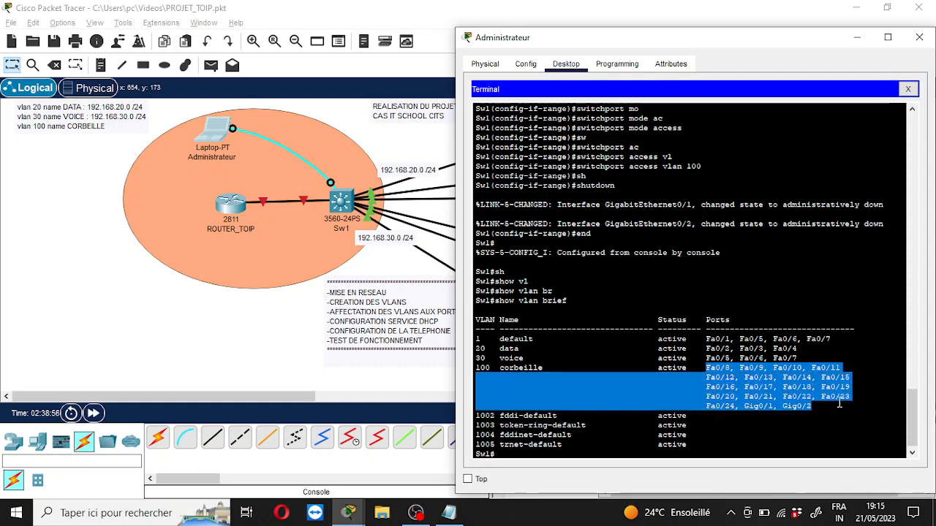
left_click(839, 404)
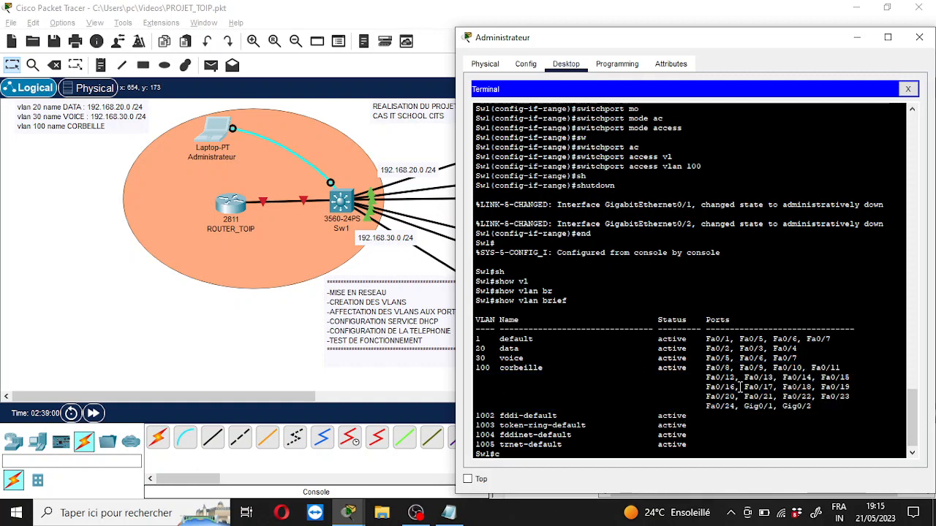
type("conf t")
key("Return")
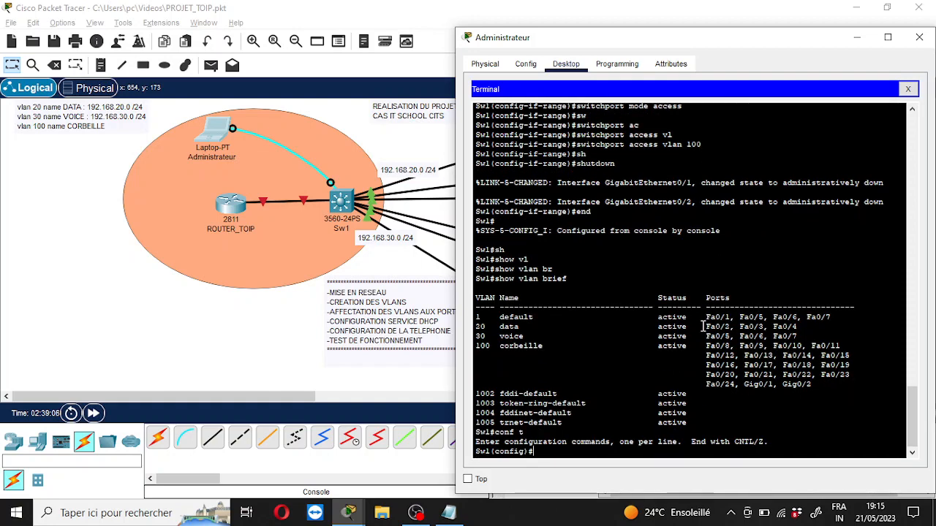
scroll(658, 315, "up", 5)
scroll(582, 299, "down", 5)
type("ex")
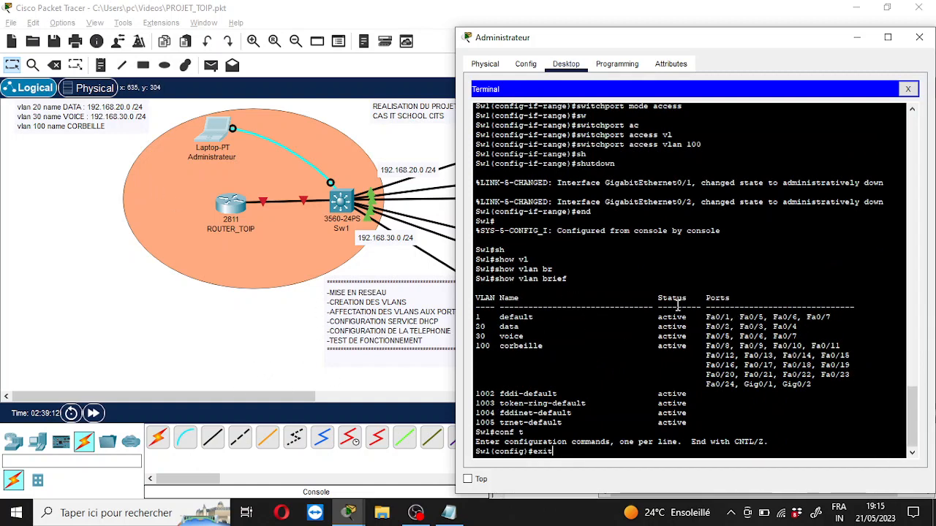
type("it")
key("Return")
Step: Save Sw1's running-config to startup-config, accepting the default destination filename
type("co")
key("Tab")
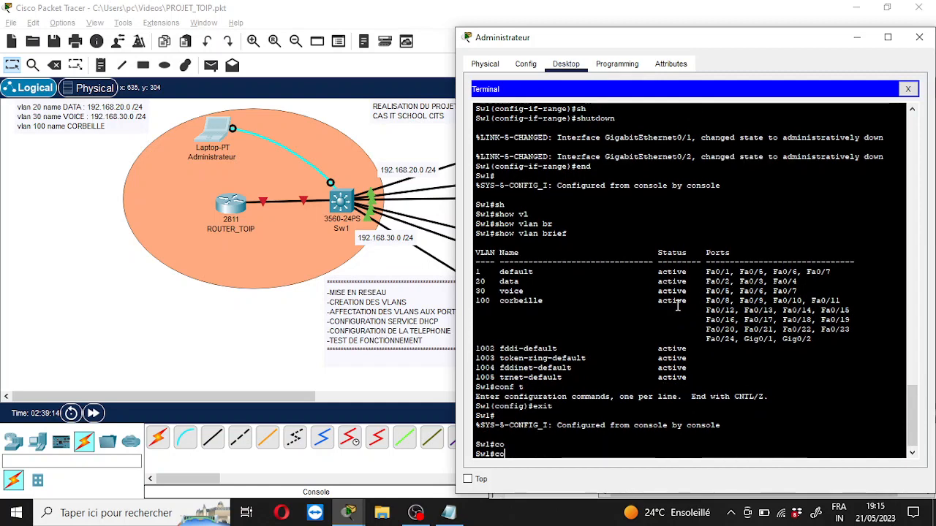
type("p")
key("Tab")
type("ru")
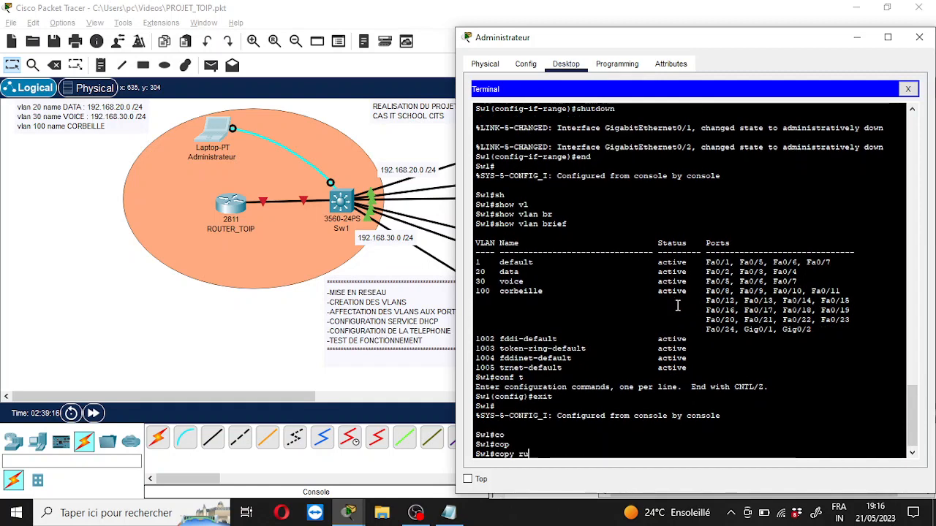
type("n")
key("Tab")
type("st")
key("Tab")
key("Return")
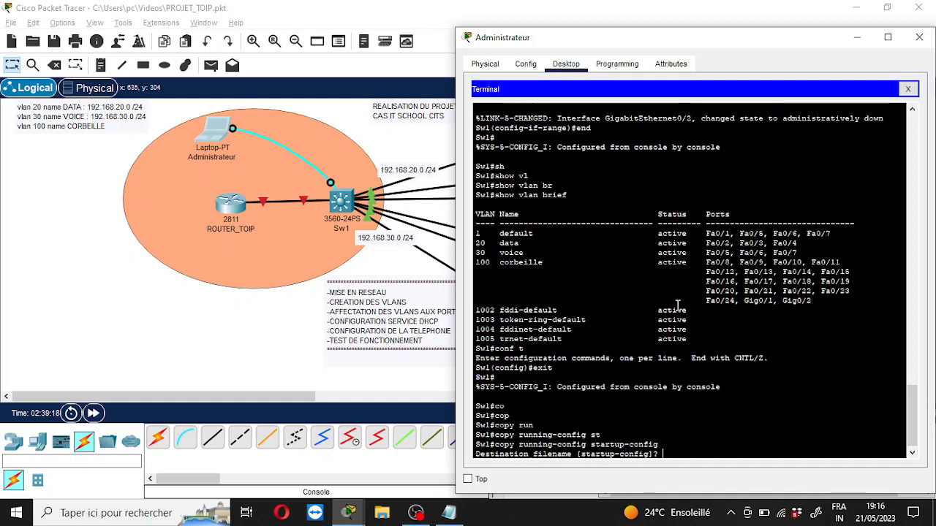
key("Return")
Step: Log out of the Sw1 console session and close the Administrateur laptop window
type("exit")
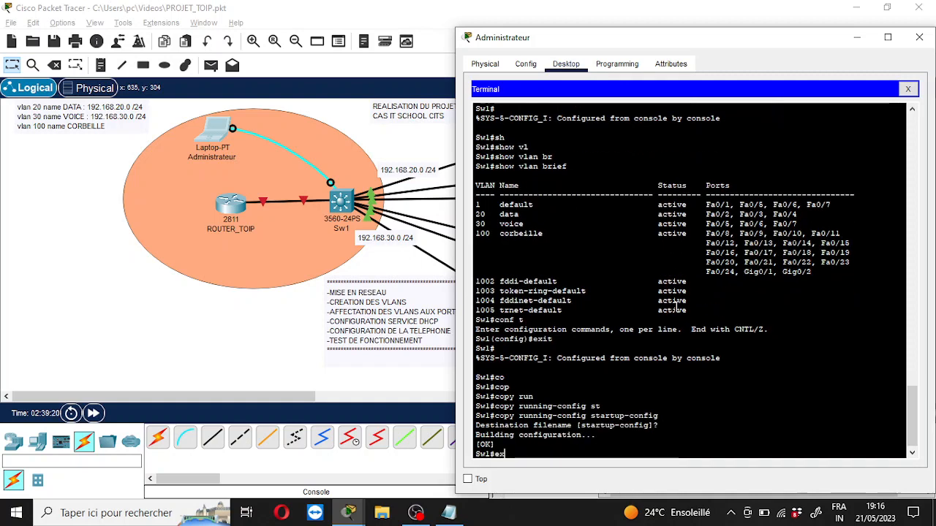
key("Return")
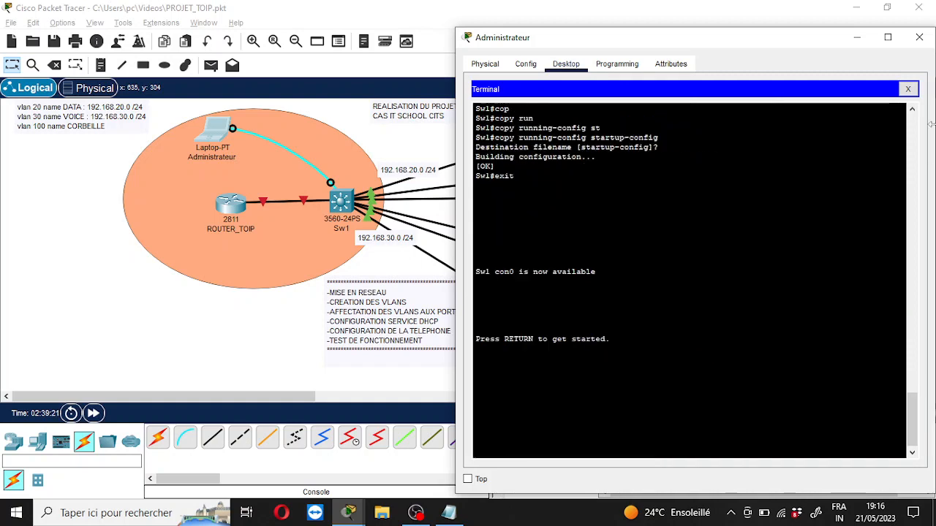
left_click(919, 37)
Step: Move the Sw1 end of the Administrateur laptop's console cable to the Console port of ROUTER_TOIP
left_click_drag(331, 184, 241, 207)
left_click(241, 207)
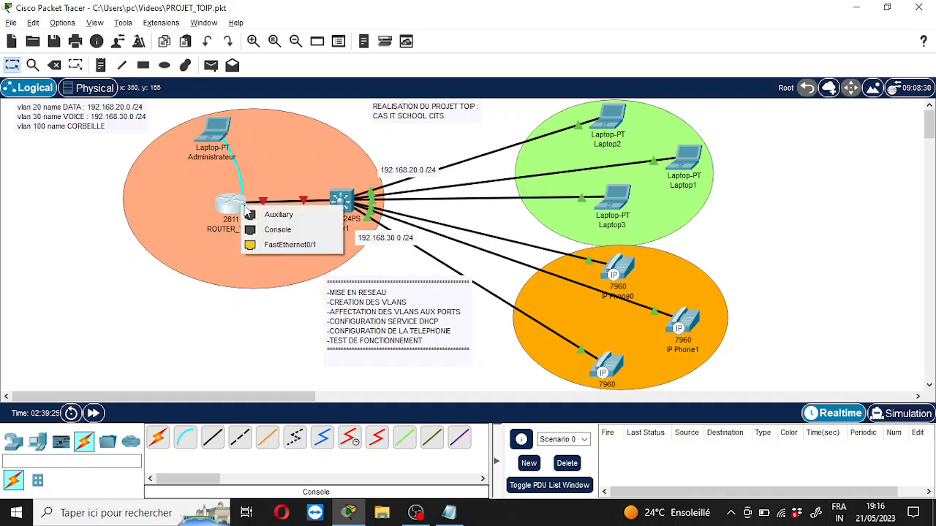
left_click(274, 229)
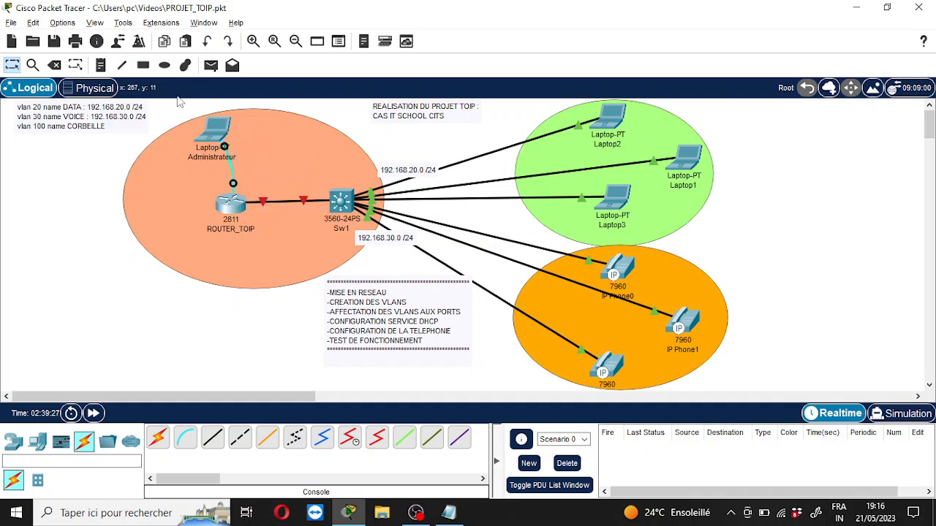
Step: Open a terminal session to the router from the Administrateur laptop and decline the initial configuration dialog
left_click(219, 135)
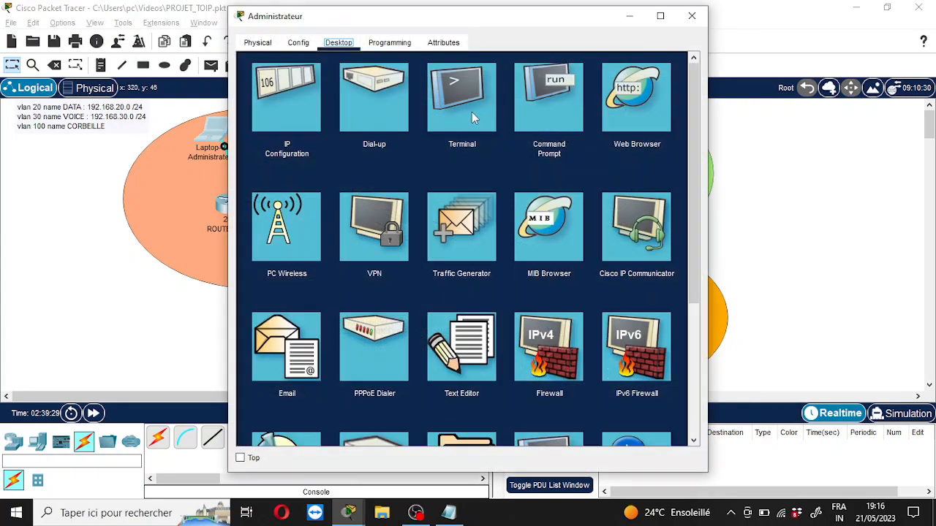
left_click(472, 117)
left_click(656, 196)
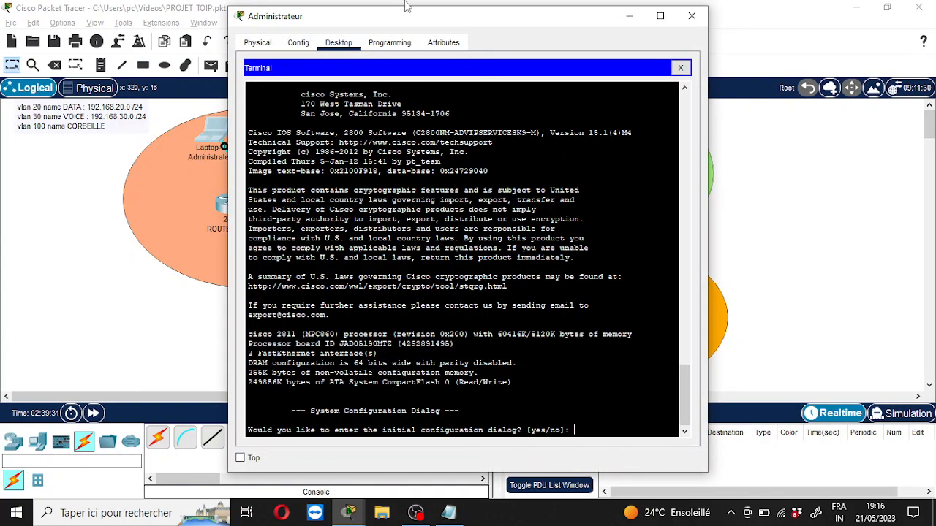
left_click_drag(407, 14, 607, 14)
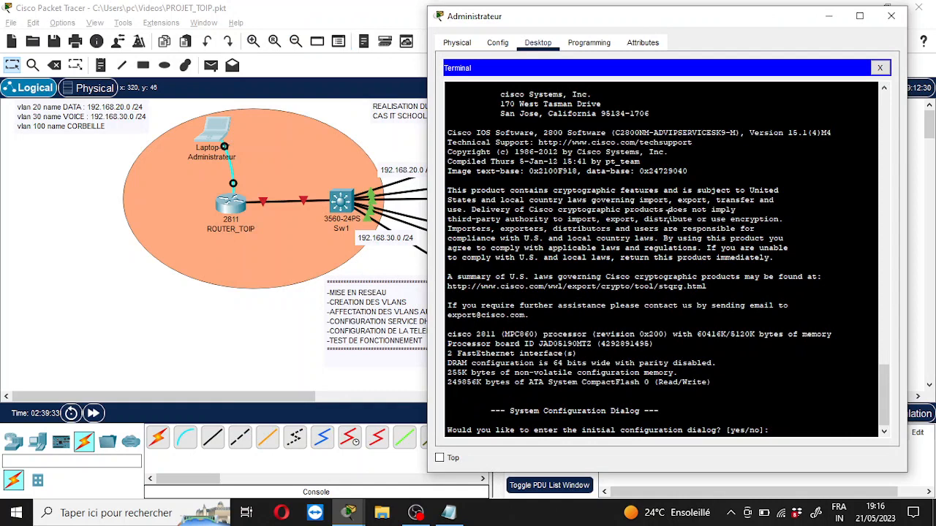
type("n")
key("Return")
key("Return")
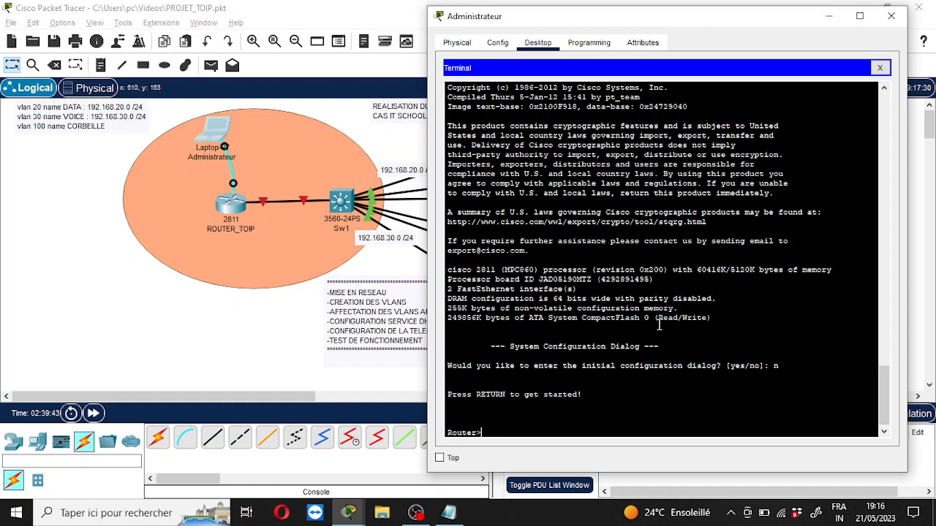
Step: Examine the ports of Sw1 in its enlarged physical device view, then close the device window
left_click(178, 346)
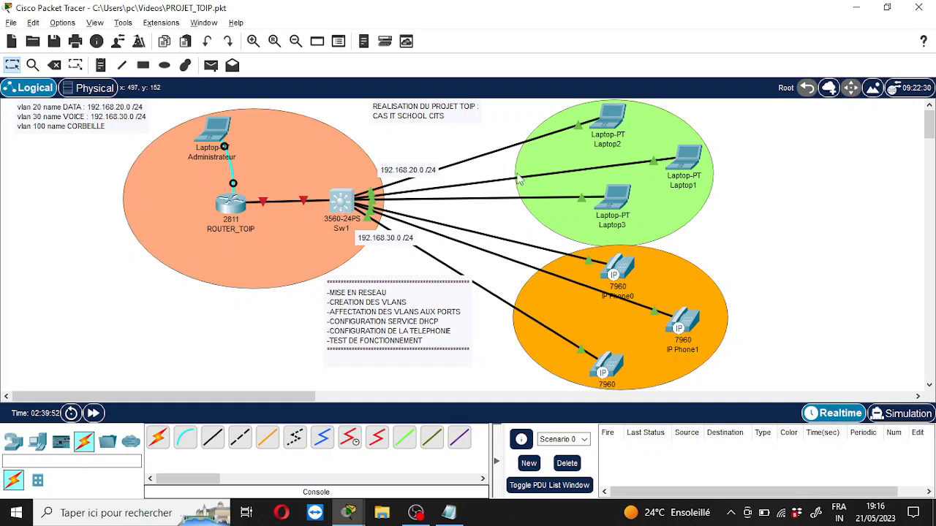
left_click(343, 205)
left_click(298, 43)
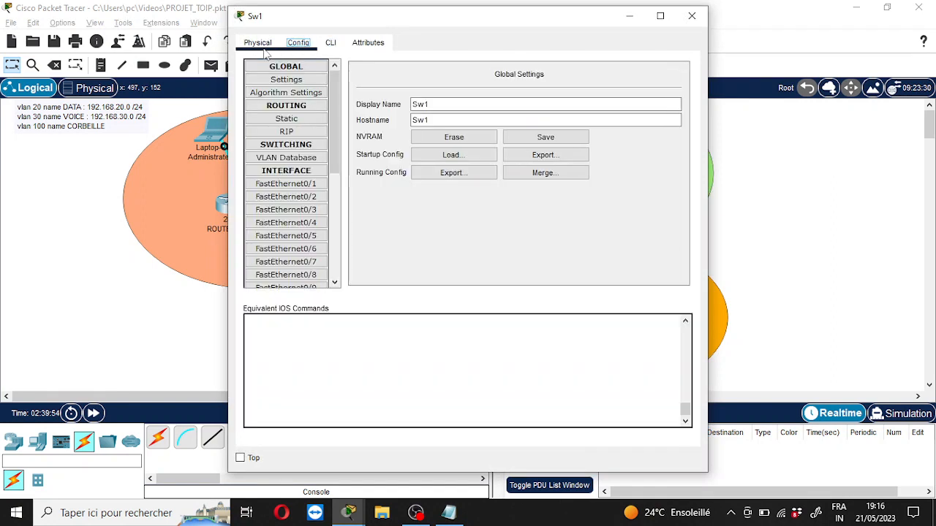
left_click(257, 44)
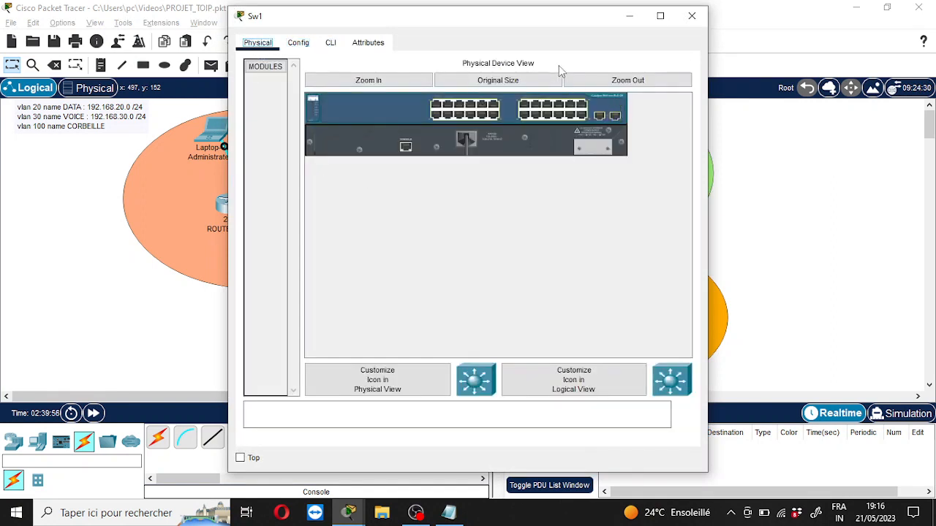
left_click(378, 82)
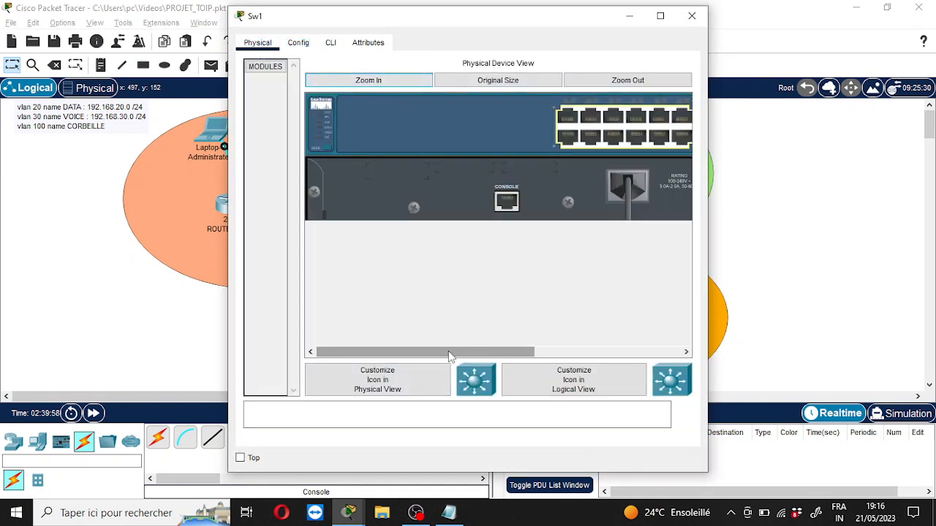
left_click_drag(451, 353, 604, 359)
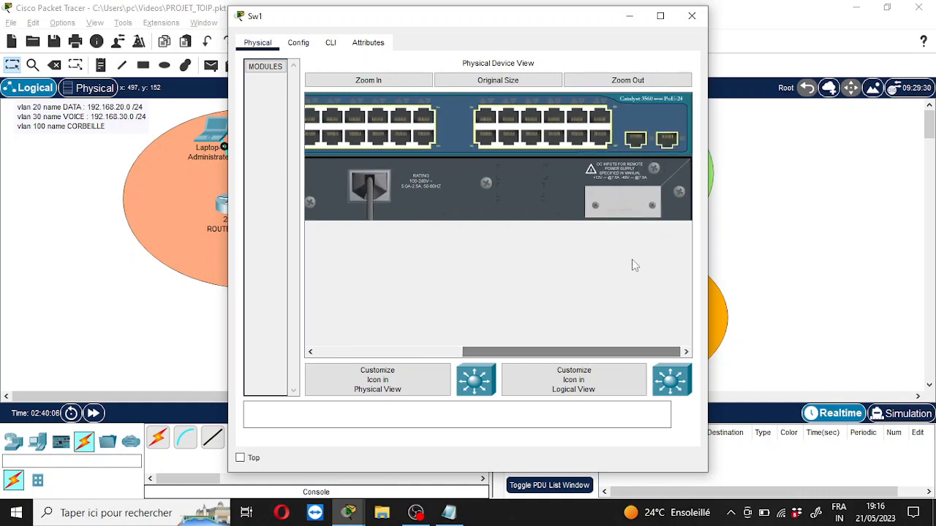
left_click(691, 15)
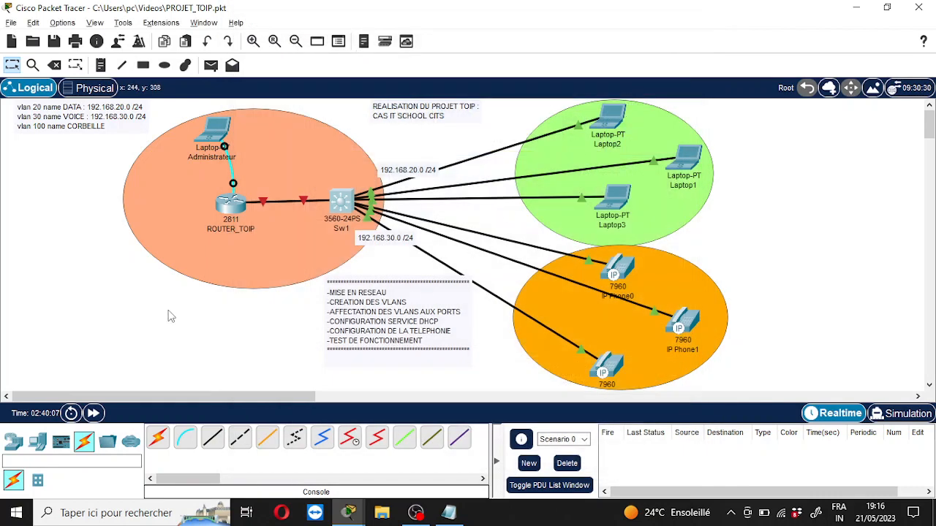
Step: Enter global configuration mode on the router from the Administrateur terminal and set its hostname to ROUTER_TOIP
left_click(214, 131)
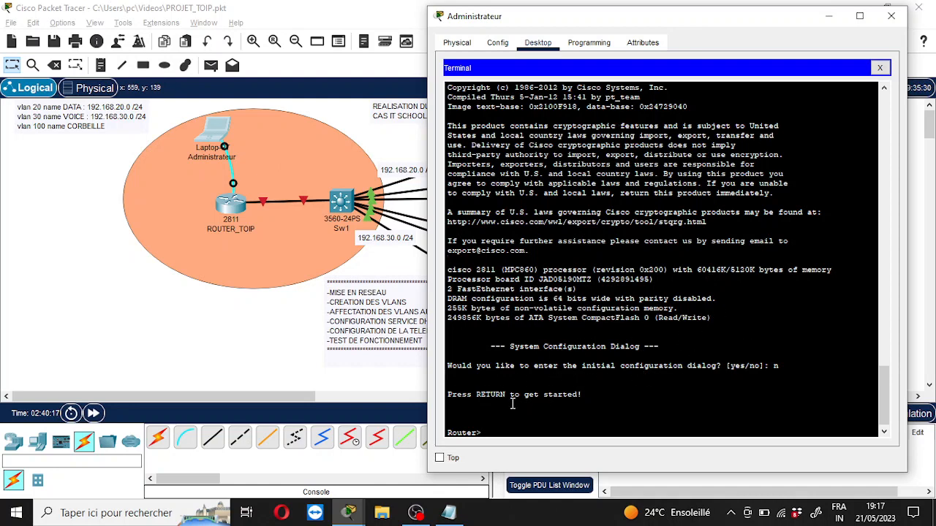
key("Return")
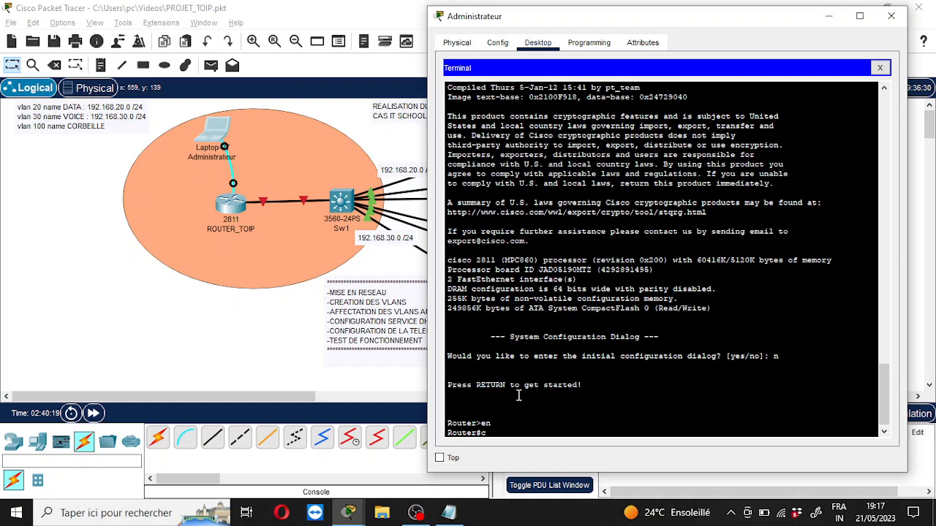
type("conf t")
key("Return")
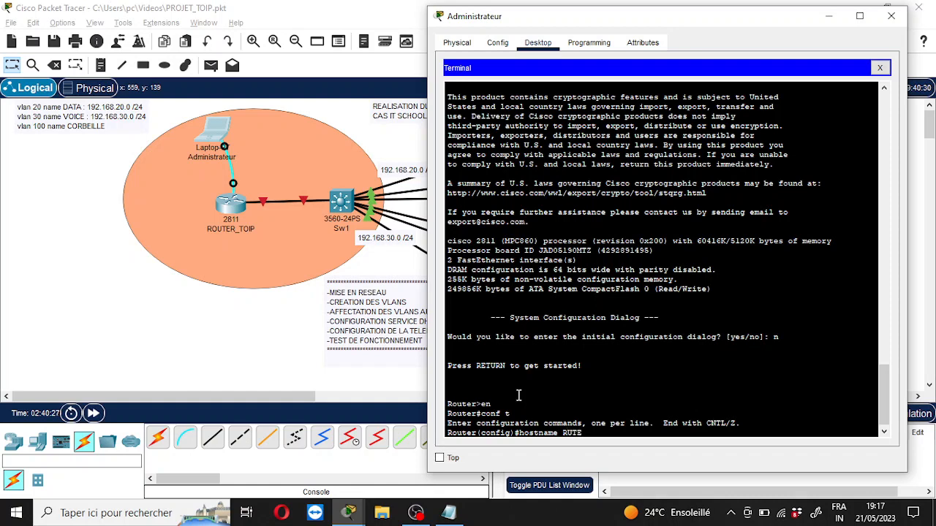
key("BackSpace")
key("BackSpace")
key("BackSpace")
type("OUTER_TOIP")
key("Return")
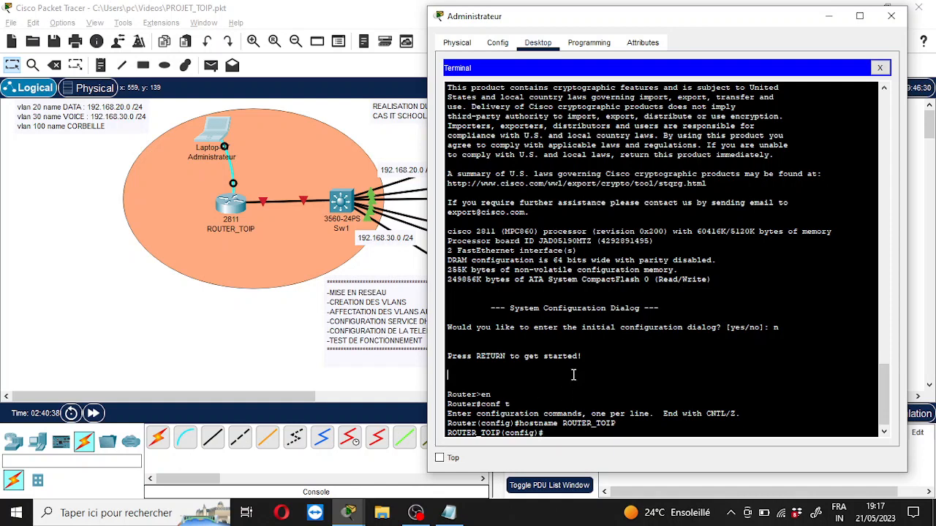
Step: Inspect the link between ROUTER_TOIP and Sw1 in the topology
left_click(126, 162)
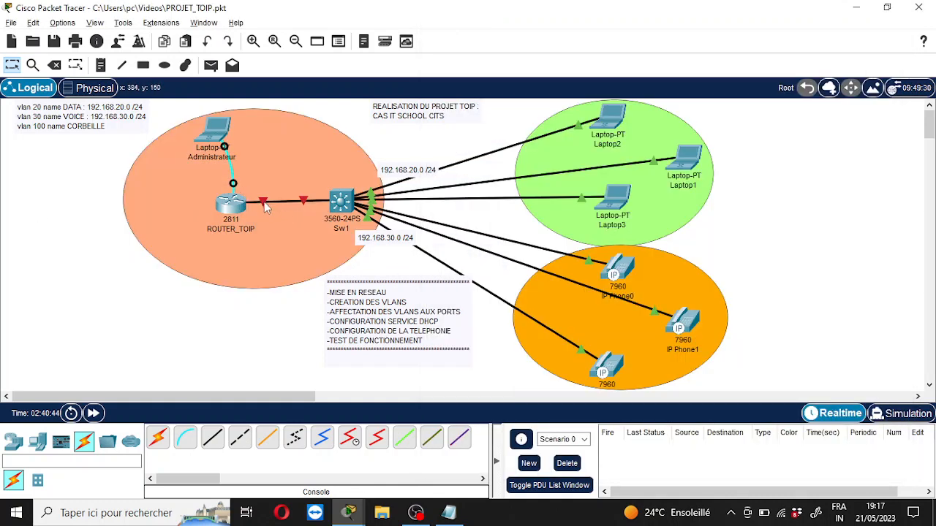
mouse_move(267, 209)
mouse_move(344, 208)
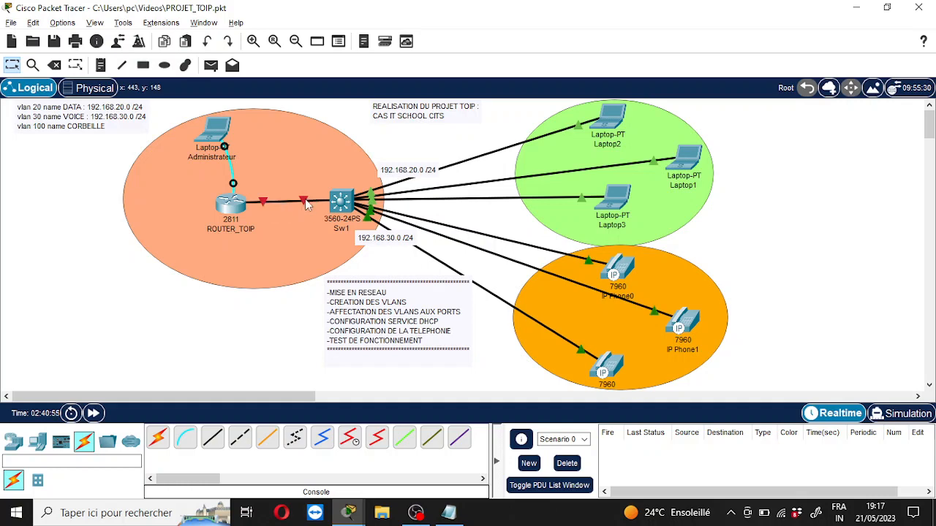
Step: Return to the Administrateur terminal, leave configuration mode and log out of the ROUTER_TOIP console session
left_click(210, 134)
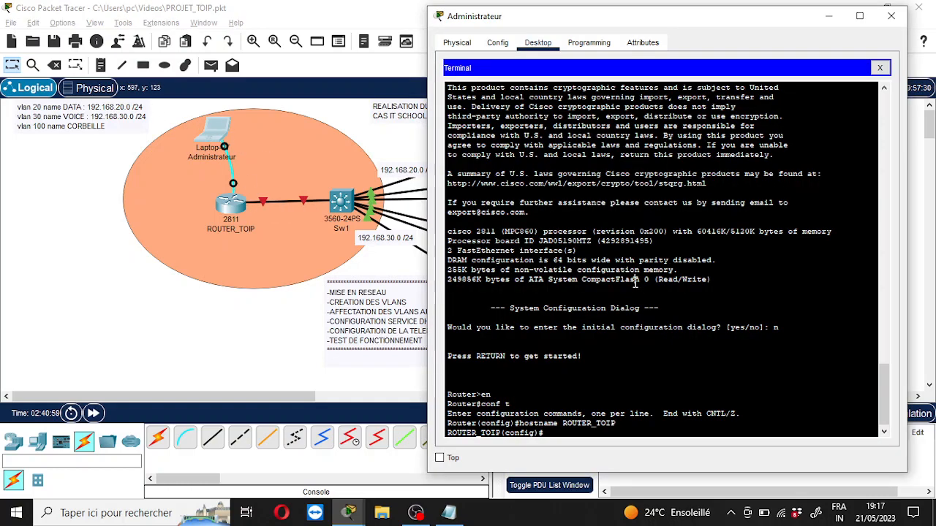
type("exit")
key("Return")
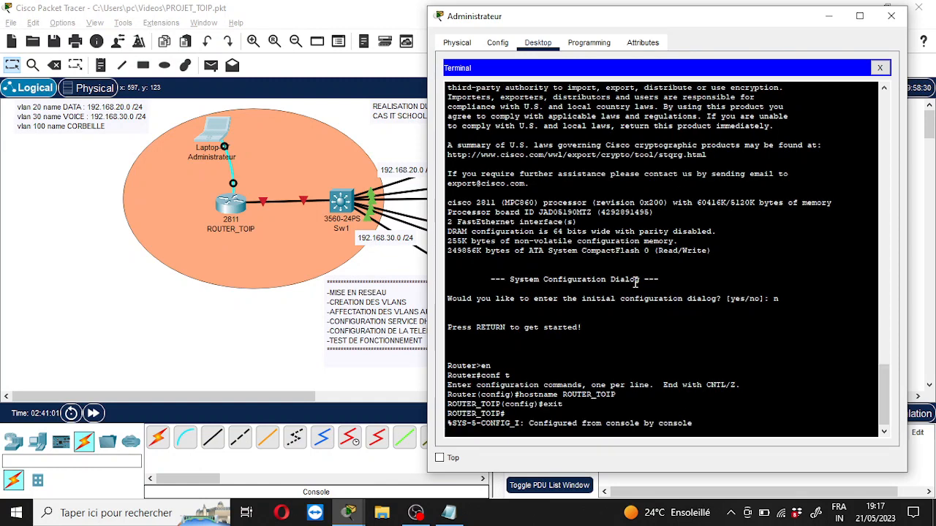
key("Return")
type("exit")
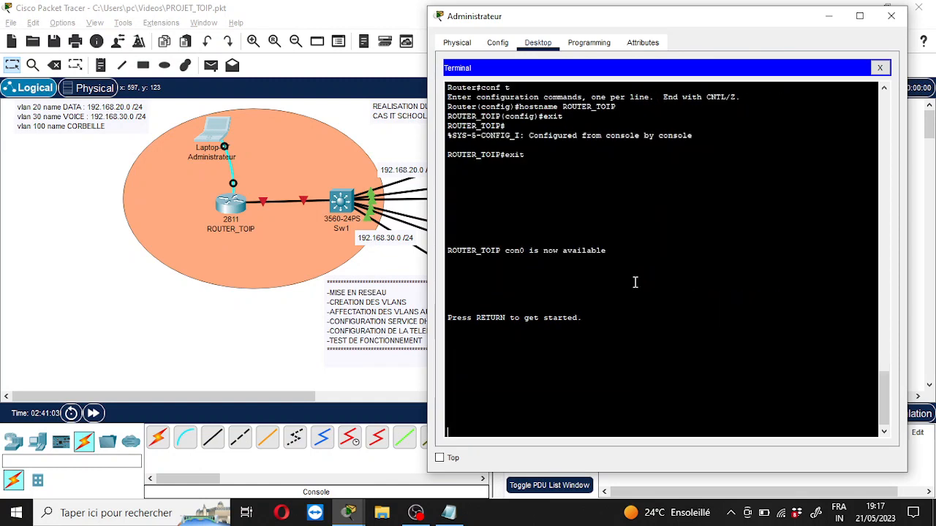
Step: Close the Administrateur window and move the laptop's console cable from ROUTER_TOIP to the console port of Sw1
key("Return")
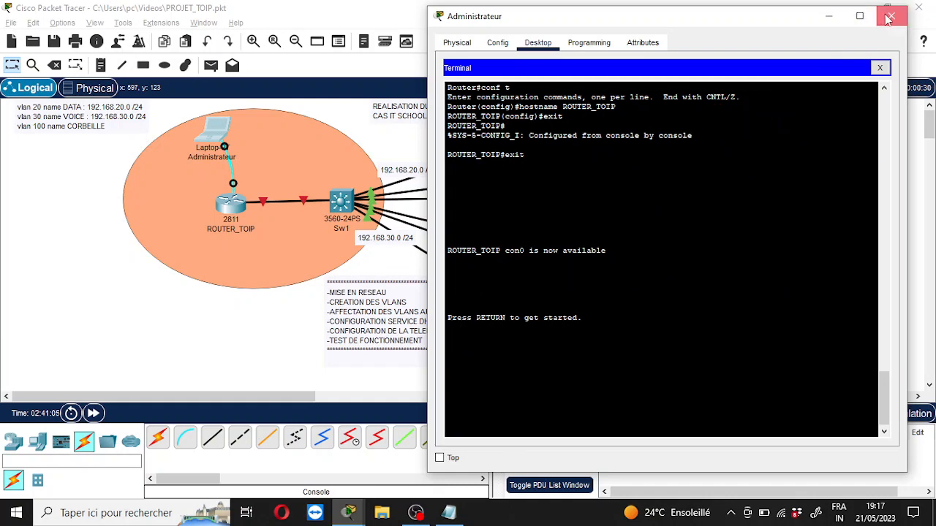
left_click(891, 15)
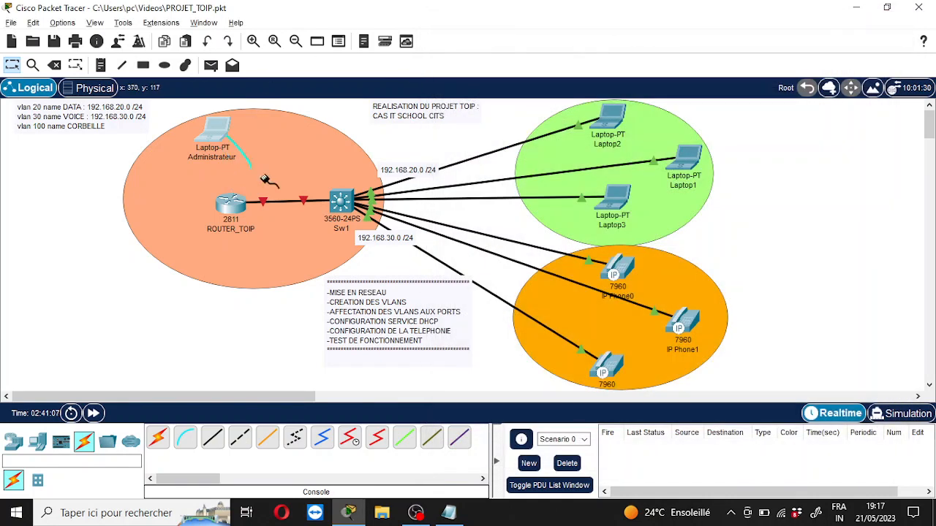
left_click(342, 203)
left_click(382, 211)
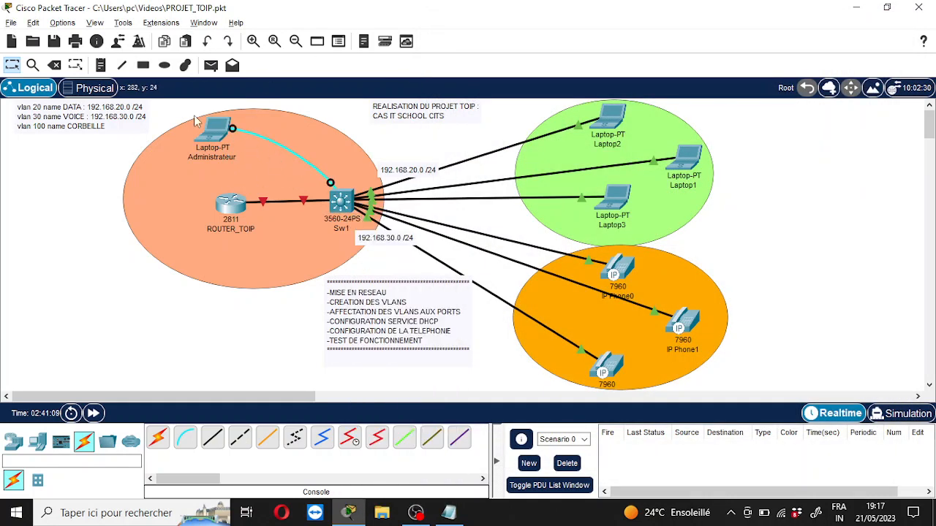
Step: Open a terminal session on Administrateur with the default port settings and log in to Sw1's privileged mode, entering the console and enable passwords
left_click(212, 131)
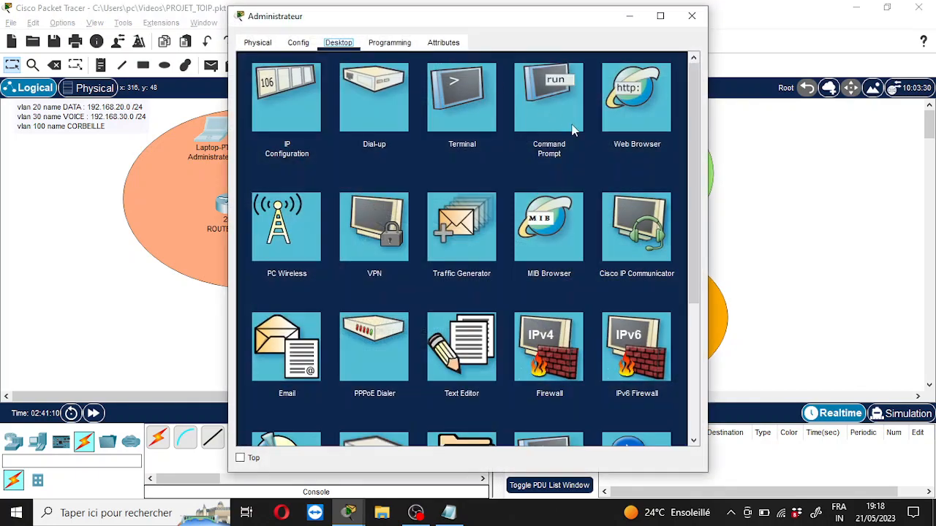
left_click(460, 87)
left_click(658, 195)
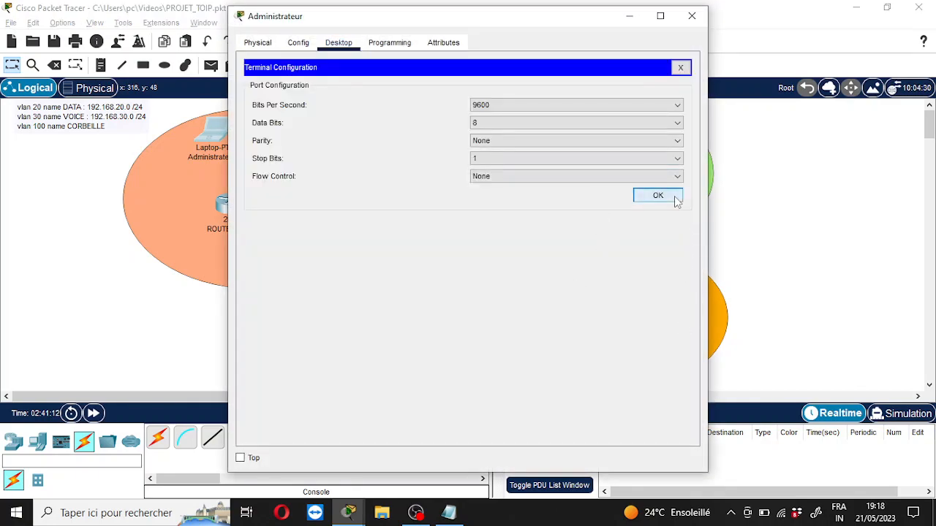
left_click_drag(449, 25, 714, 37)
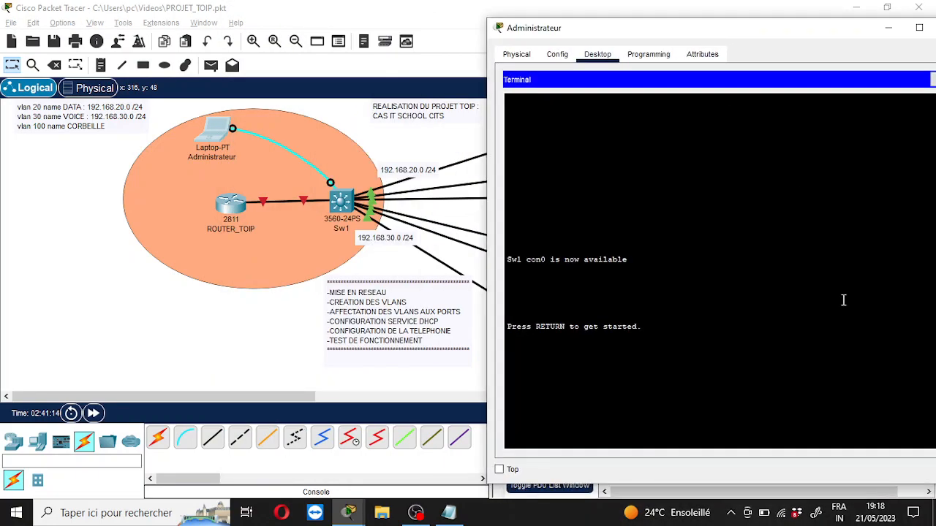
key("Return")
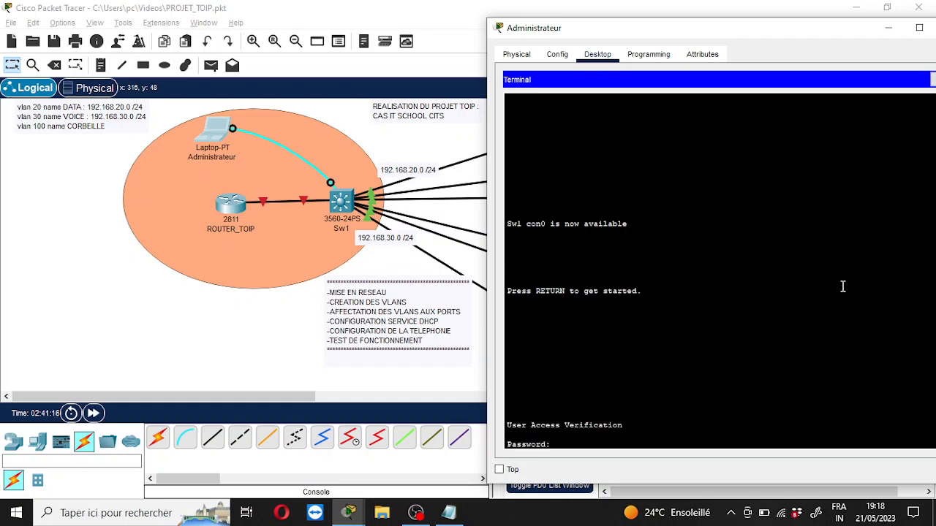
key("Return")
type("en")
key("Return")
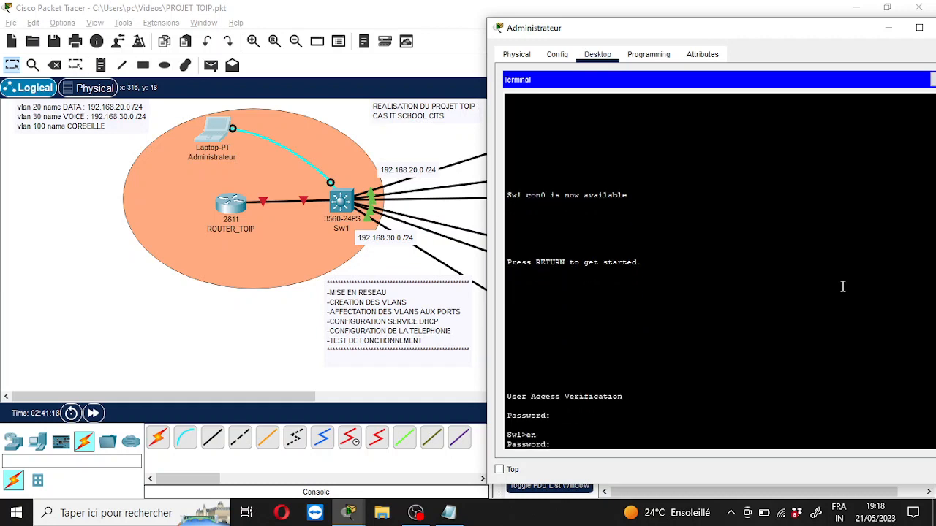
key("Return")
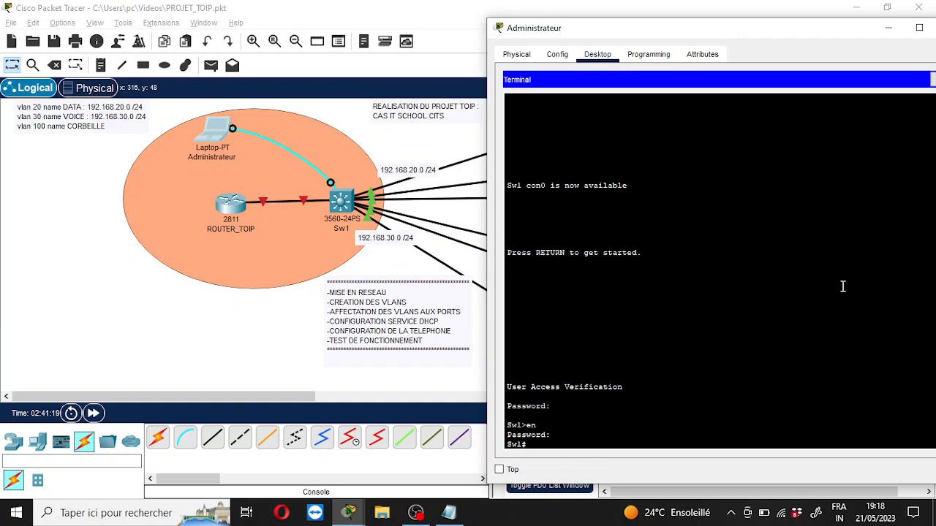
Step: Display the running configuration of Sw1 and page through it to the end
left_click(790, 274)
type("sh run")
key("Return")
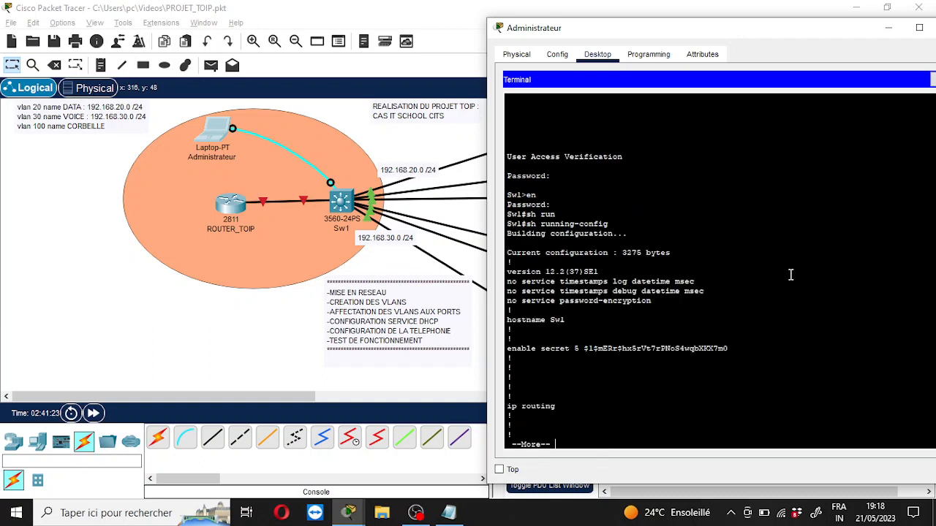
key("q")
key("Up")
key("Return")
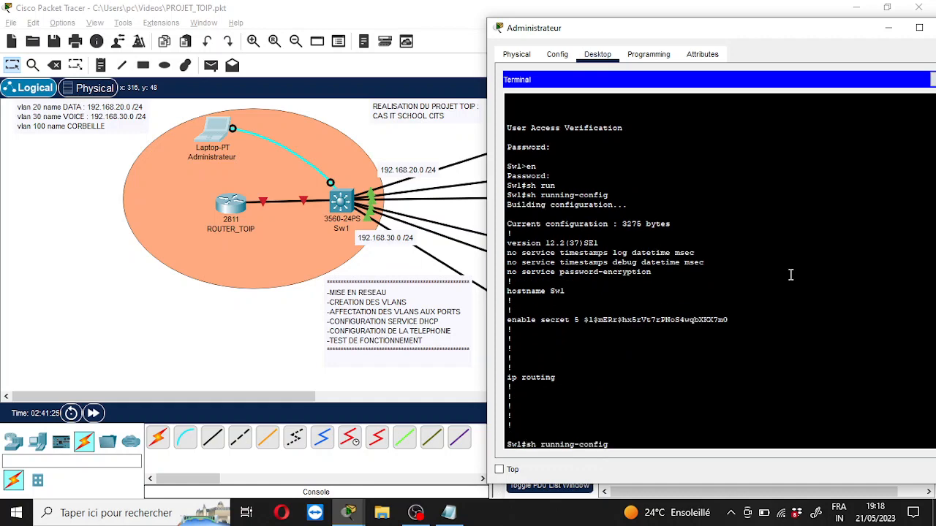
key("space")
key("space")
key("space")
key("space")
key("space")
key("space")
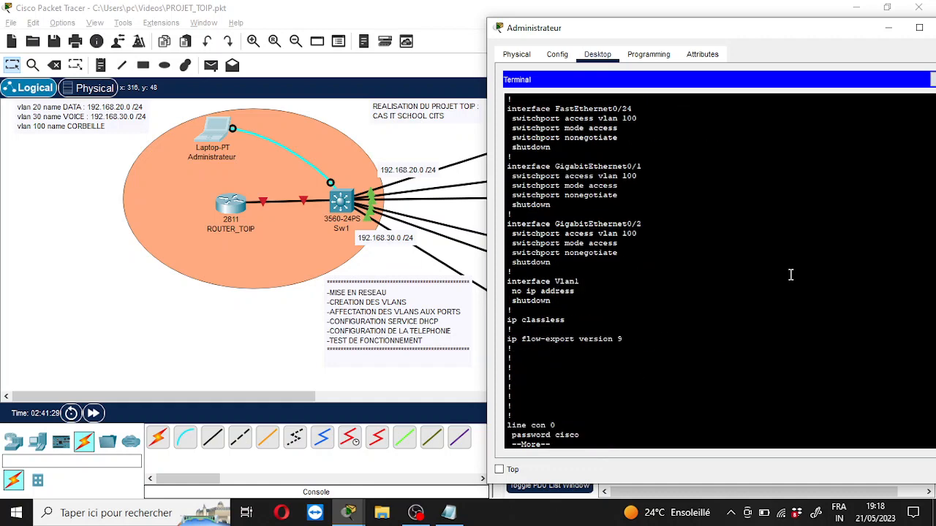
key("space")
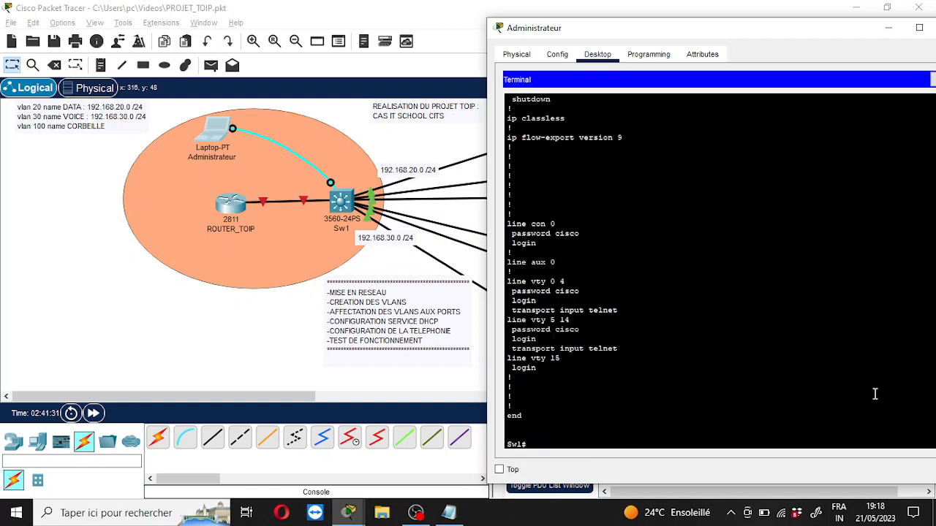
Step: Examine the console and VTY line settings and the Vlan1 and GigabitEthernet interface entries in Sw1's running configuration
left_click_drag(623, 338, 568, 342)
left_click(628, 353)
triple_click(613, 345)
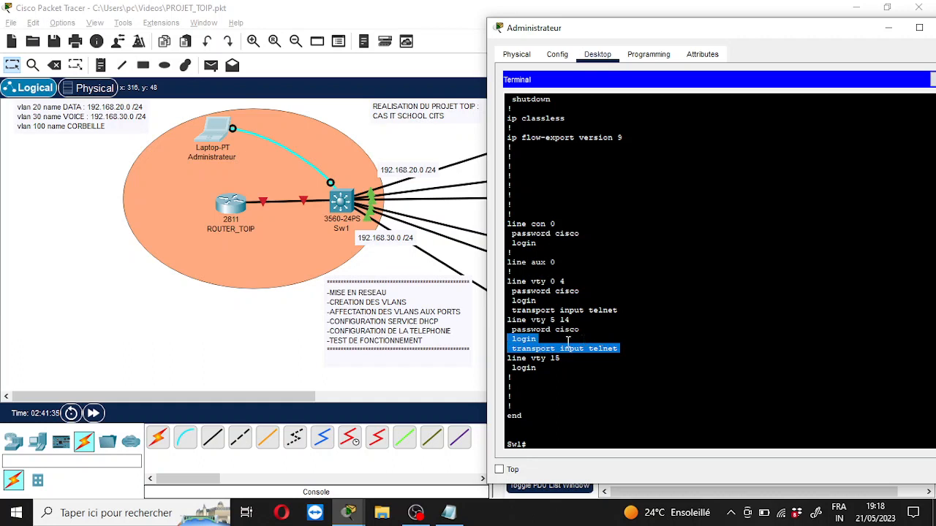
double_click(565, 342)
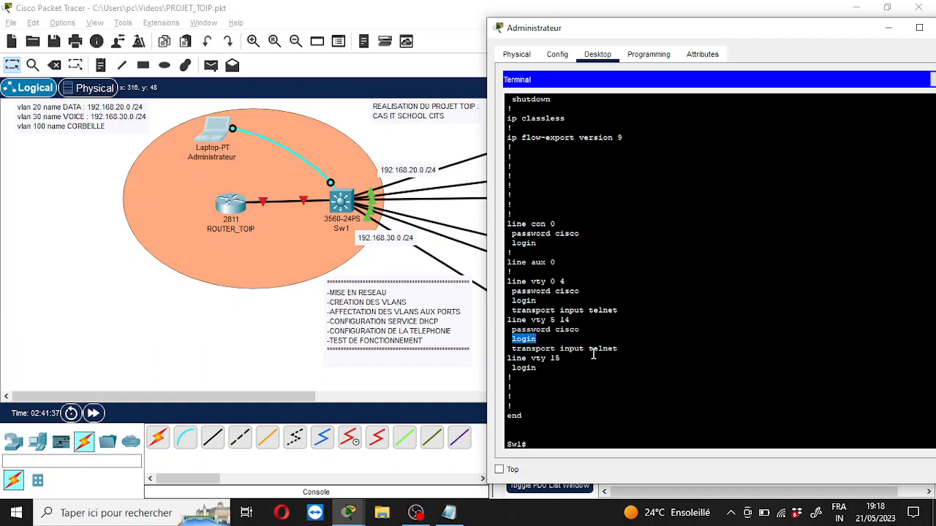
left_click(590, 347)
triple_click(591, 349)
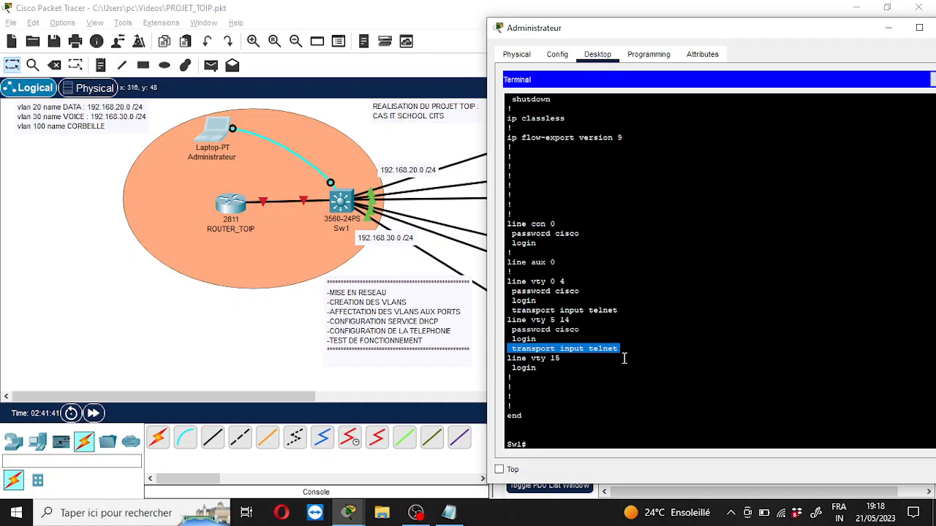
left_click(587, 396)
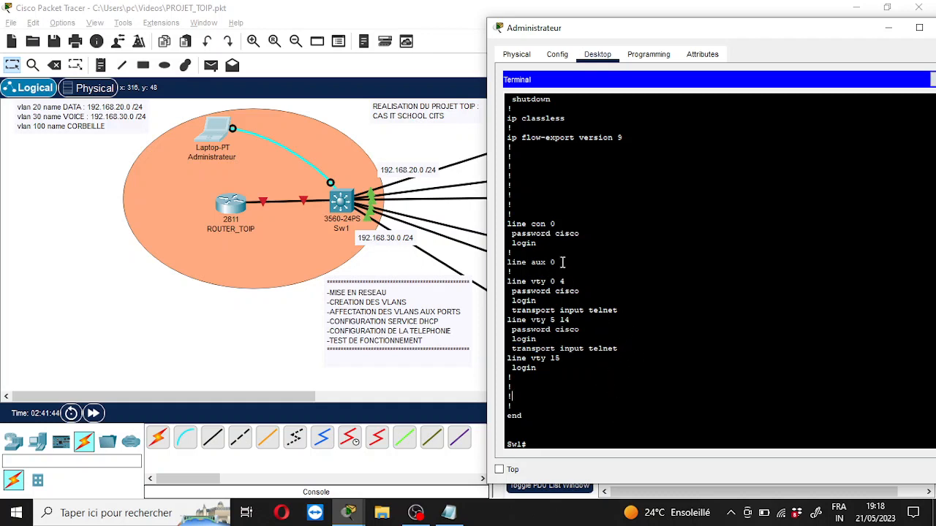
scroll(649, 301, "up", 3)
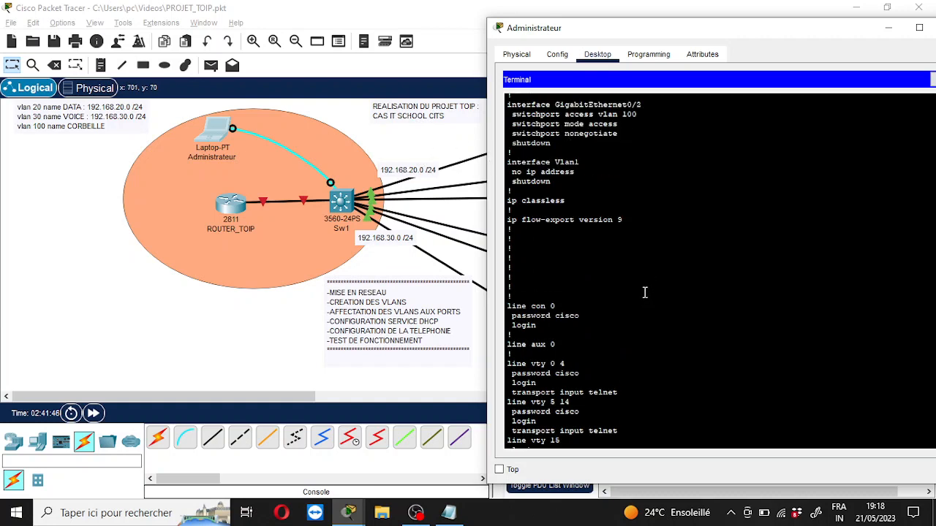
scroll(534, 168, "down", 3)
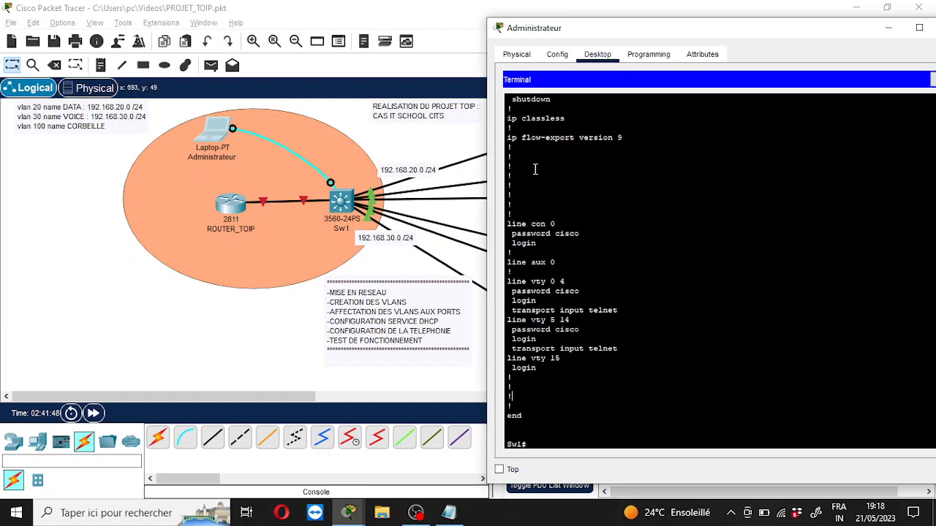
scroll(641, 278, "up", 6)
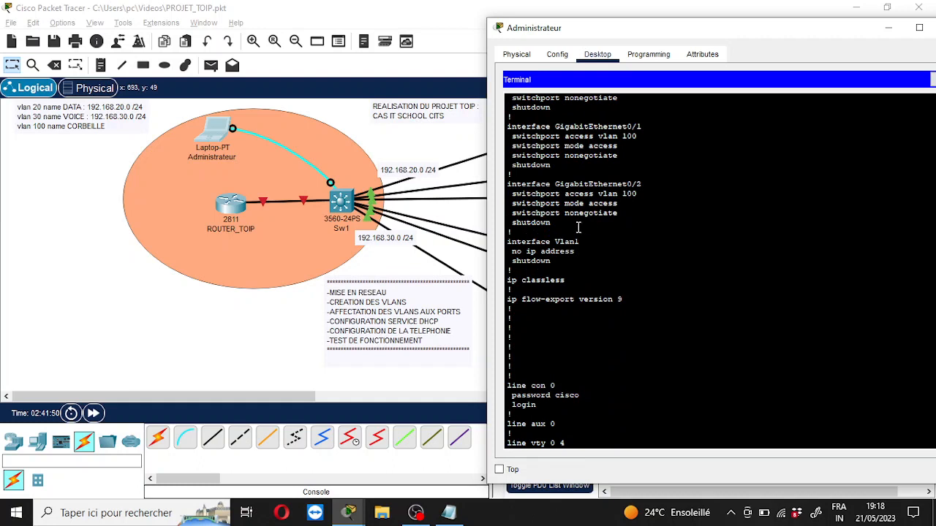
scroll(578, 228, "down", 3)
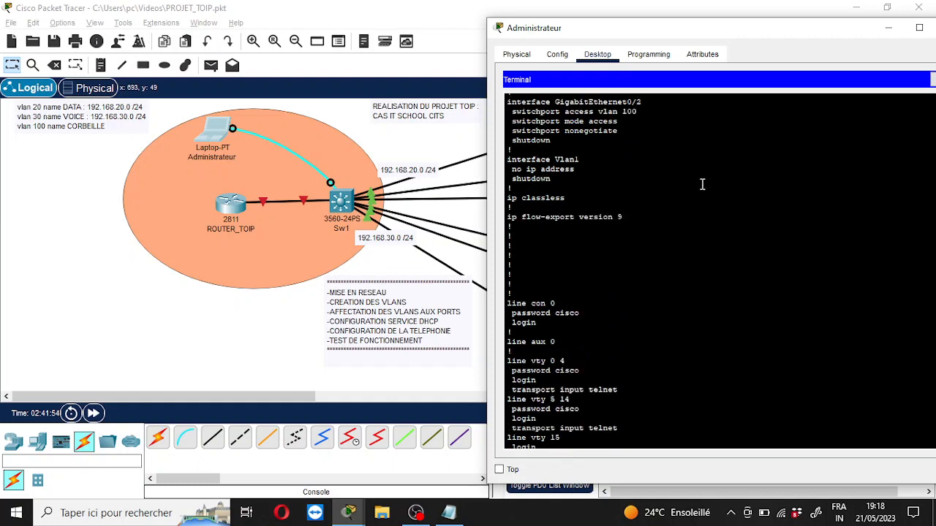
scroll(676, 220, "down", 3)
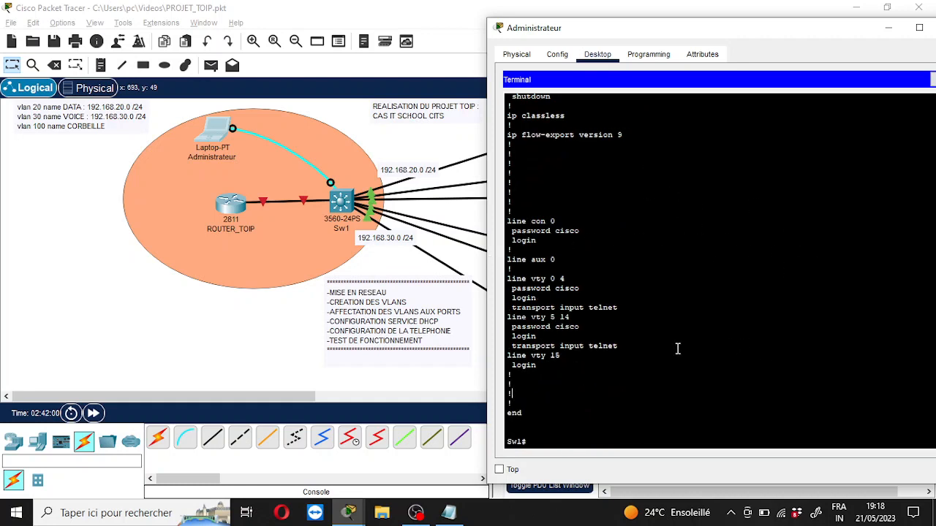
Step: Enter global configuration mode on Sw1 and assign IP address 192.168.20.1 with mask 255.255.255.0 to interface VLAN 20
type("conf t")
key("Return")
type("int vl ")
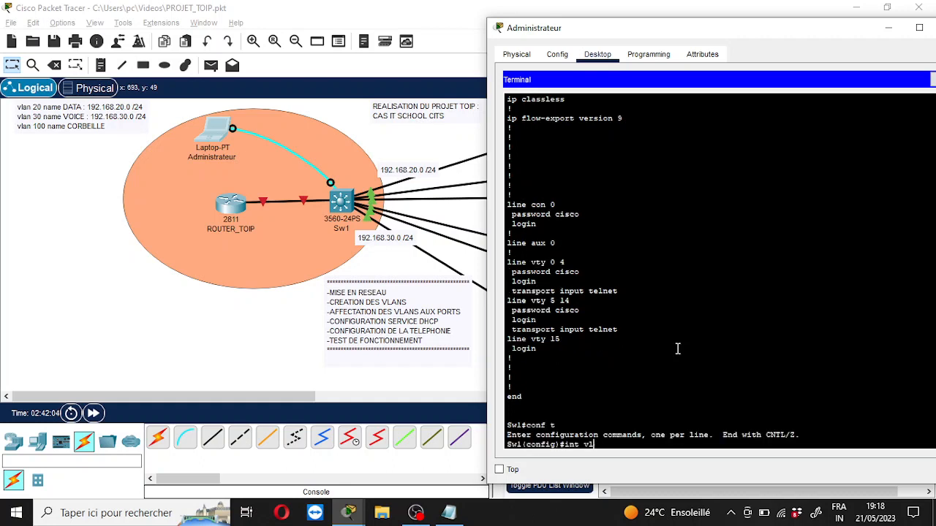
type("20")
key("Return")
type("ip ad")
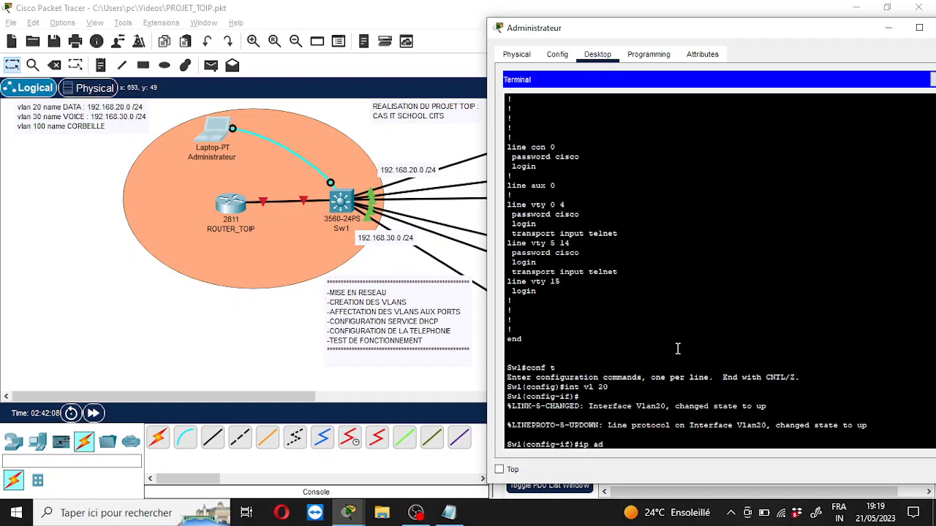
type("d")
key("Tab")
type("192.168.")
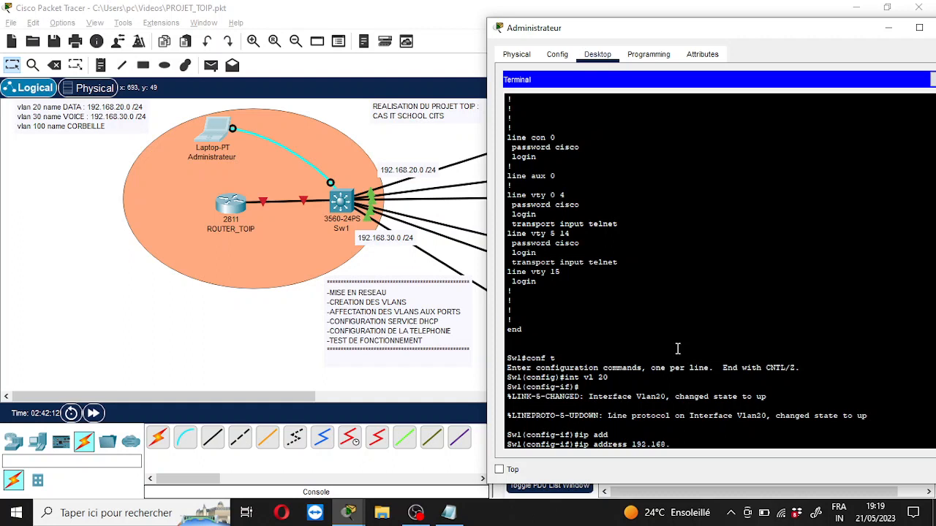
type("20.1 255.255.255.0")
key("Return")
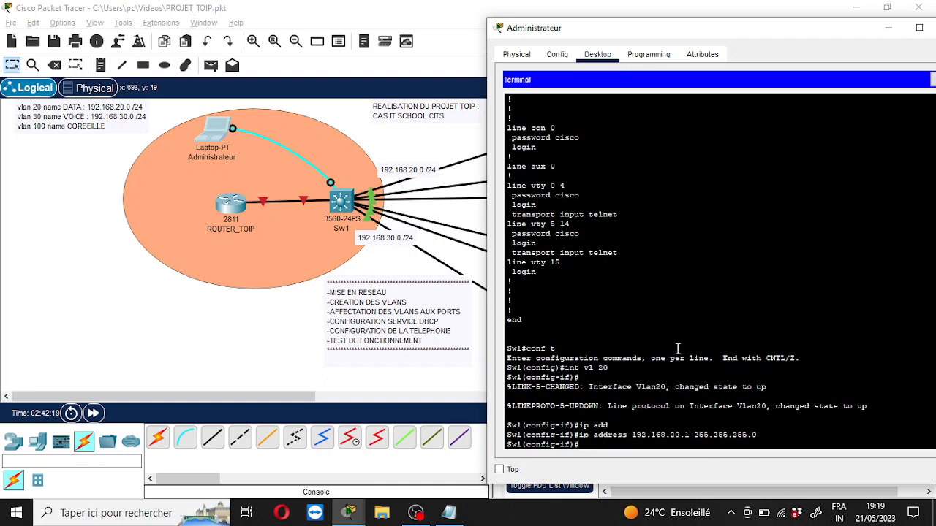
Step: Assign IP address 192.168.30.1 with mask 255.255.255.0 to interface VLAN 30 on Sw1 and leave interface configuration mode
key("Up")
key("Up")
key("Up")
key("BackSpace")
key("BackSpace")
type("30")
key("Return")
key("Up")
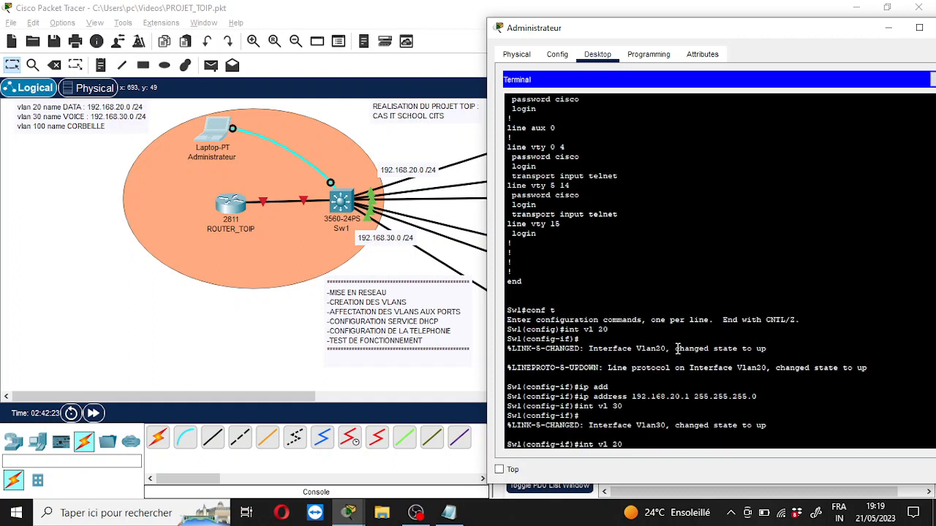
key("Up")
key("BackSpace")
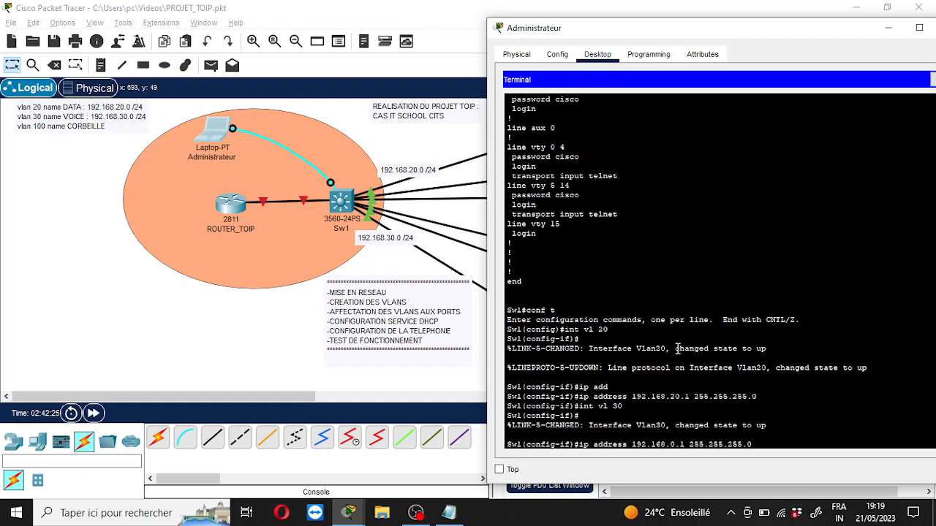
type("3")
key("Return")
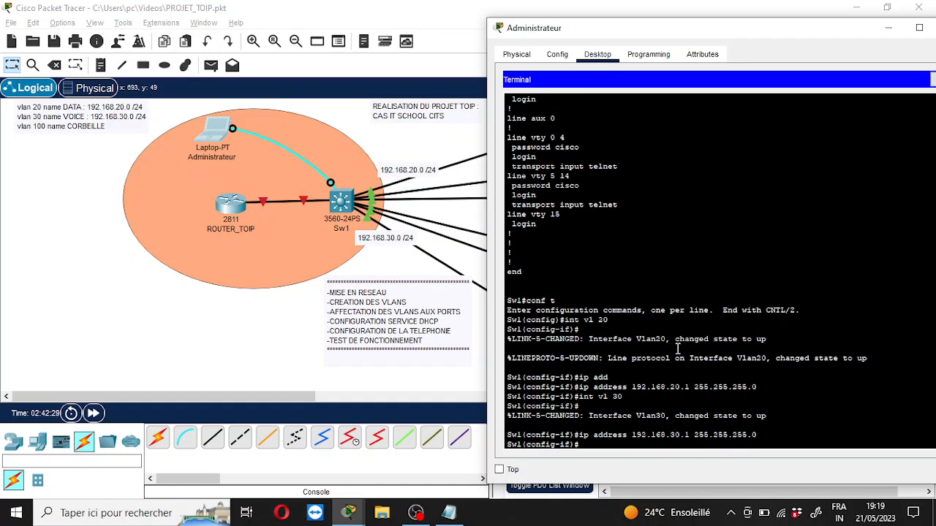
type("exit")
key("Return")
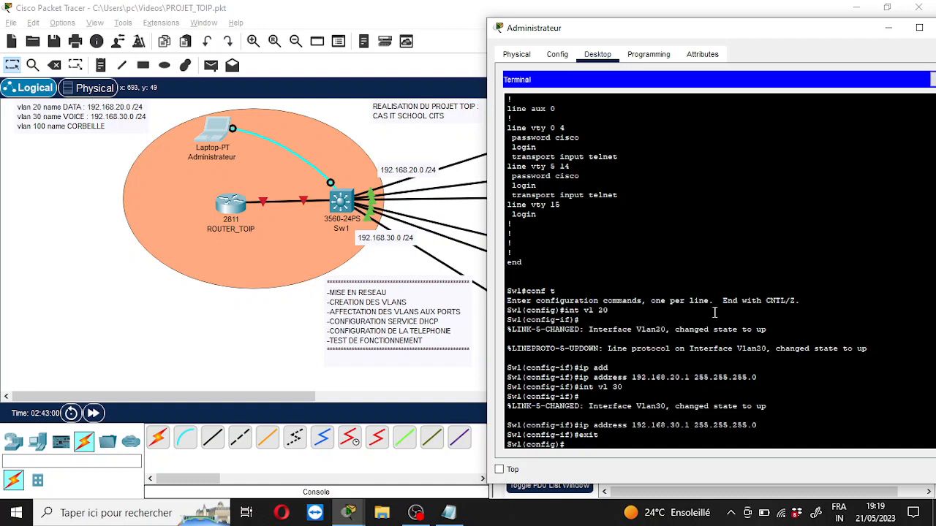
Step: Enter interface configuration mode for FastEthernet 0/1 on Sw1, the port linked to ROUTER_TOIP
scroll(715, 313, "down", 1)
left_click(715, 313)
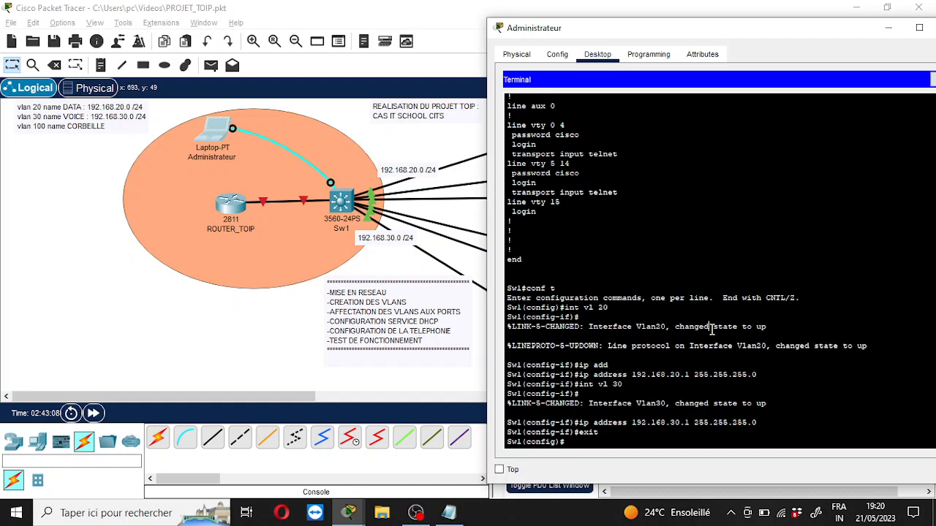
type("int")
key("Tab")
type("f")
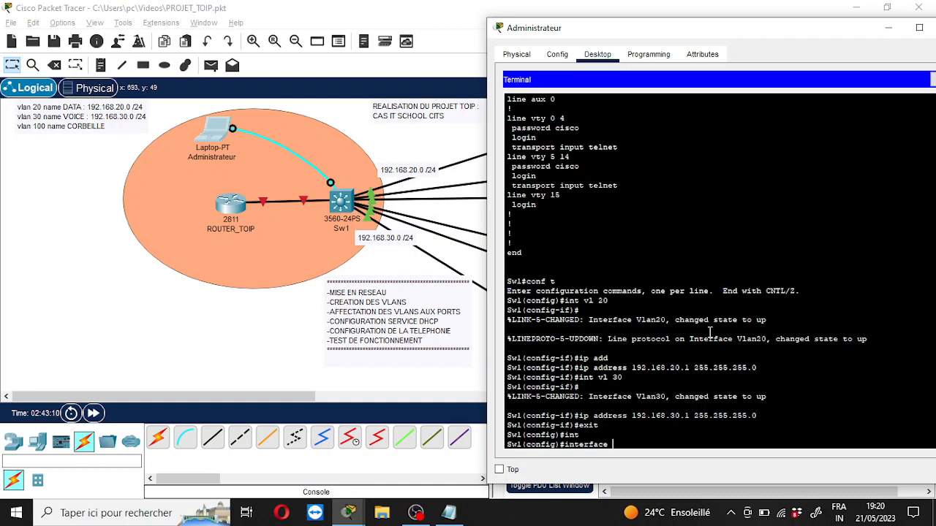
type("a0")
key("Tab")
key("BackSpace")
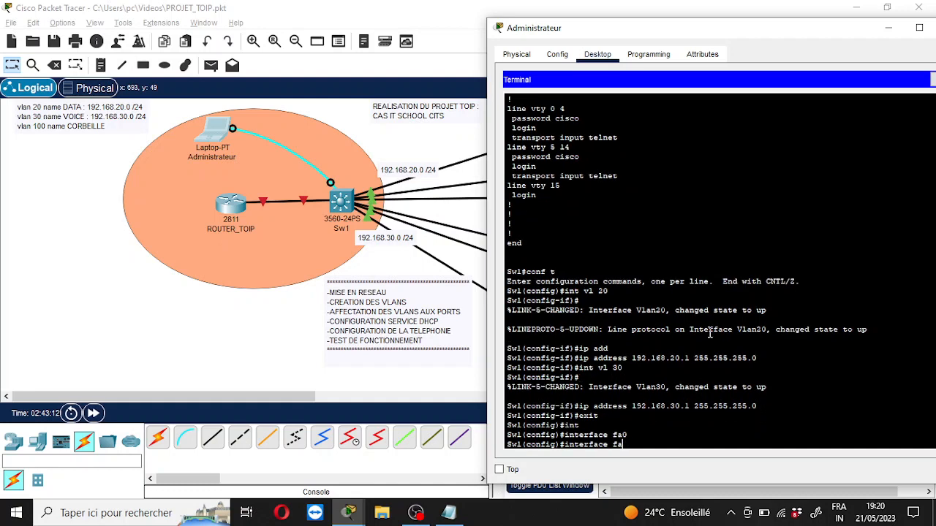
key("Tab")
type("0/")
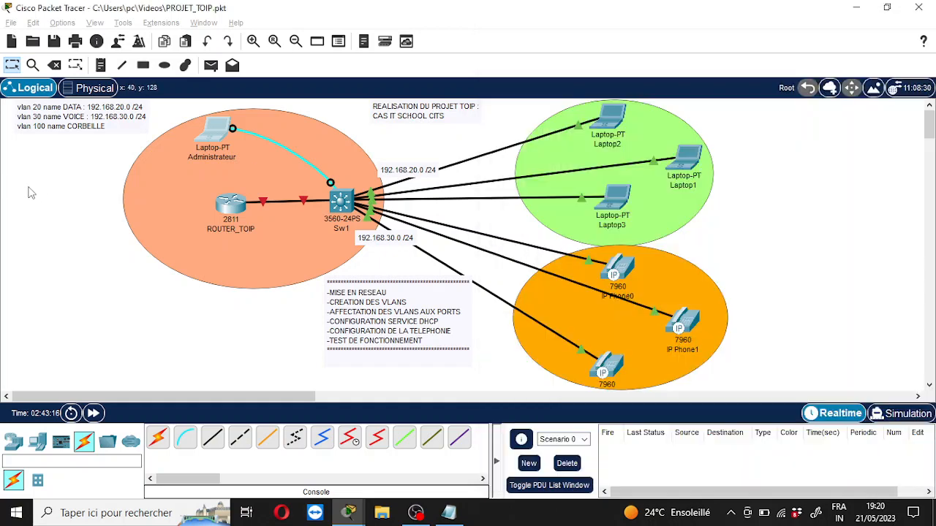
left_click(26, 187)
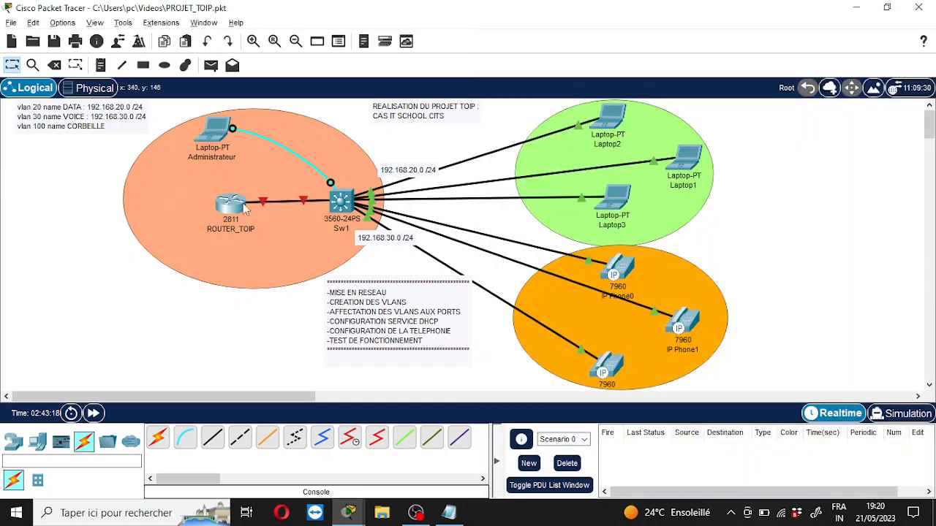
left_click(214, 130)
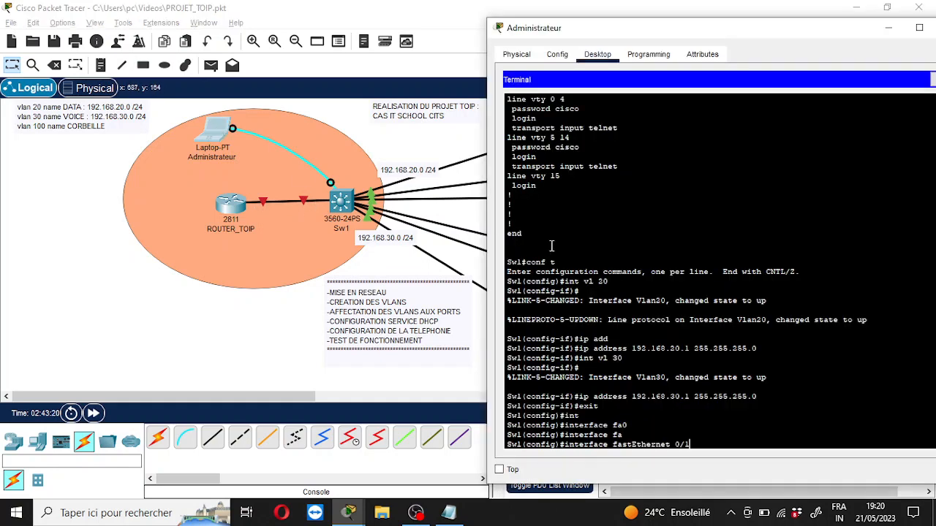
key("Return")
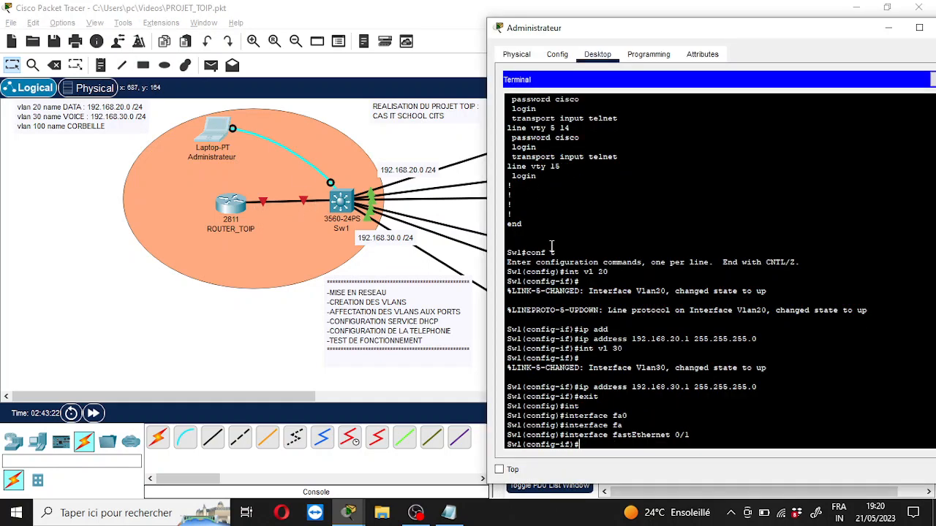
Step: Set the trunk encapsulation of Sw1's FastEthernet 0/1 to dot1q
type("sw")
key("Tab")
type("tr")
key("Tab")
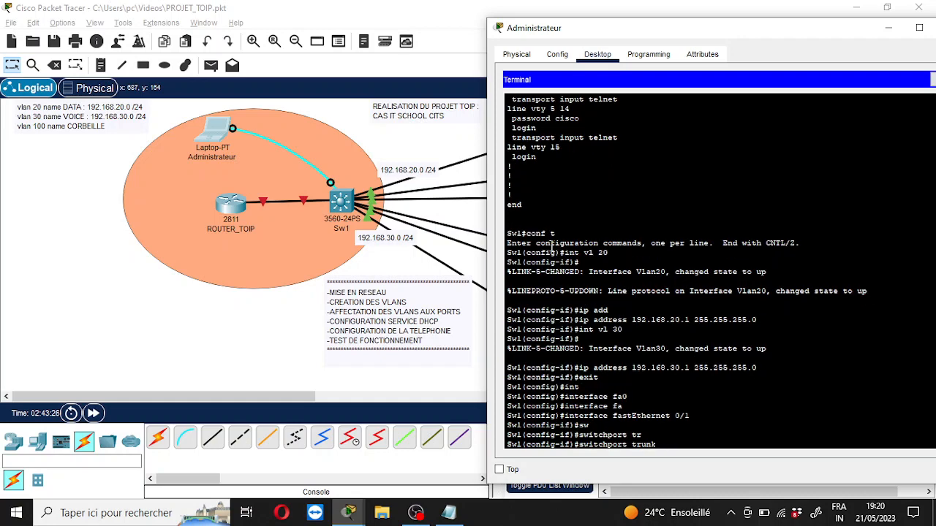
type("en")
key("Tab")
type("do")
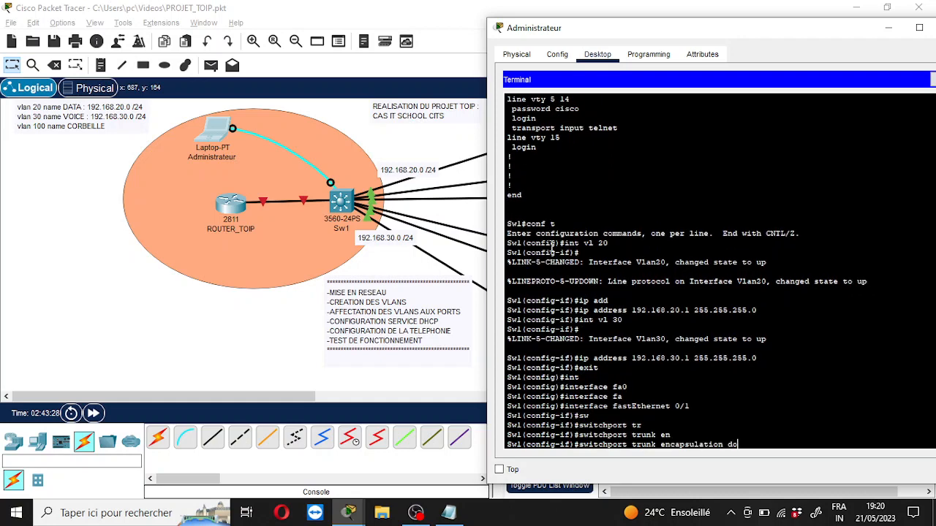
key("Tab")
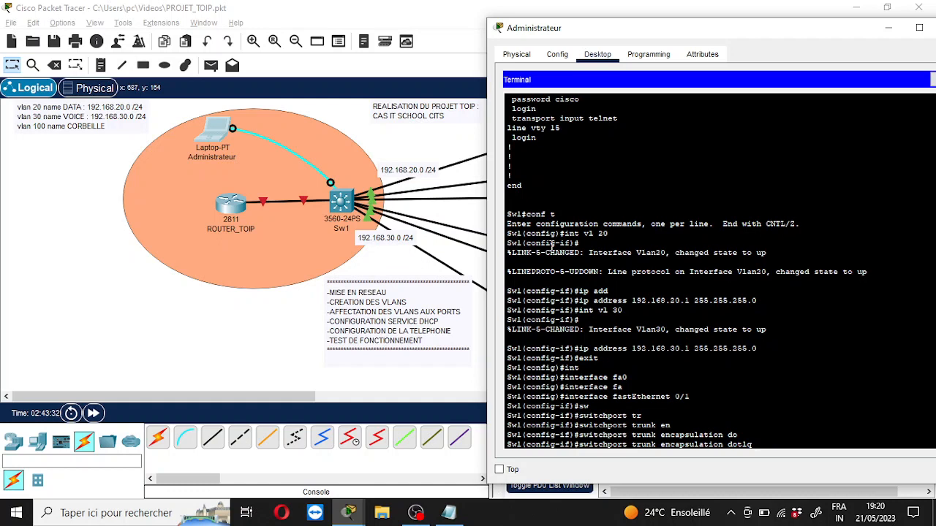
key("Return")
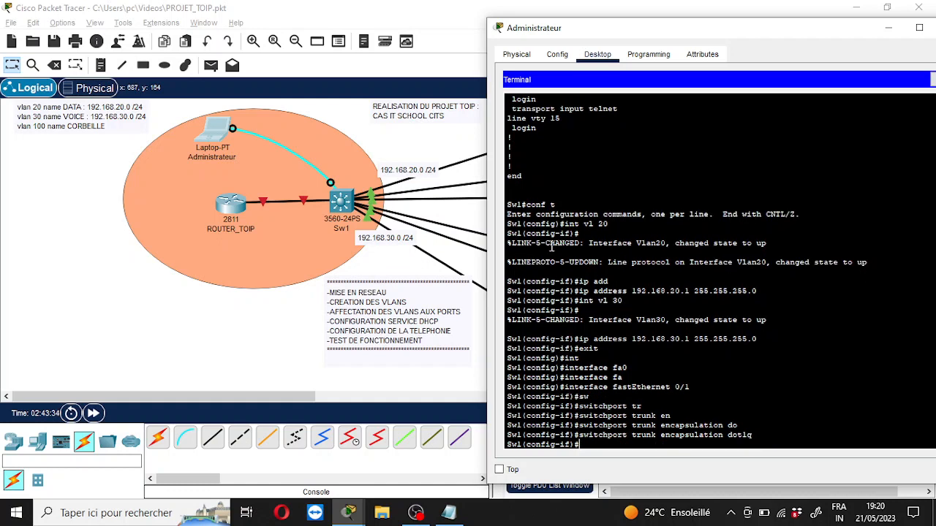
Step: Set Sw1's FastEthernet 0/1 to switchport mode trunk and return to privileged EXEC mode
type("sw")
key("Tab")
type("t ")
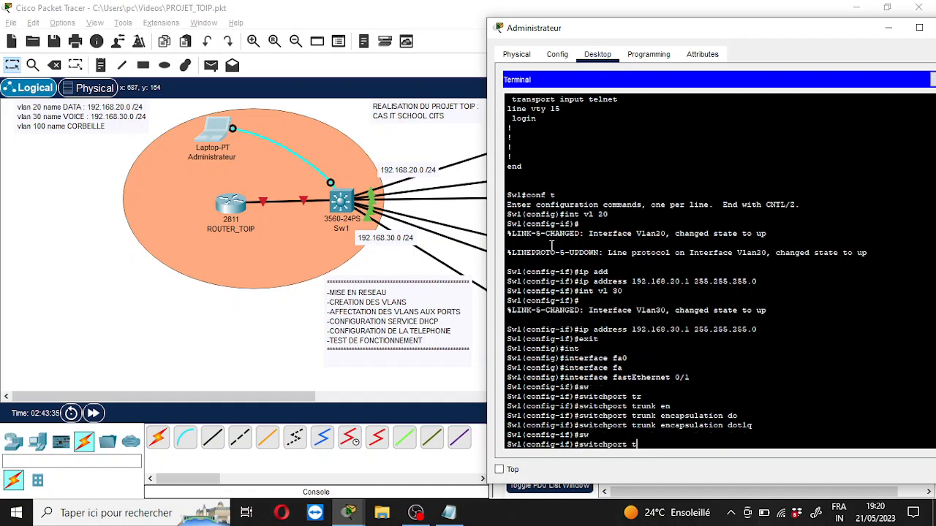
type("mo")
key("Tab")
type("t")
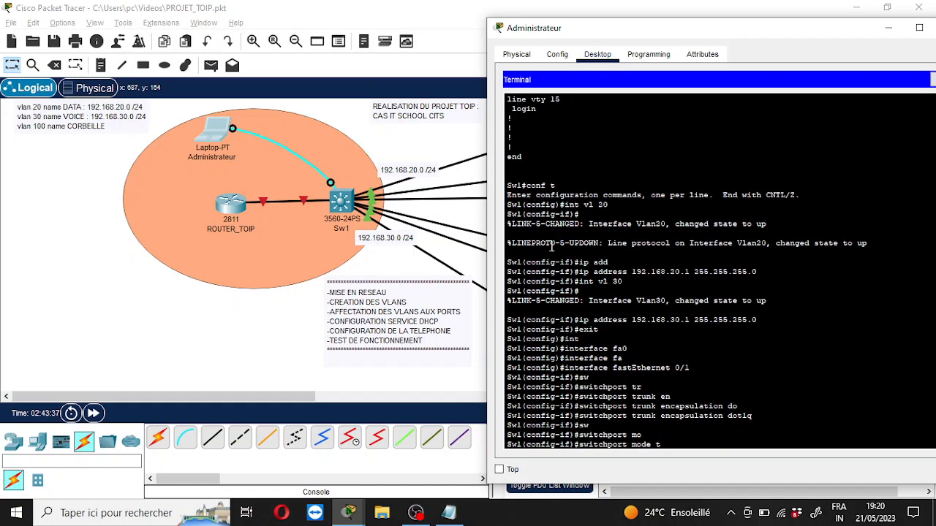
type("r")
key("Tab")
key("Return")
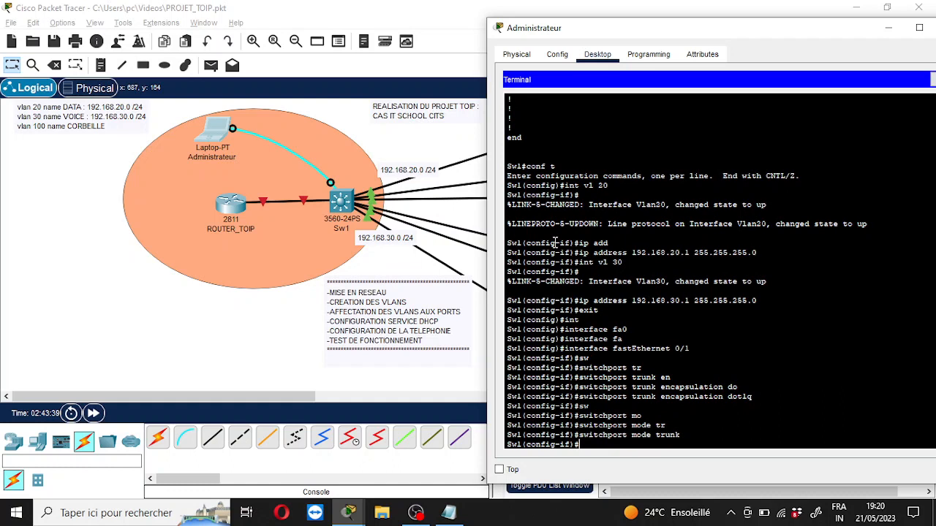
type("xit")
key("Return")
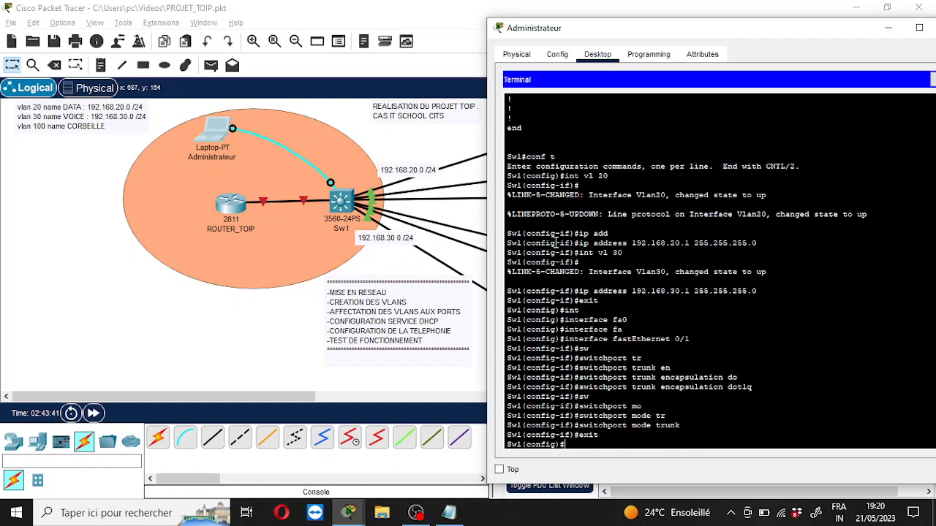
type("exit")
key("Return")
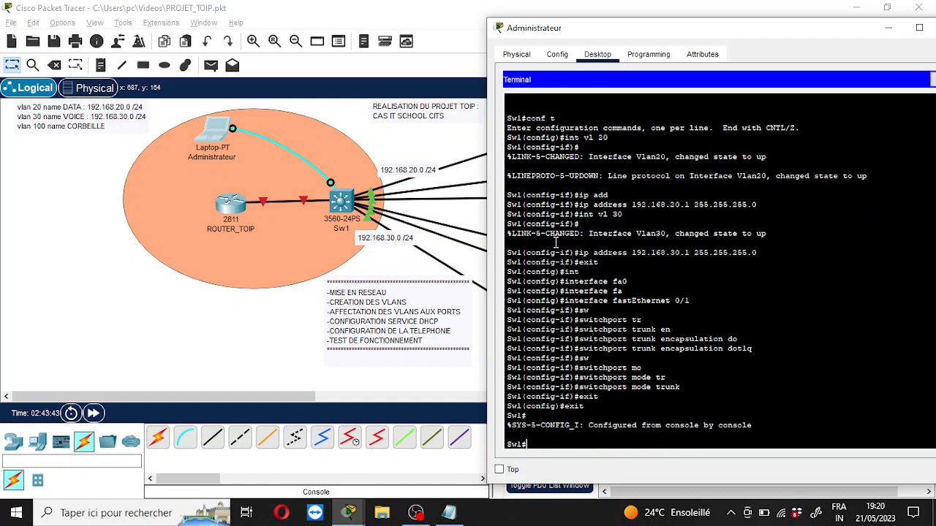
Step: Save Sw1's running-config to startup-config, accepting the default destination filename
type("co")
key("Tab")
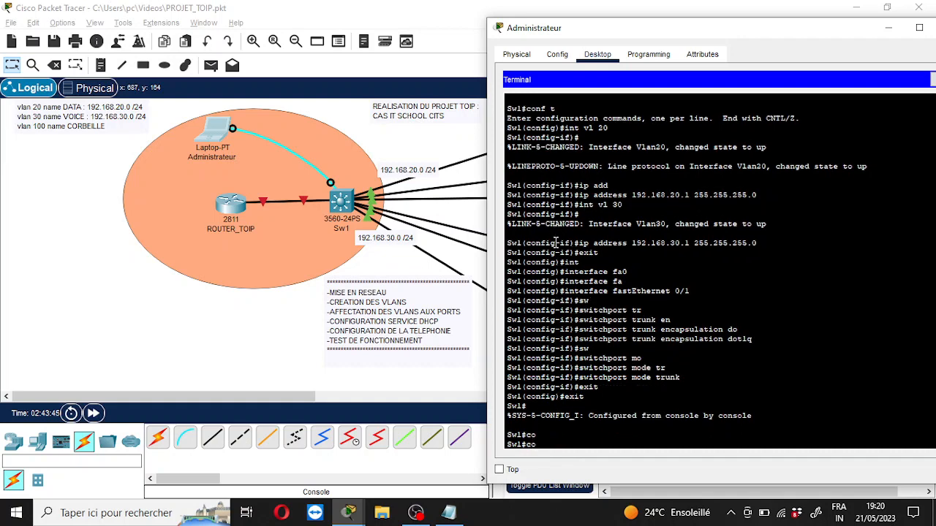
type("p")
key("Tab")
type("ru")
key("Tab")
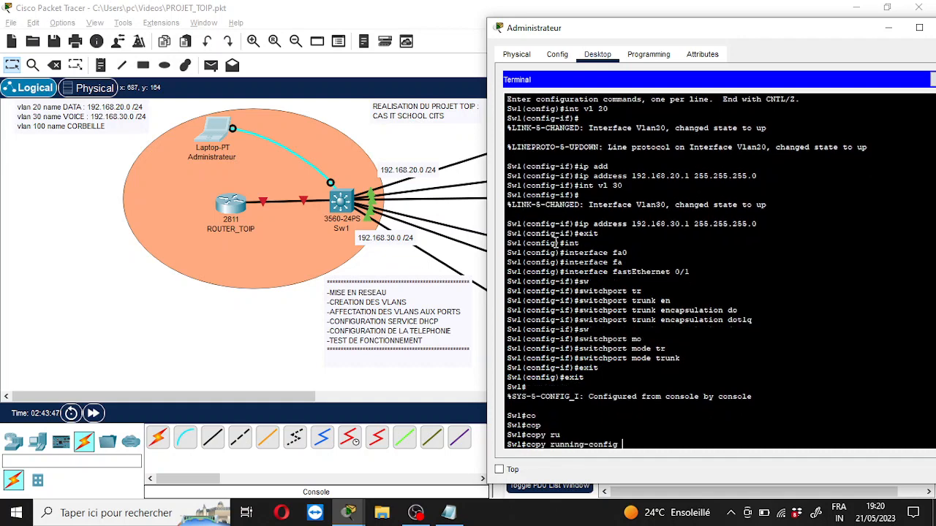
type("st")
key("Tab")
key("Return")
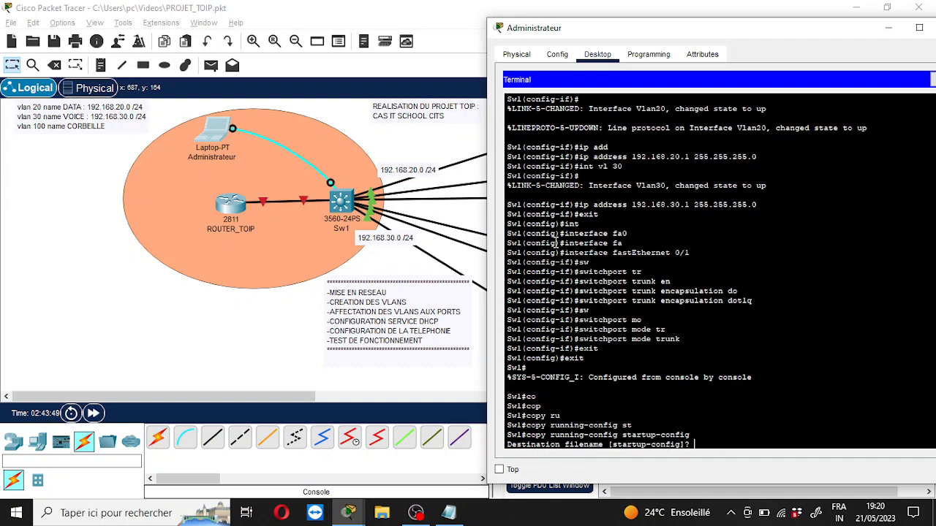
key("Return")
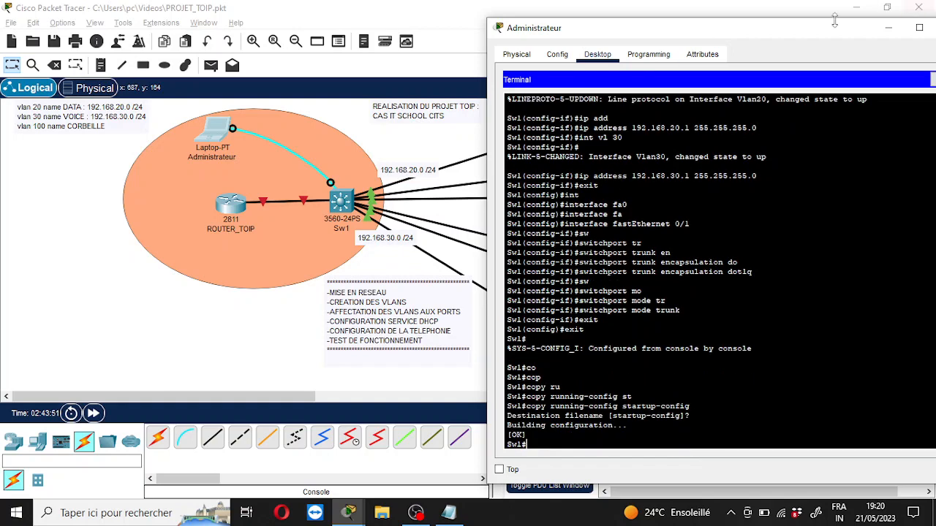
Step: Put the terminal window away and move the Administrateur laptop's console cable from Sw1 to ROUTER_TOIP
left_click_drag(820, 31, 757, 36)
left_click(888, 33)
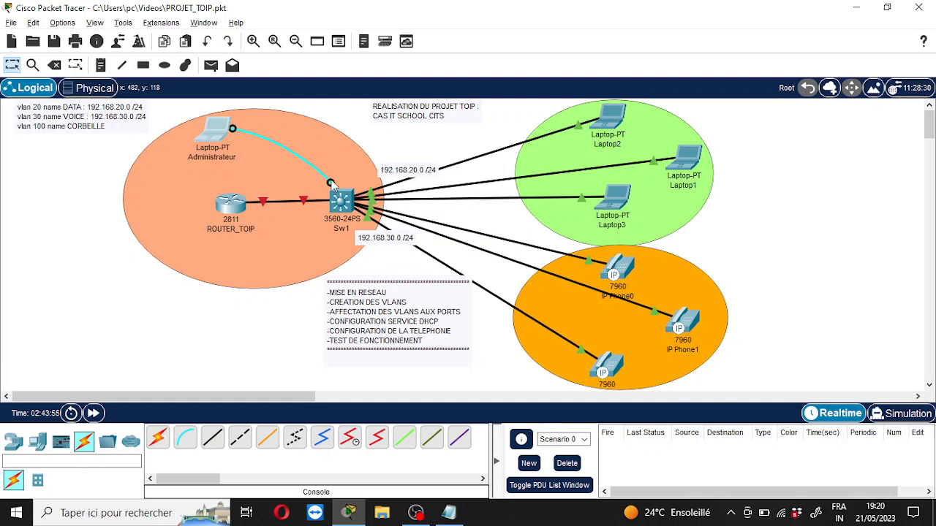
left_click_drag(331, 183, 223, 198)
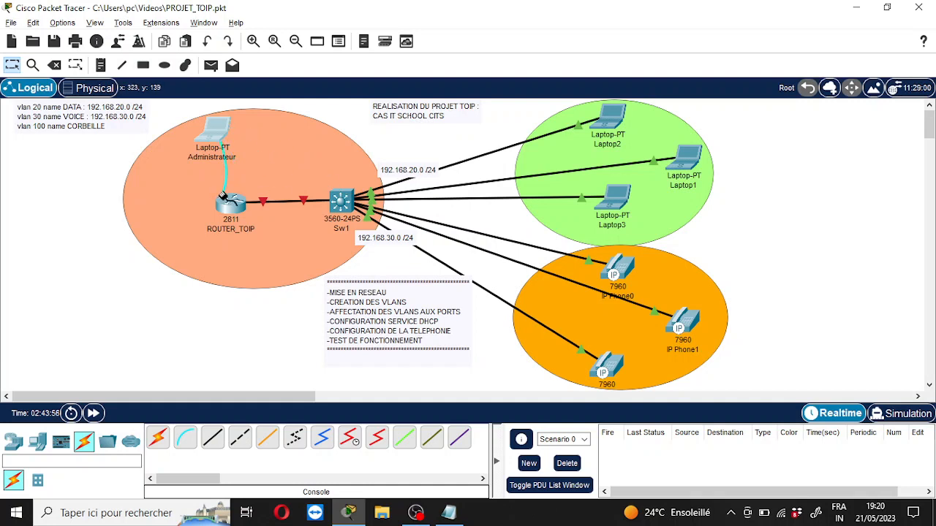
left_click(235, 208)
left_click(271, 232)
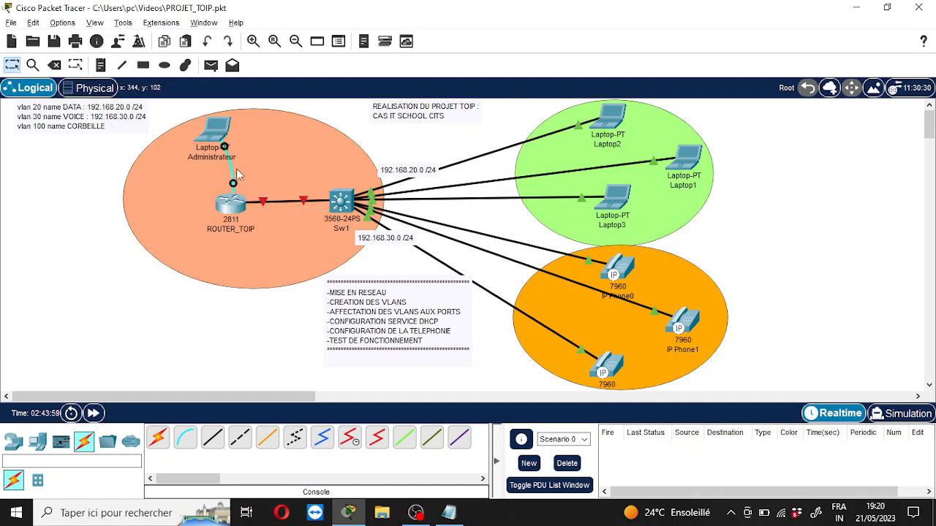
Step: Open a terminal session from the Administrateur laptop to ROUTER_TOIP with the default port settings and enter global configuration mode
left_click(219, 132)
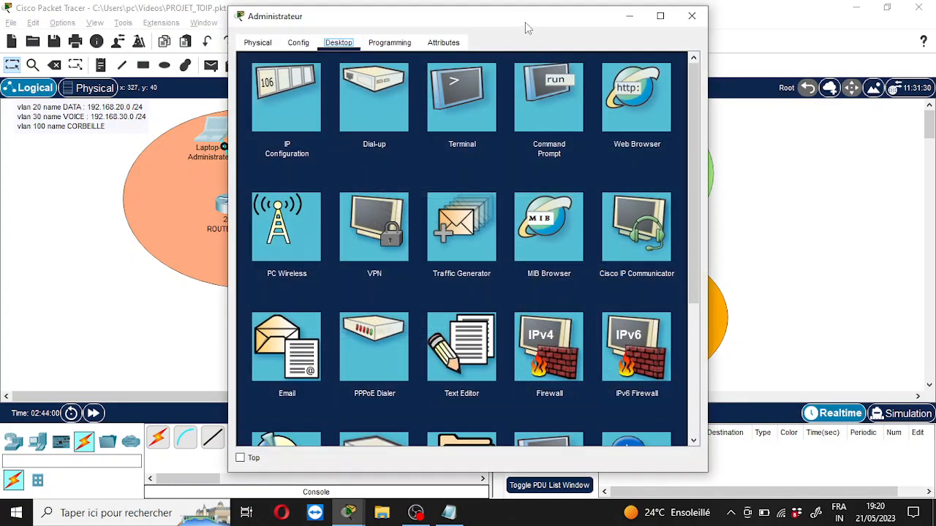
left_click_drag(525, 22, 667, 15)
left_click(637, 91)
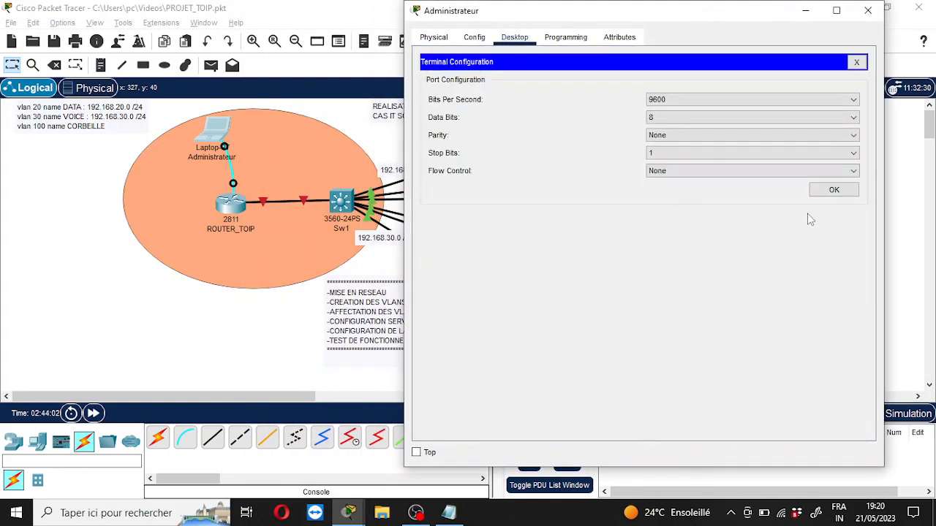
left_click(838, 189)
key("Return")
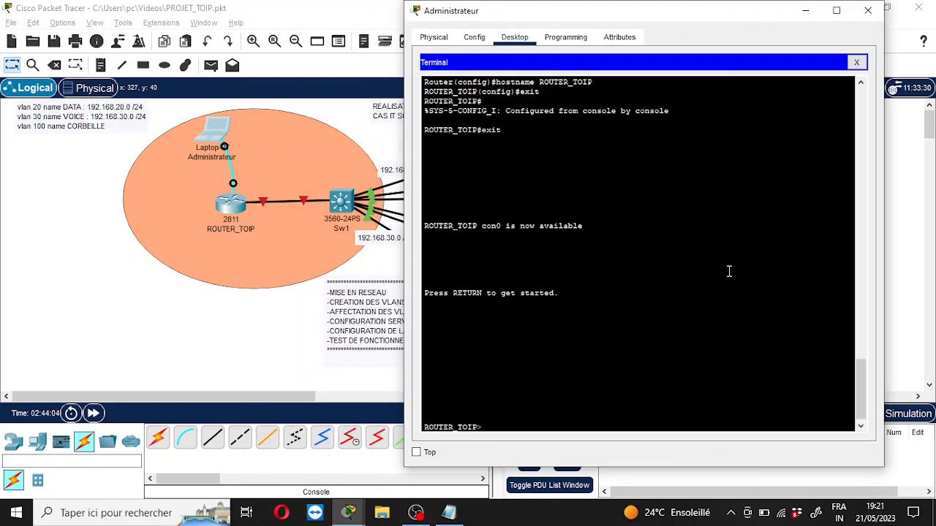
type("en")
key("Return")
type("c")
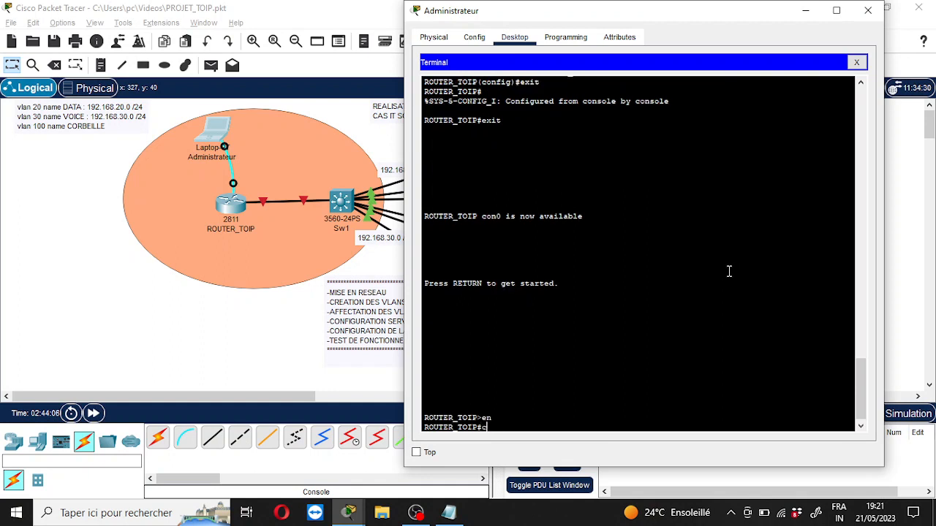
type("onf t")
key("Return")
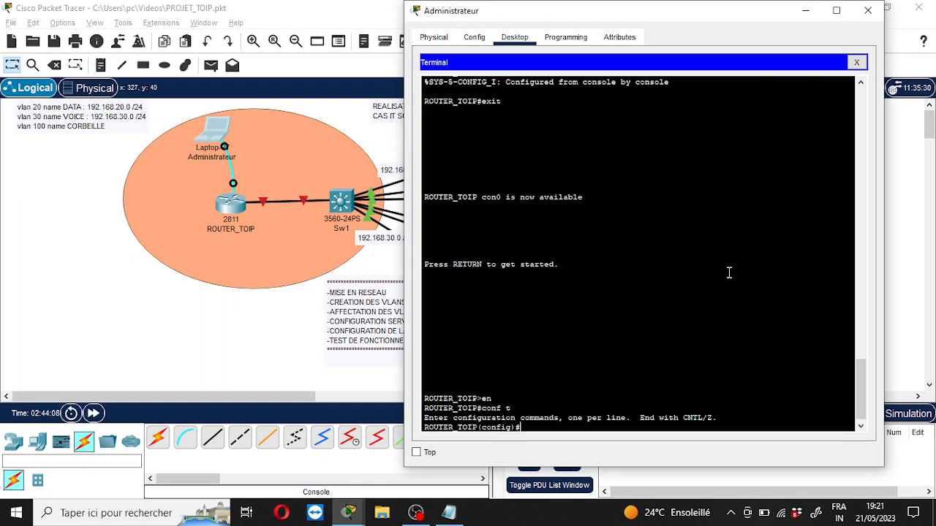
Step: Enable interface f0/0 on ROUTER_TOIP with no shutdown and leave interface configuration mode
left_click(685, 261)
left_click(655, 237)
type("int")
key("Tab")
type("f")
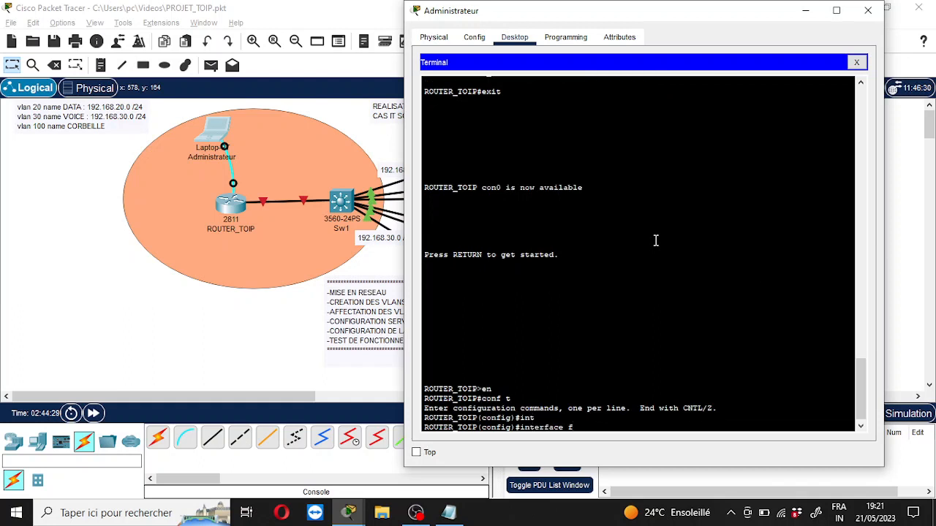
type("0/0")
key("Return")
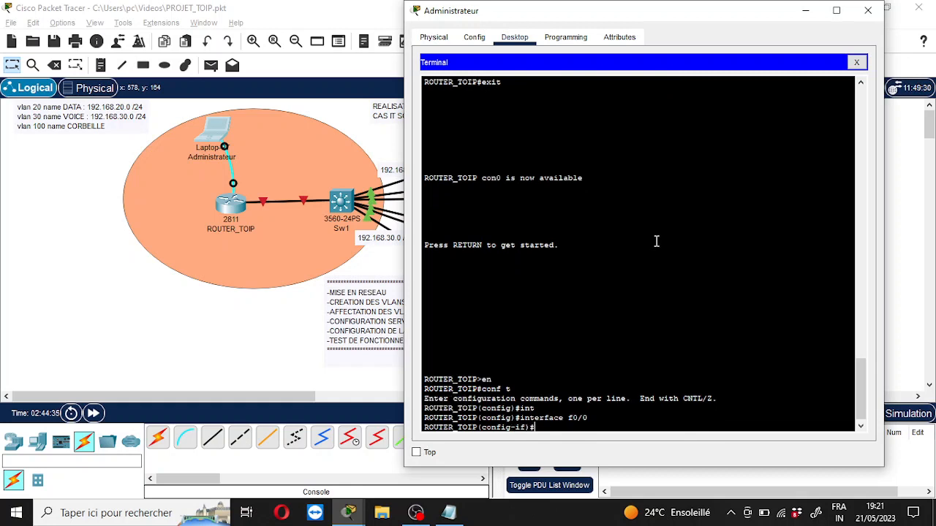
type("no sh")
key("Tab")
key("Return")
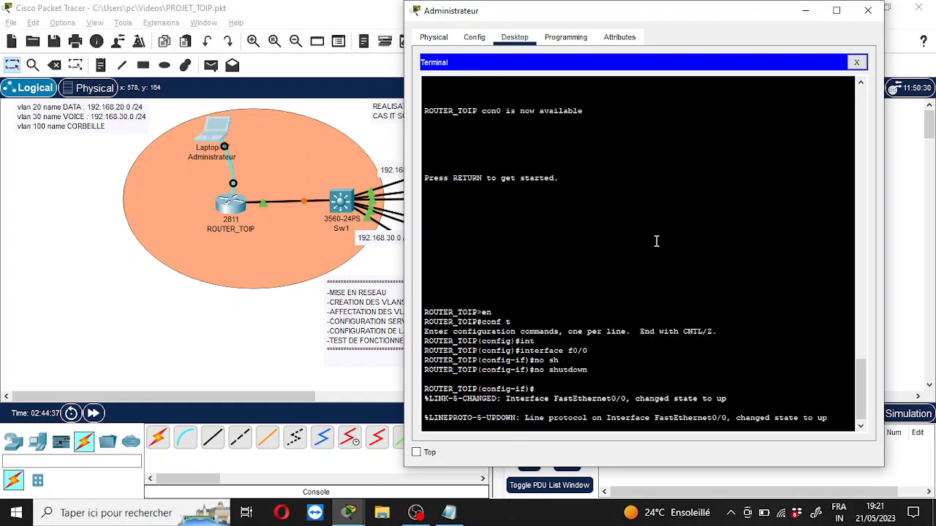
key("Return")
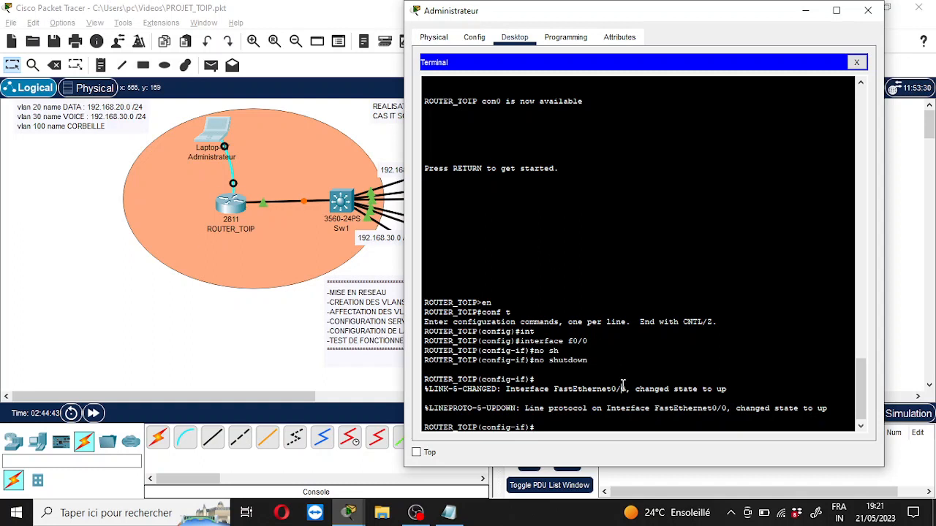
type("exit")
key("Return")
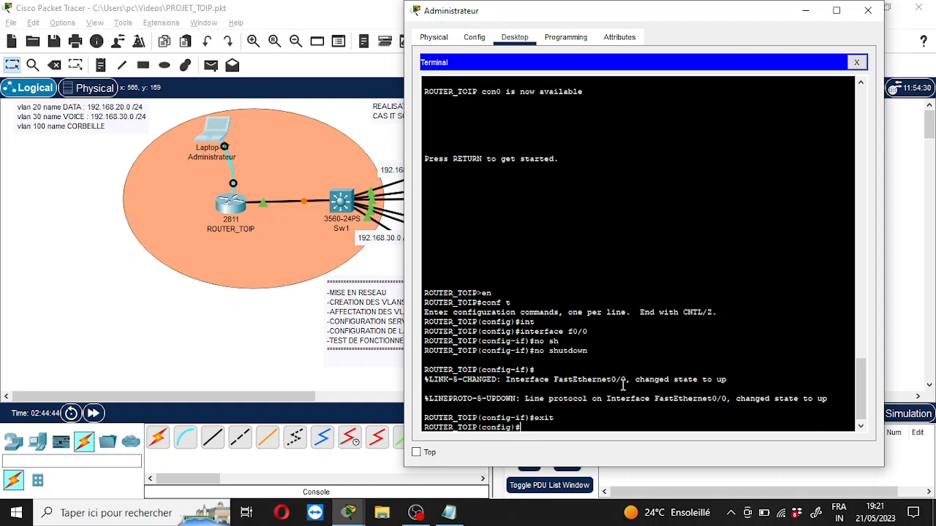
type("exit")
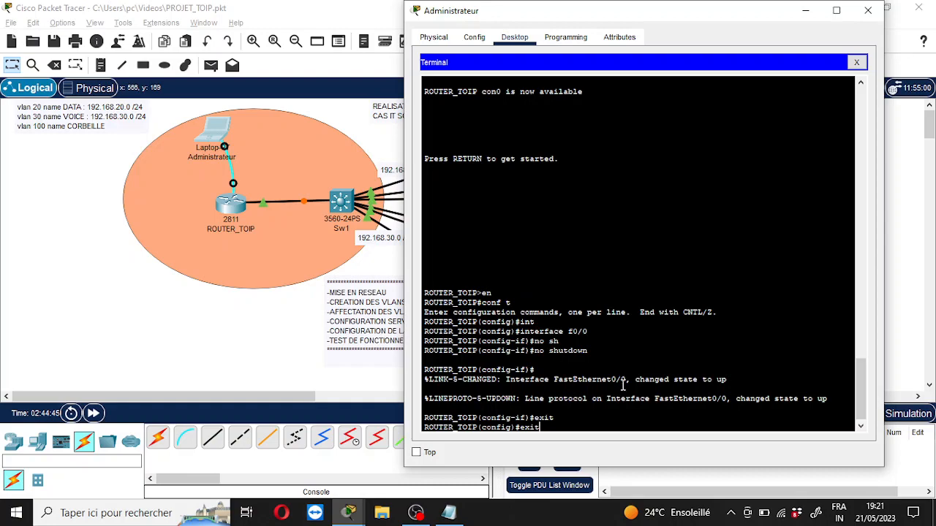
Step: Switch to the ToipCisco notes in Notepad, examine the router's VLAN 20 subinterface command, and return to Packet Tracer
left_click(448, 512)
scroll(197, 289, "down", 9)
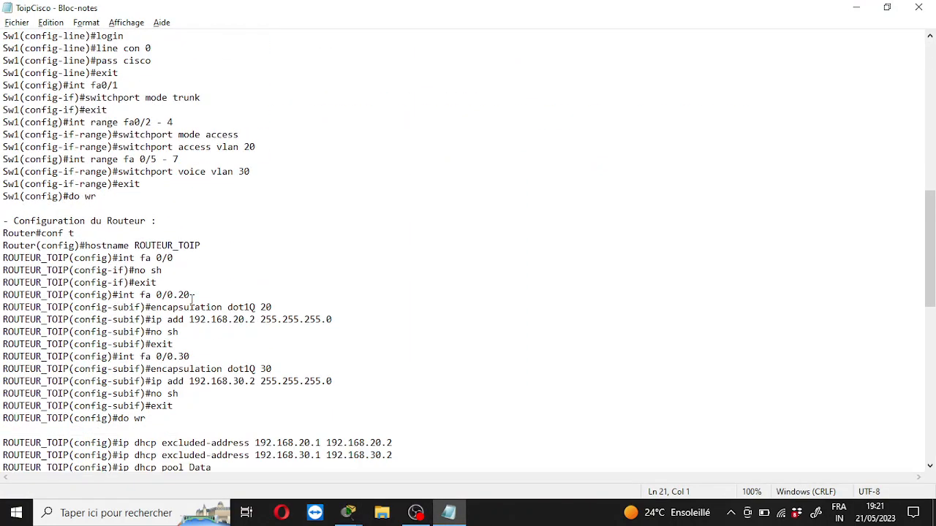
left_click_drag(119, 295, 200, 294)
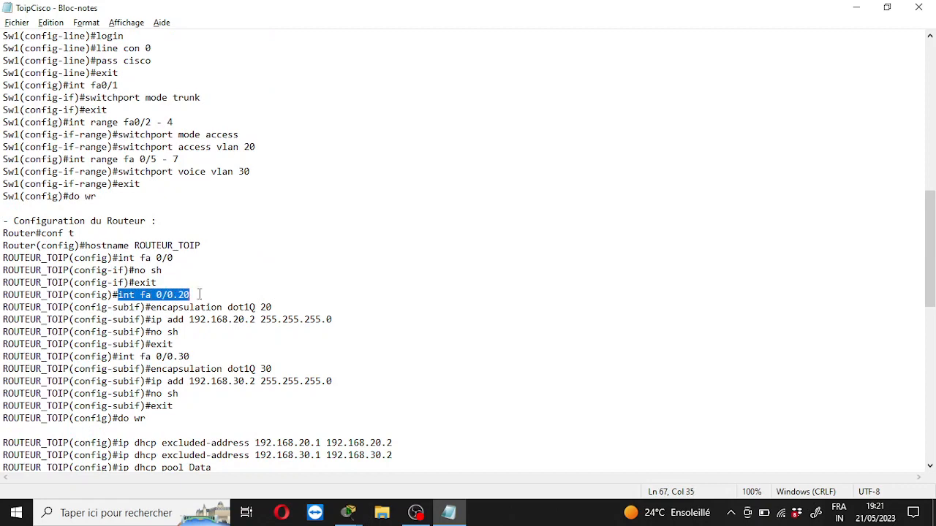
left_click(856, 7)
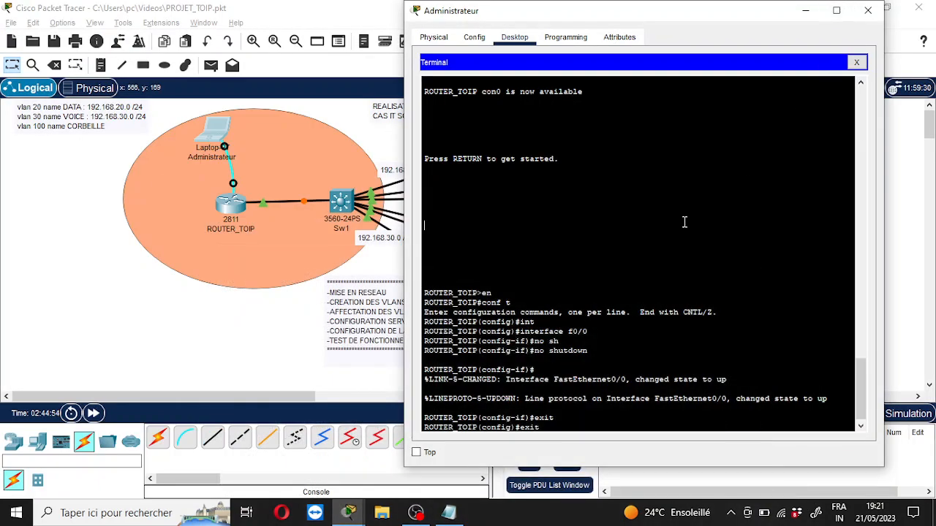
Step: Re-enter global configuration mode on ROUTER_TOIP and create subinterface fastEthernet 0/0.20
type("conf t")
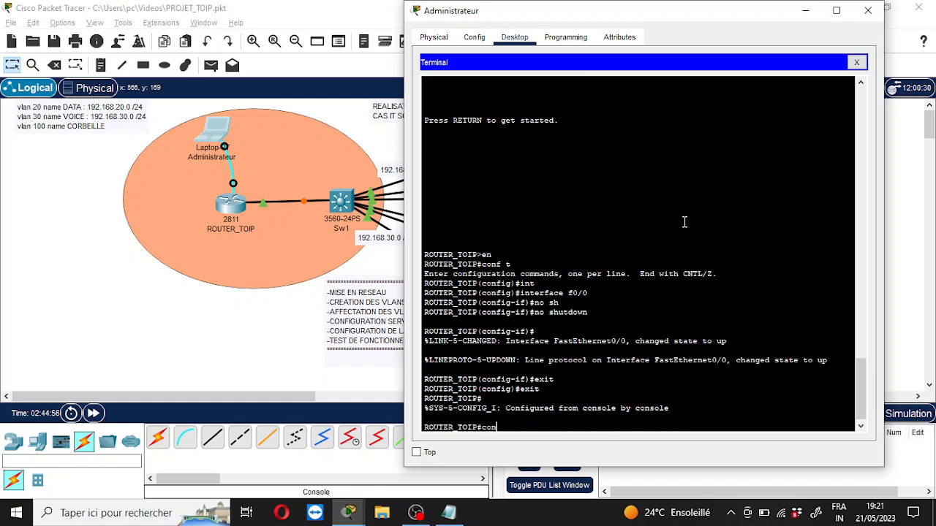
key("Return")
type("int")
key("Tab")
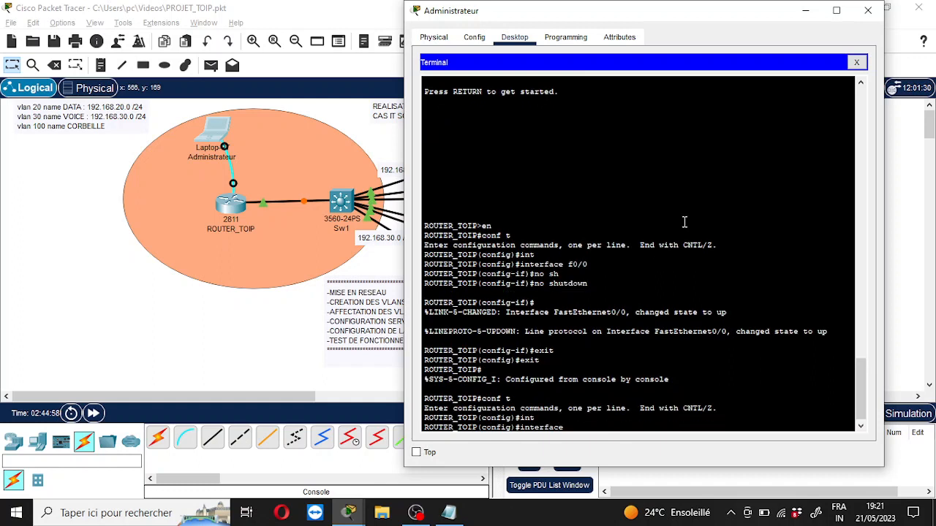
type("f0")
key("Tab")
key("BackSpace")
type("a")
key("Tab")
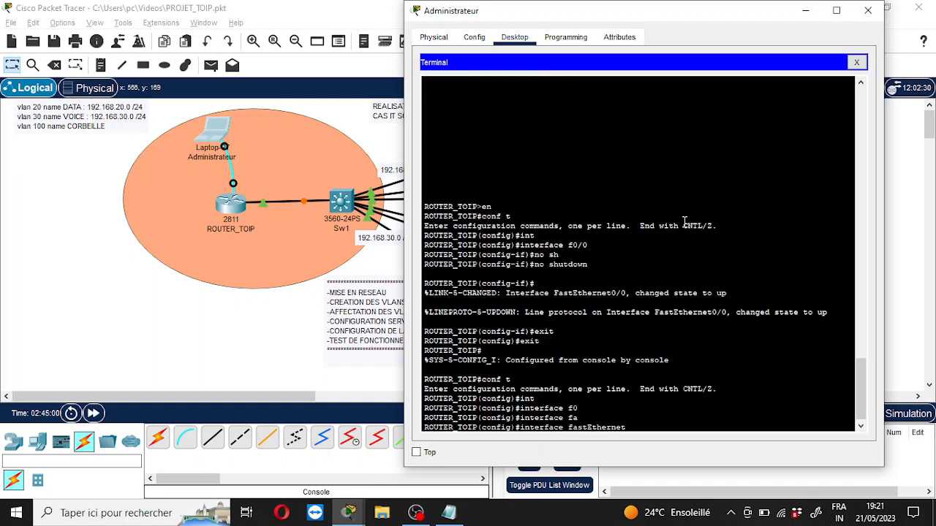
type("0/0.20")
key("Return")
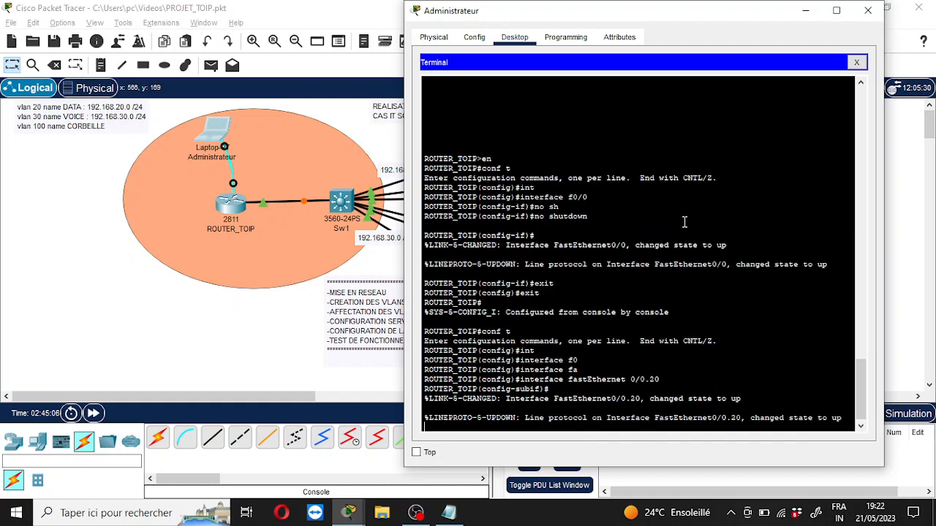
key("Return")
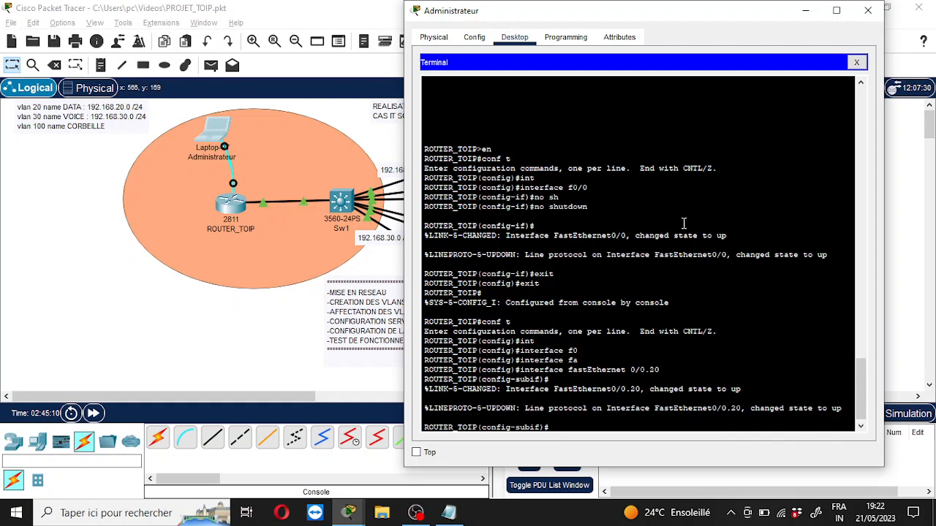
Step: Set the encapsulation of subinterface 0/0.20 to dot1Q with VLAN 20 and leave subinterface configuration mode
type("en")
key("Tab")
type("do")
key("Tab")
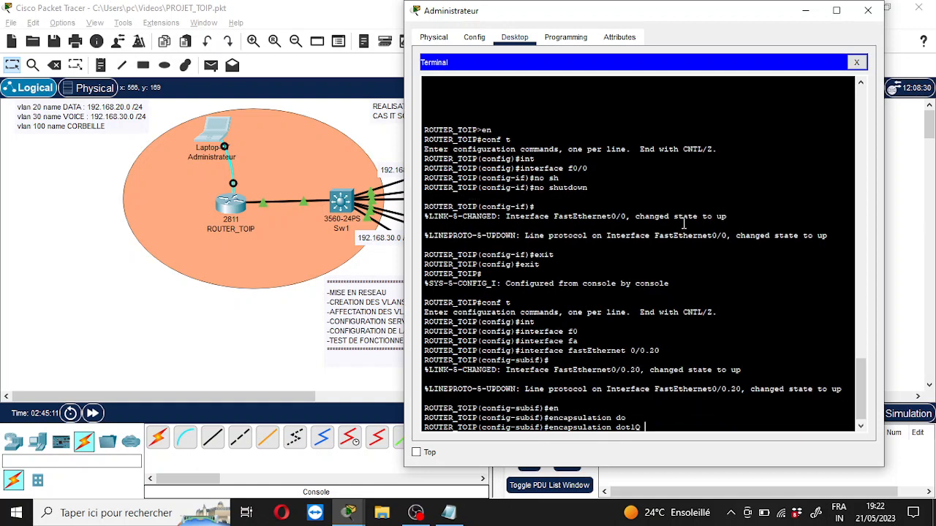
type("20")
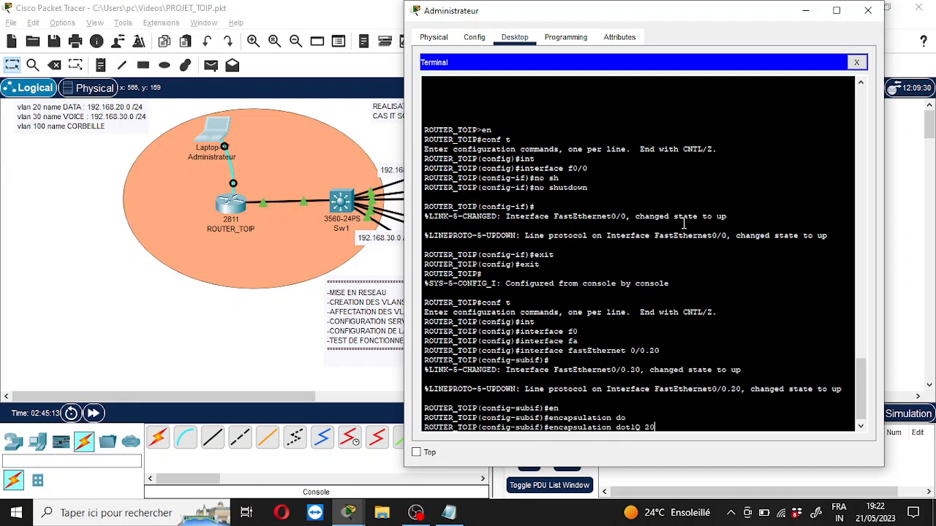
key("Return")
type("ex")
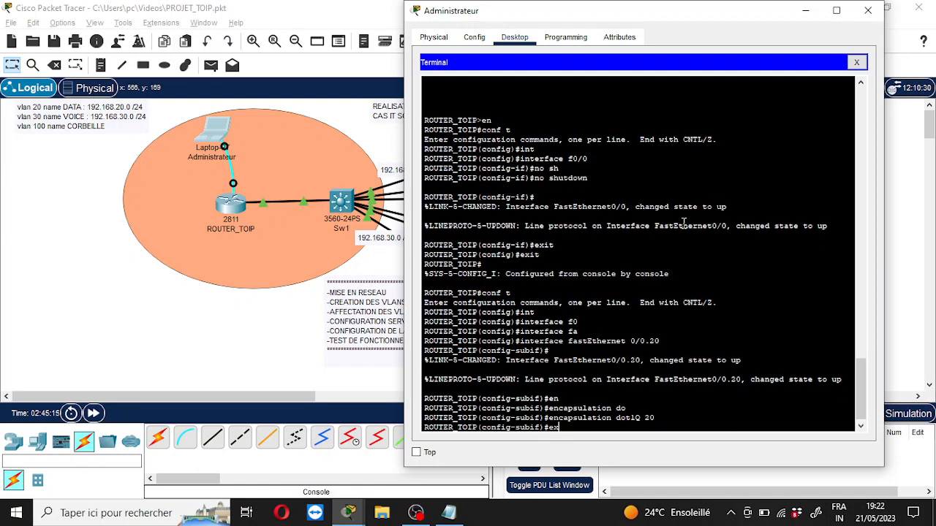
type("it")
key("Return")
Step: Recall the earlier interface fastEthernet 0/0.20 command at ROUTER_TOIP's global configuration prompt
key("Up")
key("Up")
key("Up")
key("Up")
key("Up")
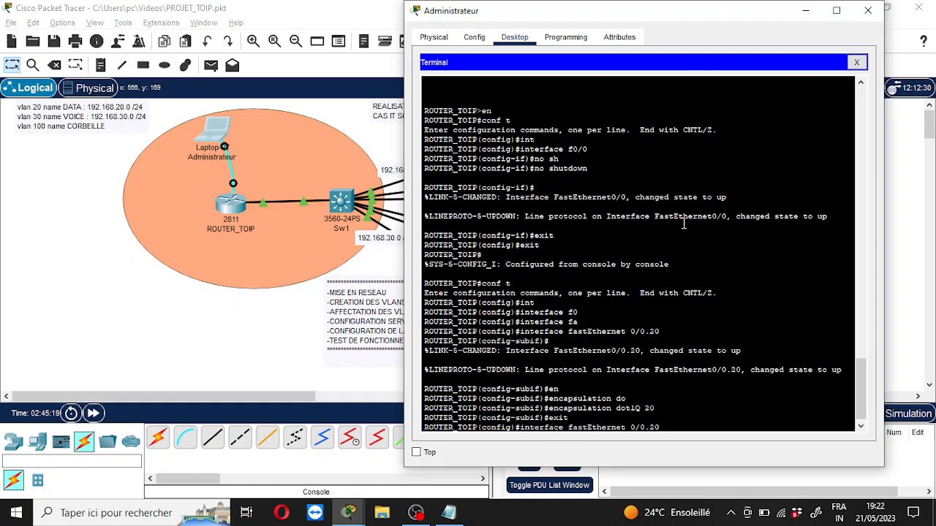
Step: Create router subinterface fastEthernet 0/0.30 and set its encapsulation to dot1Q 30
key("BackSpace")
key("BackSpace")
type("30")
key("Return")
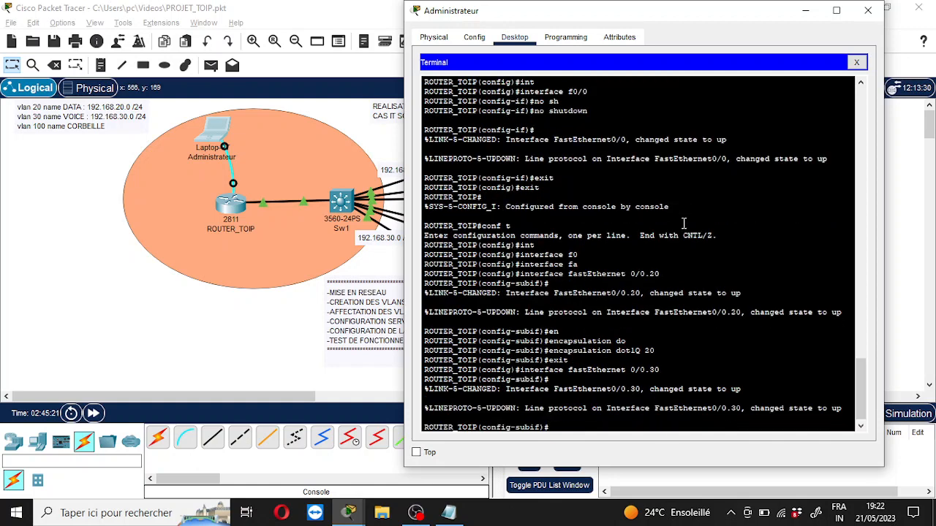
key("Up")
key("Up")
key("Up")
key("Left")
key("BackSpace")
type("3")
key("Return")
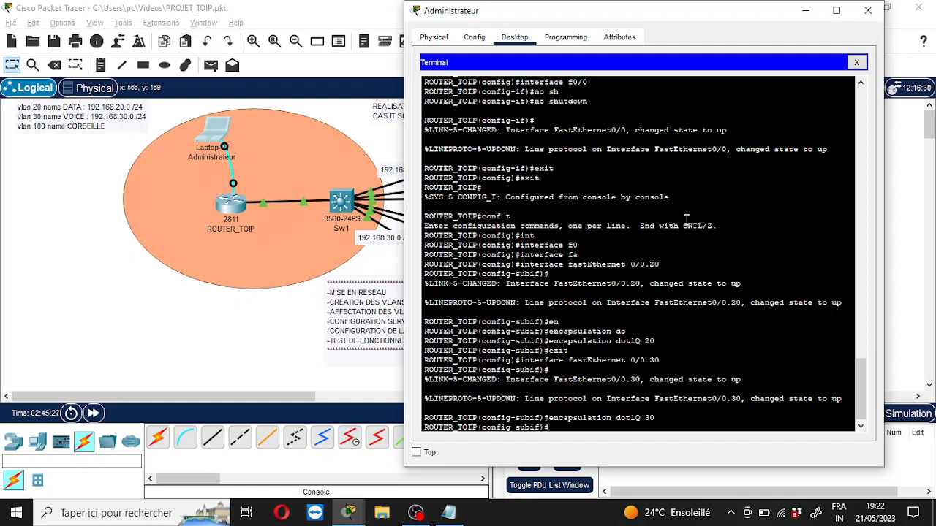
Step: Assign IP address 192.168.30.2 with mask 255.255.255.0 to subinterface fastEthernet 0/0.30
type("ip add")
key("Tab")
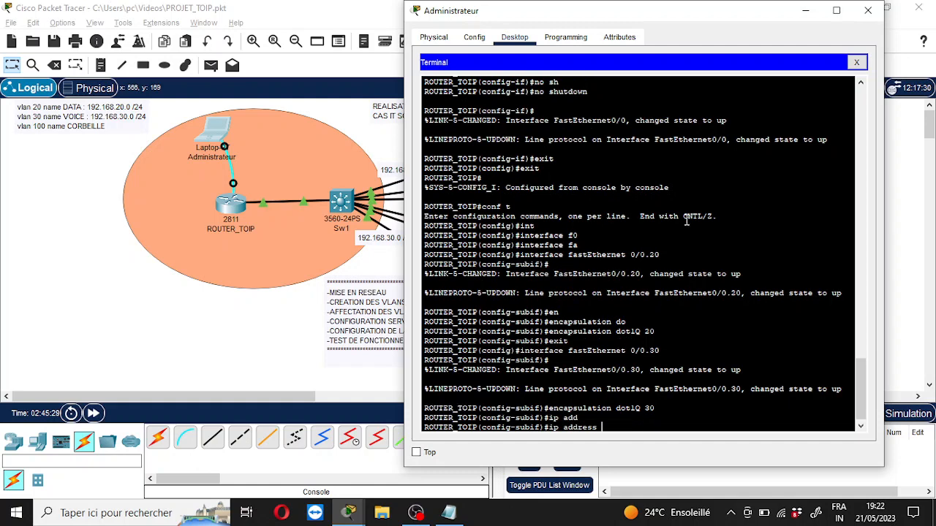
type("192.168.30.2 255.255.255.")
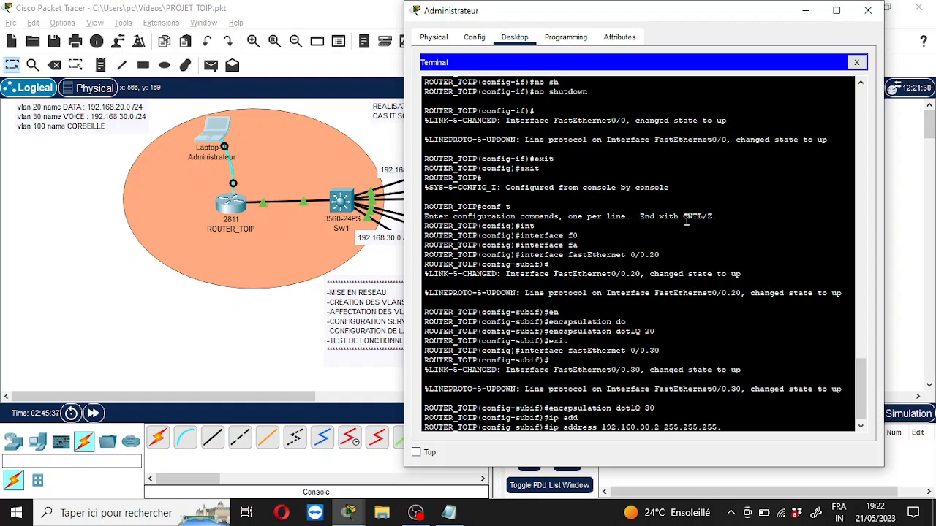
type("0")
key("Return")
Step: Assign IP address 192.168.20.2 with mask 255.255.255.0 to subinterface fastEthernet 0/0.20 and return to privileged EXEC mode
key("Up")
key("Up")
key("Up")
key("Up")
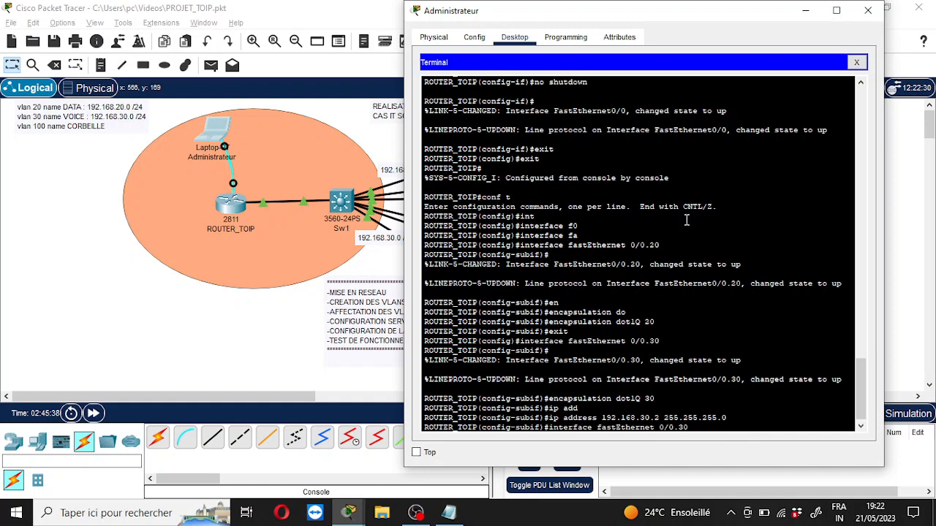
key("BackSpace")
key("BackSpace")
type("20")
key("Return")
key("Up")
key("Up")
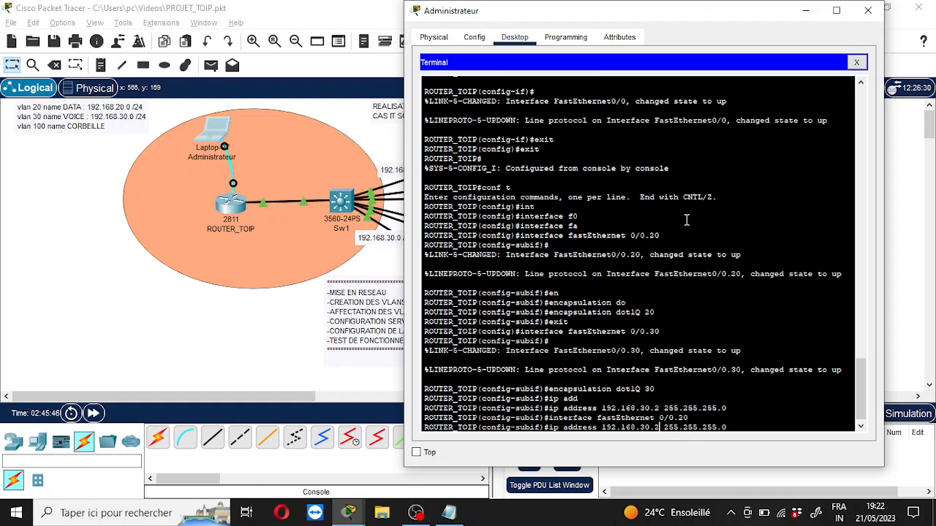
key("Left")
key("Left")
key("Left")
key("BackSpace")
type("2")
key("Return")
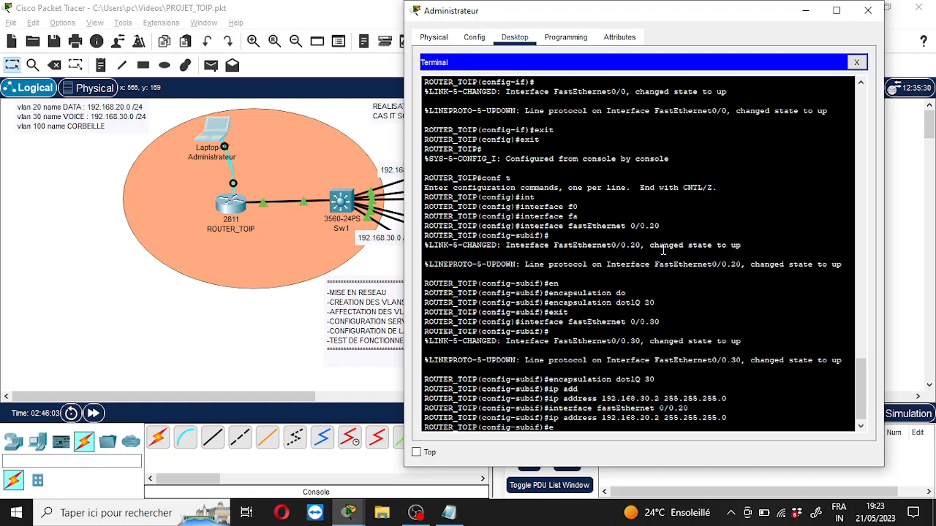
type("xit")
key("Return")
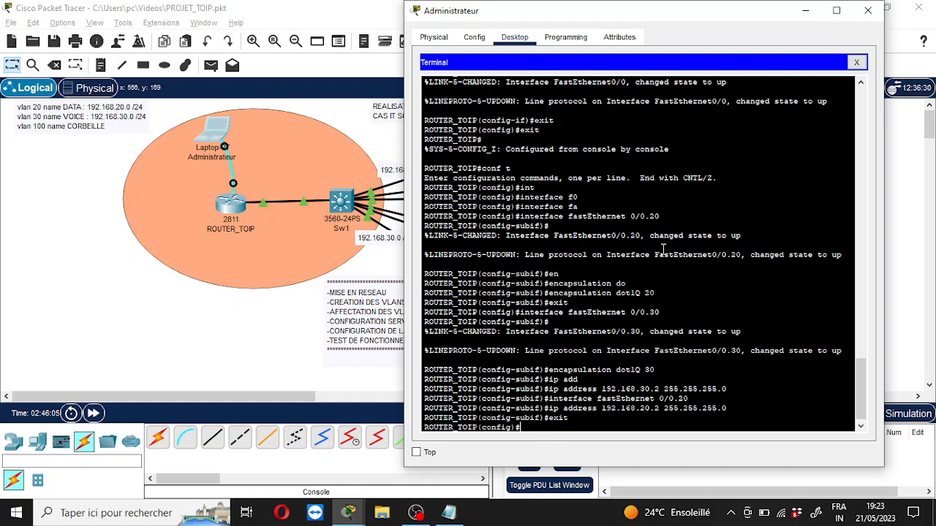
type("exit")
key("Return")
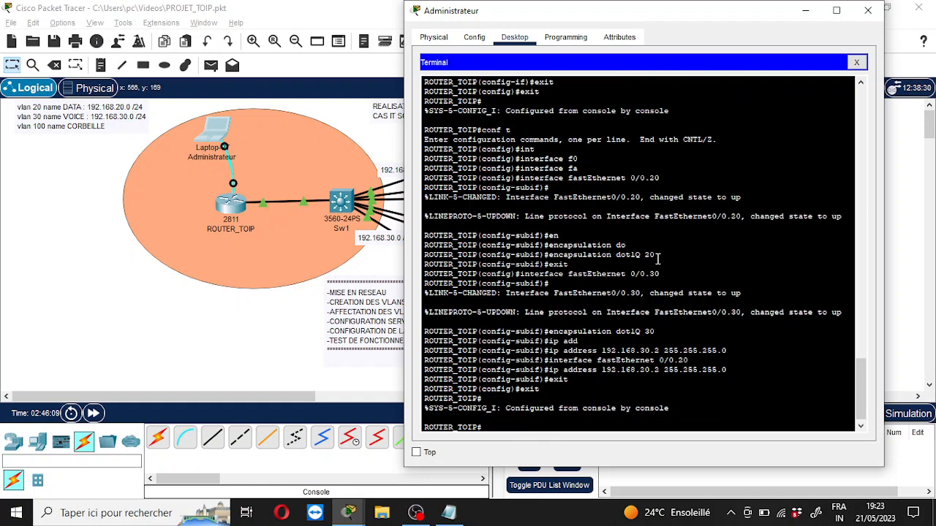
Step: Ping 192.168.20.2 and 192.168.20.1 from the router
type("pin")
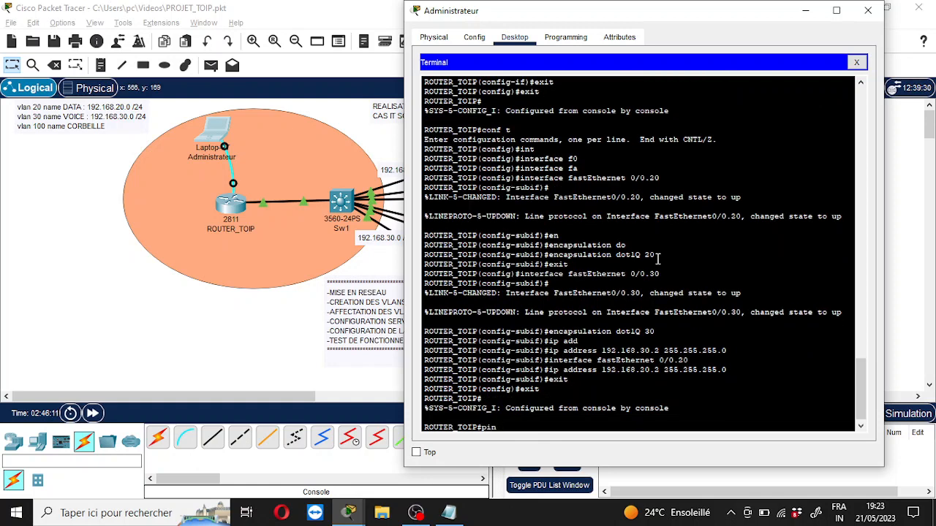
type(" g 192.1")
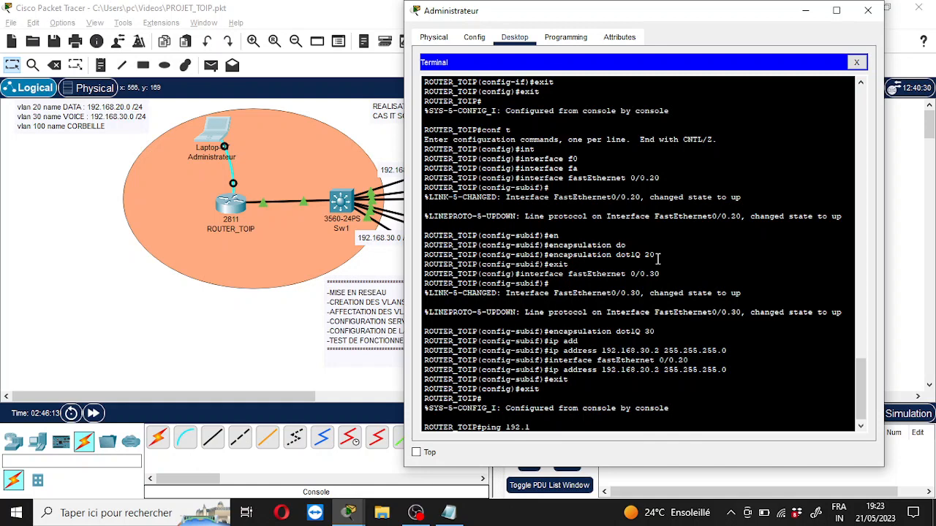
type("68.20.2")
key("Return")
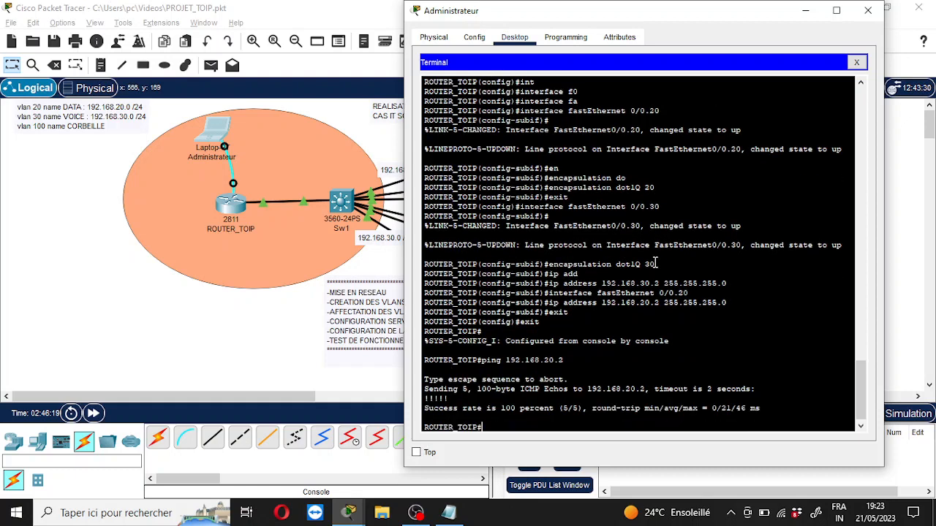
key("Up")
key("BackSpace")
type("192.168.20.1")
key("Return")
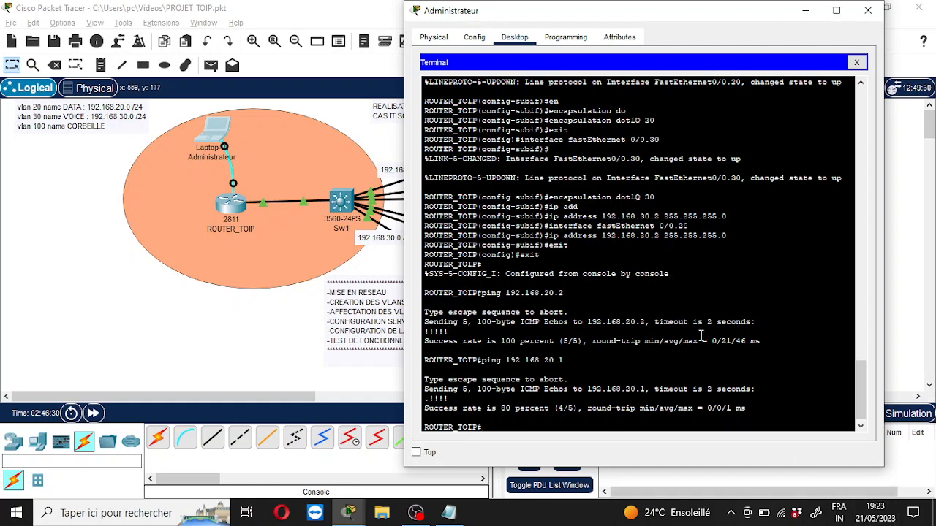
Step: Enter global configuration mode on the router and create a DHCP pool named data
type("conf t")
key("Return")
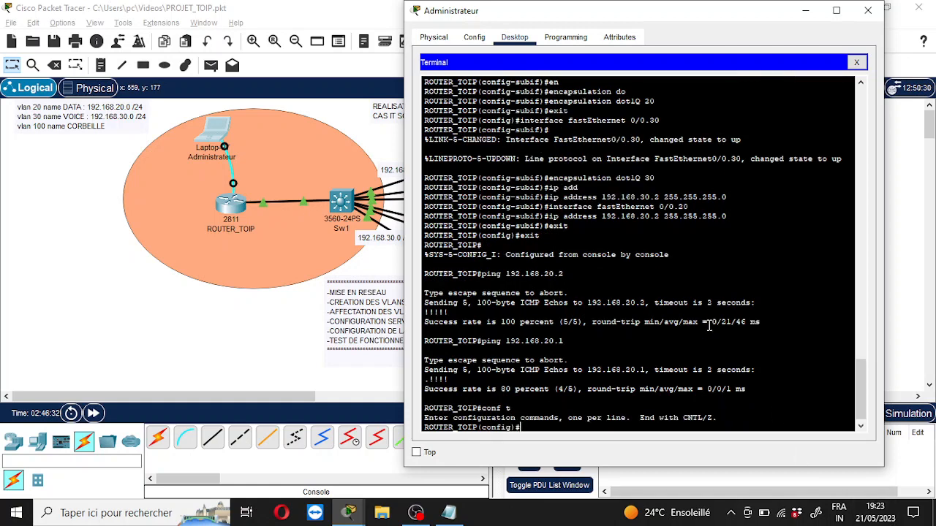
left_click(279, 284)
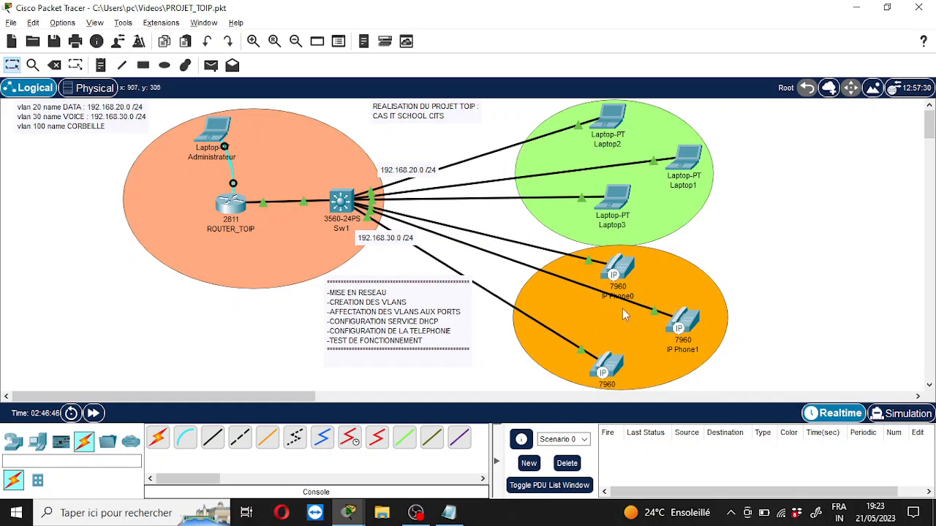
left_click(212, 131)
type("ip dhc")
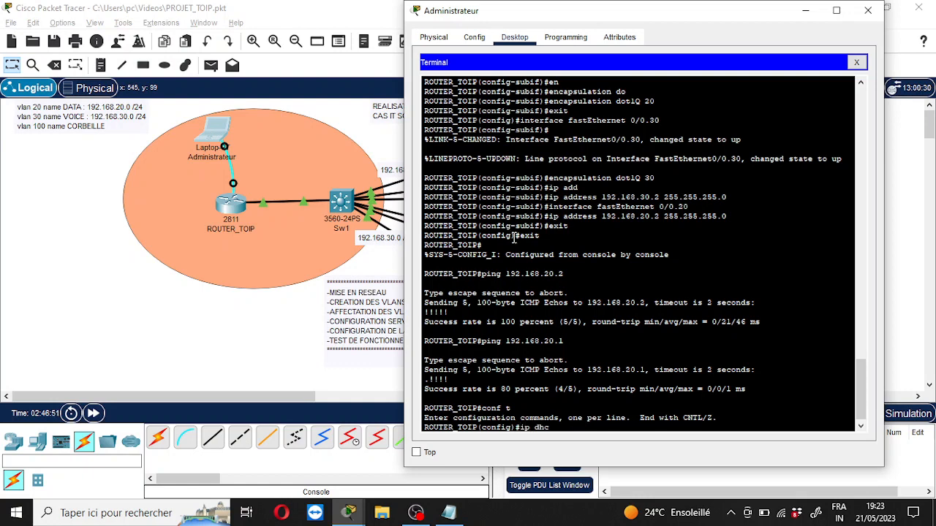
type("p")
key("Tab")
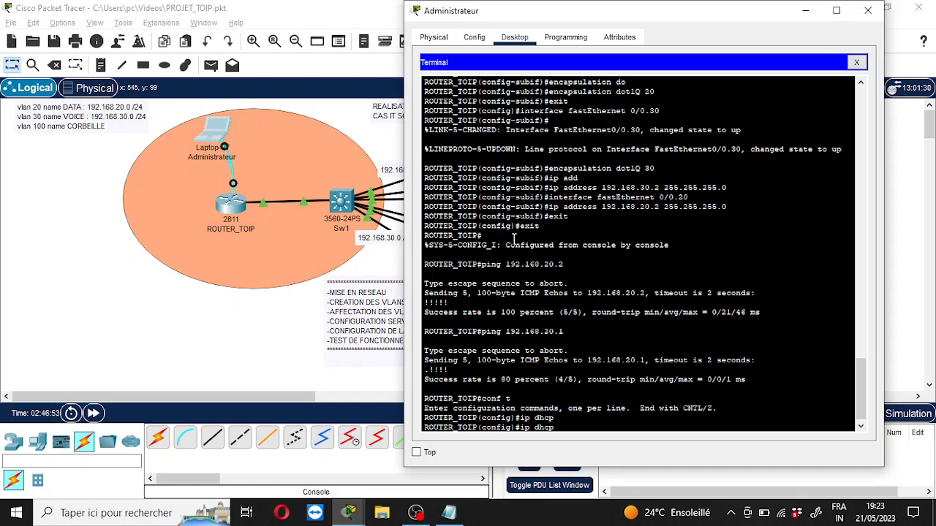
type("pool data")
key("Return")
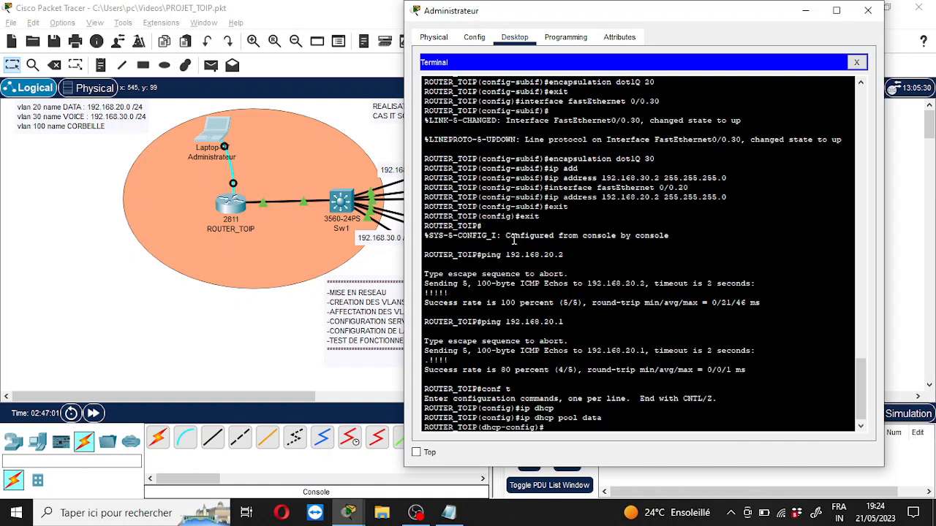
Step: Set the data pool's network to 192.168.20.0 with mask 255.255.255.0
type("netw")
key("Tab")
type("1")
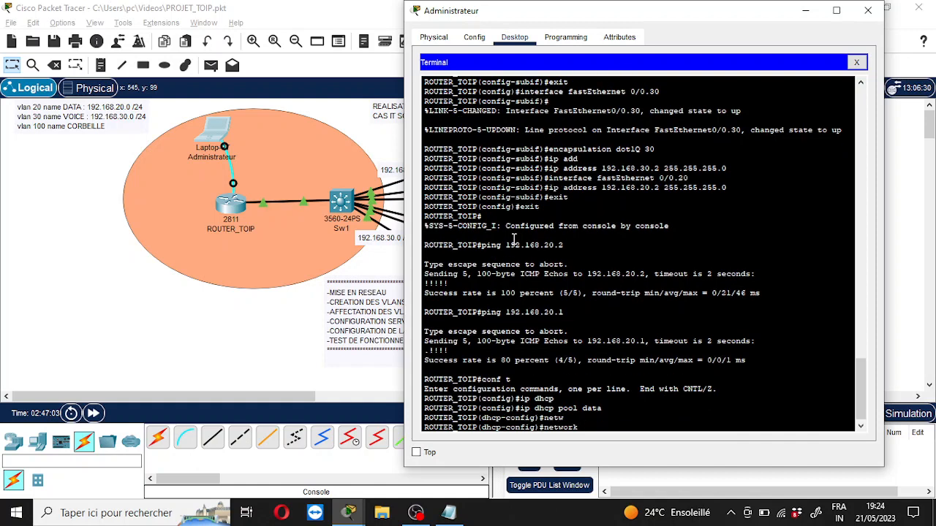
type("92.168.20.0 255.2")
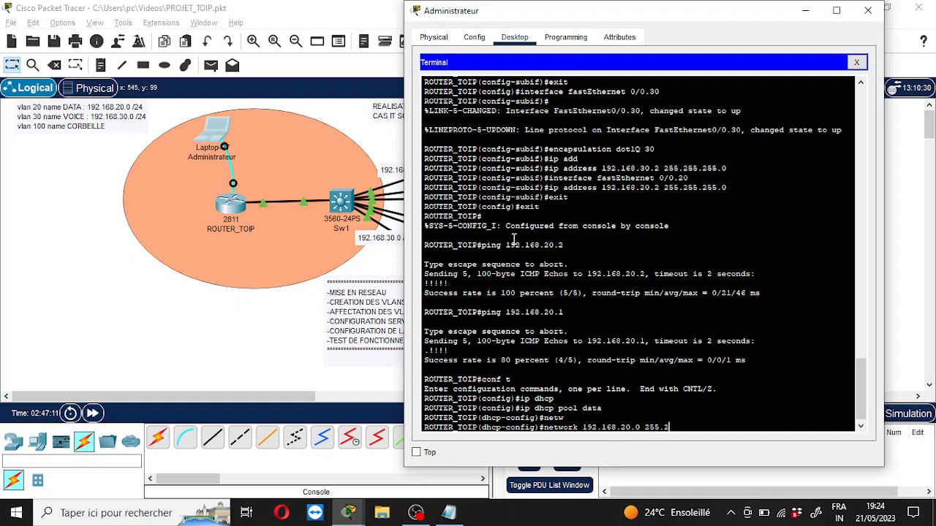
type("55.255.")
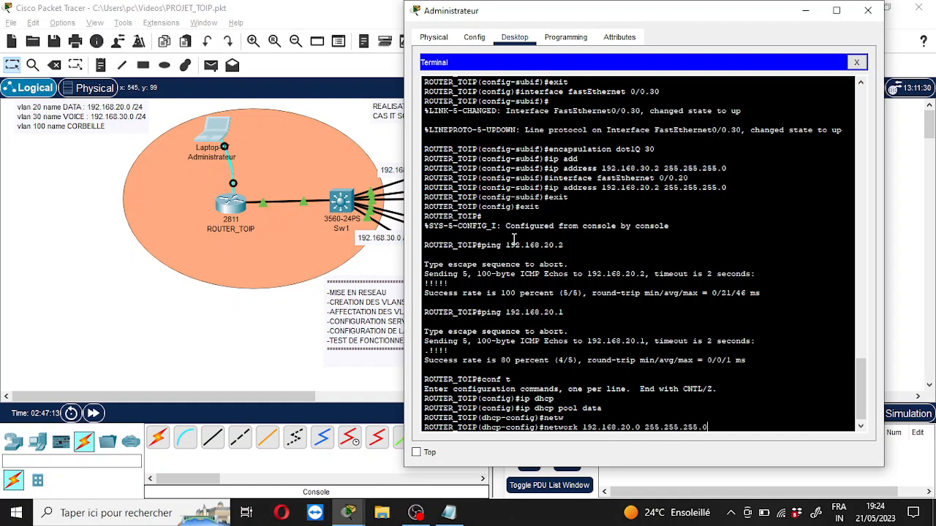
type("0")
key("Return")
Step: Set the data pool's default router to 192.168.20.2 and leave the pool's configuration
type("def")
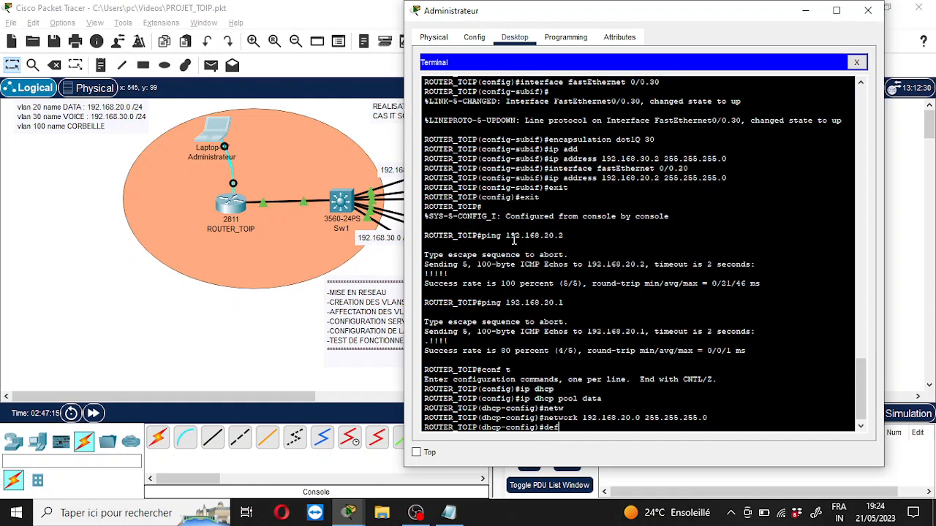
key("Tab")
type("192.16")
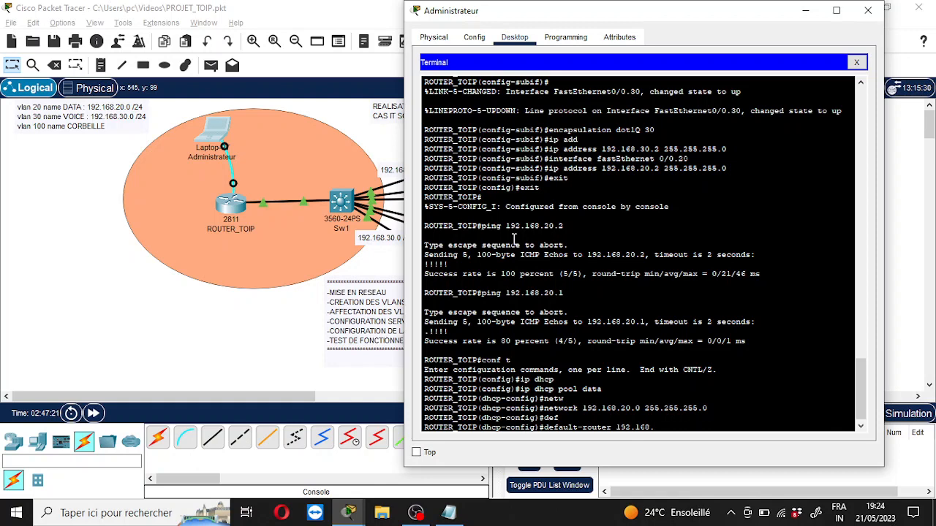
type("8.20.2")
key("Return")
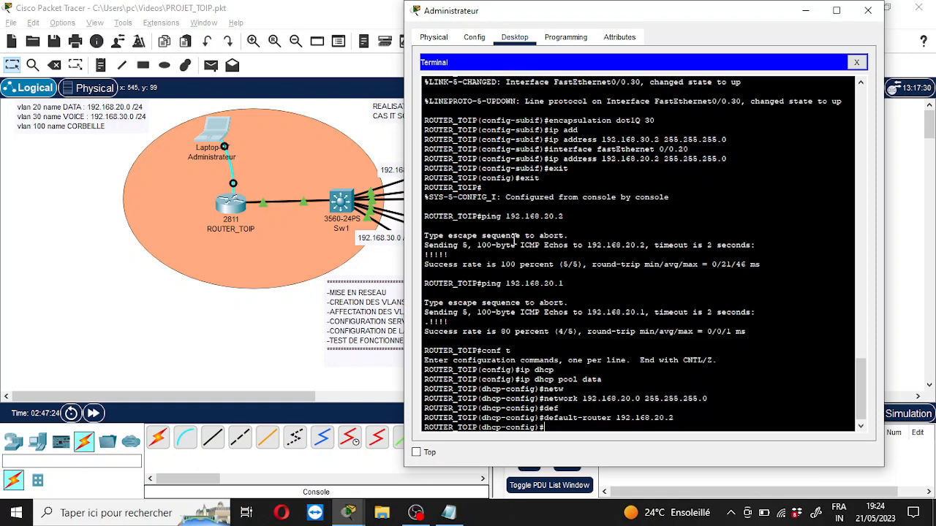
type("exit")
key("Return")
Step: Create a second DHCP pool named voice on the router
key("Up")
key("Up")
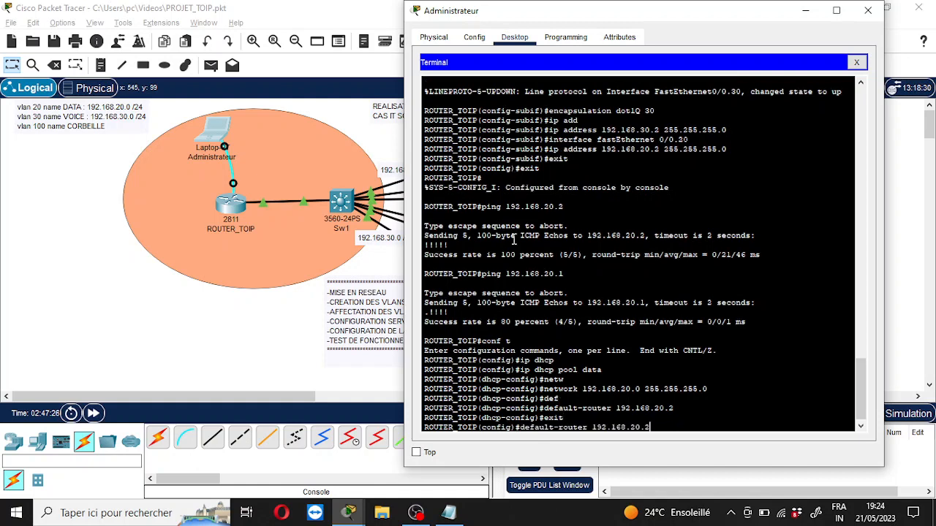
key("Up")
key("Up")
key("Up")
key("Up")
key("BackSpace")
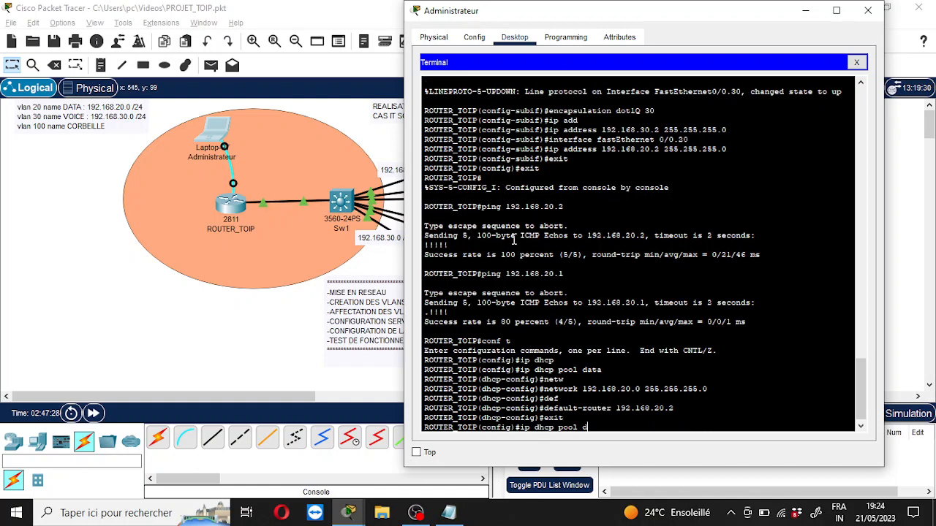
key("BackSpace")
type("voice")
key("Return")
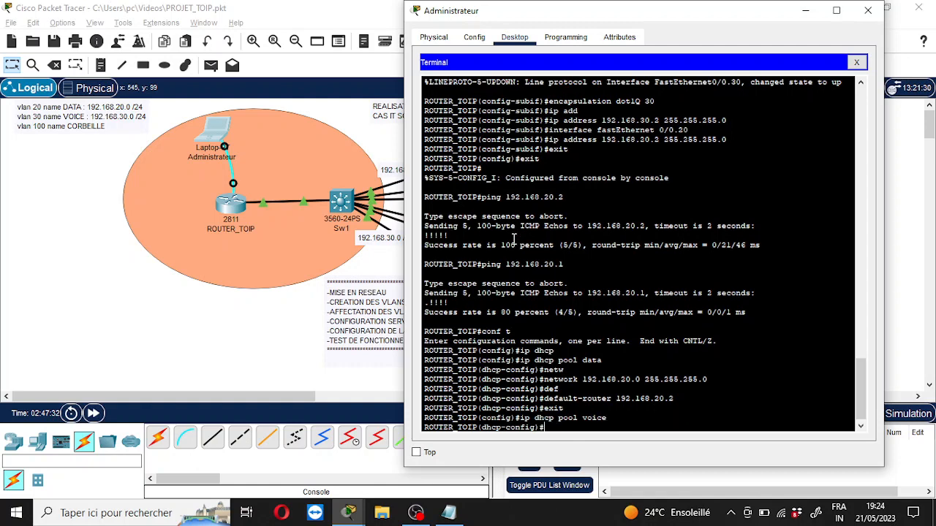
Step: Set the voice pool's network to 192.168.30.0 with mask 255.255.255.0
key("Up")
key("Up")
key("Up")
key("Up")
key("Up")
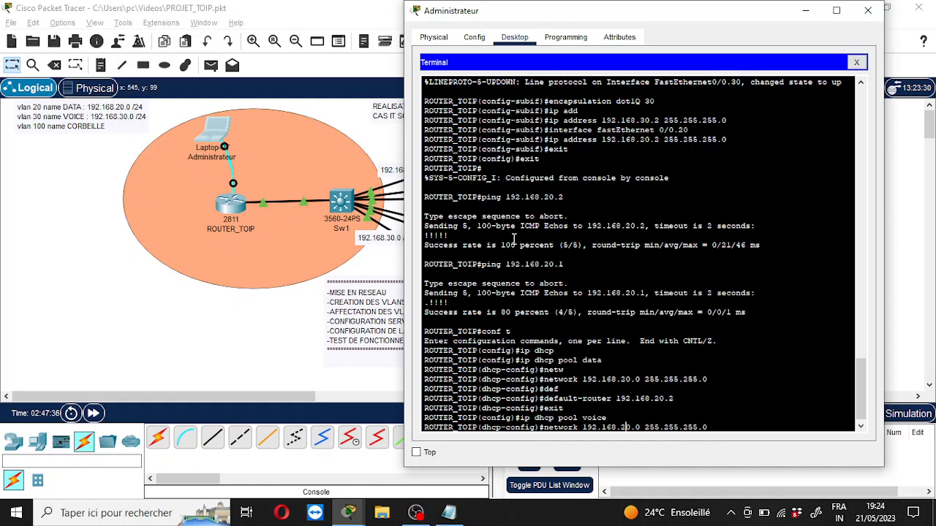
key("BackSpace")
type("3")
key("Return")
Step: Set the voice pool's default router to 192.168.30.2
key("Up")
key("Up")
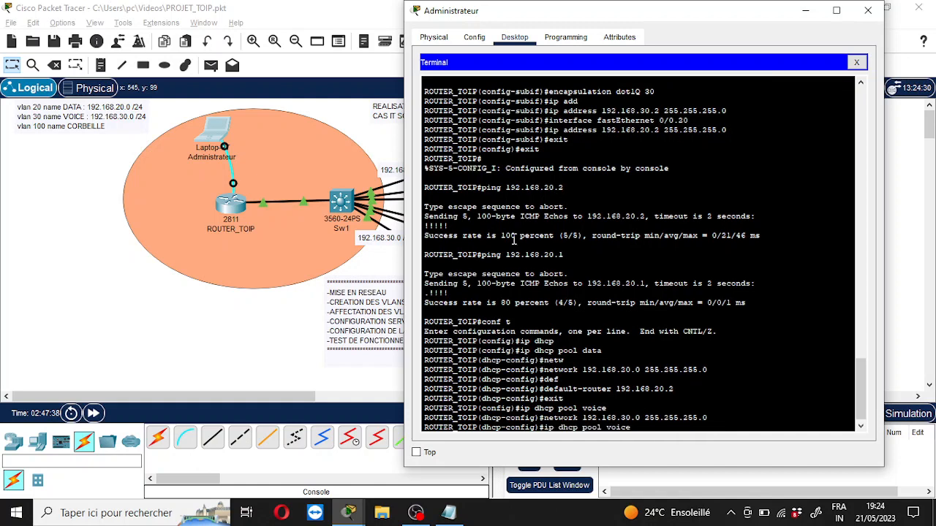
key("Up")
key("Up")
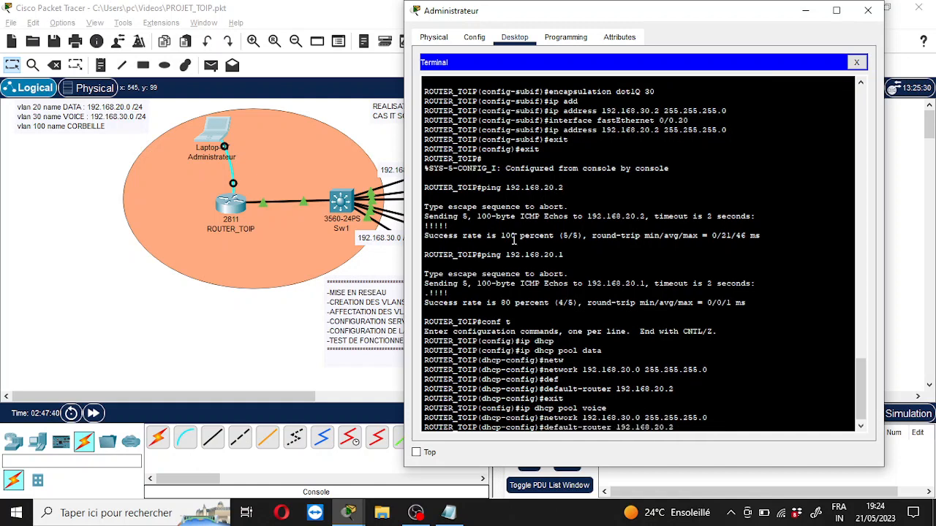
key("Left")
key("Left")
key("Left")
key("BackSpace")
type("3")
key("Return")
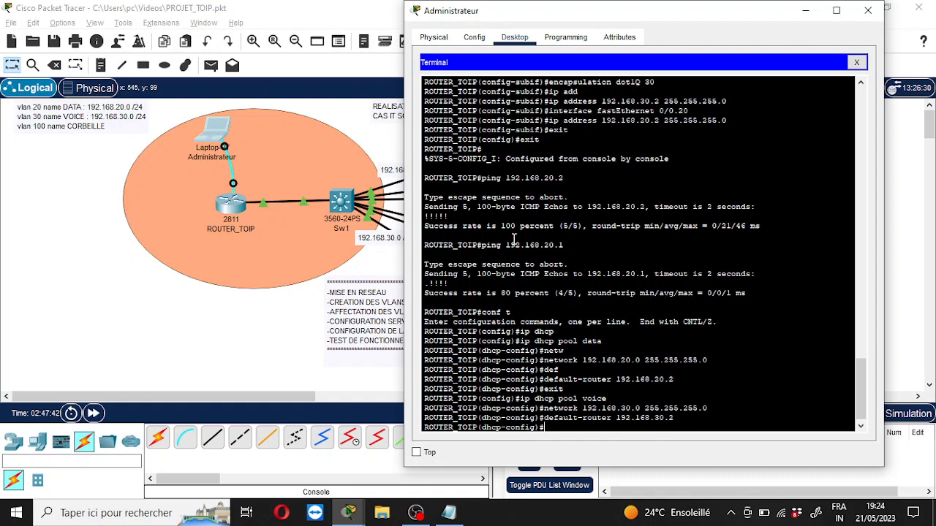
Step: Add DHCP option 150 with IP 192.168.30.2 to the voice pool, leave the pool's configuration and bring the topology into view
type("opt")
key("BackSpace")
key("Tab")
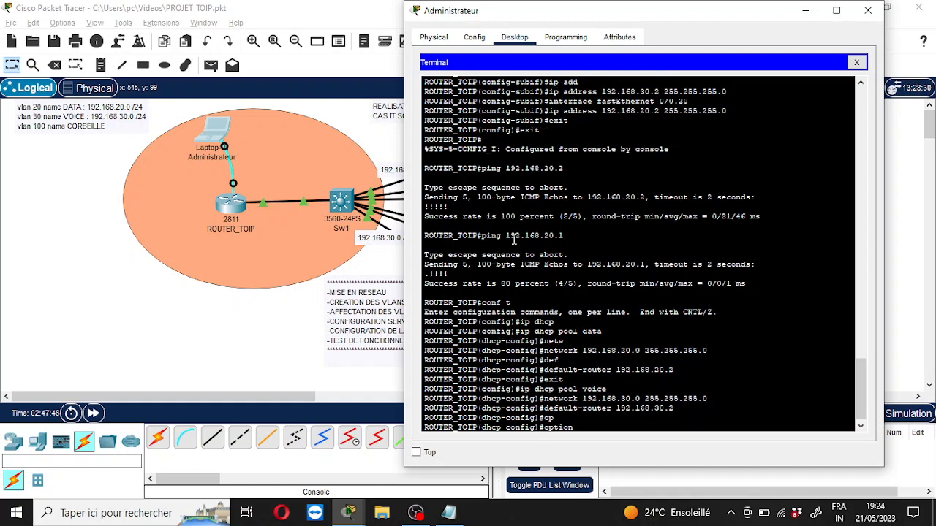
type("150")
type(" ip")
type(" 19")
type("2.1")
type("69")
type(".")
type("30.2")
key("Return")
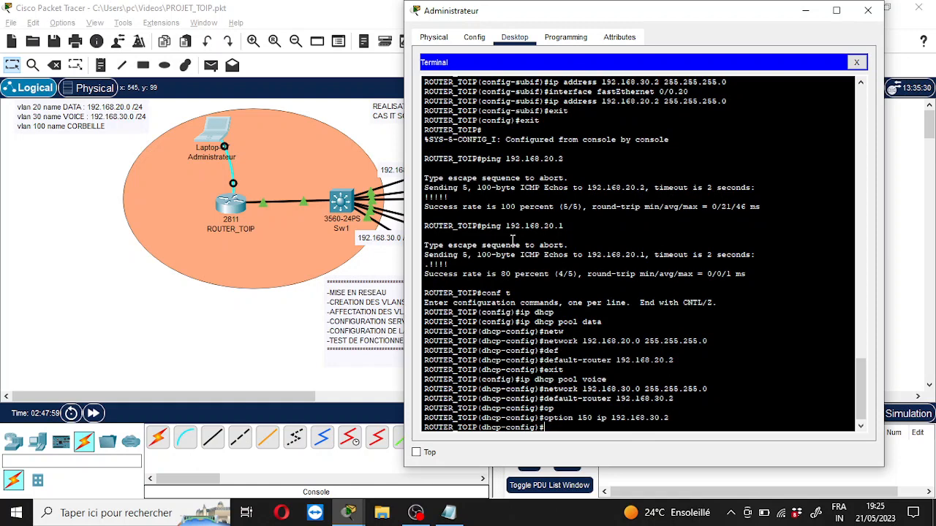
type("exit")
key("Return")
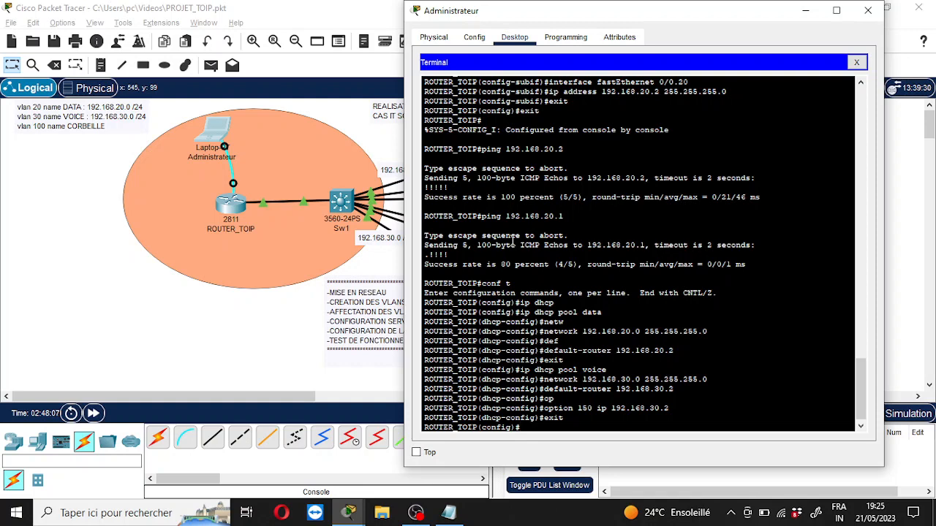
left_click(168, 300)
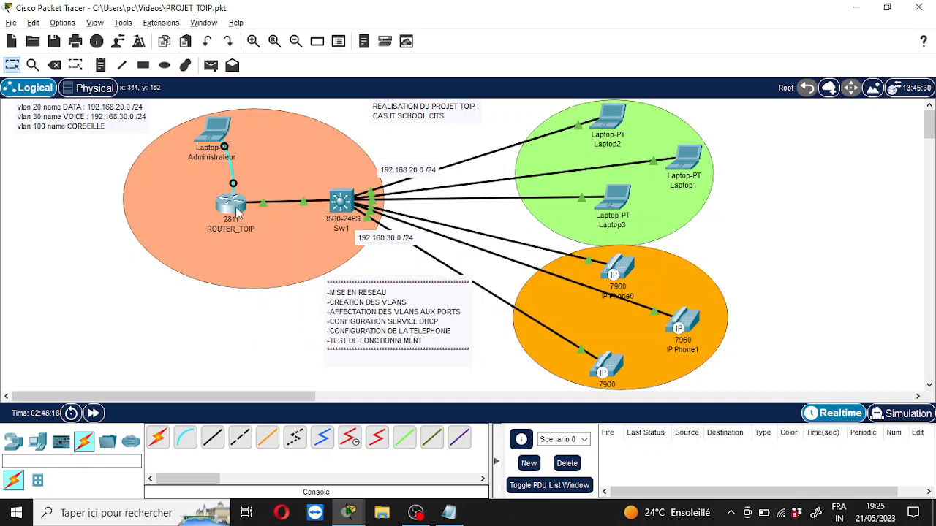
Step: Reopen the Administrateur laptop's terminal and try to exclude a DHCP address range starting at 192.168.20.1 on the router
left_click(215, 133)
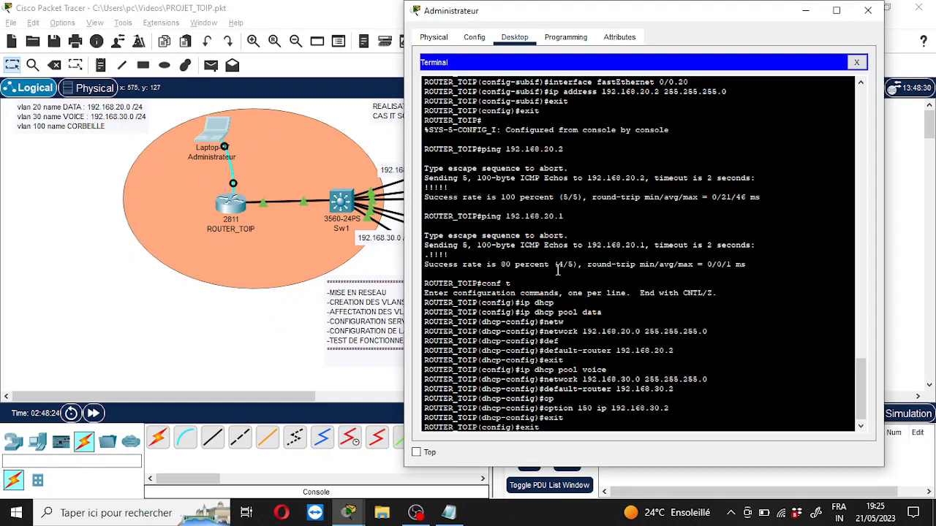
type("ip dh")
key("Tab")
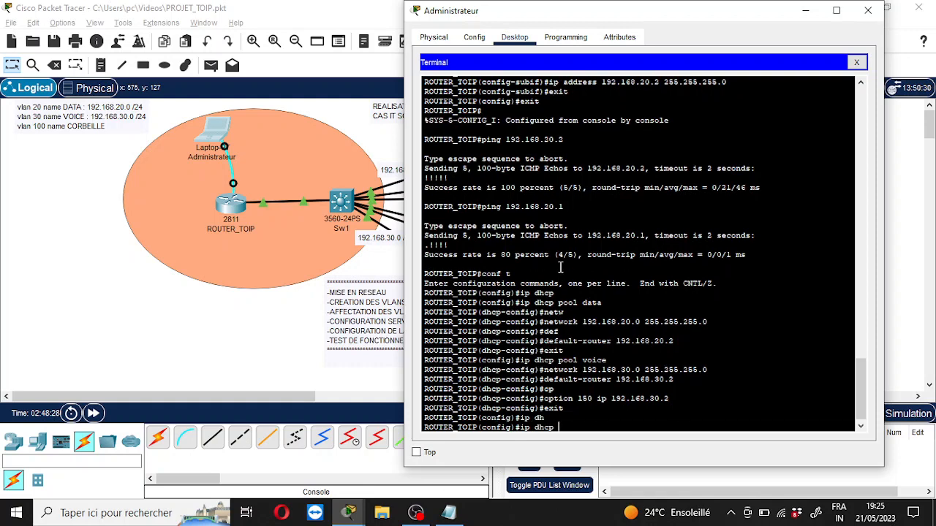
type("exc")
key("Tab")
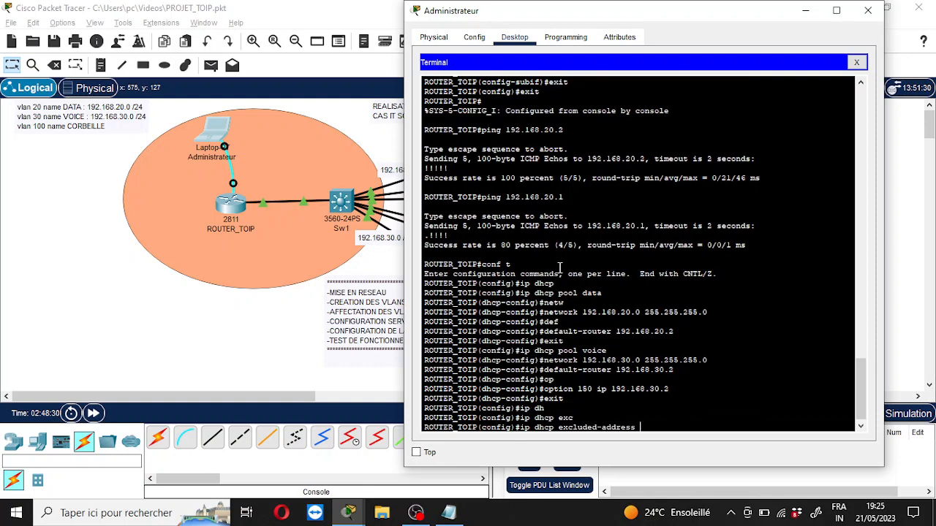
type("192.")
type("168.")
type("20.1")
type(" 192")
type("16")
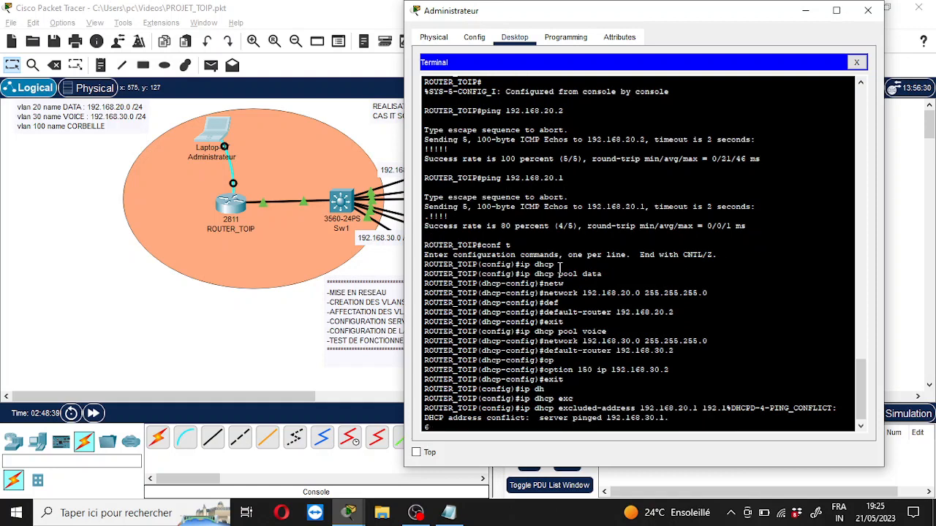
key("BackSpace")
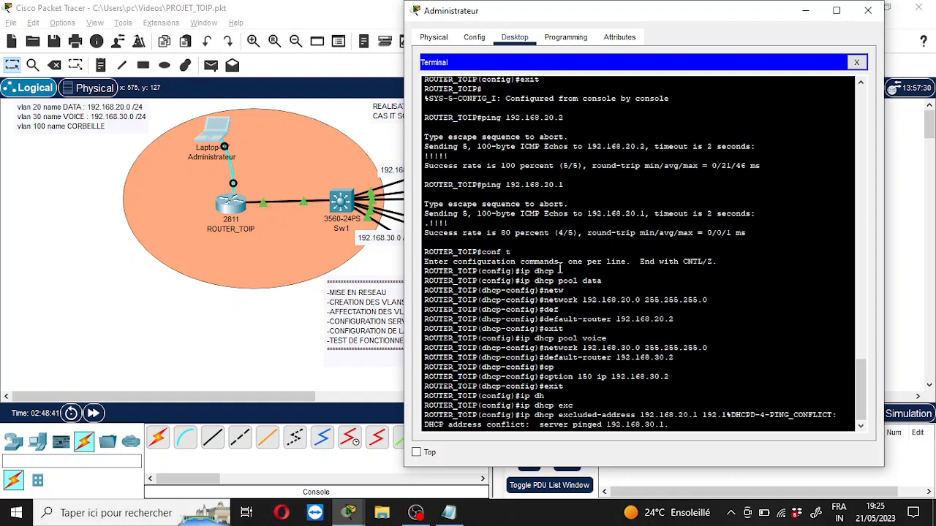
key("Down")
key("Return")
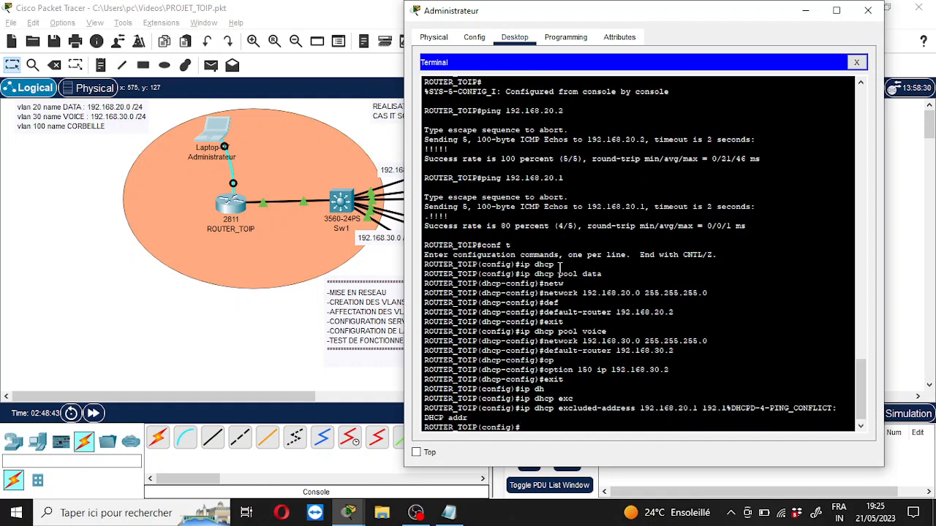
Step: Exclude the addresses 192.168.20.1 to 192.168.20.2 from DHCP assignment on the router
key("Up")
key("Up")
key("Up")
key("Up")
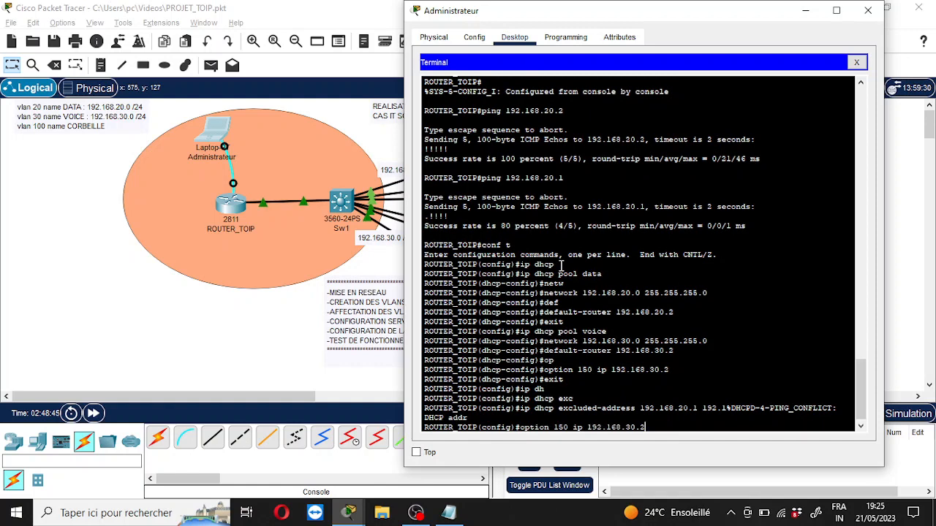
key("Down")
key("Down")
type("ip dh")
key("Tab")
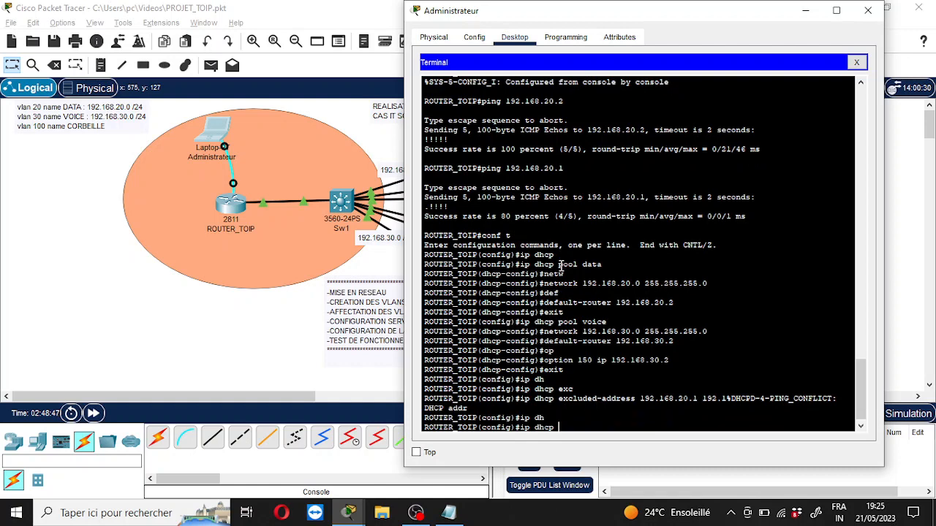
type("exc")
key("Tab")
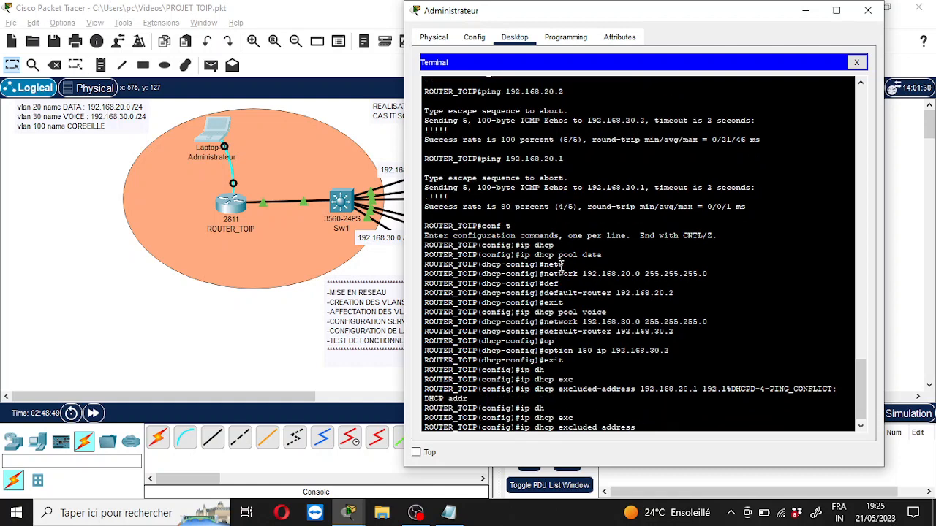
type("192.168.20.1 192.168.2")
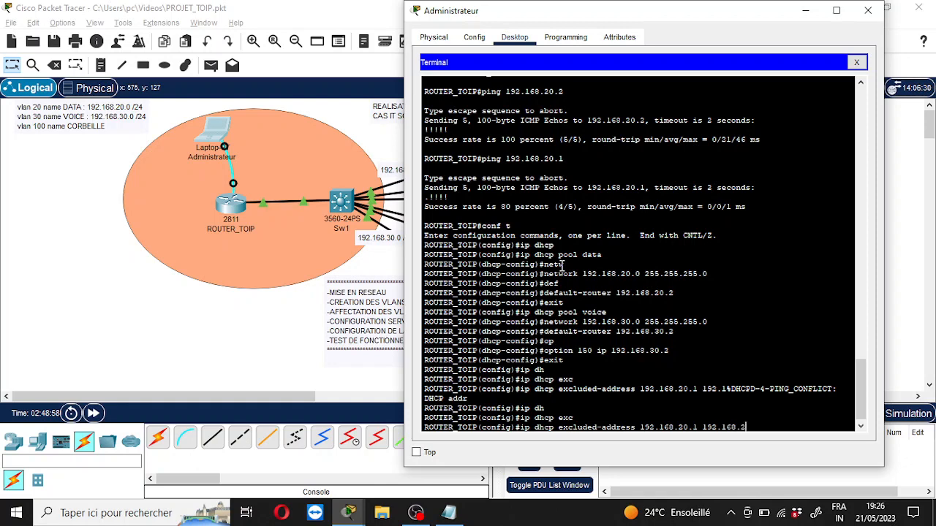
type("0.2")
key("Return")
Step: Exclude the addresses 192.168.30.1 to 192.168.30.2 from DHCP assignment on the router and return to the topology
key("Up")
key("Left")
key("Left")
key("Left")
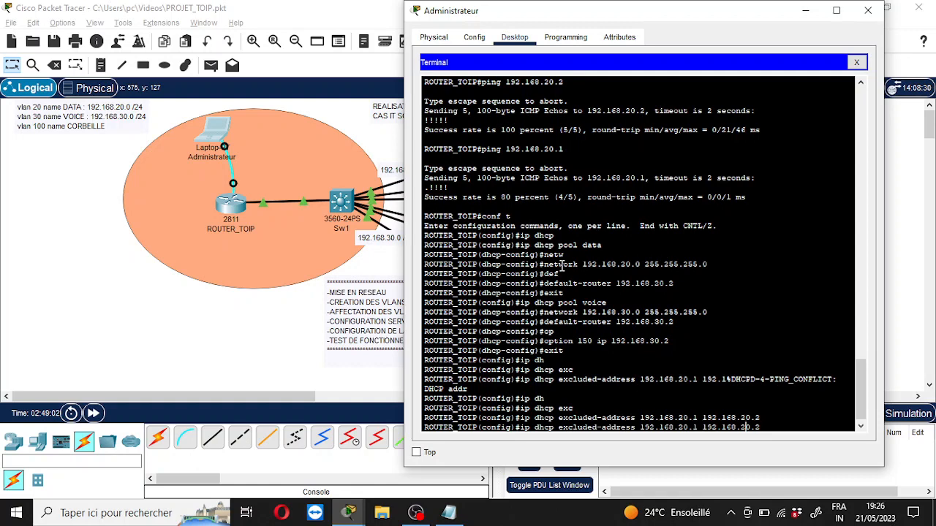
key("BackSpace")
type("3")
key("Left")
key("Left")
key("Left")
key("Left")
key("Left")
key("Left")
key("Left")
key("Left")
key("BackSpace")
type("3")
key("Return")
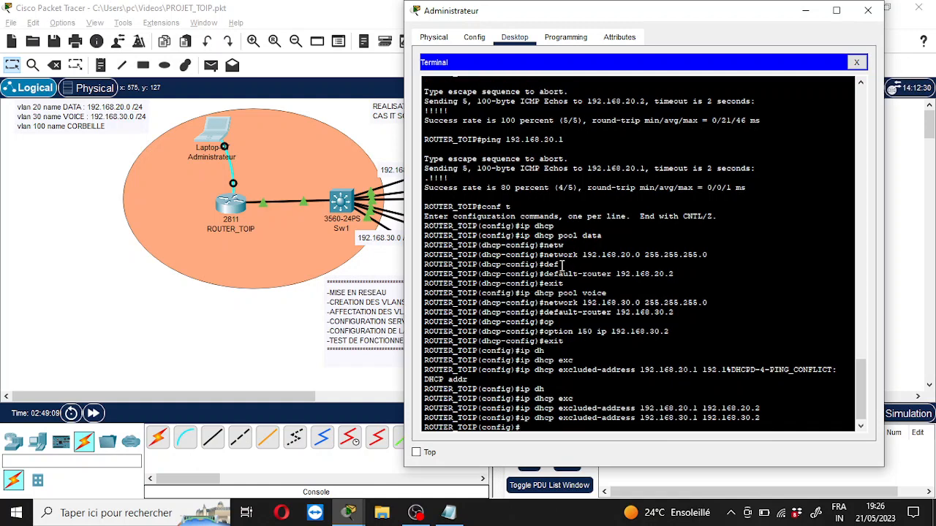
left_click(551, 202)
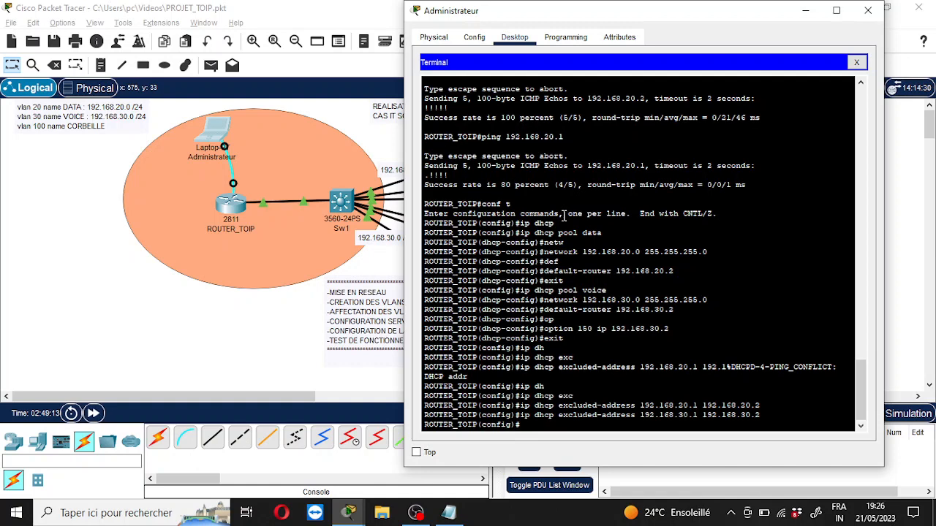
left_click(192, 319)
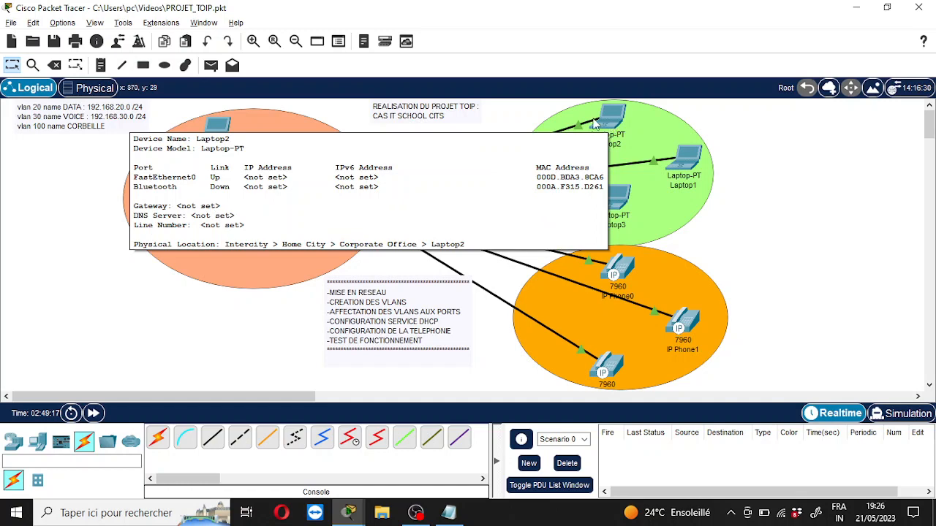
Step: Switch Laptop2's IPv4 configuration to DHCP and close its window
left_click(619, 123)
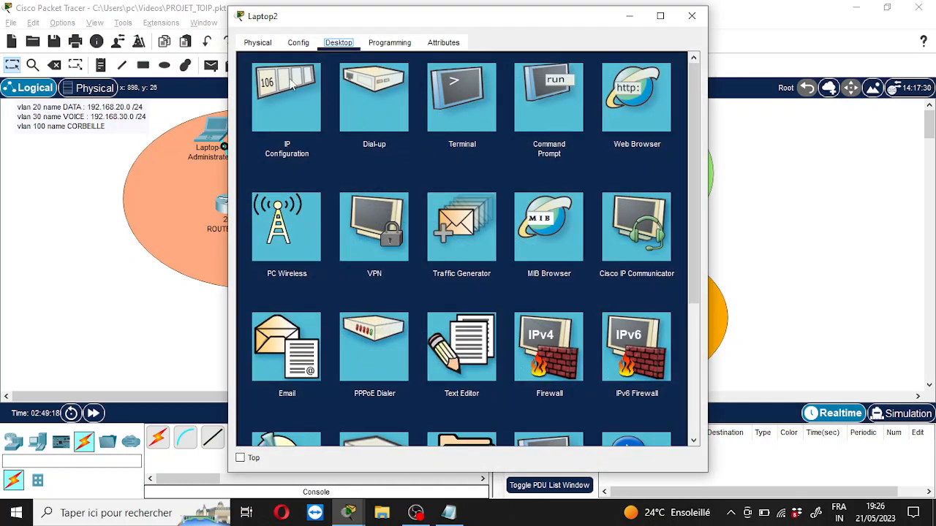
left_click(289, 95)
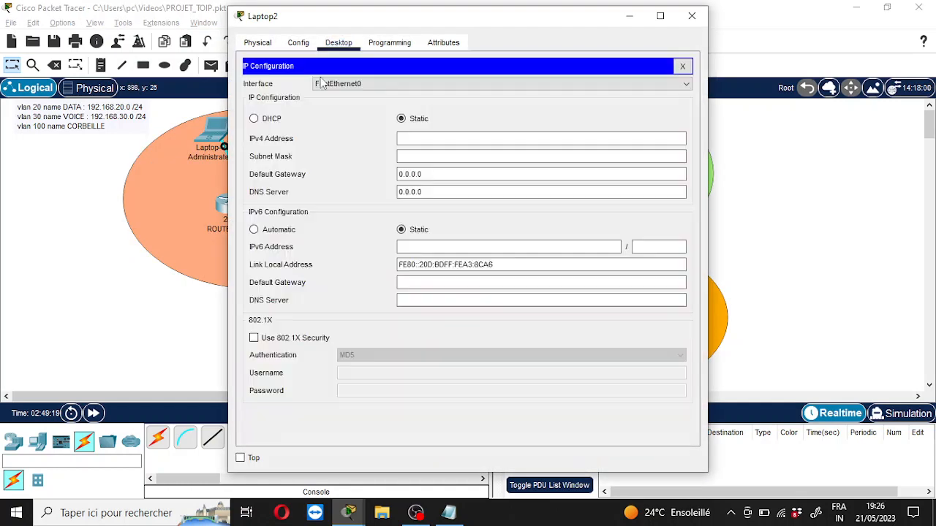
left_click(269, 122)
left_click(691, 15)
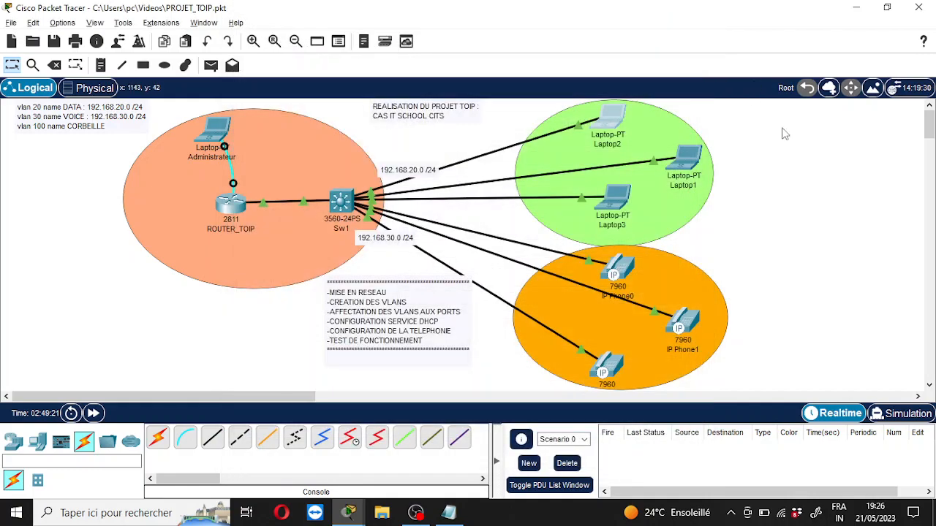
Step: Switch Laptop1's IPv4 configuration to DHCP and close its window
left_click(680, 167)
left_click(313, 107)
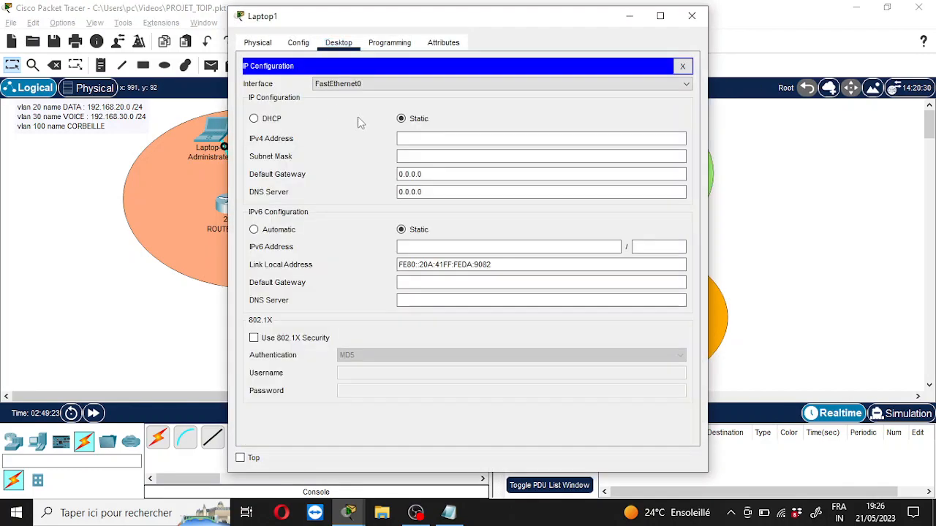
left_click(271, 120)
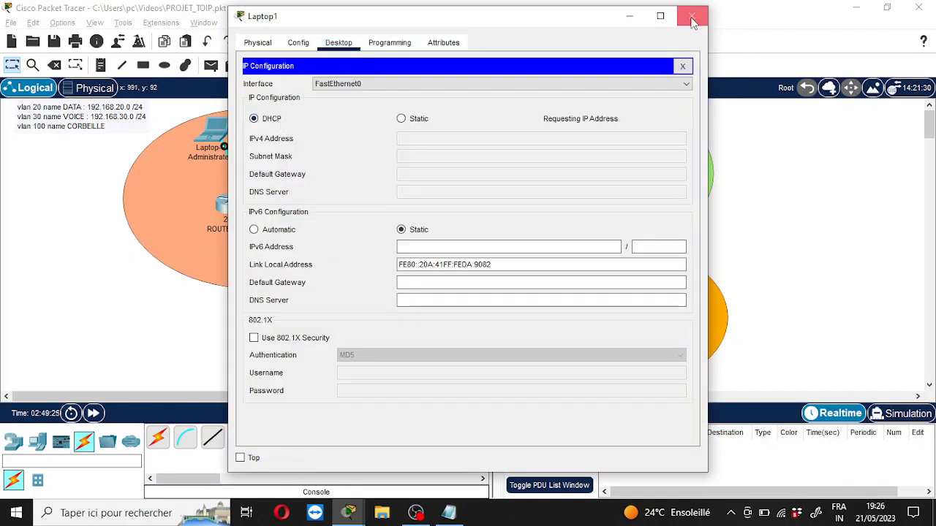
left_click(692, 17)
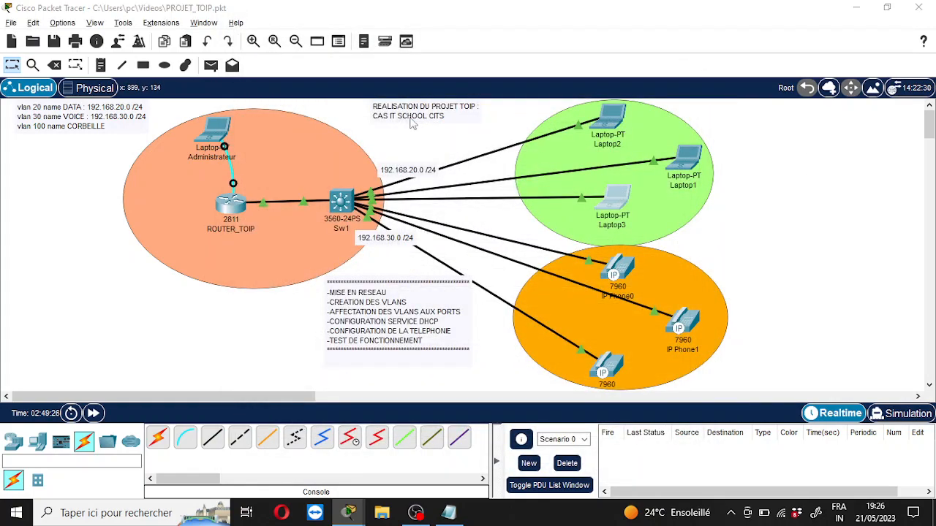
Step: Switch Laptop3's IPv4 configuration to DHCP and close its window
left_click(618, 196)
left_click(280, 115)
left_click(271, 121)
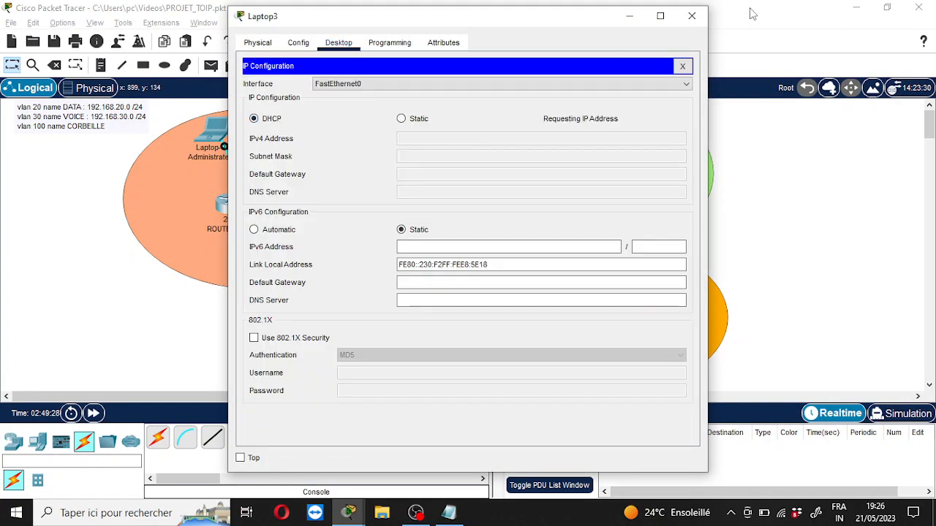
left_click(692, 15)
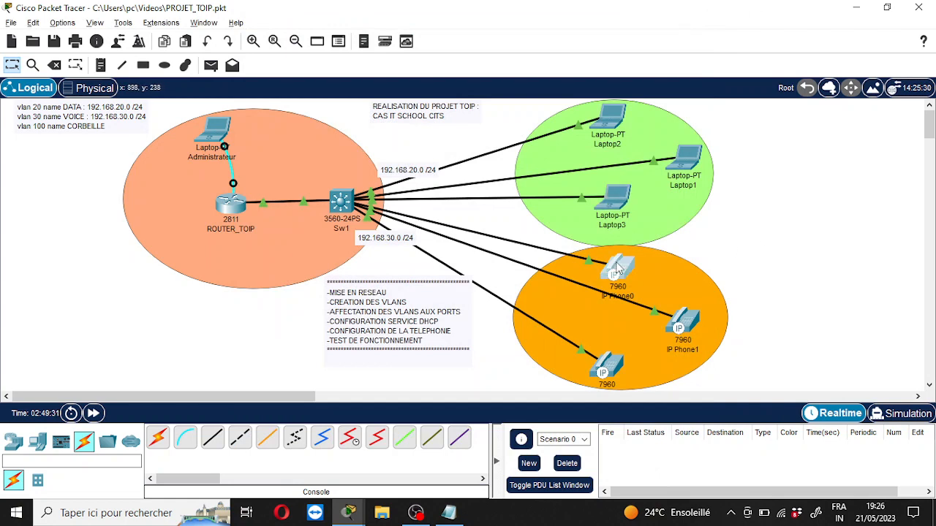
Step: Plug the IP_PHONE_POWER_ADAPTER into the back of IP Phone0 and close its window
left_click(616, 267)
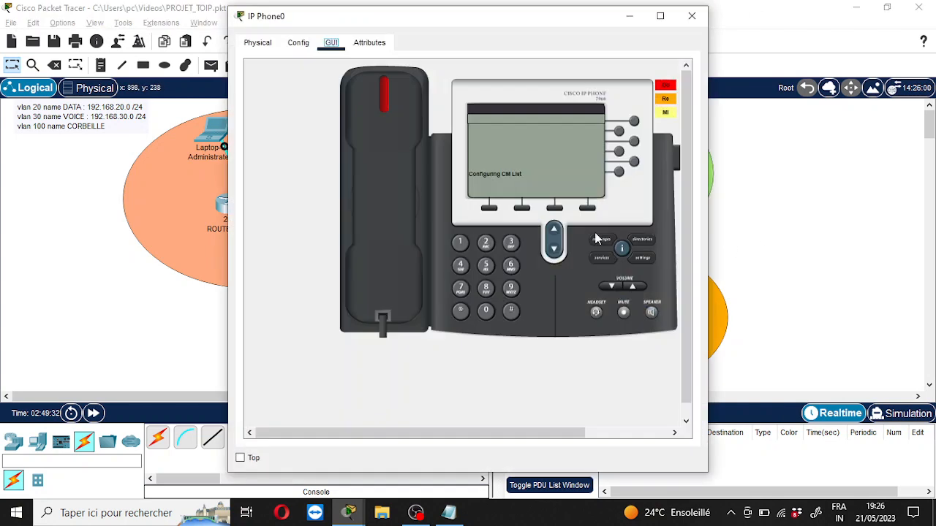
left_click(297, 42)
left_click(258, 42)
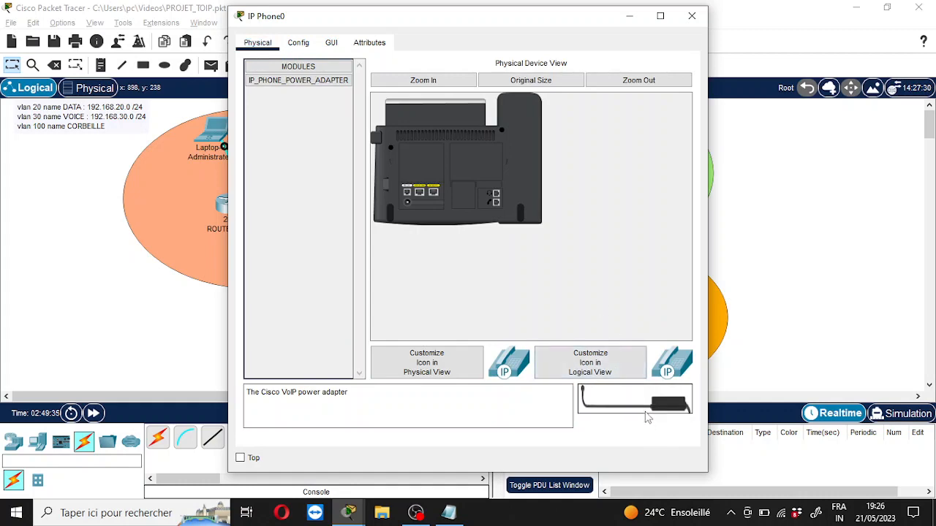
left_click_drag(643, 413, 410, 212)
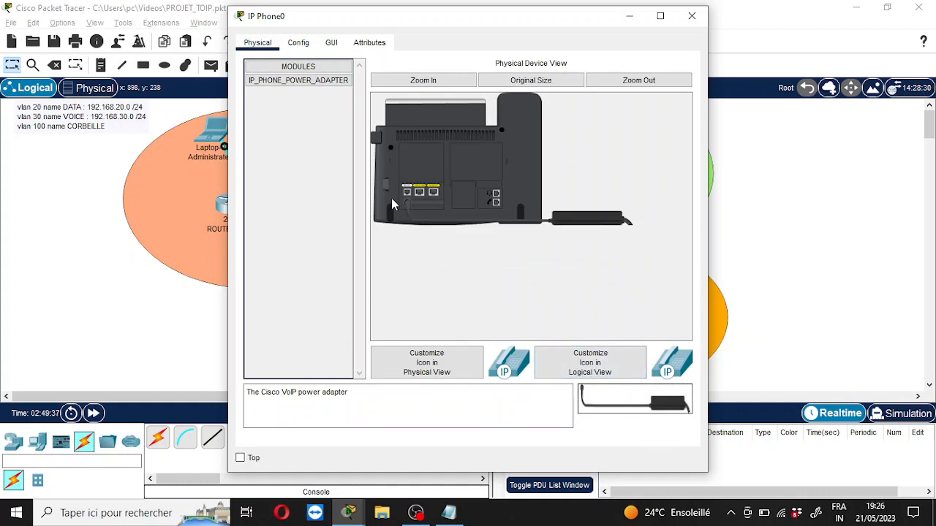
left_click(691, 15)
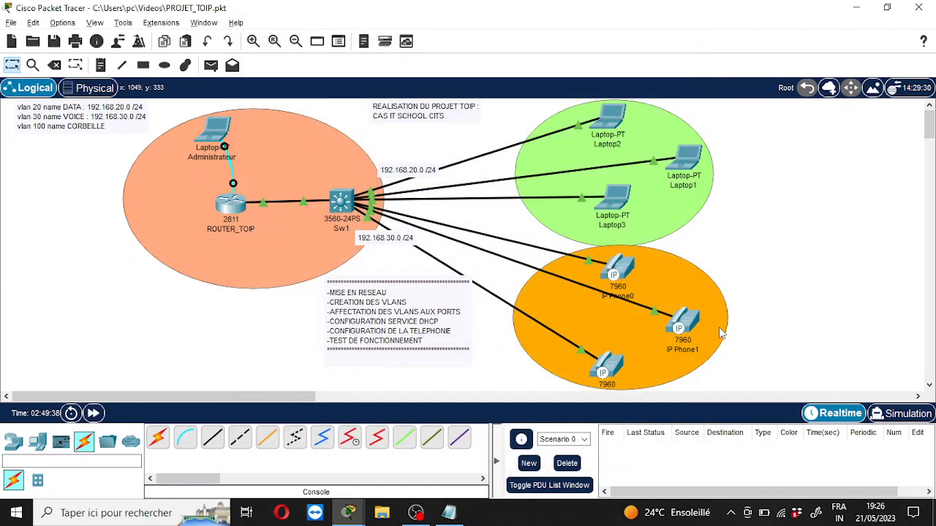
Step: Plug the IP_PHONE_POWER_ADAPTER into the back of IP Phone1 and close its window
left_click(684, 322)
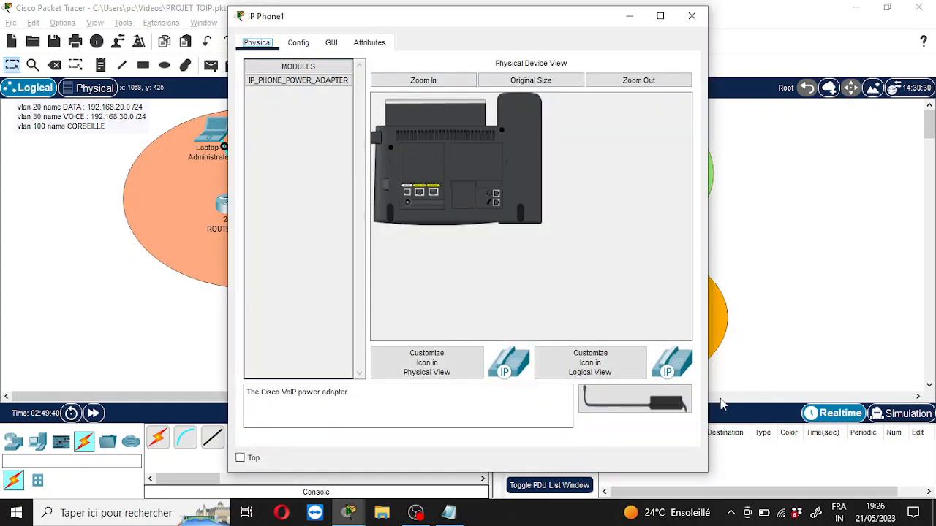
left_click_drag(648, 409, 414, 212)
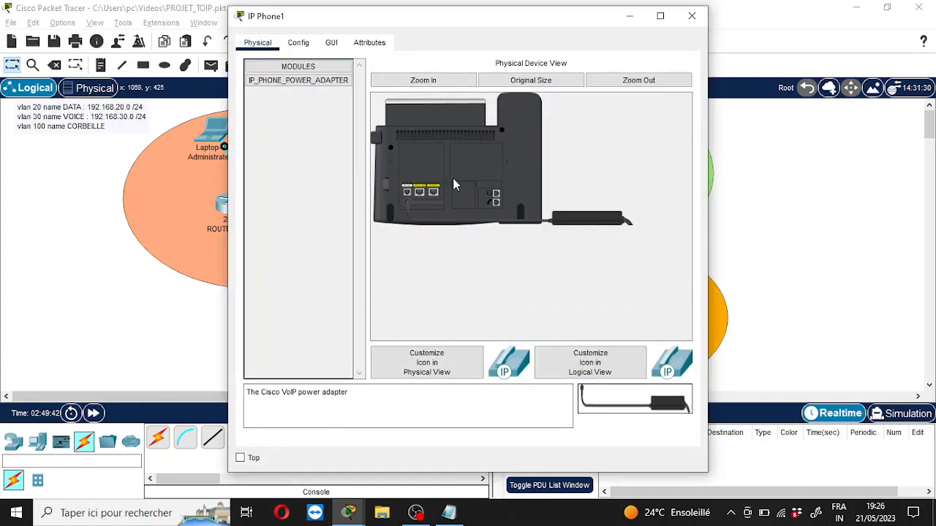
left_click(692, 15)
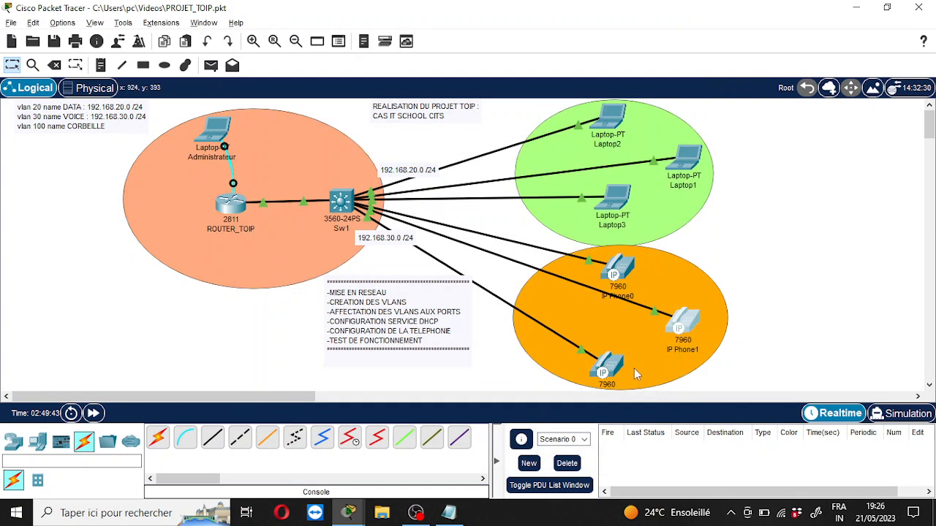
Step: Plug the IP_PHONE_POWER_ADAPTER into the back of IP Phone2 and close its window
left_click(607, 365)
left_click_drag(650, 398, 408, 208)
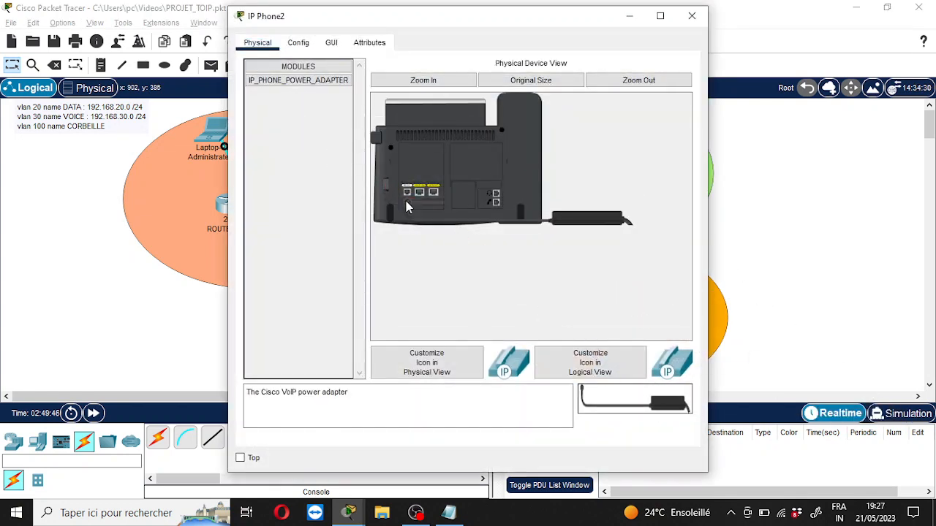
left_click(692, 15)
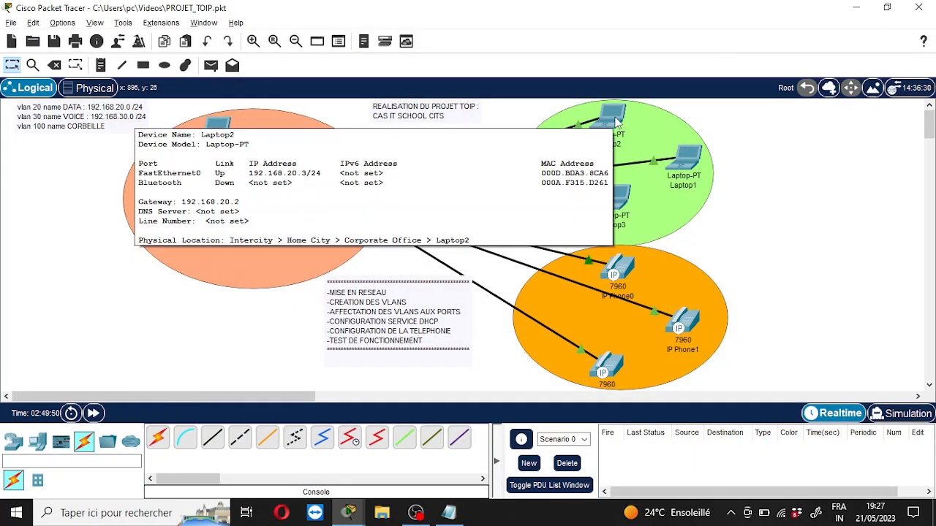
Step: Check Laptop2's IP settings in its IP configuration and with ipconfig at the command prompt, and close its window
left_click(617, 121)
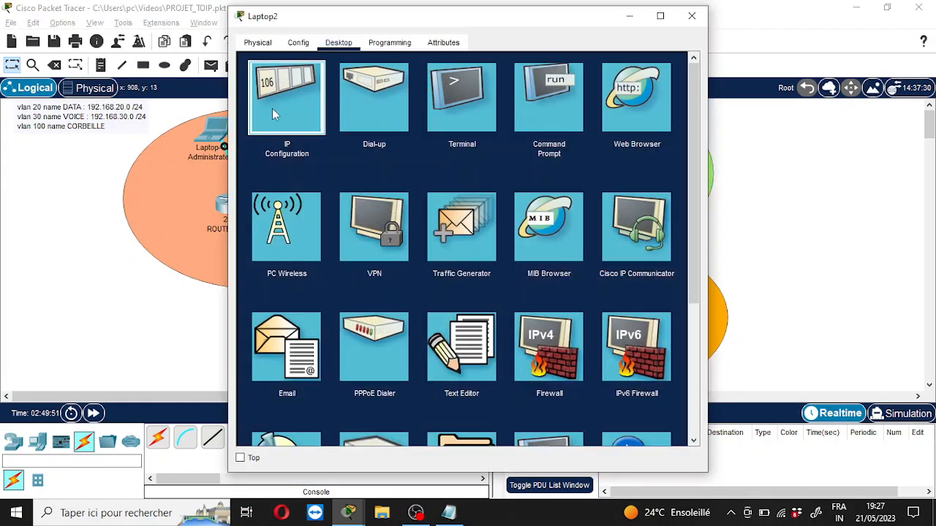
left_click(272, 108)
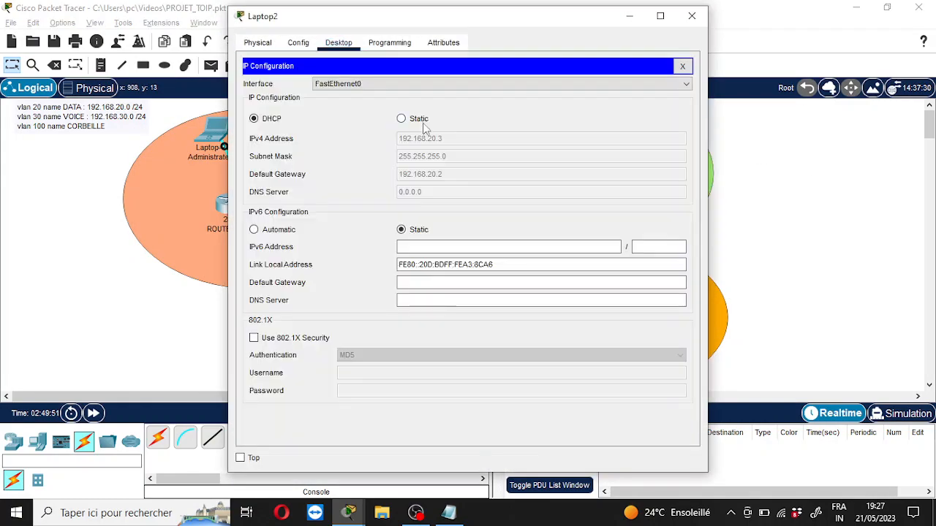
left_click(682, 66)
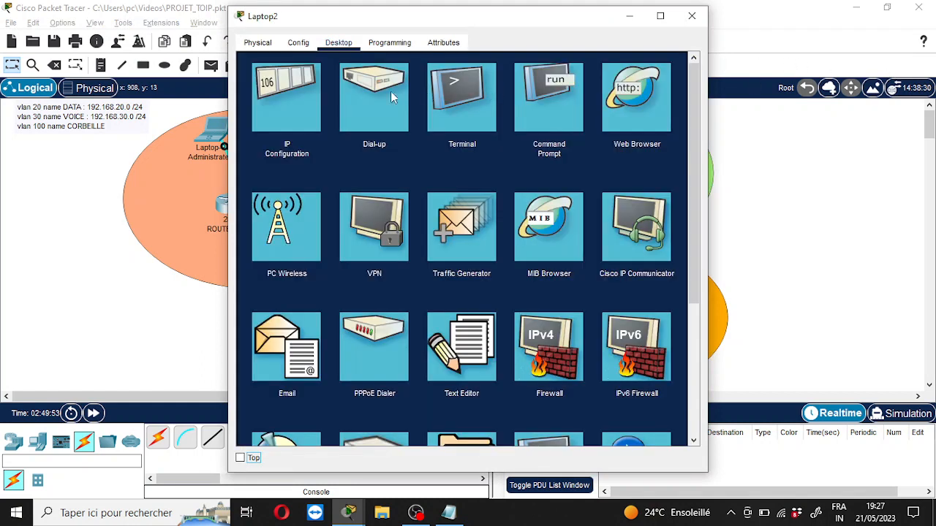
left_click(521, 88)
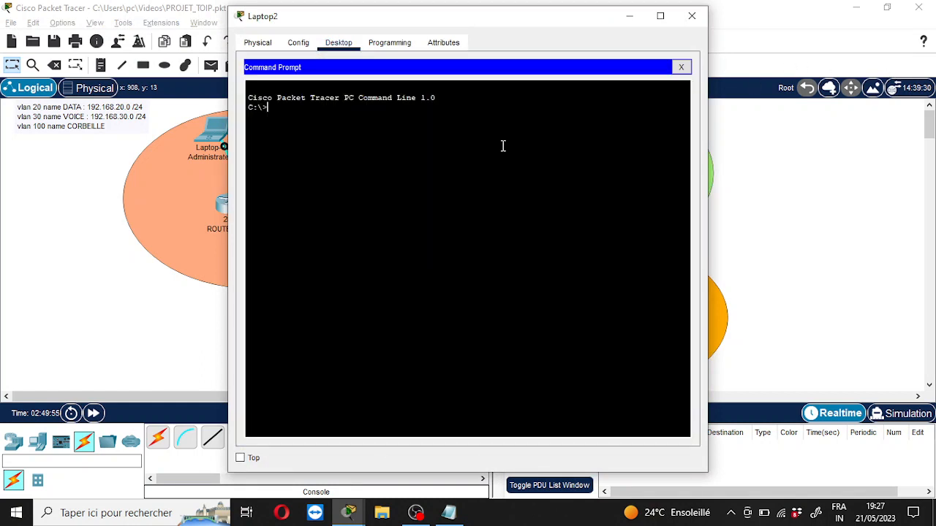
type("config")
key("Return")
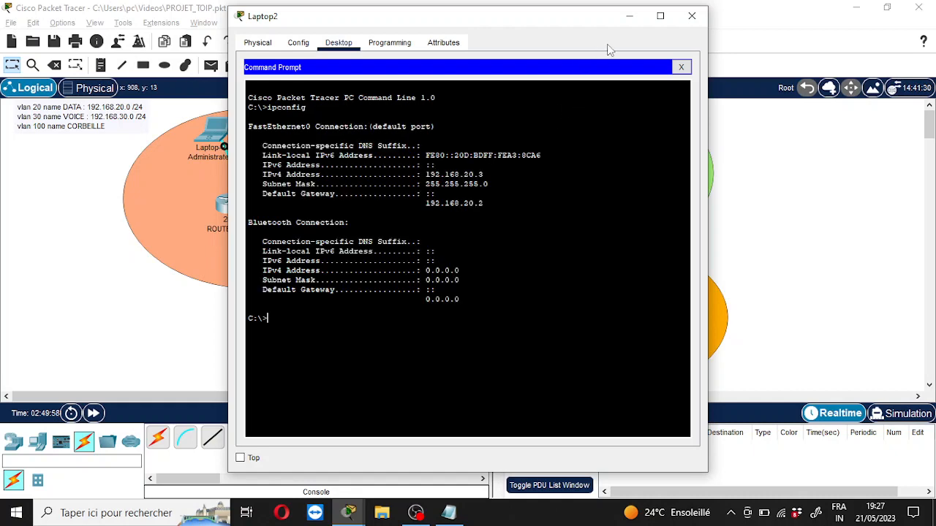
left_click(692, 15)
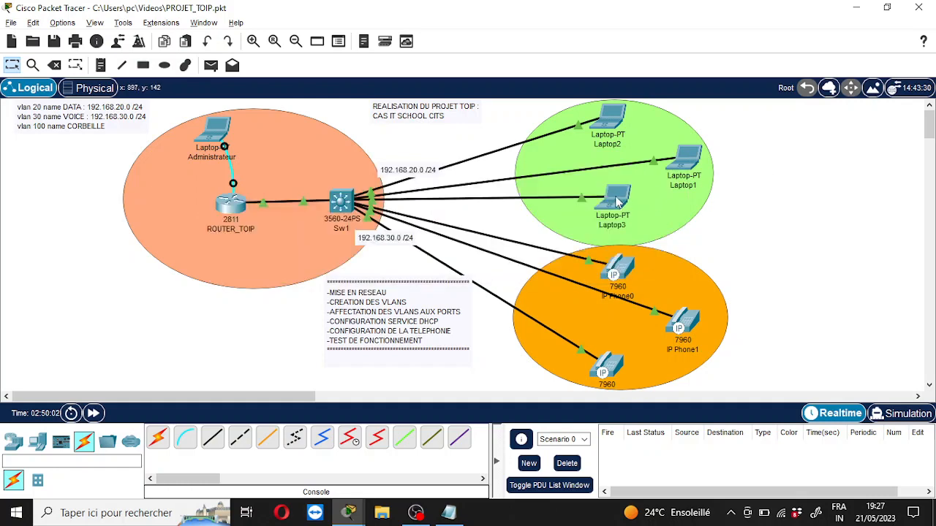
Step: Inspect the port and IP address details of Laptop3 and the IP phones in the topology
mouse_move(617, 203)
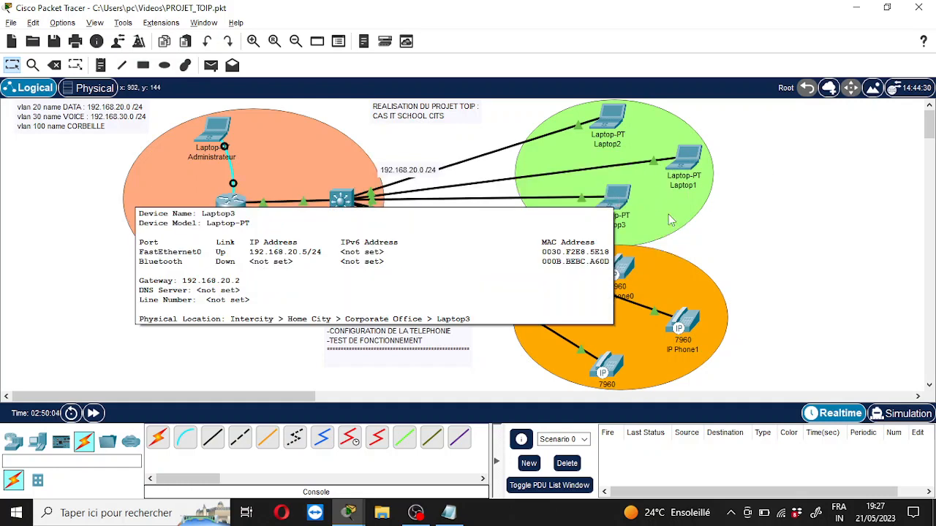
mouse_move(628, 272)
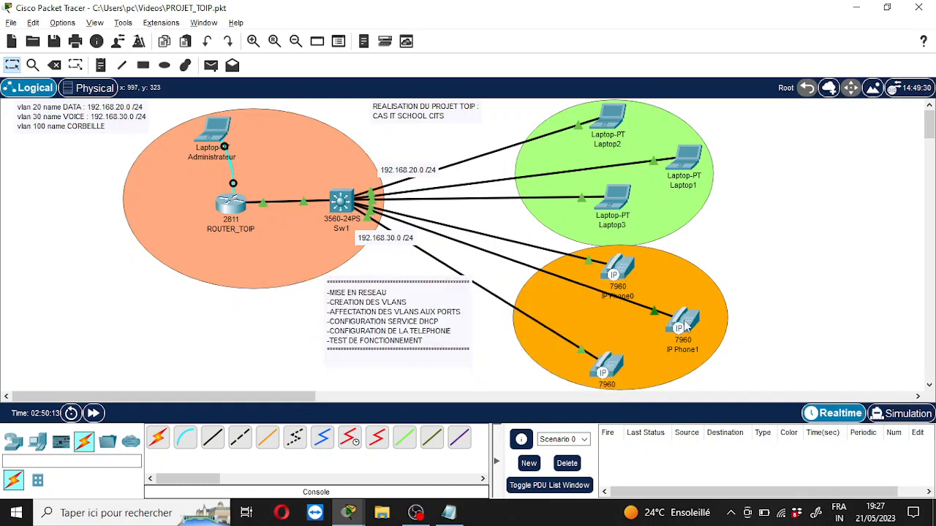
mouse_move(685, 328)
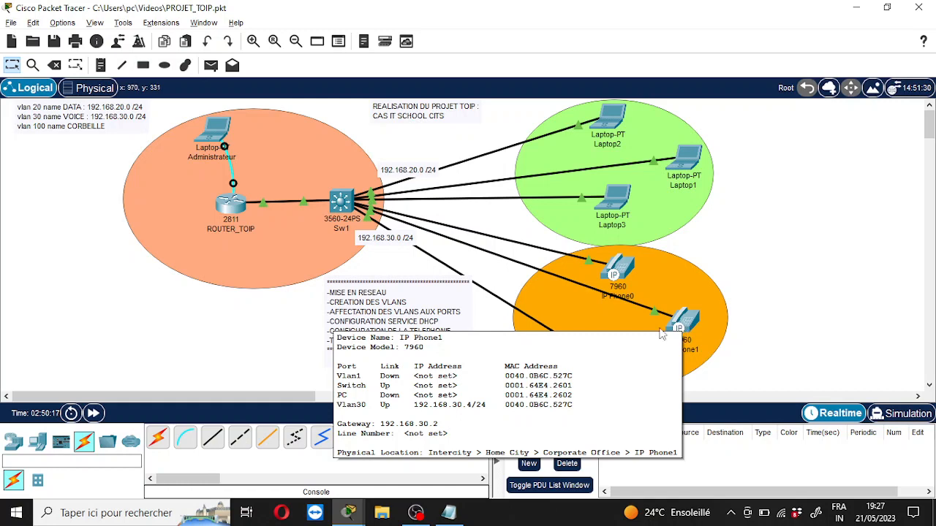
mouse_move(614, 370)
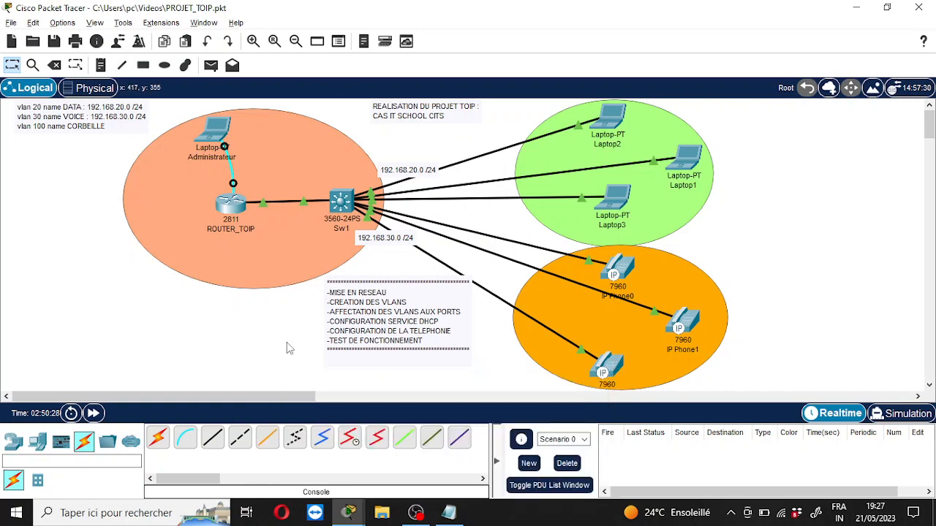
Step: Shift the project task list note slightly within the topology
left_click(443, 319)
left_click_drag(441, 314, 435, 322)
left_click(480, 315)
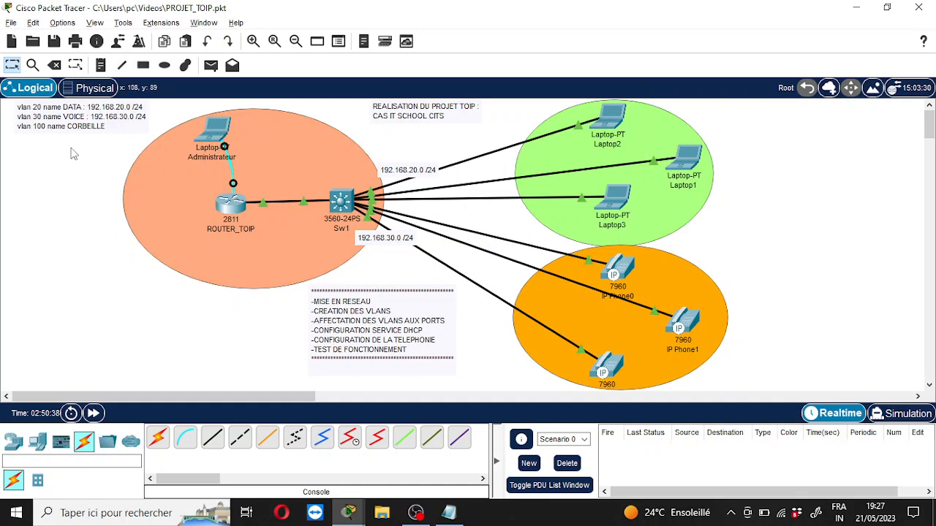
Step: In the Administrateur laptop's terminal, leave global configuration mode and exit the ROUTER_TOIP console session
left_click(219, 133)
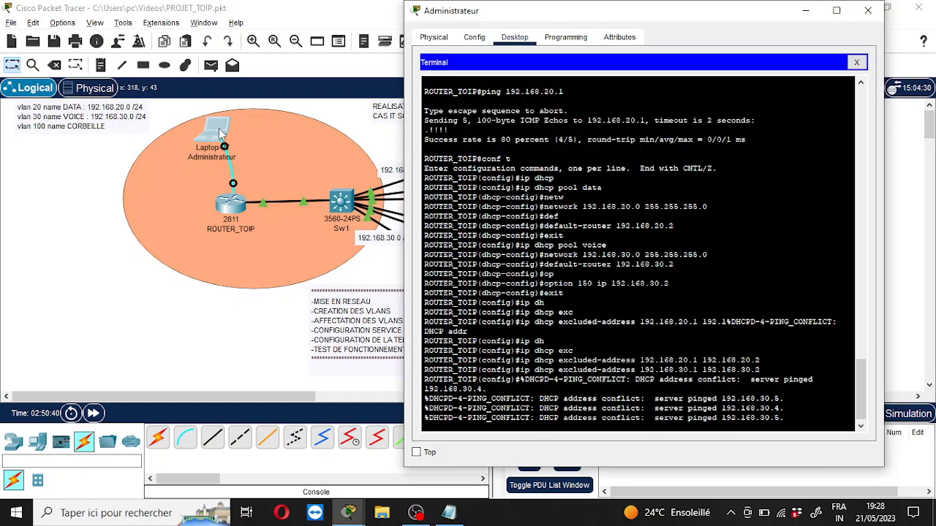
key("Return")
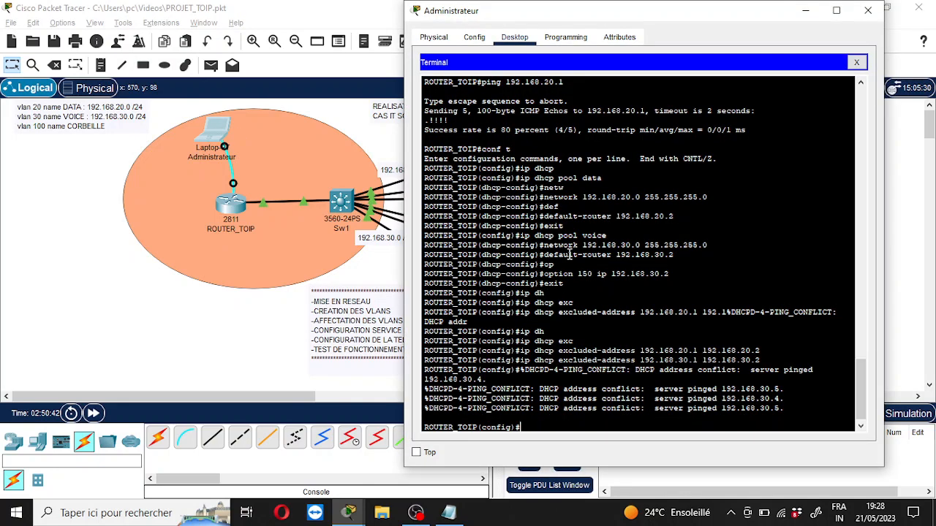
type("in")
key("BackSpace")
key("BackSpace")
type("exit")
key("Return")
type("exit")
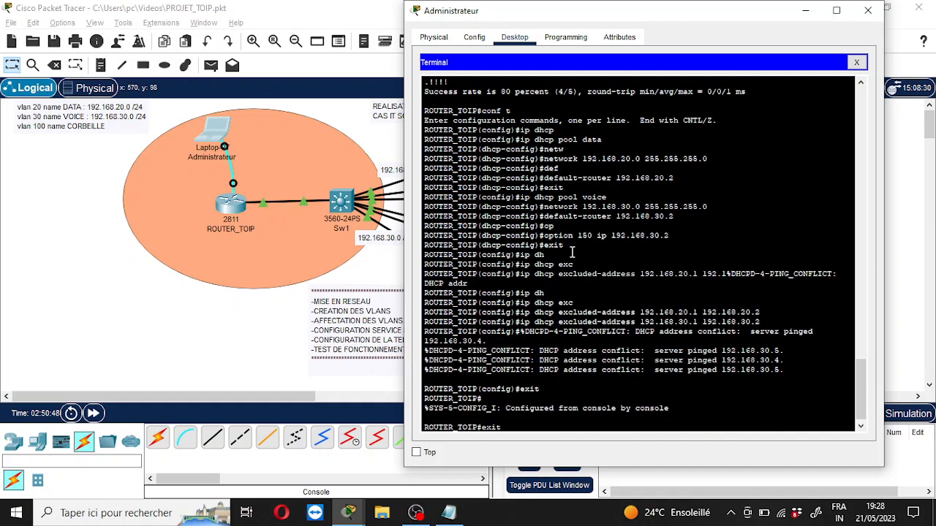
key("Return")
Step: Restart the ROUTER_TOIP console session and enter privileged mode, then global configuration mode with conf t
key("Return")
type("en")
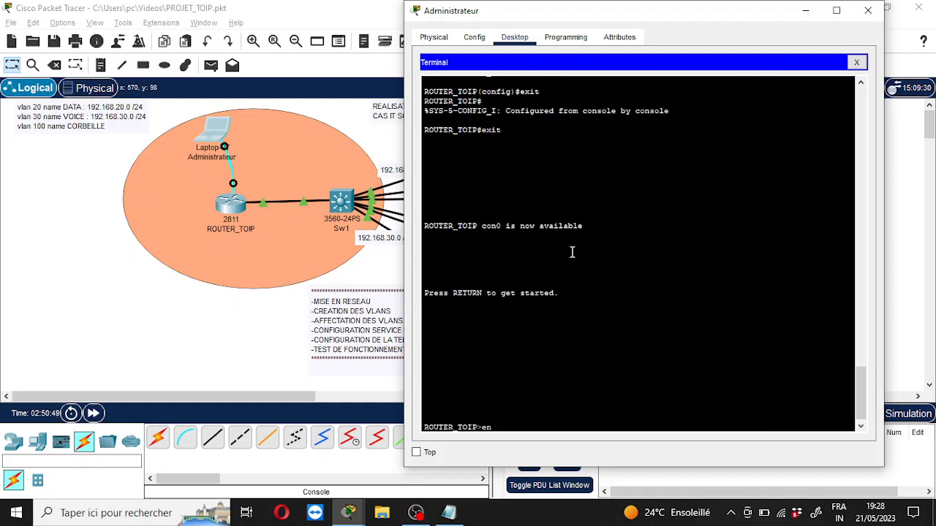
key("Tab")
key("Return")
type("conf")
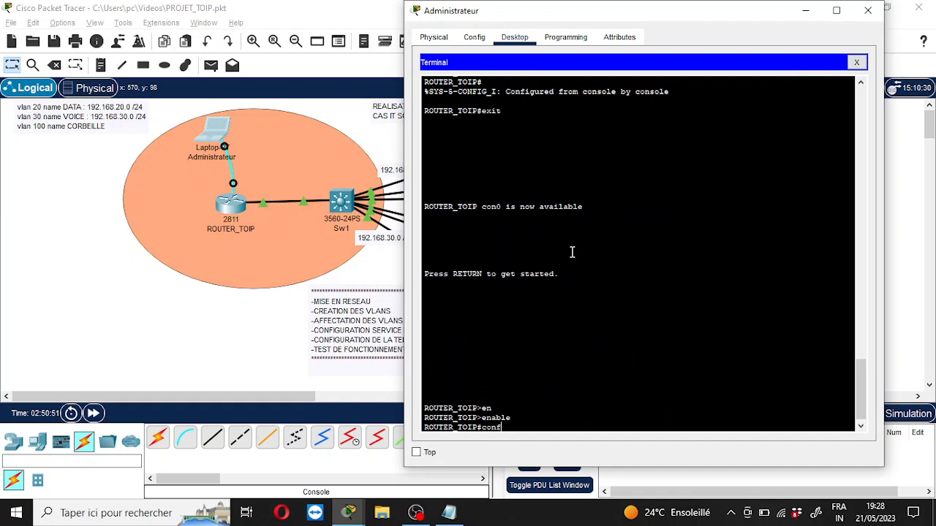
type(" t")
key("Return")
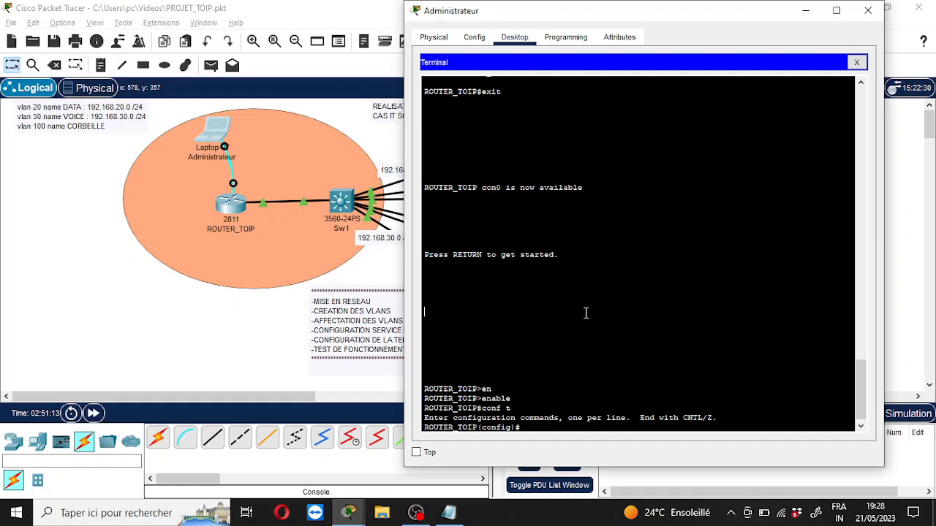
Step: Enter telephony-service configuration mode on ROUTER_TOIP and list its available commands
left_click(692, 257)
type("tel")
key("Tab")
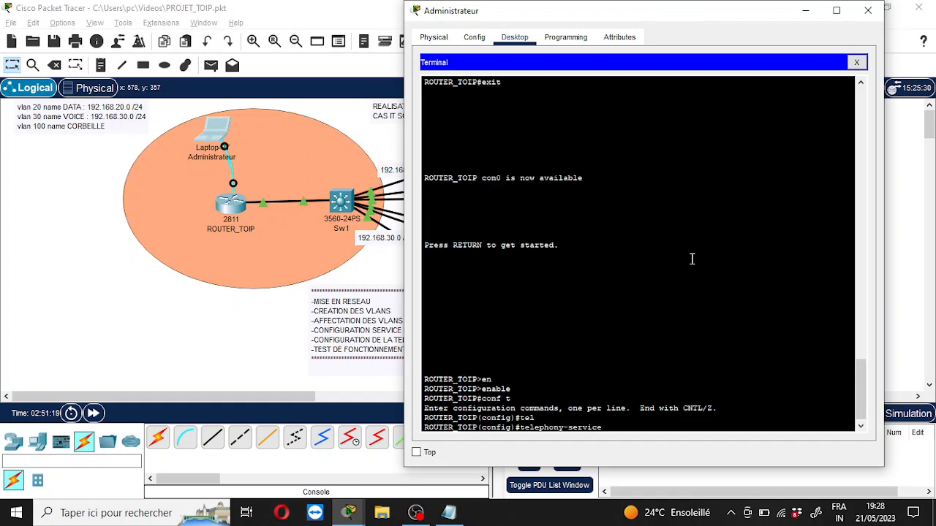
key("Return")
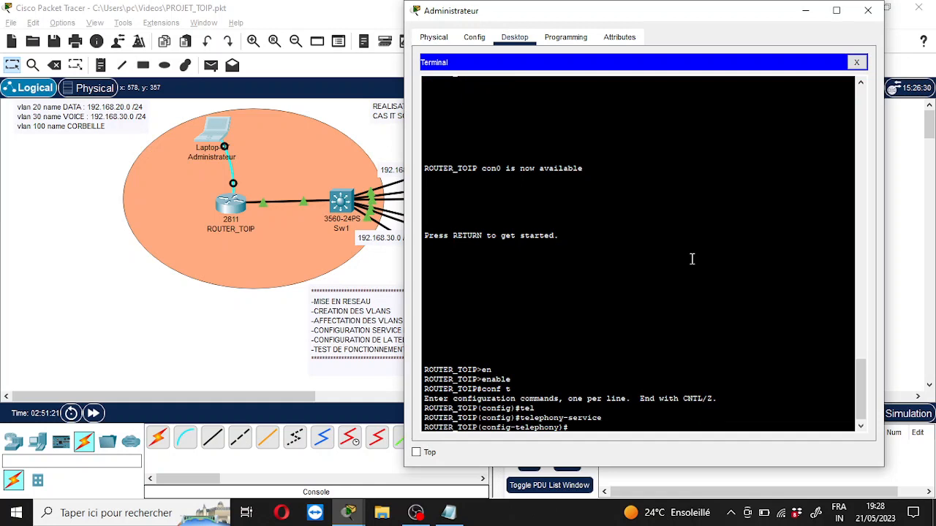
type("?")
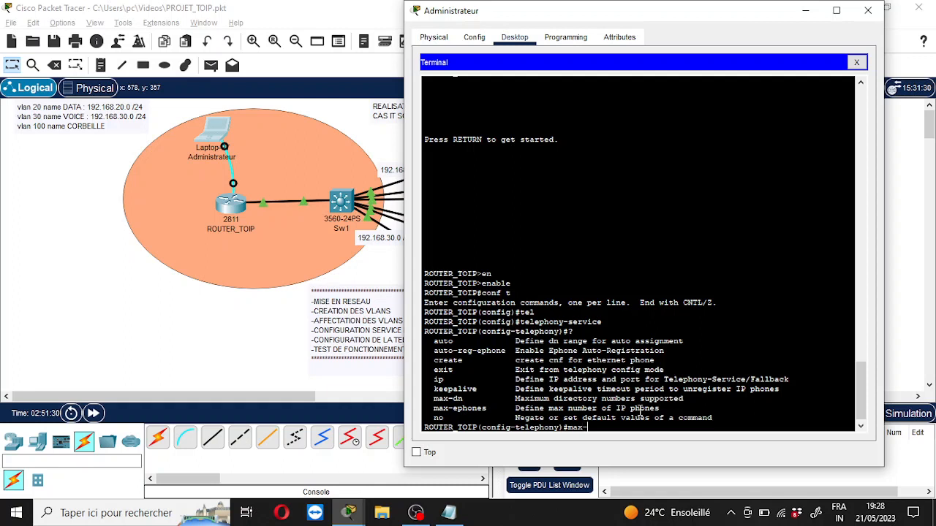
Step: Set the telephony service's maximum number of IP phones with max-ephones 30
type("e")
key("Tab")
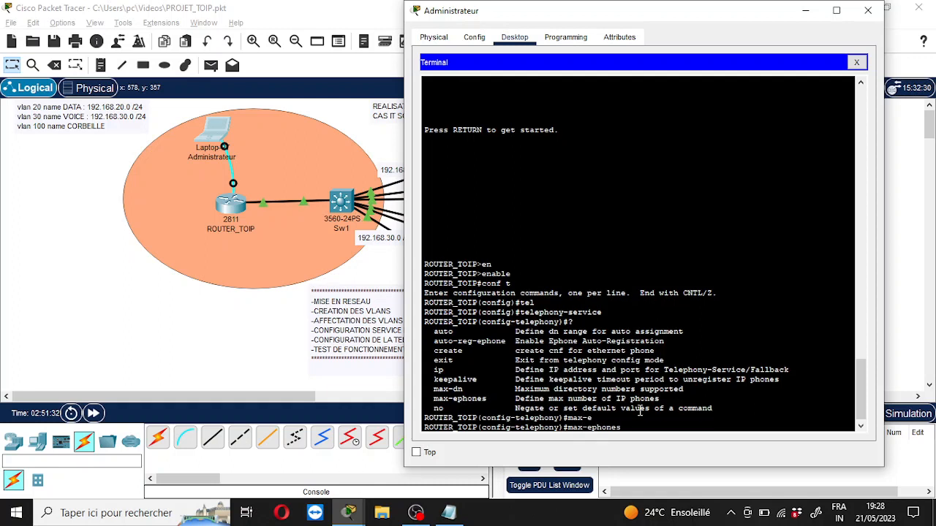
type("30")
key("Return")
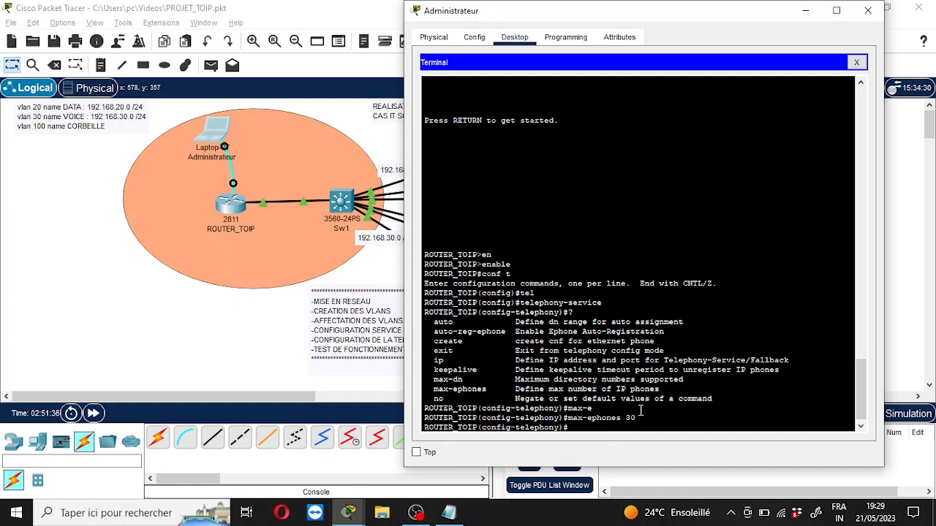
Step: Limit the telephony service's directory numbers with max-dn 10 and exit to global configuration mode
key("Up")
key("Delete")
type("1")
key("Left")
key("Left")
key("BackSpace")
key("BackSpace")
key("BackSpace")
key("BackSpace")
key("BackSpace")
key("BackSpace")
key("BackSpace")
type("dn")
key("Return")
type("exi")
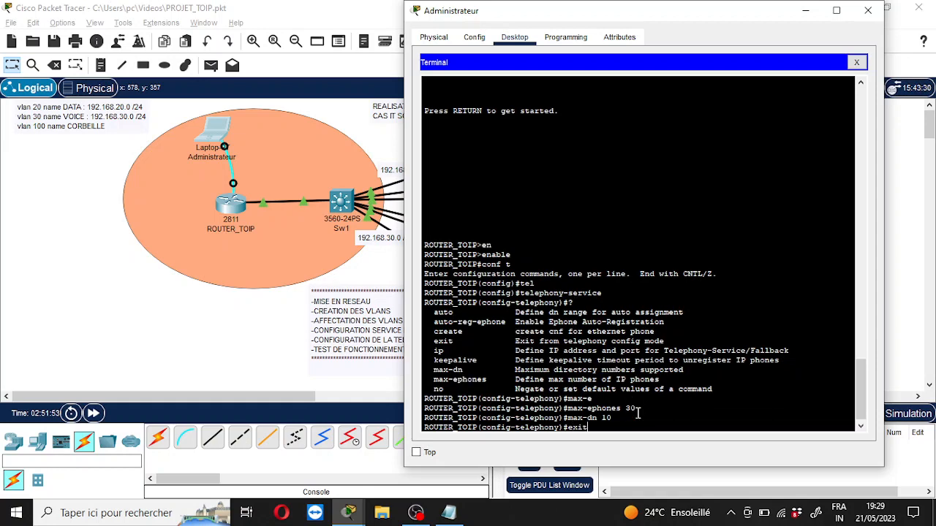
key("Return")
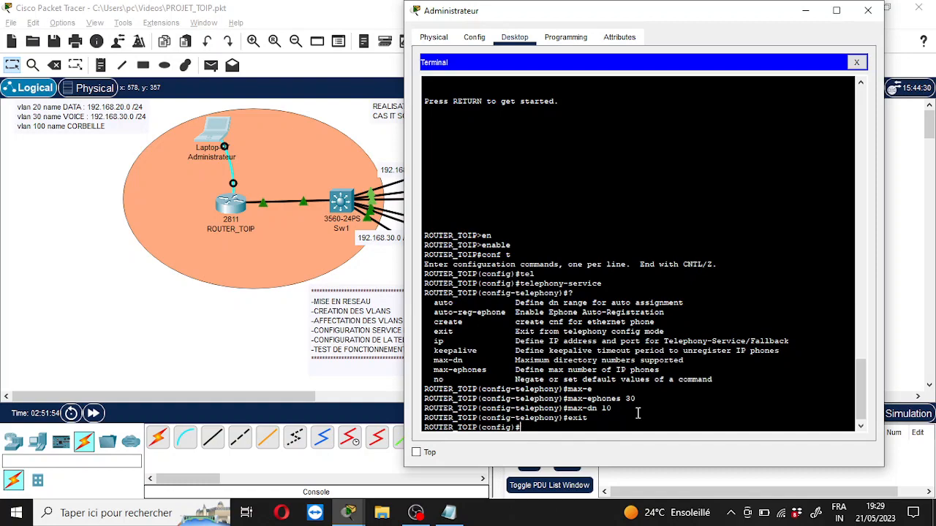
Step: Switch to the ToipCisco notes in Notepad, look up the ip source-address command under telephony-service, and return to Packet Tracer
type("ep")
left_click(448, 513)
left_click(337, 347)
scroll(337, 347, "down", 2)
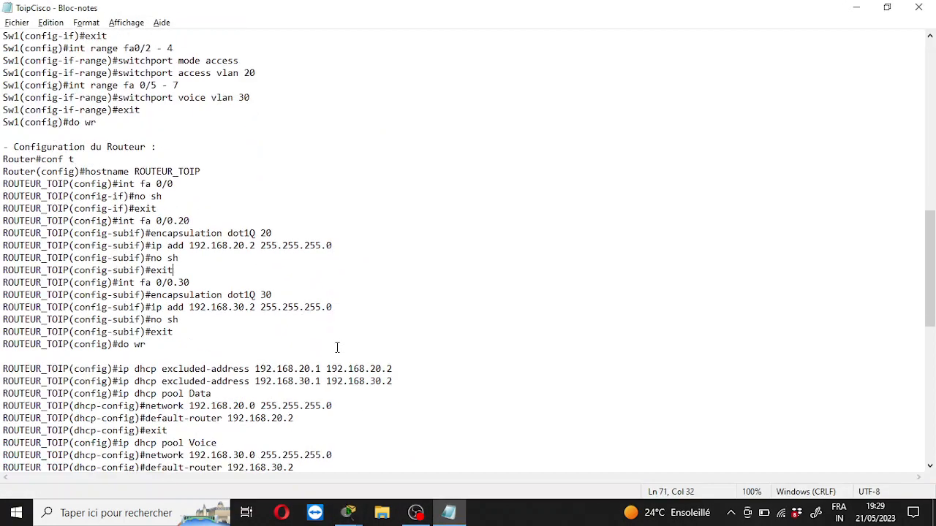
scroll(337, 347, "down", 10)
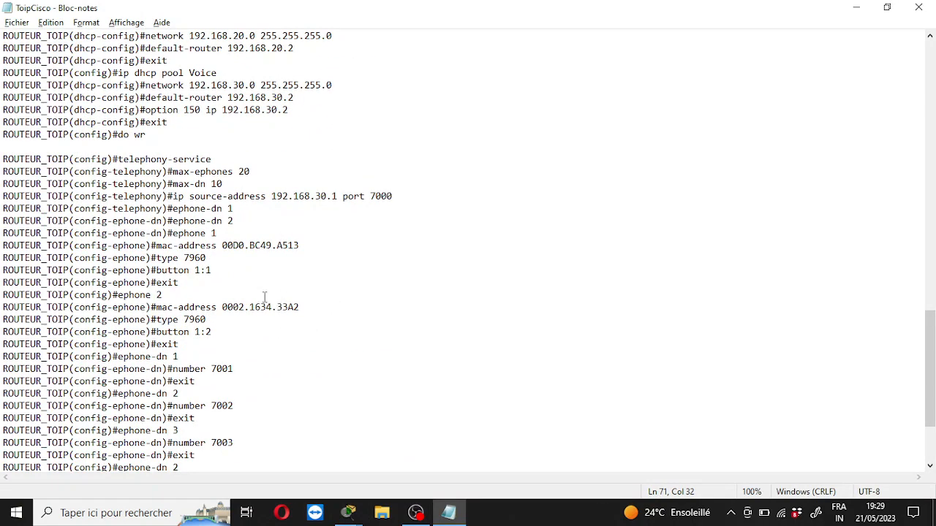
scroll(216, 266, "up", 1)
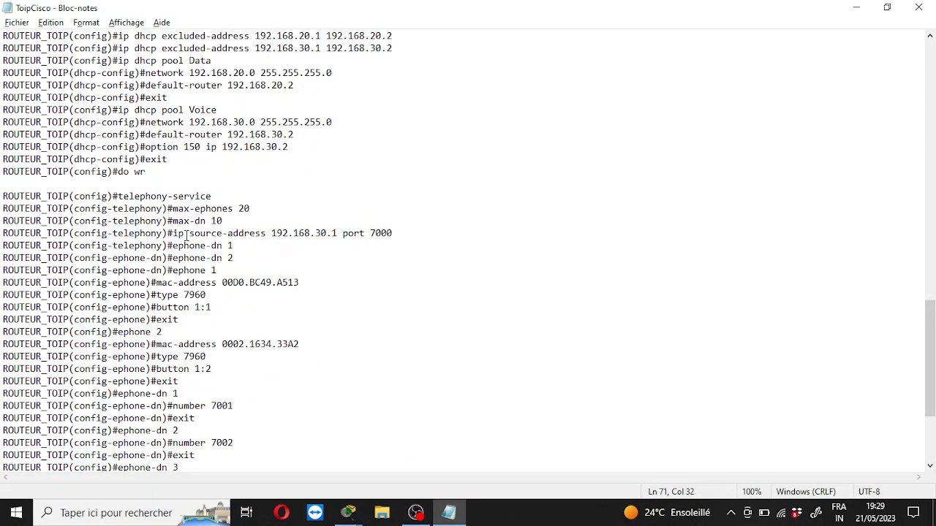
left_click_drag(172, 233, 418, 230)
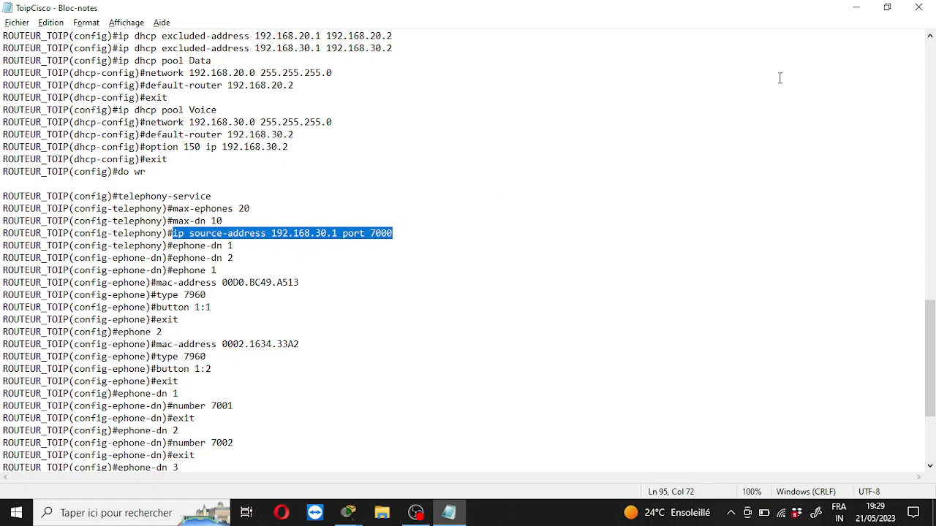
left_click(856, 8)
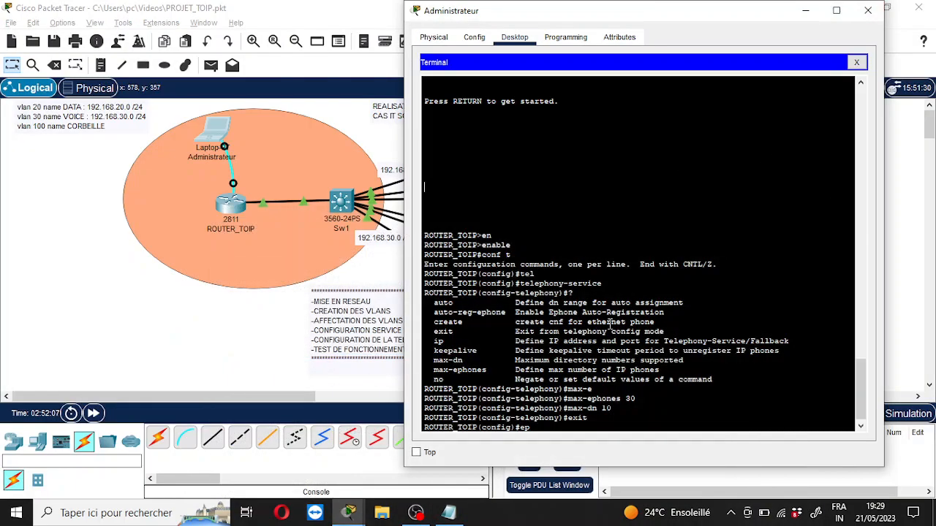
Step: Clear the partial command in the router terminal and re-enter telephony-service configuration mode
key("BackSpace")
key("BackSpace")
type("exit")
key("BackSpace")
key("BackSpace")
key("BackSpace")
key("BackSpace")
type("telephony-service")
key("Return")
Step: Set the telephony service's ip source-address to 192.168.30.2 port 7000 and exit to global configuration mode
type("ip")
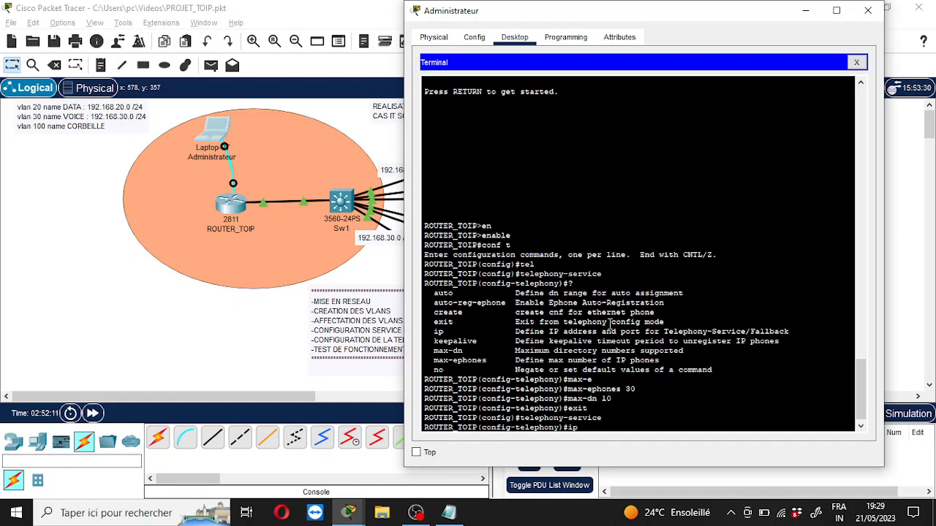
type(" so")
key("Tab")
type("1")
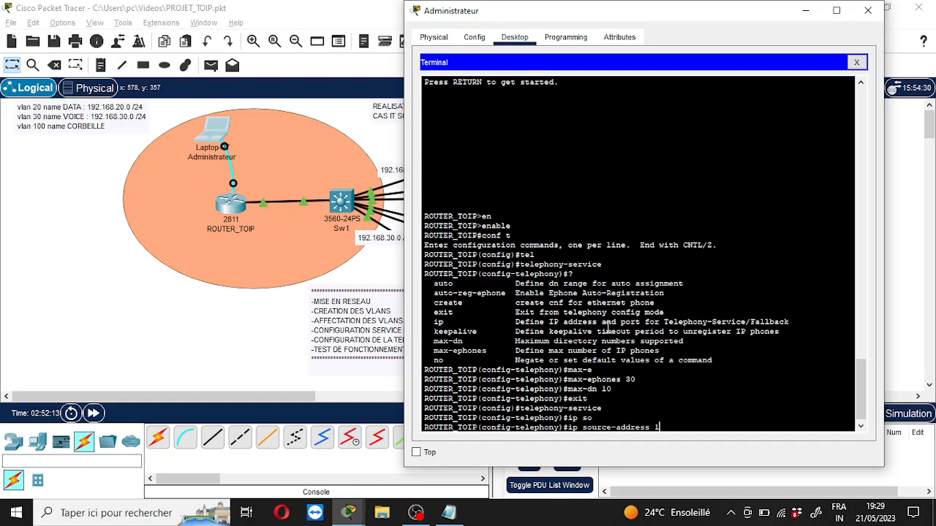
type("92.168.30.2")
type("po")
key("Tab")
type("7")
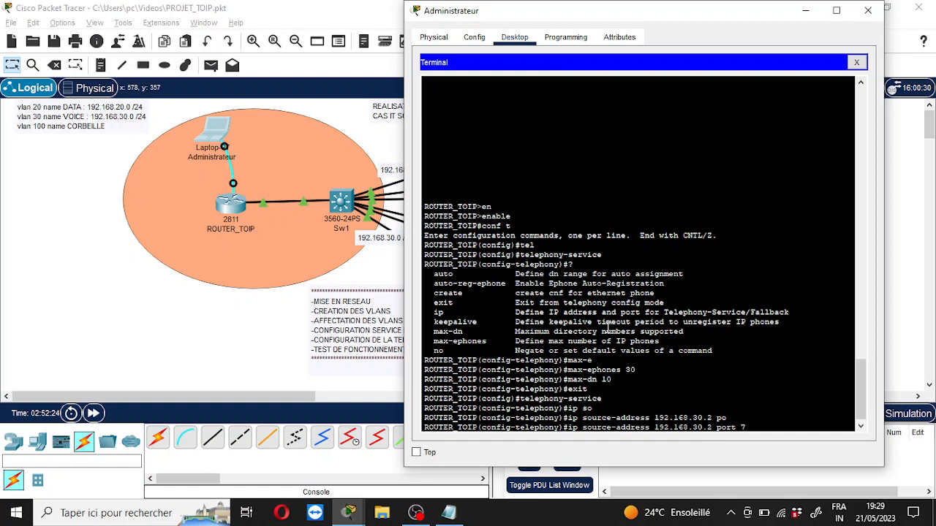
type("000")
key("Return")
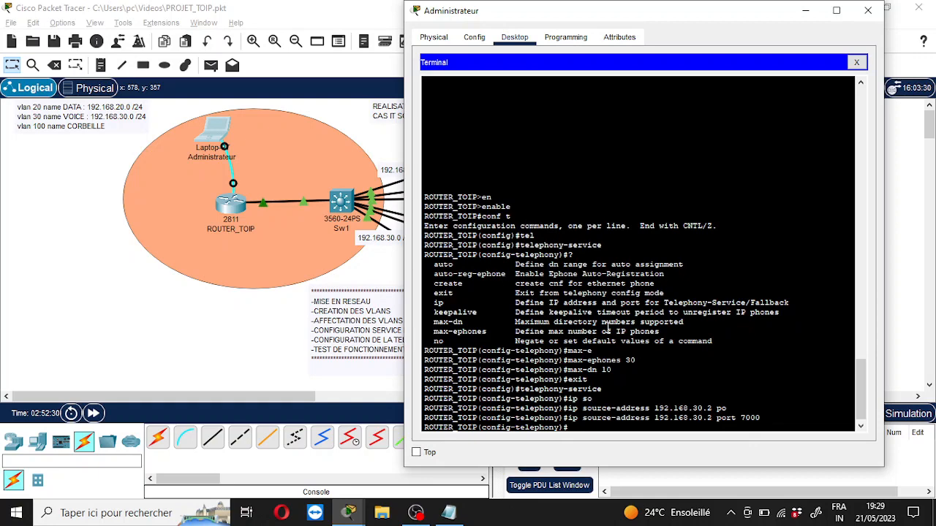
type("exit")
key("Return")
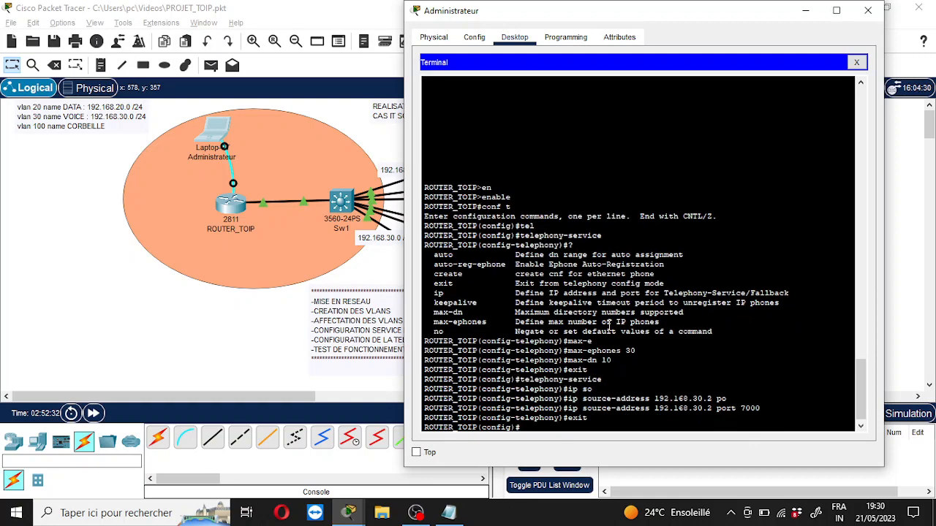
Step: Switch to the ToipCisco notes in Notepad, review the ephone-dn and ephone commands after ip source-address, and return to Packet Tracer
left_click(447, 508)
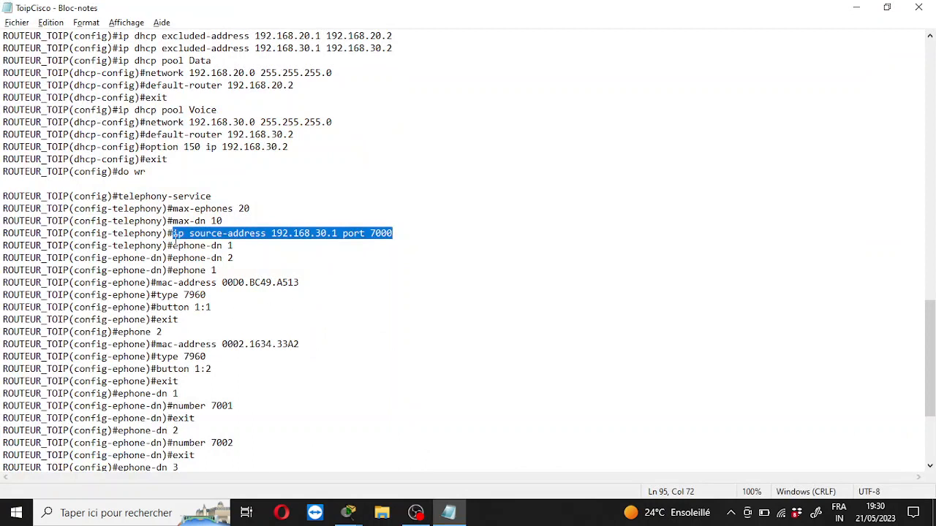
left_click_drag(174, 241, 241, 251)
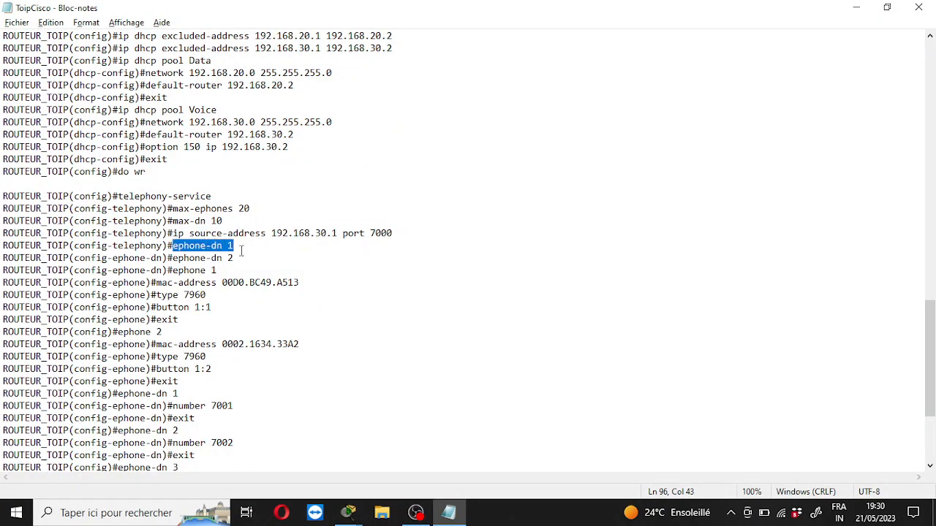
scroll(242, 251, "down", 1)
left_click(224, 234)
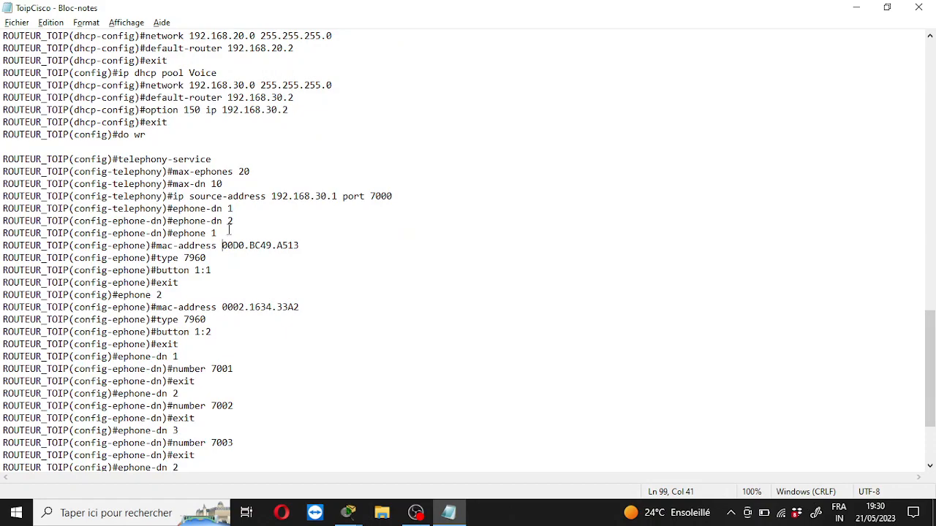
scroll(334, 188, "down", 1)
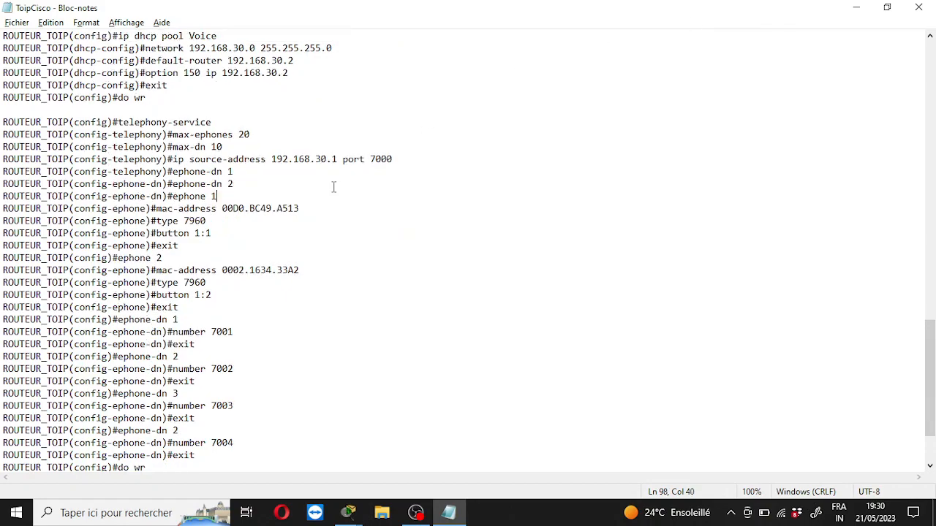
left_click(855, 7)
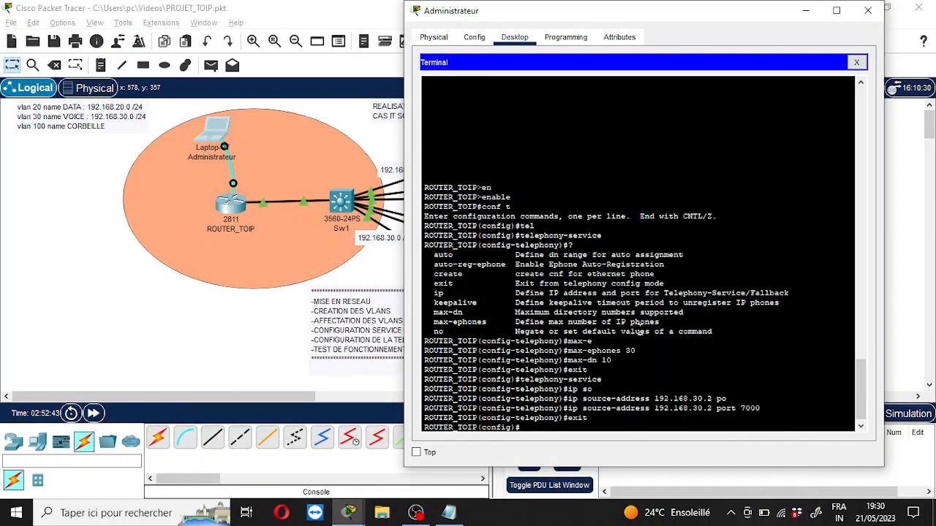
Step: Enter ephone 1 configuration mode on ROUTER_TOIP and list its available commands
type("ephone 1")
key("BackSpace")
key("BackSpace")
type("1")
key("Return")
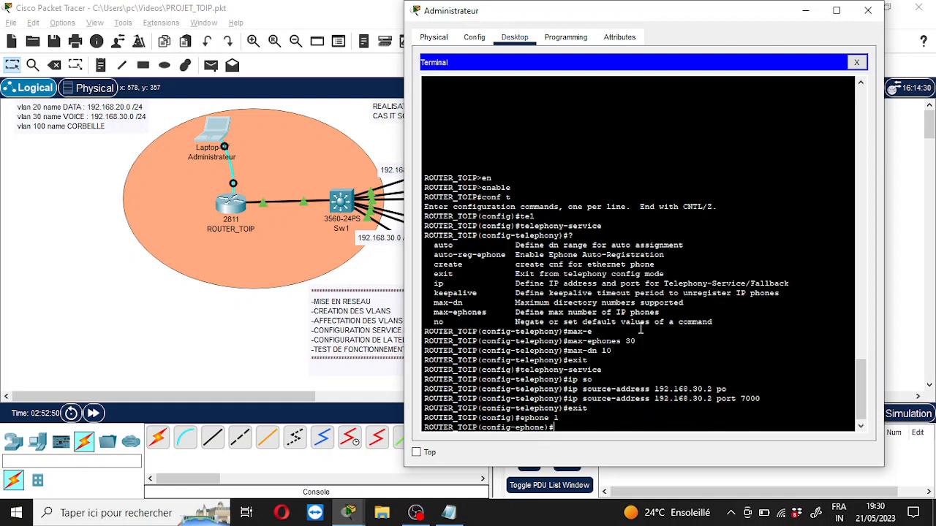
type("?")
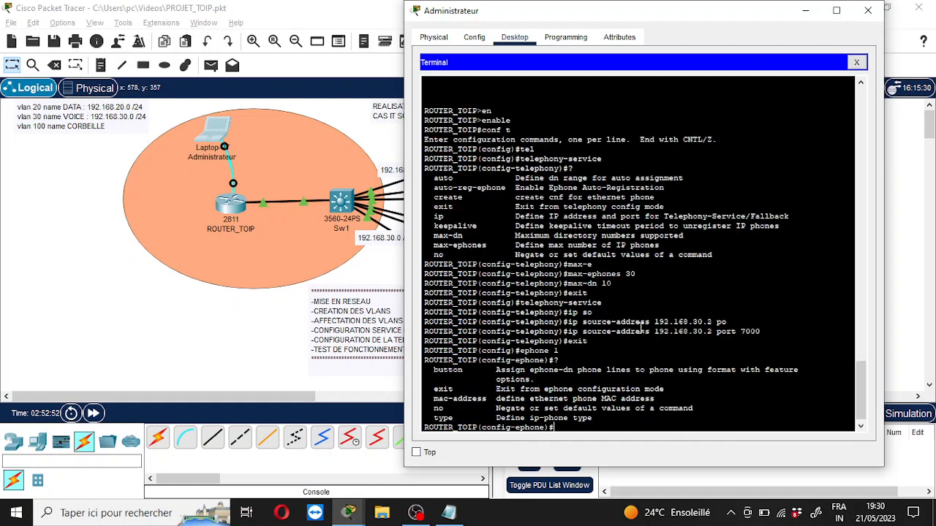
Step: Set the phone type of ephone 1 to 7960
type("typ")
key("Tab")
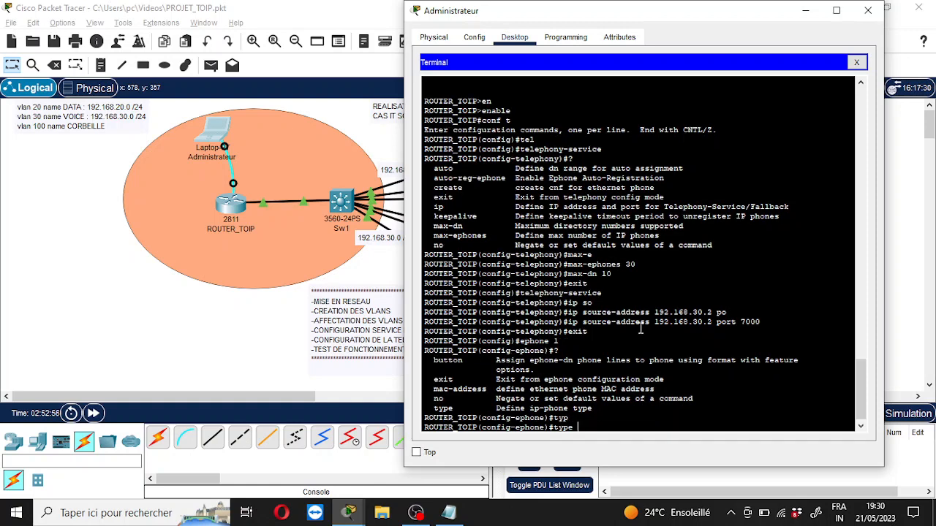
type("796")
left_click(194, 379)
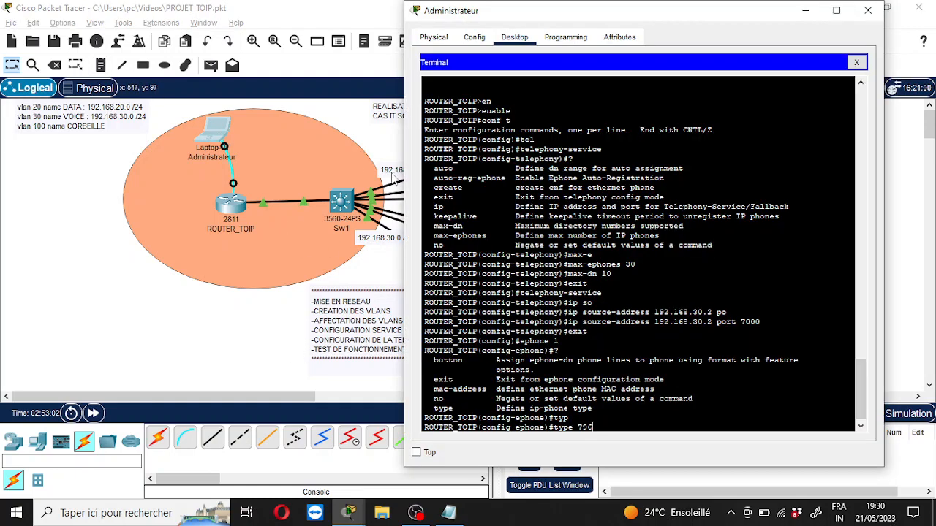
left_click(218, 133)
type("0")
key("Return")
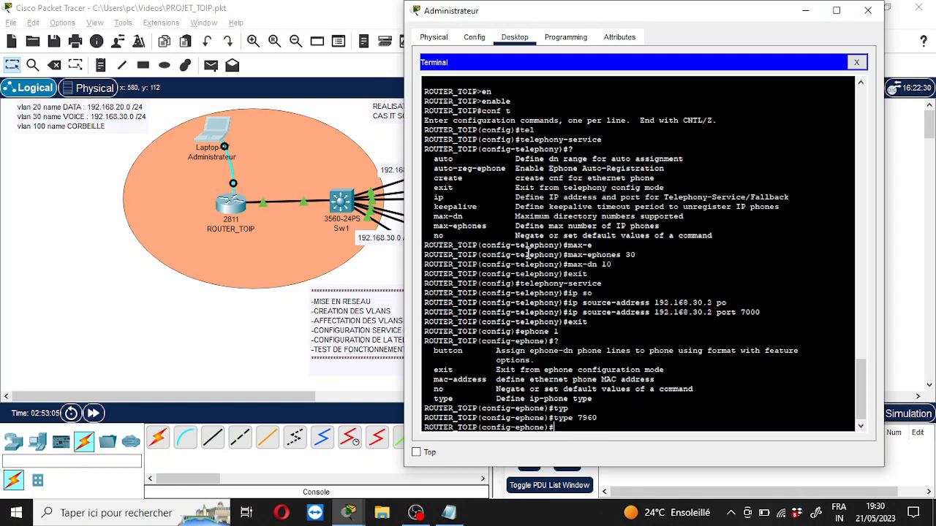
Step: Try to assign IP Phone0's MAC address 000A.f3ec.0587 to ephone 1, reading it from the phone's details in the topology
type("mac")
key("Tab")
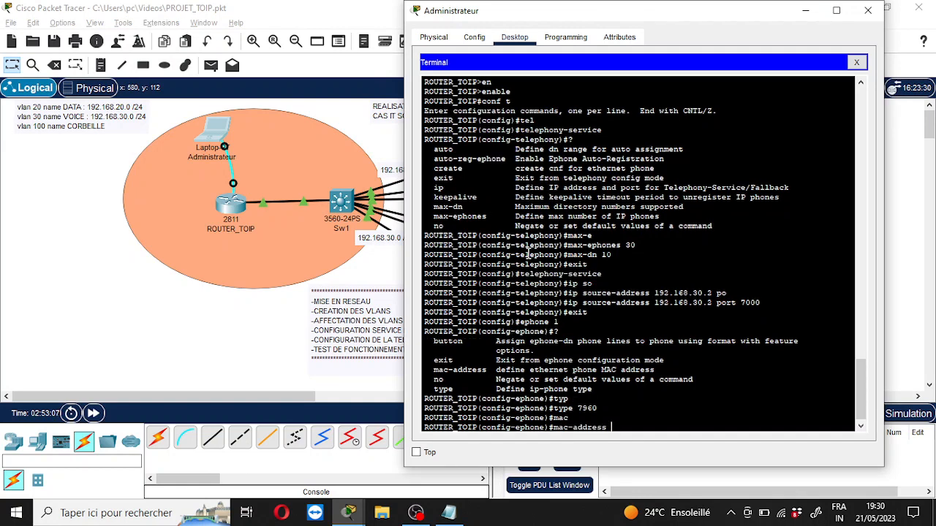
left_click(262, 357)
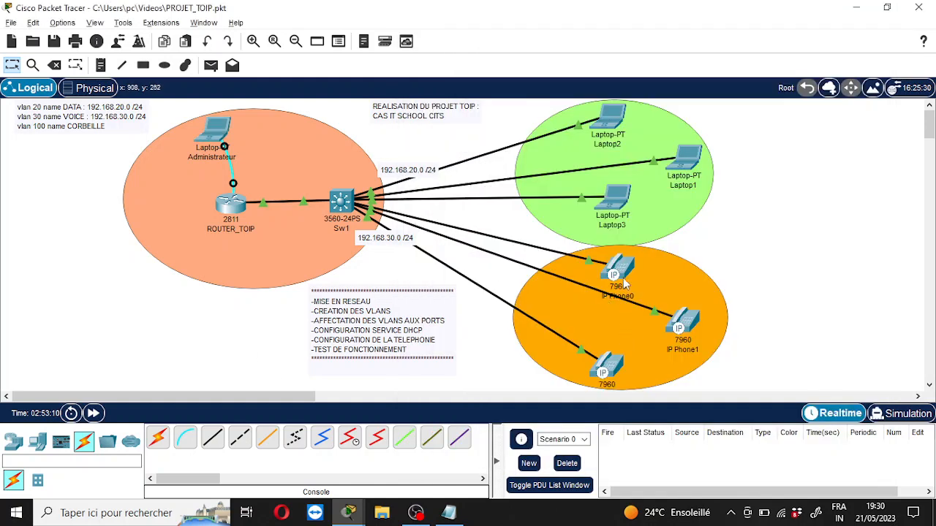
mouse_move(625, 273)
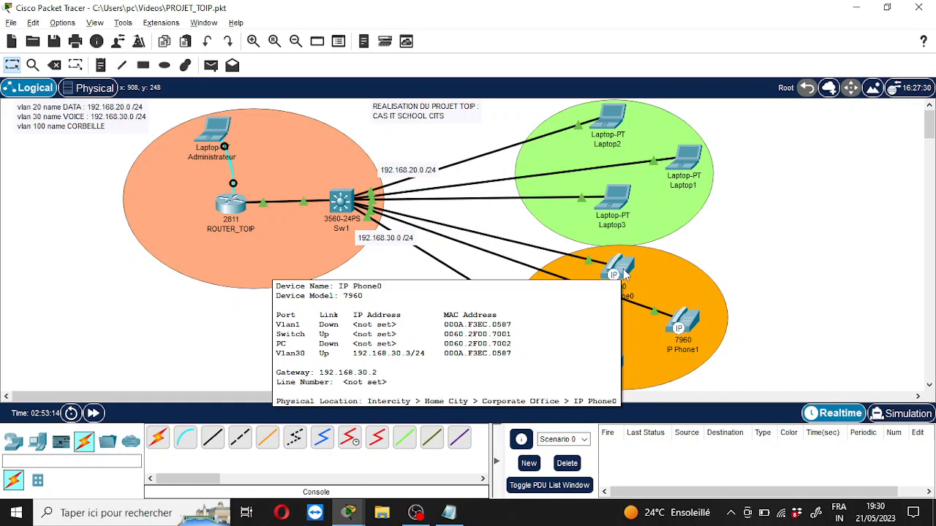
left_click(221, 131)
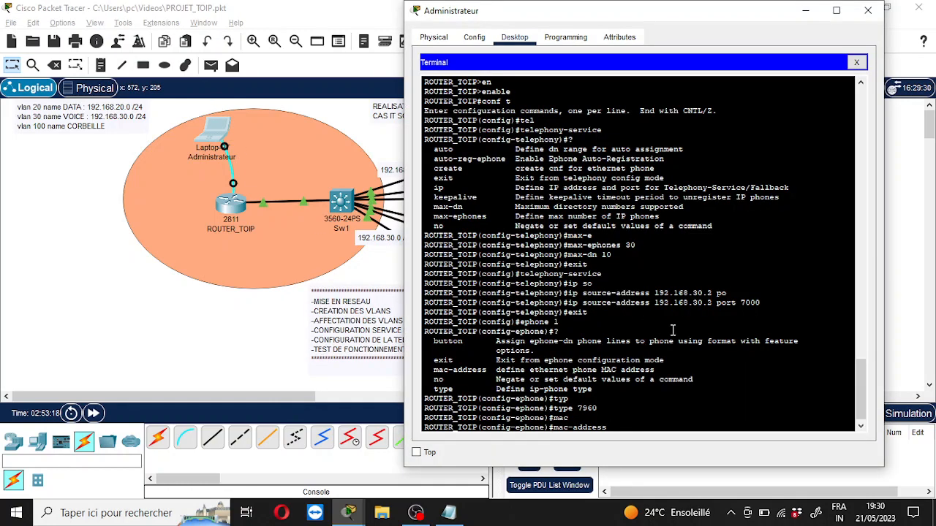
type("000A.")
left_click(144, 349)
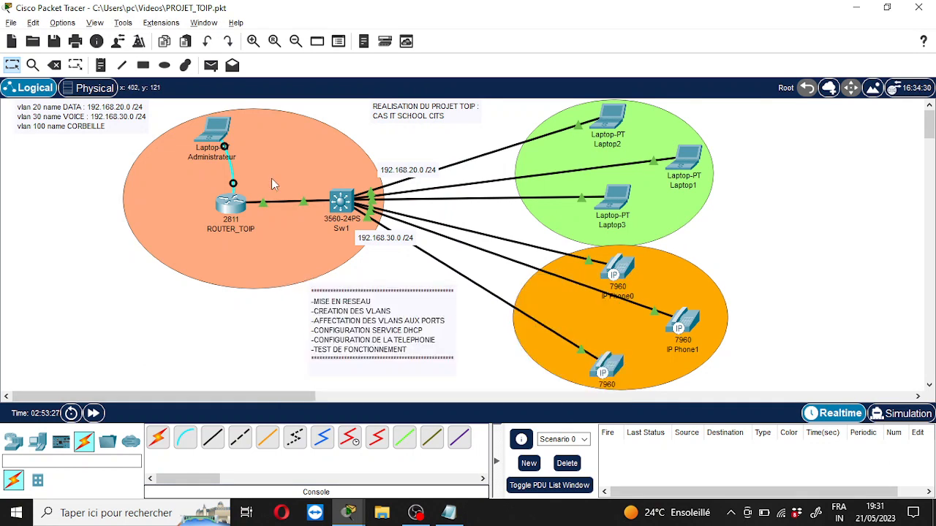
left_click(218, 133)
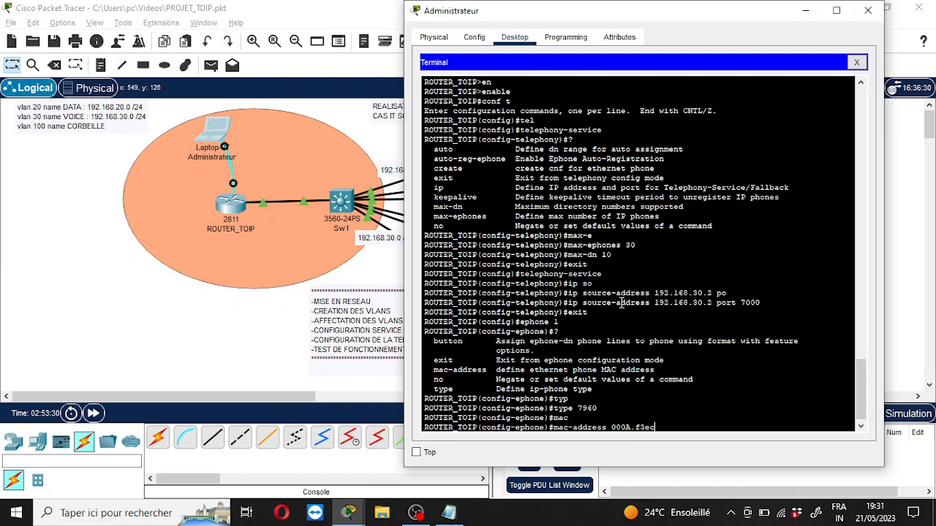
left_click(228, 359)
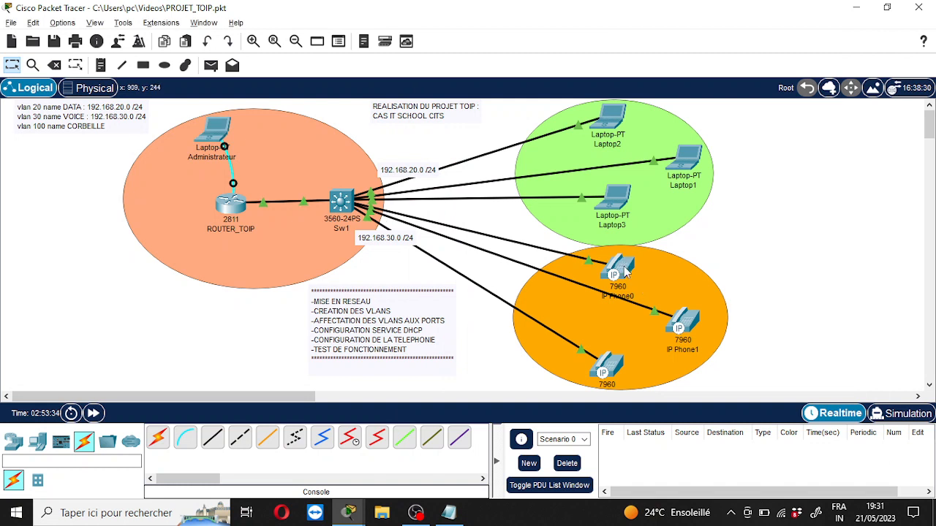
mouse_move(624, 271)
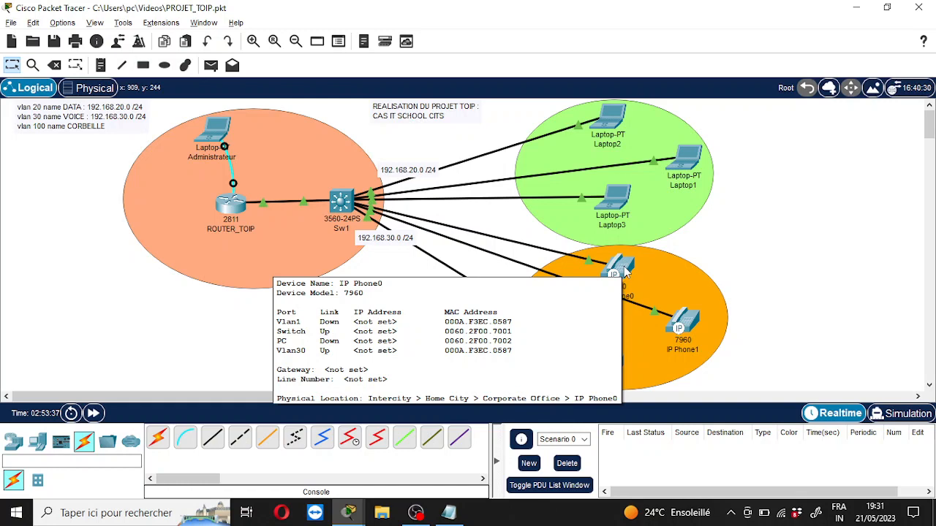
left_click(214, 130)
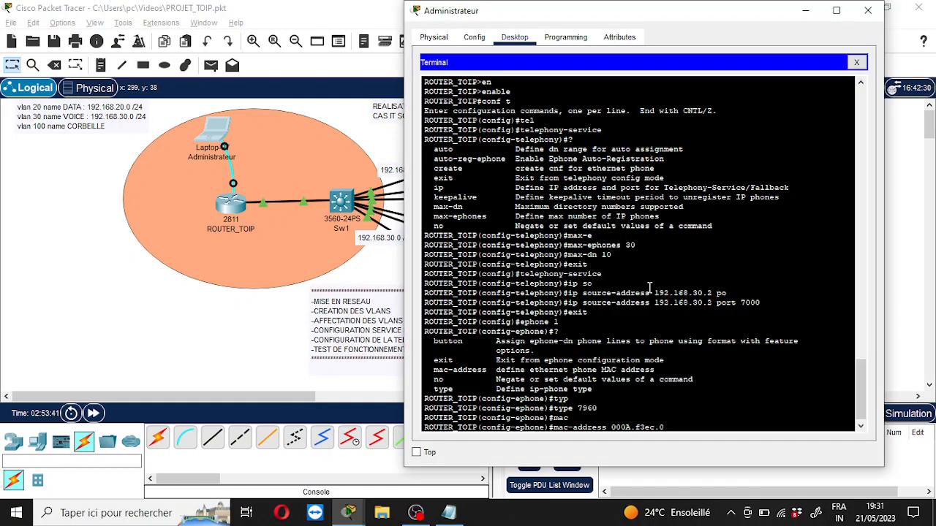
type("87")
key("Return")
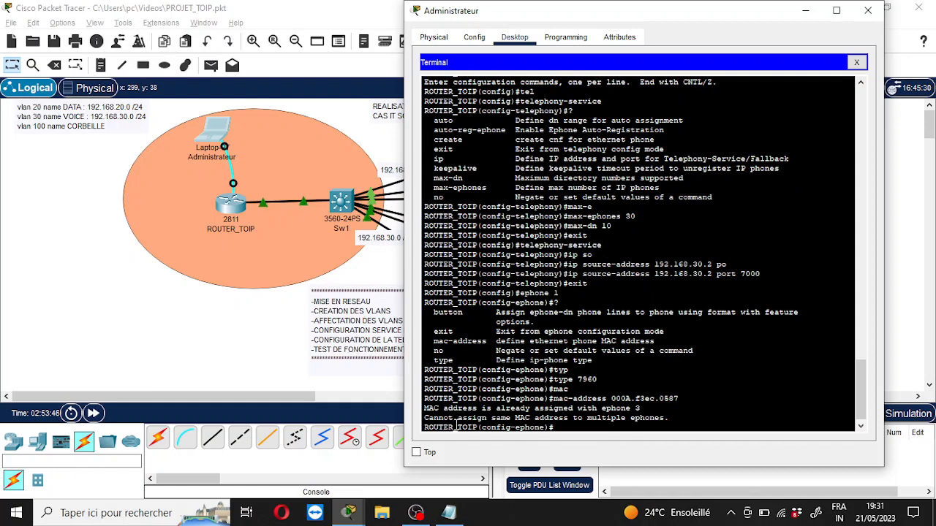
left_click_drag(496, 408, 643, 409)
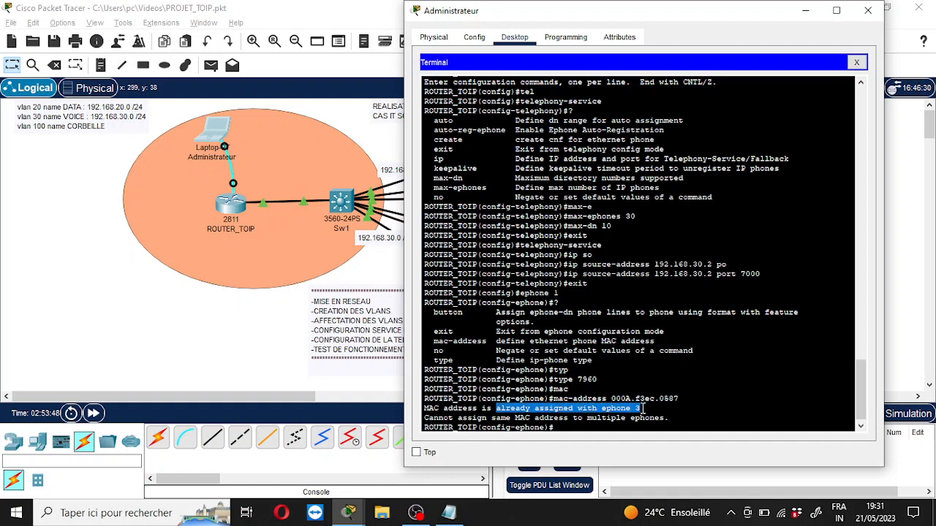
left_click(488, 407)
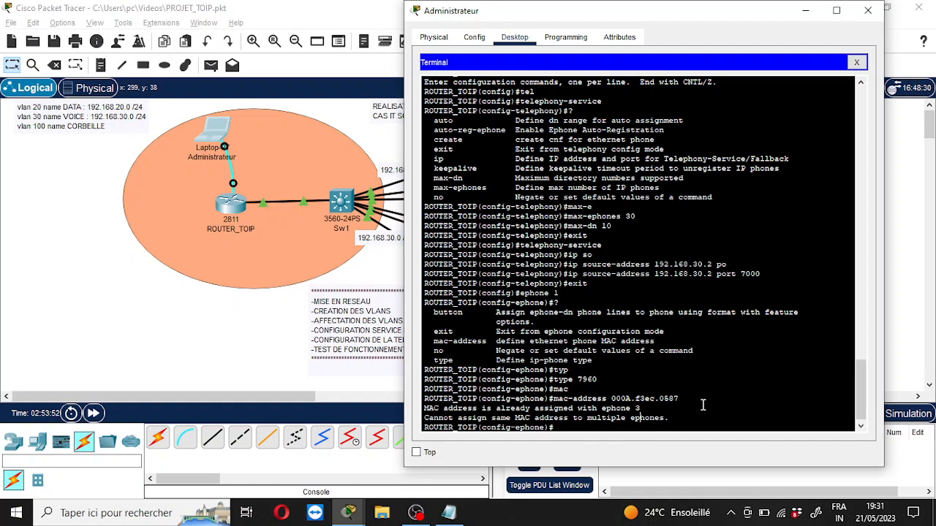
Step: Enter ephone 2 configuration mode and set its phone type to 7960
type("ephone 2")
key("Return")
key("Up")
key("Up")
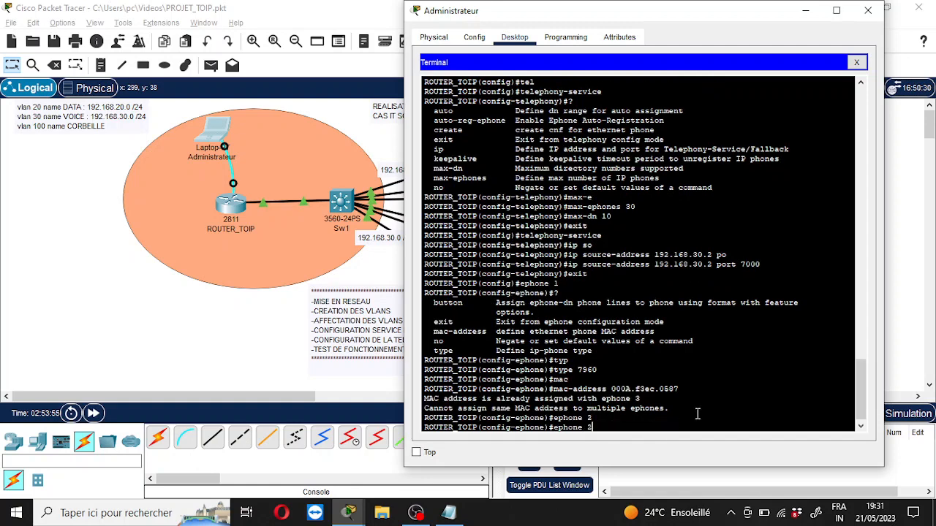
key("Up")
key("Return")
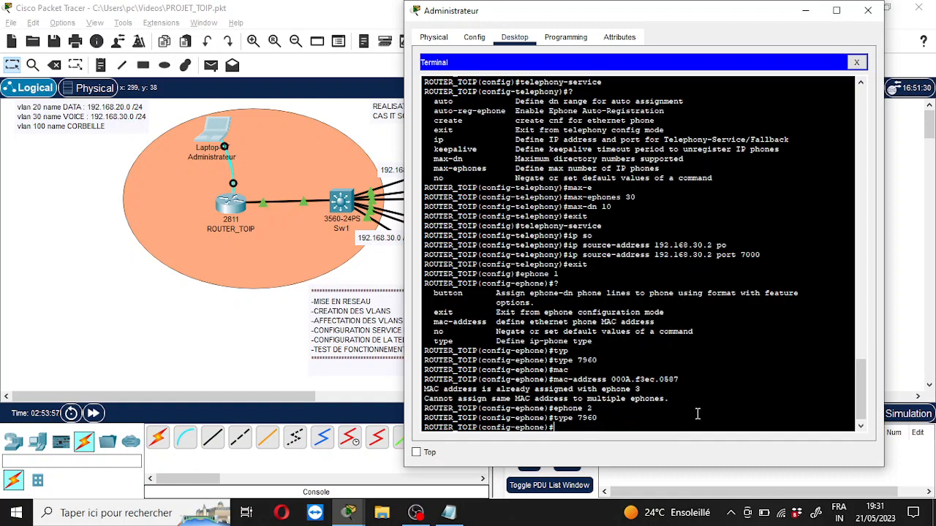
Step: Try to enter a mac-address command for ephone 2, reading IP Phone1's address in the topology and starting the value with 0040
key("Up")
key("Up")
key("Up")
key("BackSpace")
key("BackSpace")
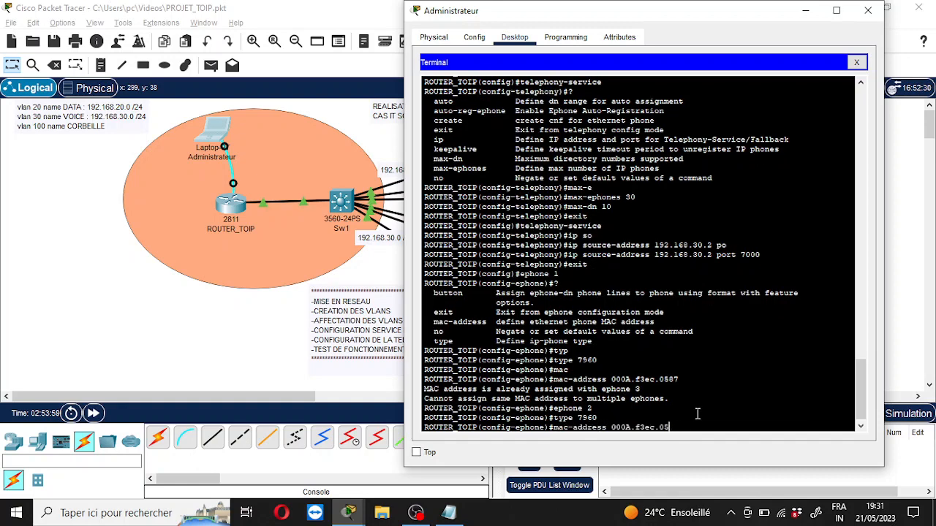
key("BackSpace")
key("BackSpace")
key("BackSpace")
key("BackSpace")
key("BackSpace")
key("BackSpace")
key("BackSpace")
key("BackSpace")
key("BackSpace")
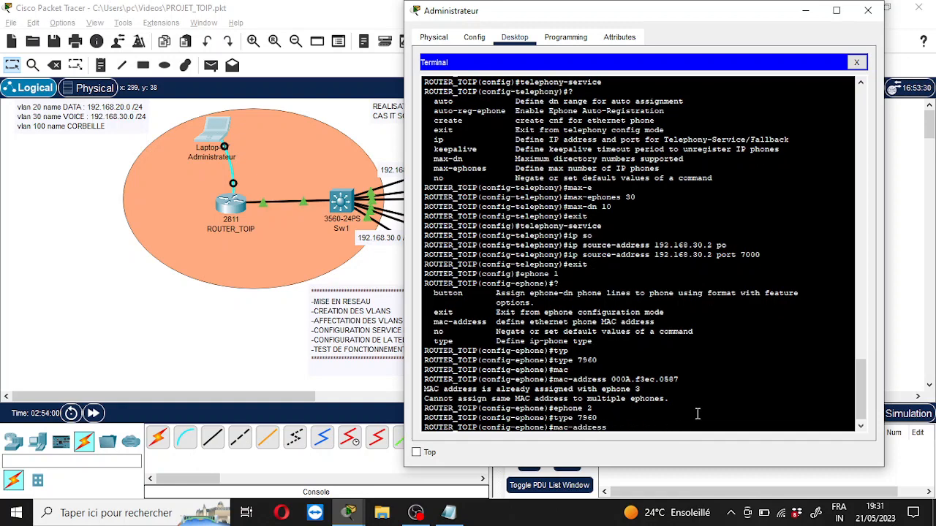
left_click(889, 253)
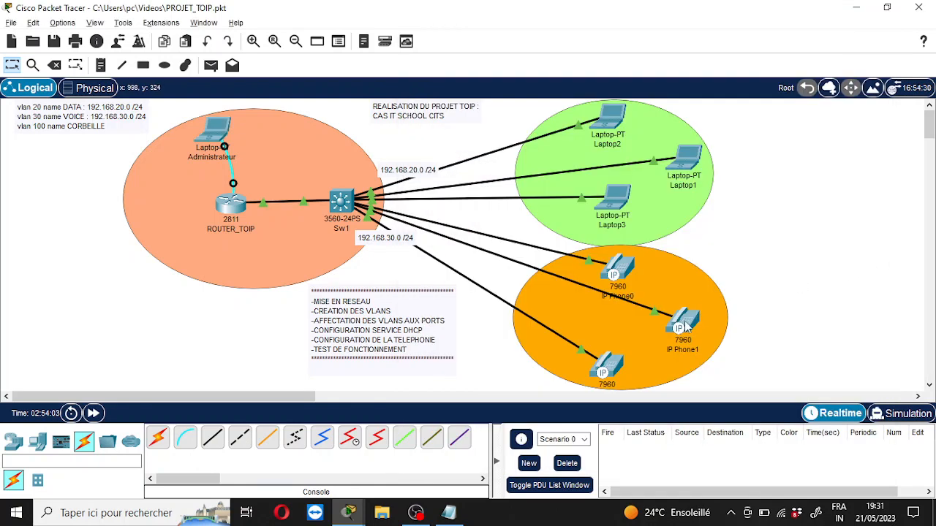
mouse_move(686, 327)
left_click(212, 130)
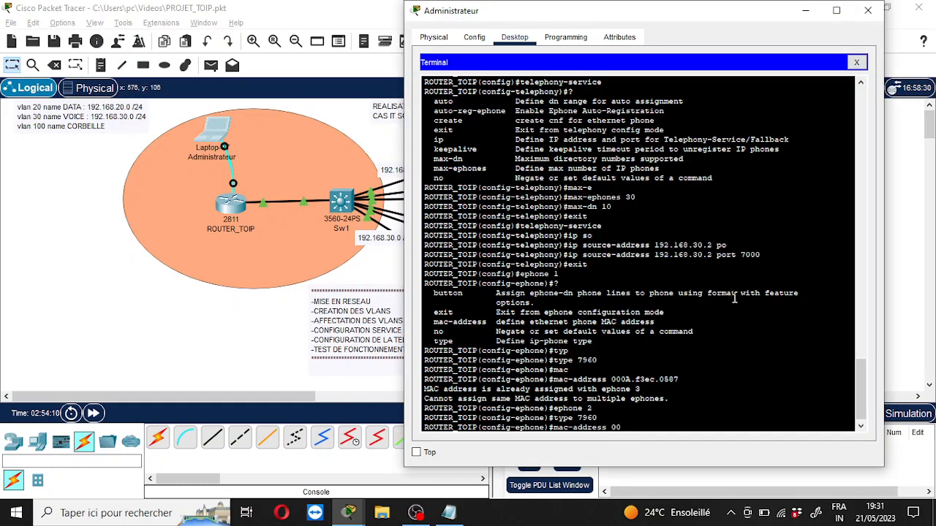
type("40")
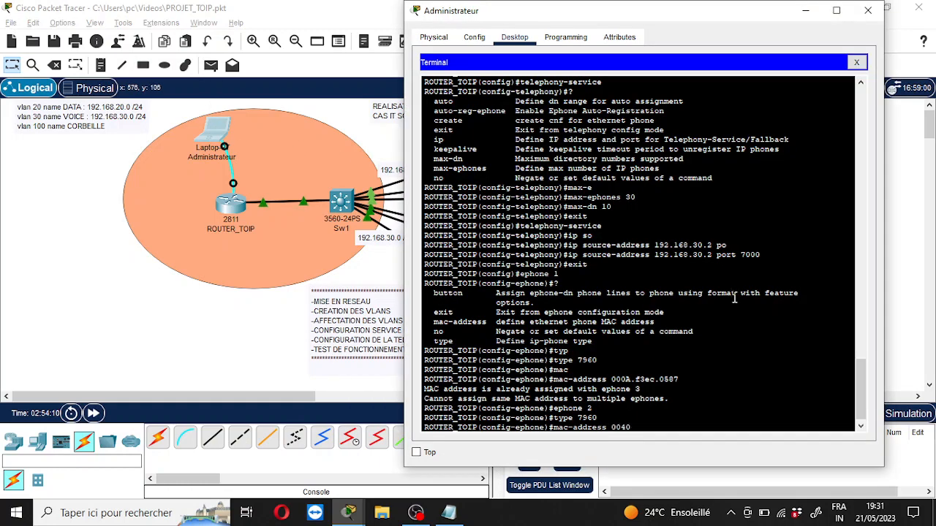
Step: Reopen the Administrateur laptop's terminal, dismiss the interrupted command, and recall mac-address with its partial 0040 value erased
left_click(418, 514)
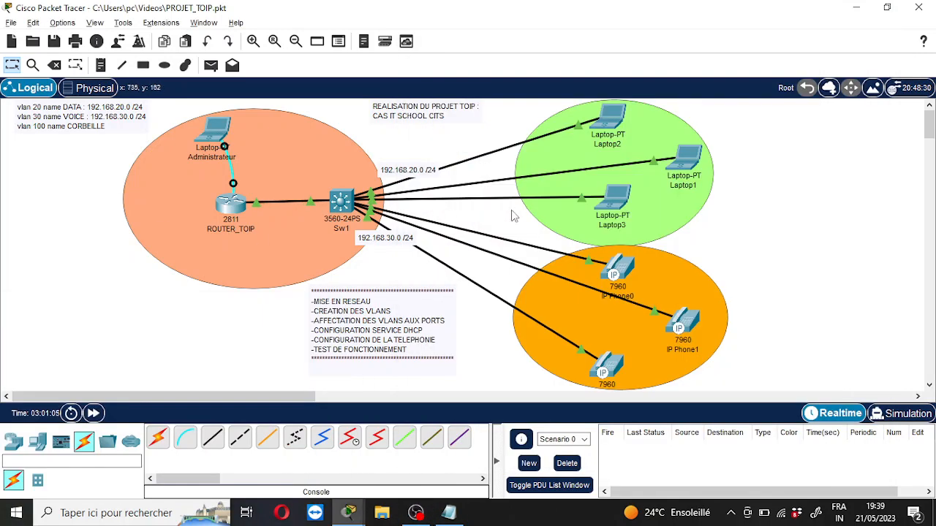
left_click(216, 130)
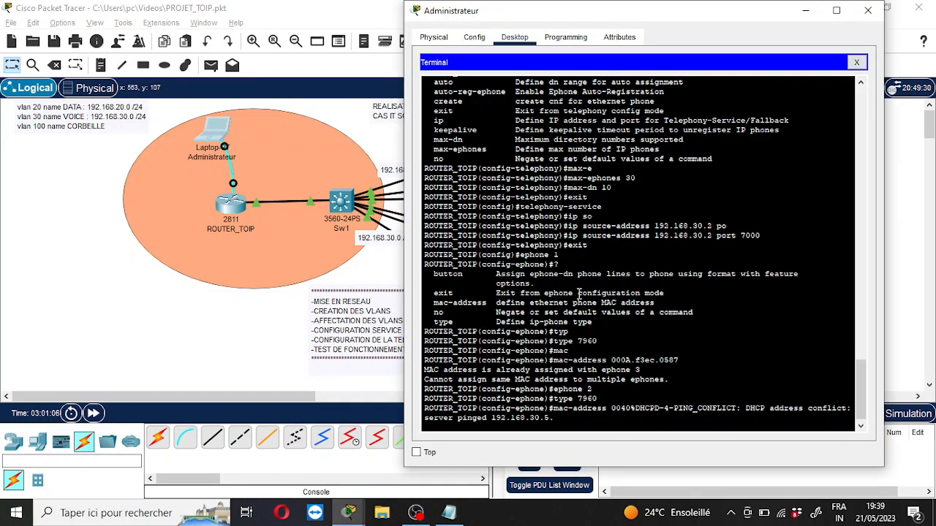
key("Return")
key("Up")
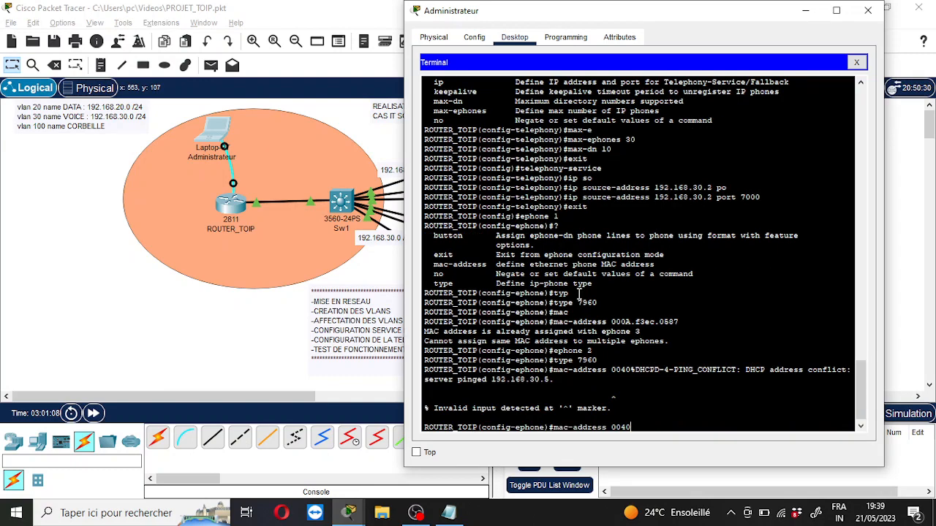
key("BackSpace")
key("BackSpace")
key("BackSpace")
key("BackSpace")
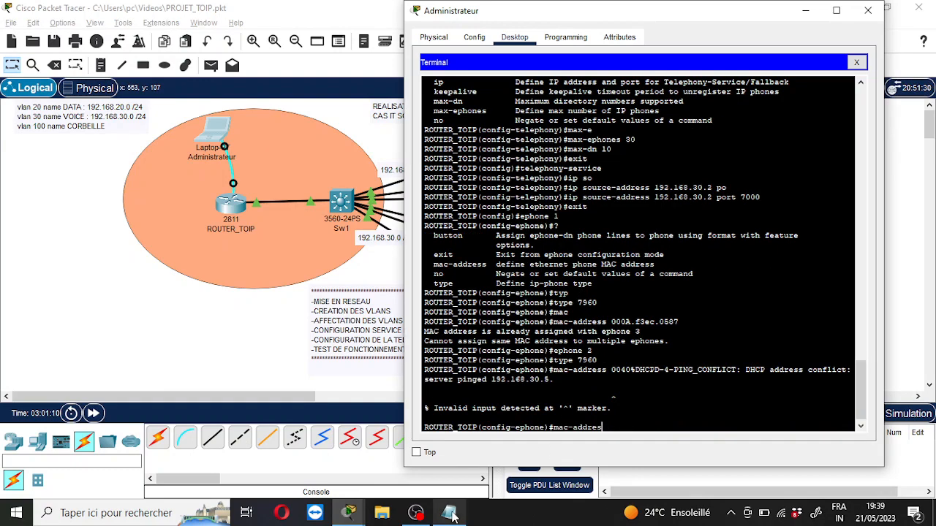
Step: Switch to the ToipCisco notes in Notepad and copy ephone 2's MAC address 0040.0b6c.527c
left_click(449, 512)
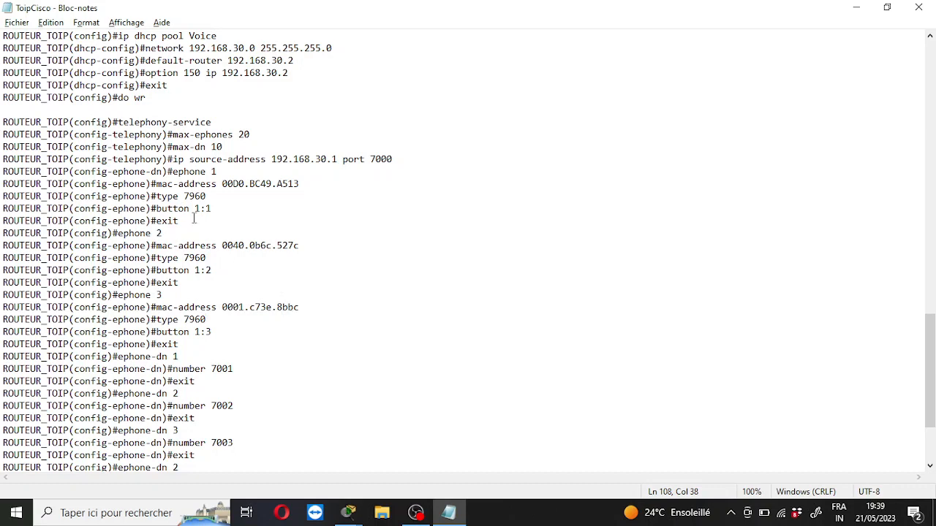
left_click_drag(299, 246, 222, 251)
key("ctrl+c")
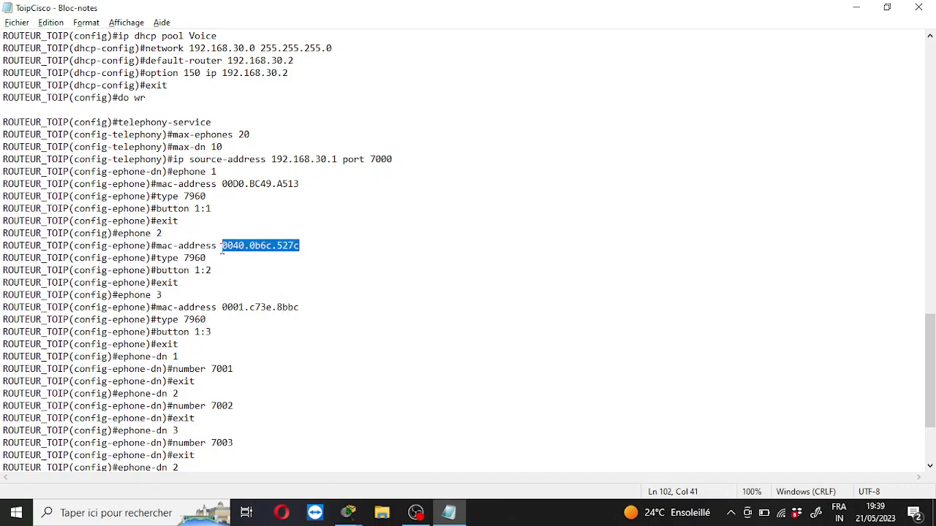
Step: Switch back to Packet Tracer's Administrateur terminal and try to assign ephone 2 the copied MAC address 0040.0b6c.527c
left_click(855, 8)
left_click(56, 214)
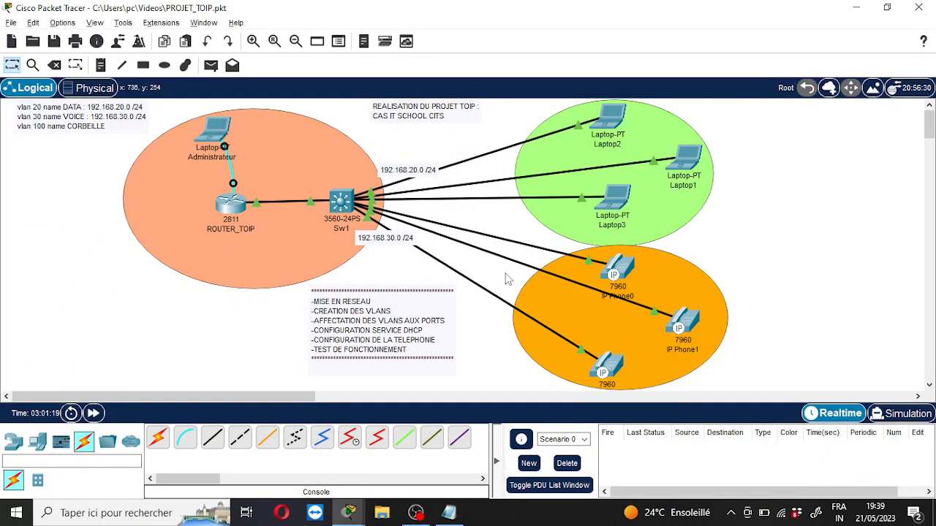
mouse_move(686, 324)
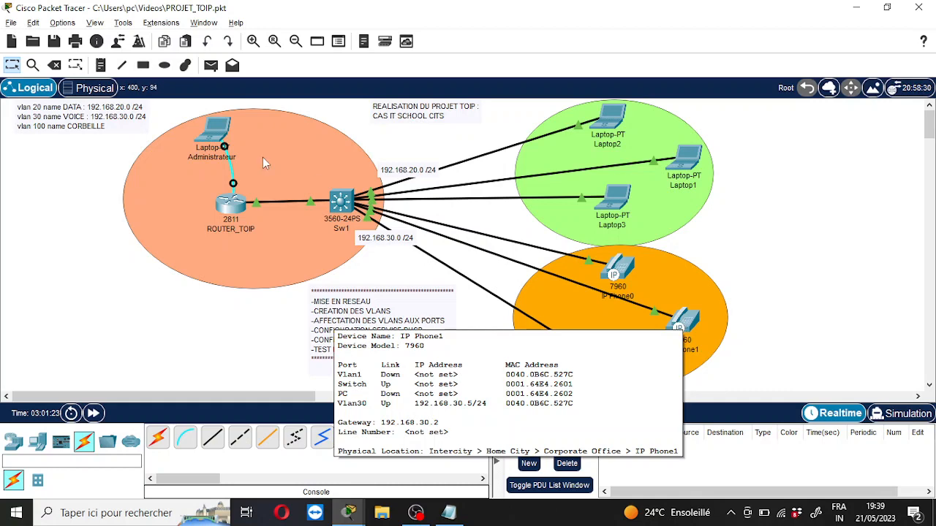
left_click(211, 135)
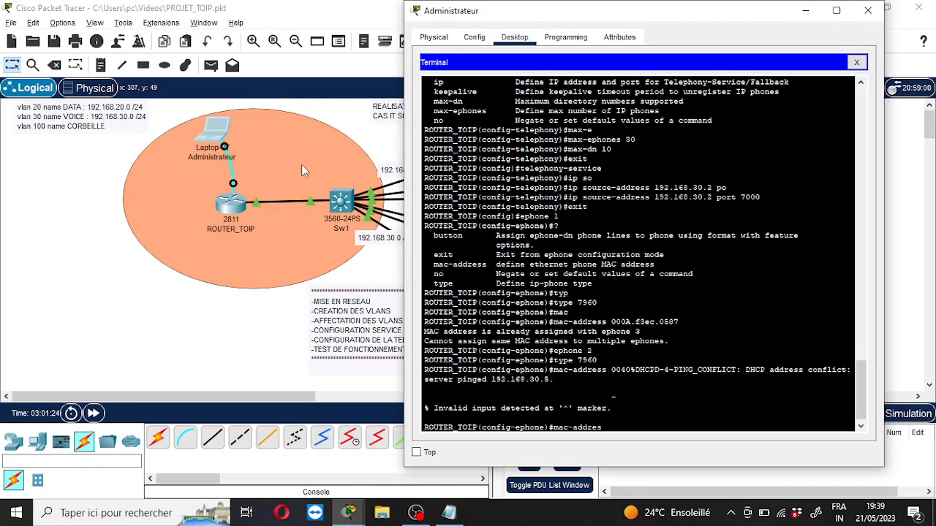
right_click(641, 311)
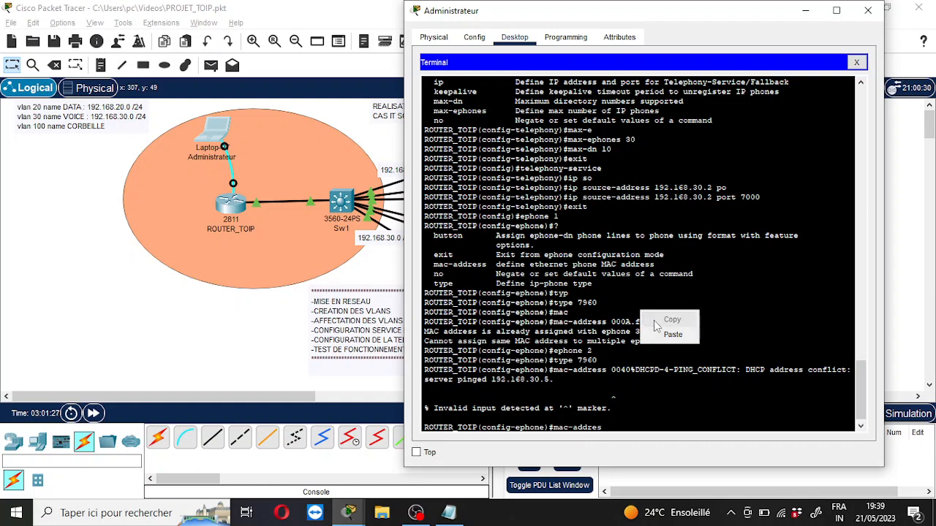
left_click(667, 330)
key("Return")
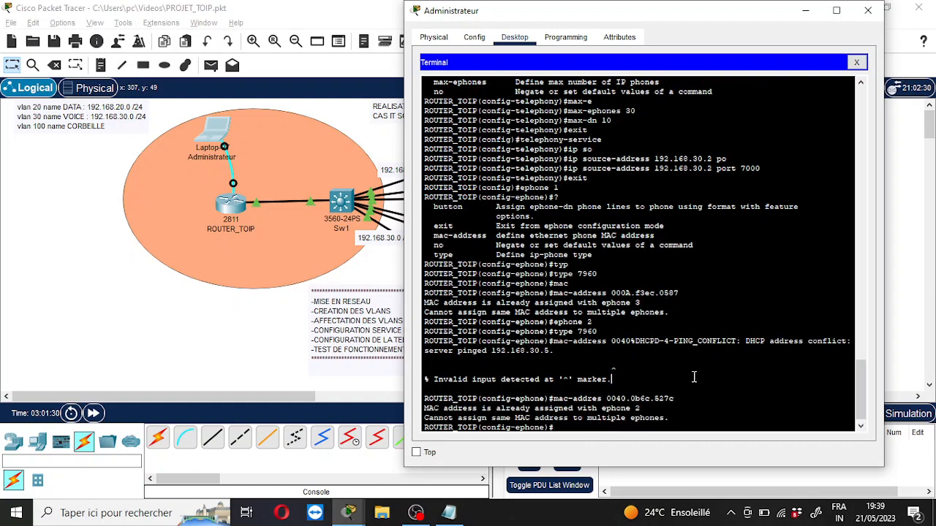
Step: Try to assign button 1:2 to ephone 2 and examine the router's response
type("but")
key("Tab")
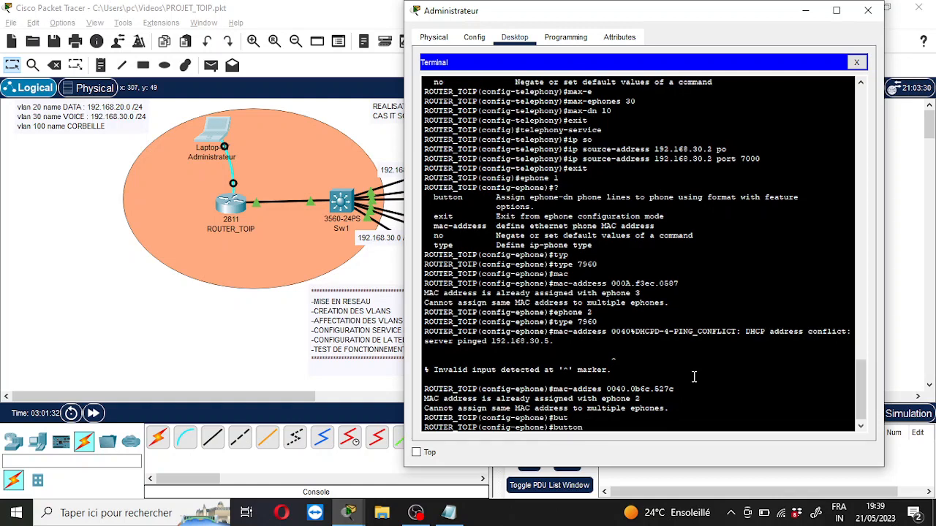
type("1:2")
key("Return")
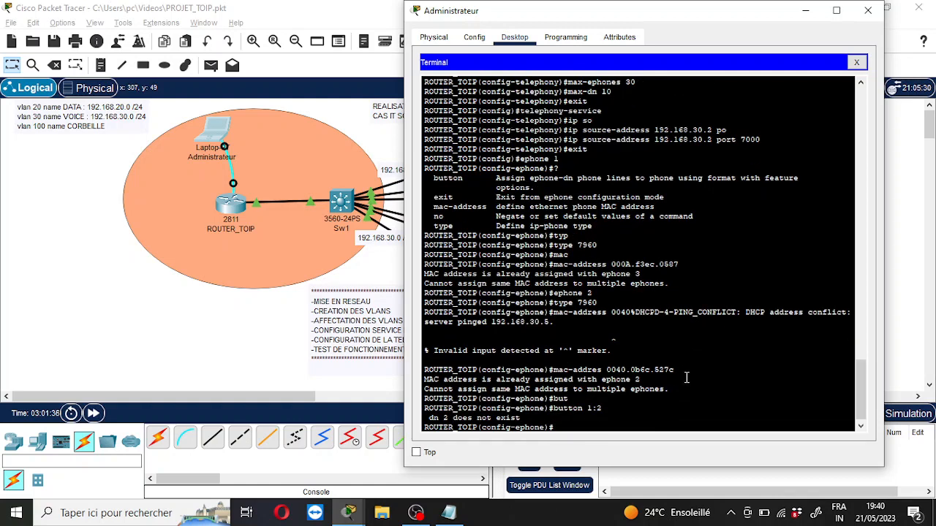
left_click(622, 411)
left_click_drag(623, 412, 534, 416)
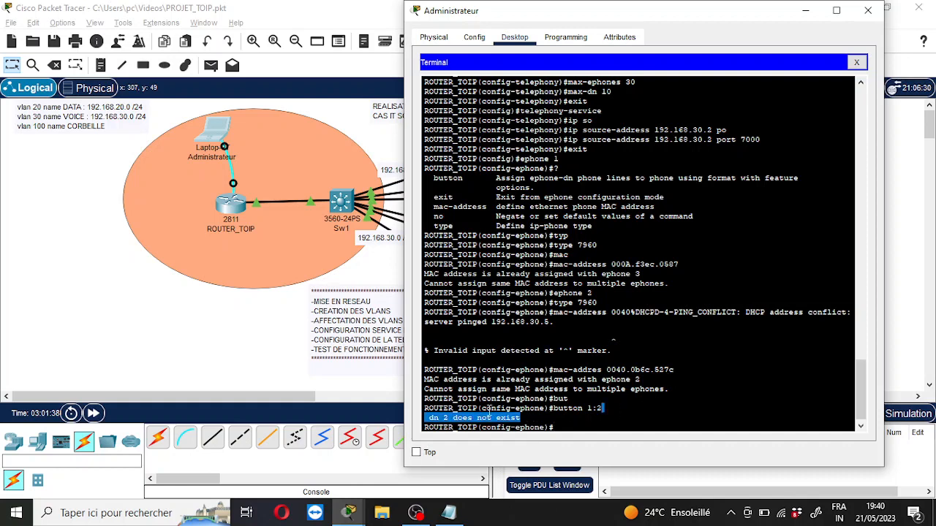
left_click(465, 414)
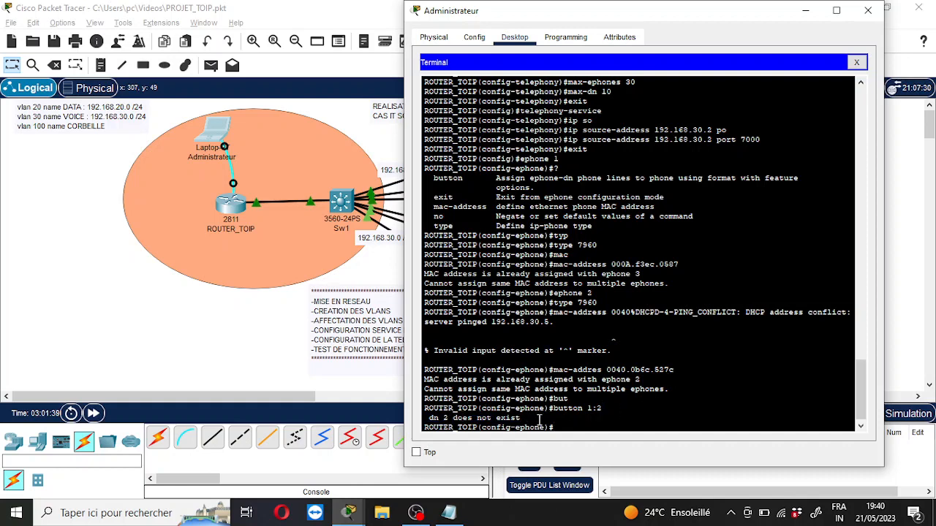
Step: Leave ephone configuration mode and create directory number entry ephone-dn 1
type("exit")
key("Return")
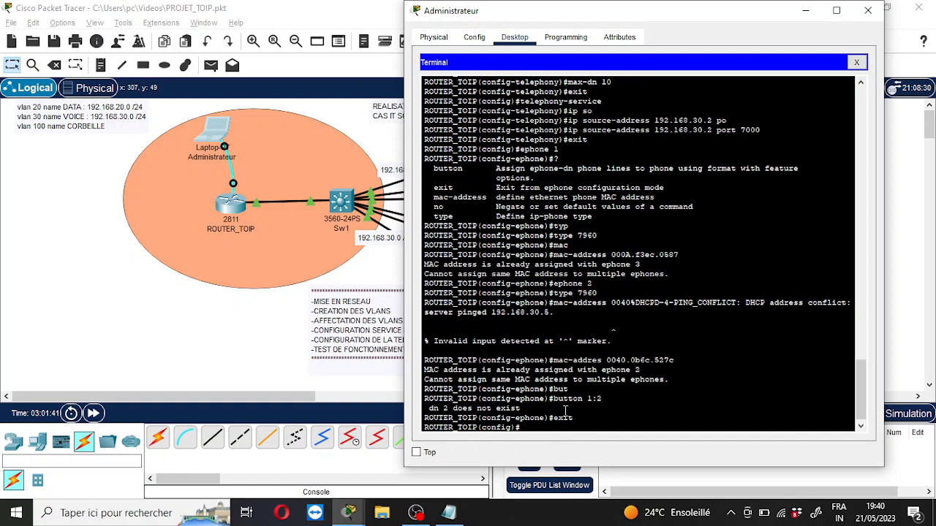
type("ep")
key("Tab")
type("h")
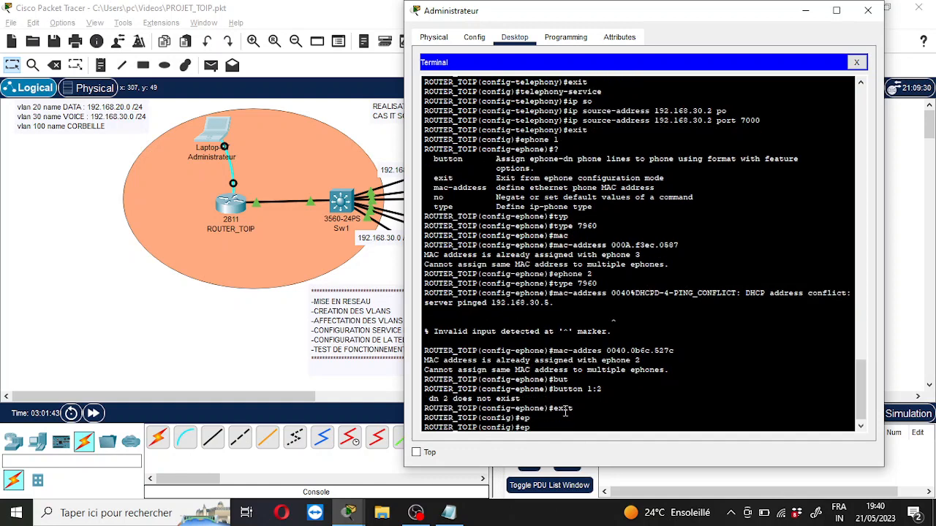
key("Tab")
type("one-d")
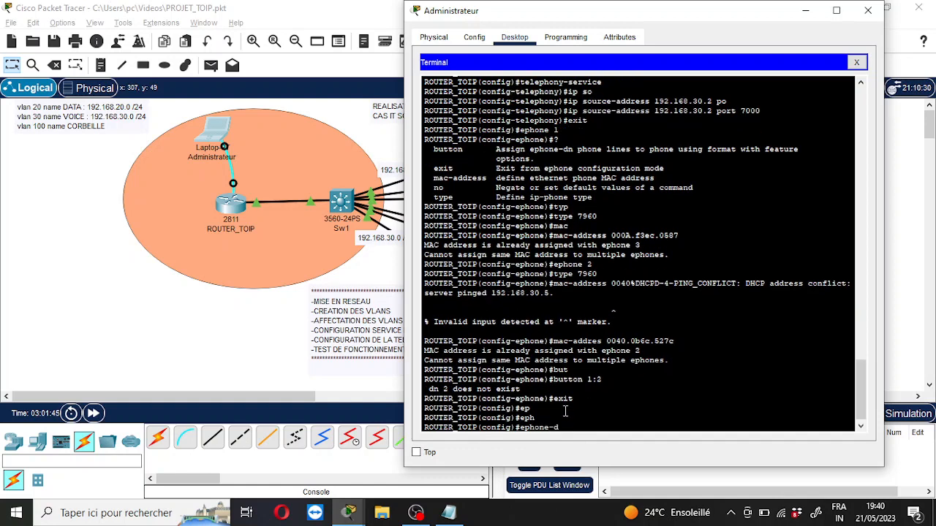
type("n 1")
key("Return")
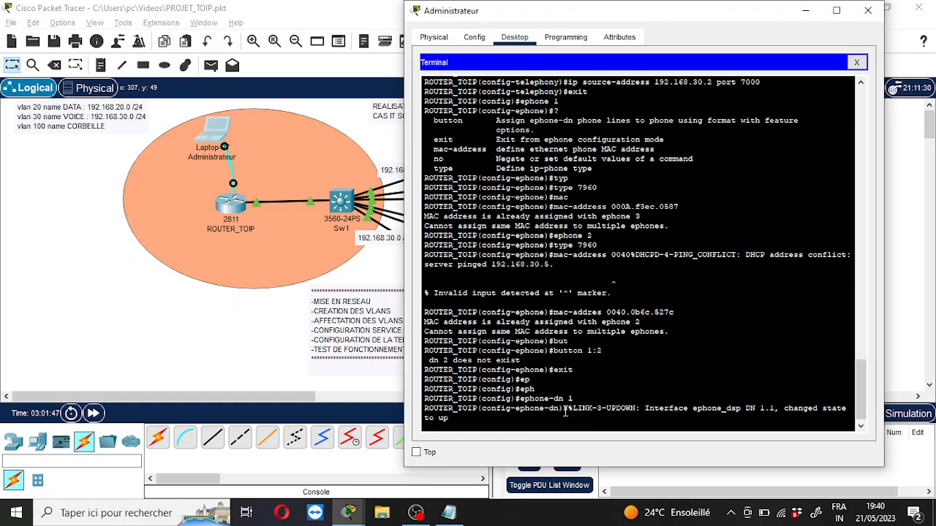
Step: Consult the numbering in the ToipCisco Notepad notes, return to the terminal, and assign number 7001 to ephone-dn 1 before exiting its mode
left_click(448, 512)
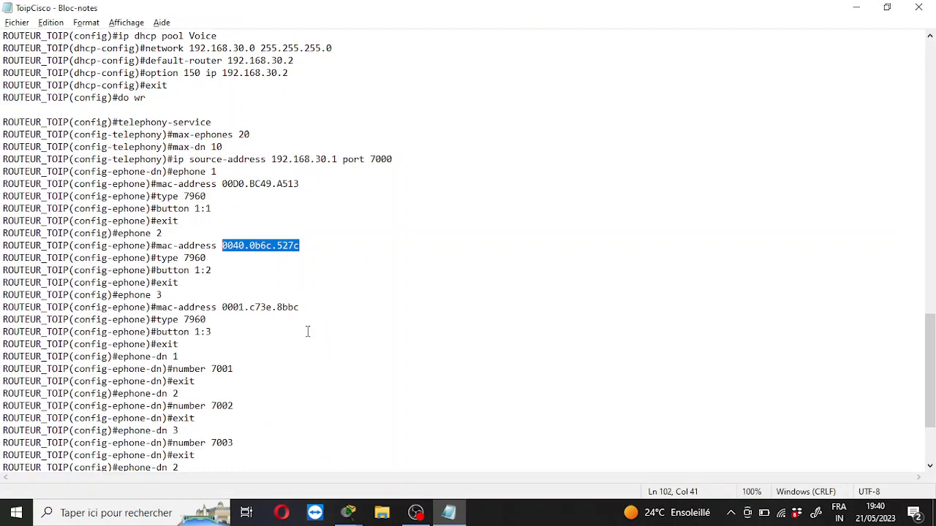
left_click(205, 137)
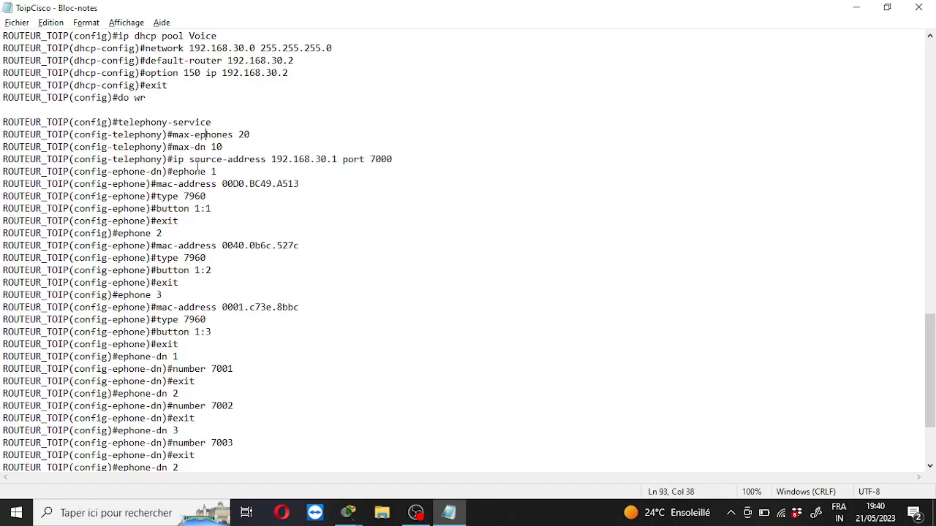
scroll(203, 269, "down", 2)
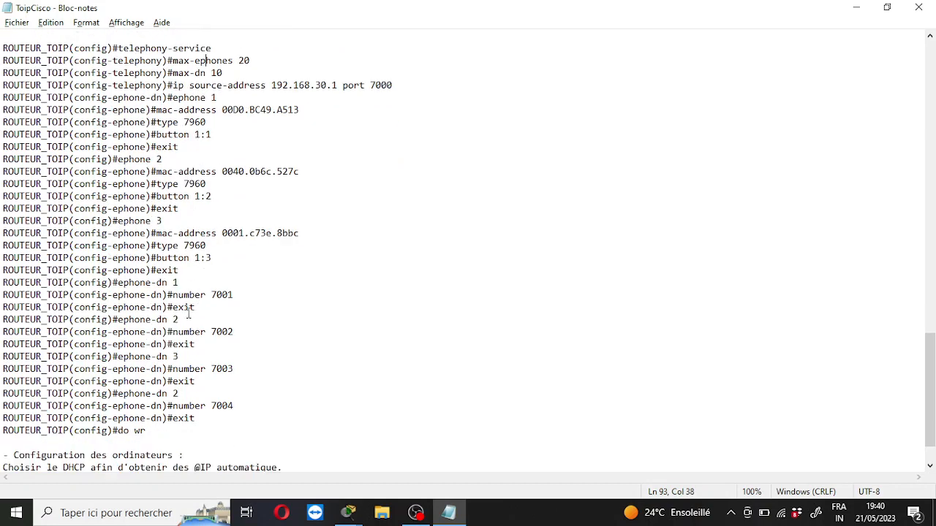
left_click(162, 158)
left_click(158, 160)
left_click(855, 7)
type("num")
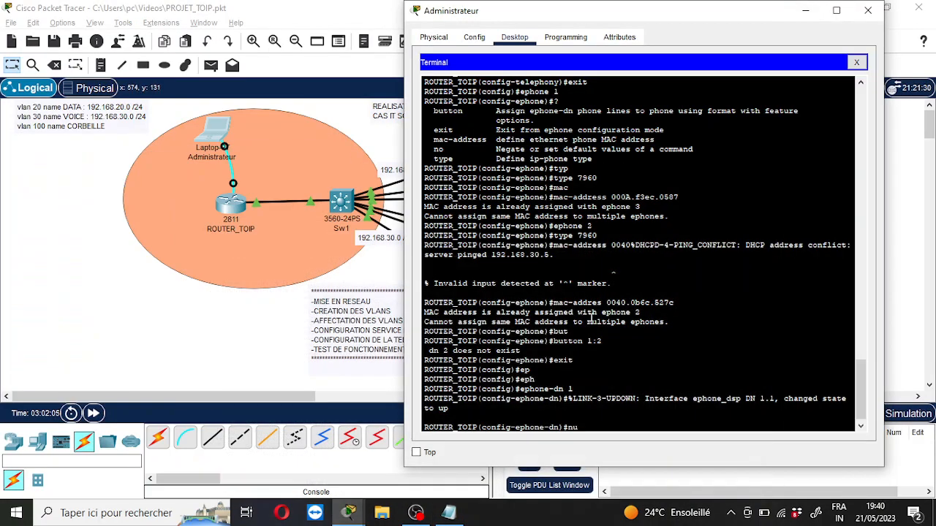
key("Tab")
type("700")
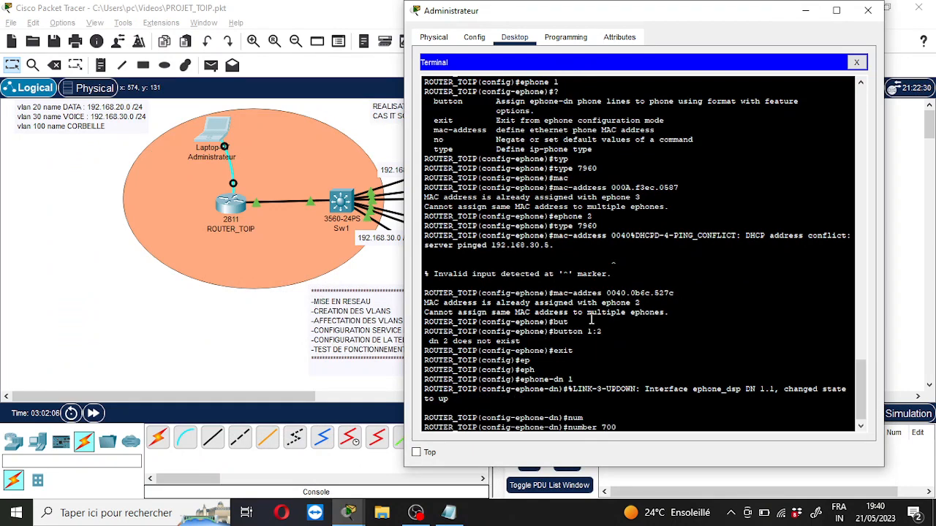
type("1")
key("Return")
type("?")
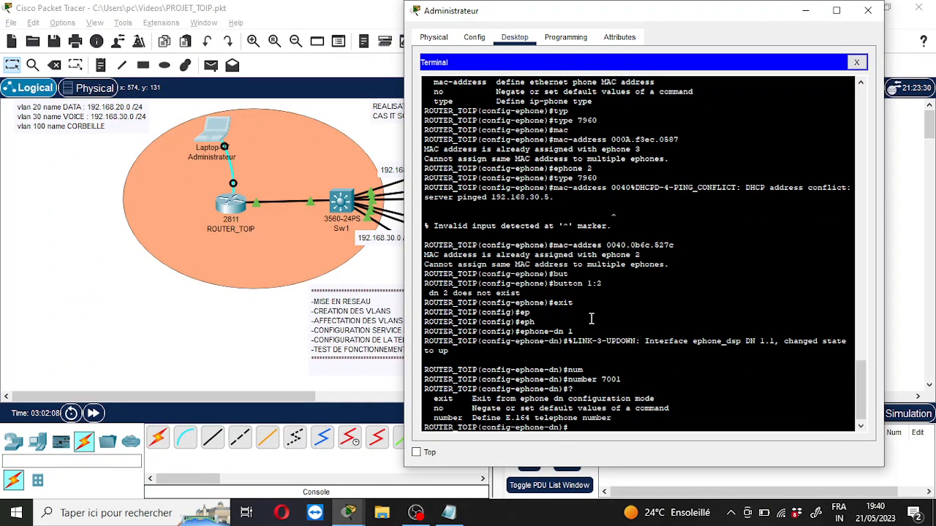
type("exit")
key("Return")
Step: Create ephone-dn 2 and assign it number 7002
key("Up")
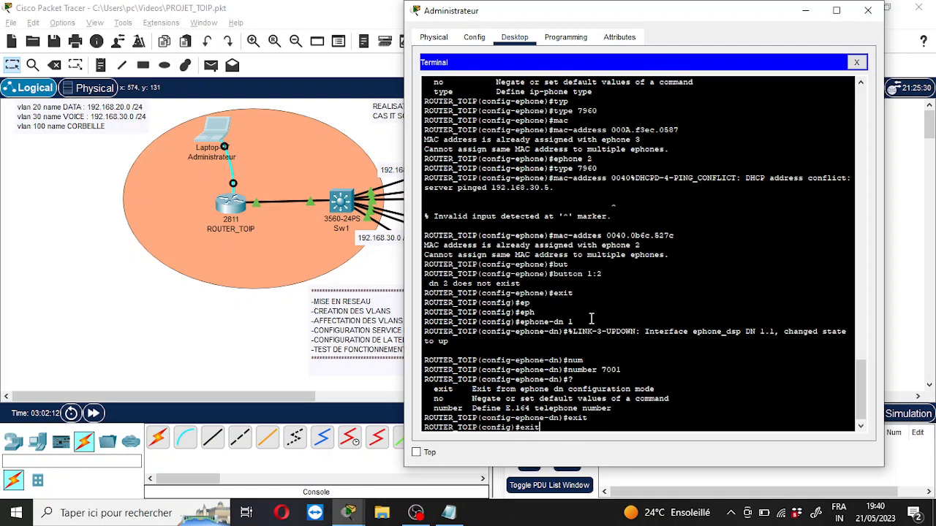
key("Up")
key("Up")
key("Up")
type("2")
key("Return")
key("Return")
key("Up")
key("Up")
key("Up")
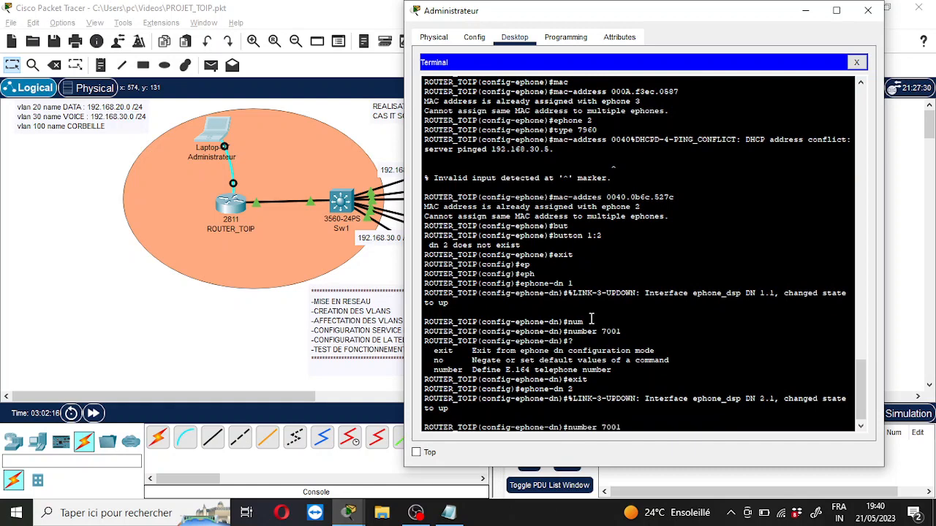
type("2")
key("Return")
Step: Create ephone-dn 3 with number 7003 and exit to global configuration mode
key("Up")
key("Up")
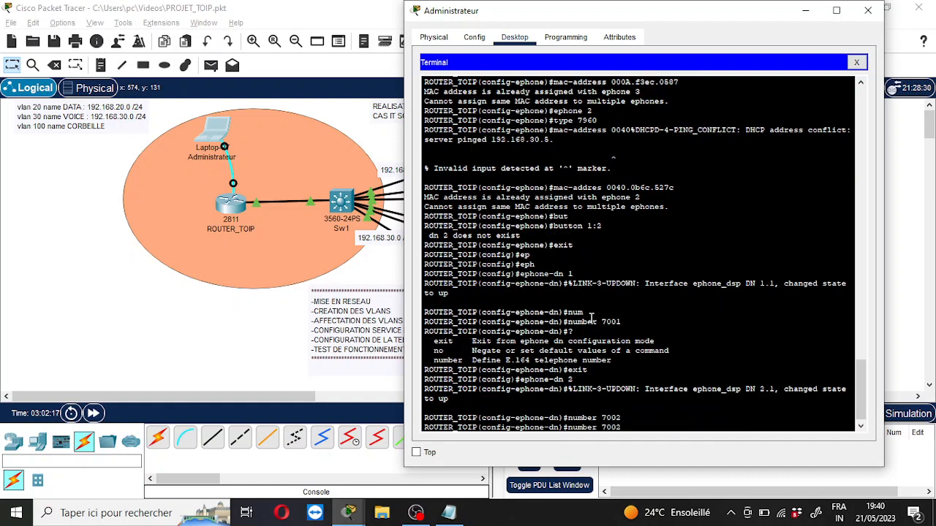
type("3")
key("Return")
key("Return")
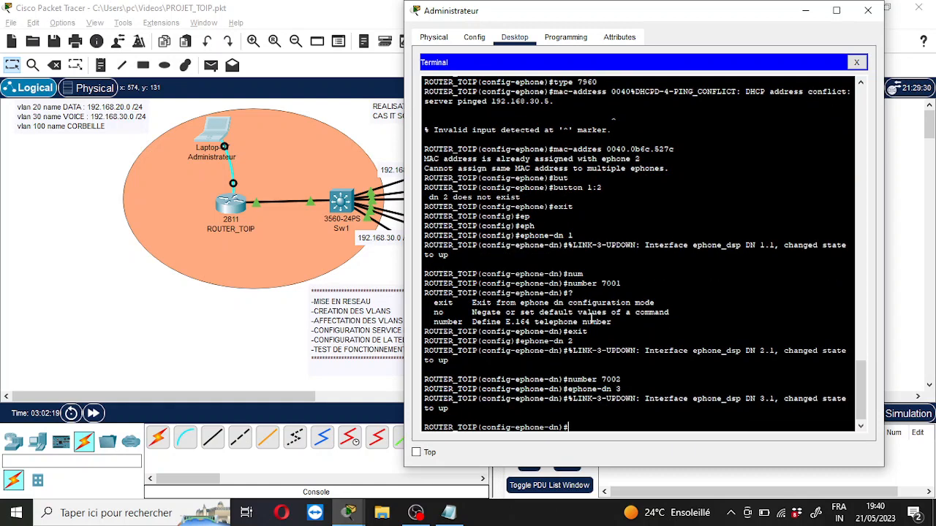
key("Up")
key("Up")
key("BackSpace")
type("3")
key("Return")
type("ex")
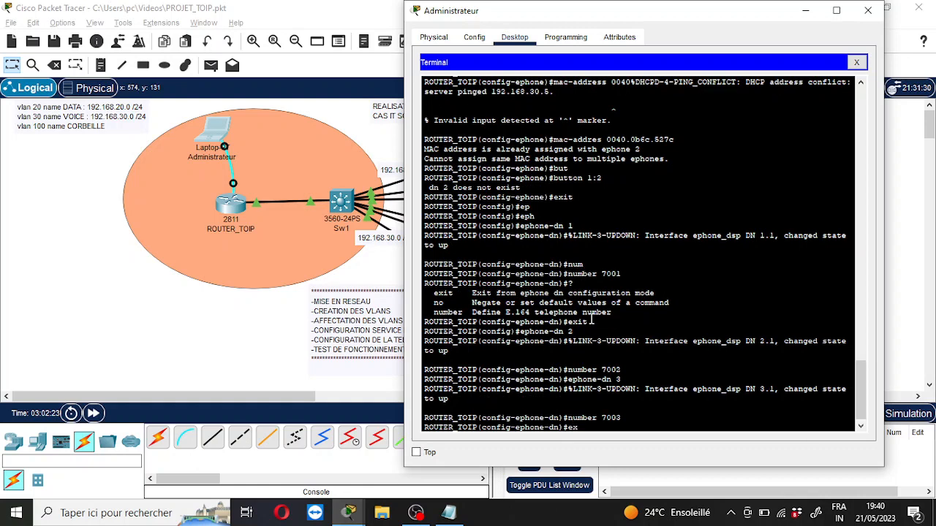
type("it")
key("Return")
Step: Enter ephone 1 configuration mode and assign it button 1:1
key("Up")
key("Up")
key("Up")
key("Up")
key("Up")
key("Up")
key("Up")
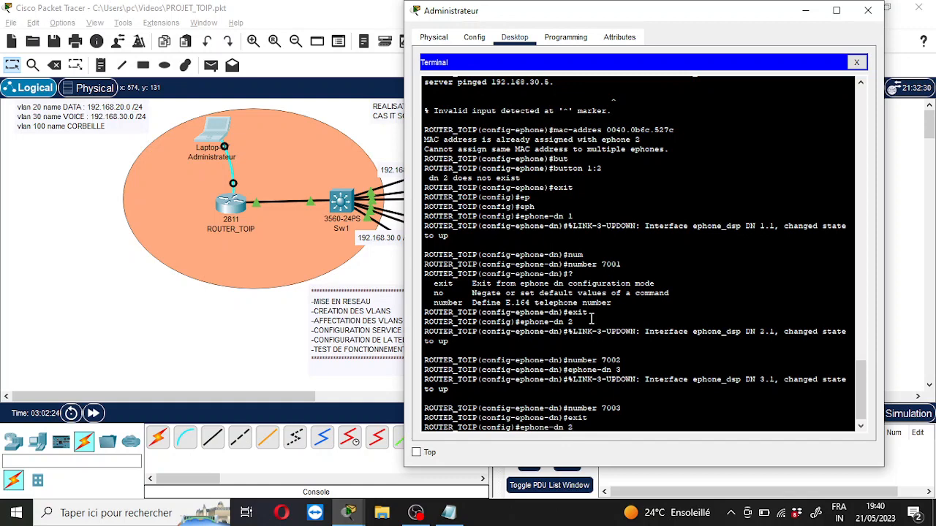
key("Down")
key("Down")
key("Down")
key("Down")
key("Up")
key("Up")
key("Up")
key("Up")
key("Up")
key("Up")
key("Up")
key("Up")
key("Up")
key("Up")
key("Down")
key("BackSpace")
key("BackSpace")
key("BackSpace")
type("ephone 1")
key("Return")
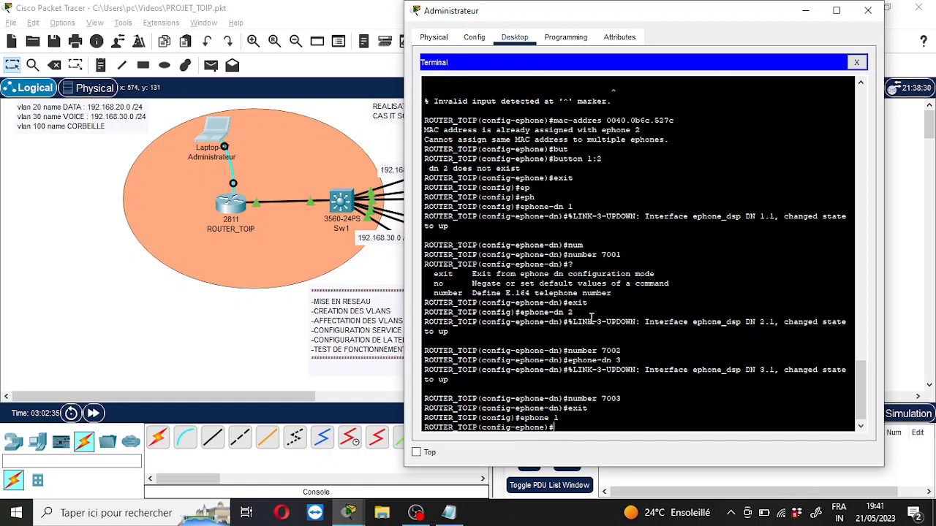
type("but")
key("Tab")
type("1")
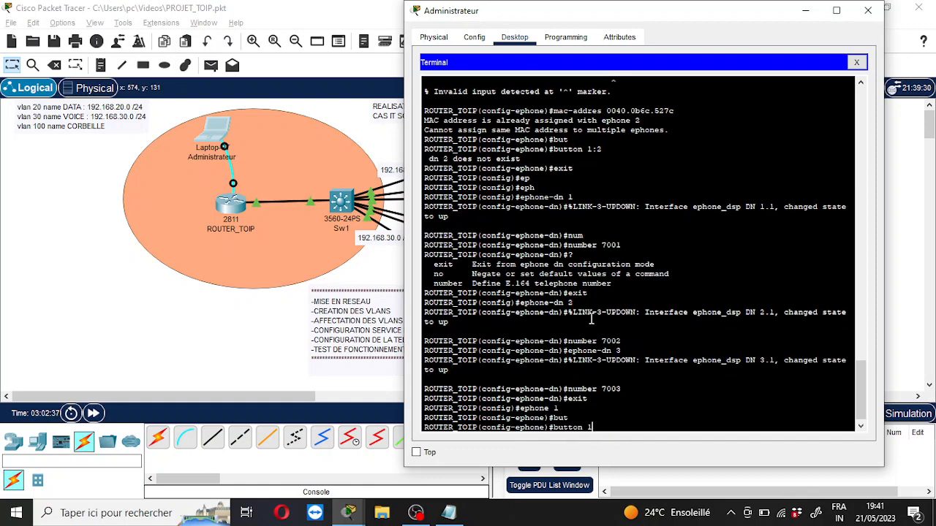
type(":1")
key("Return")
Step: Enter ephone 2 configuration mode and assign it button 1:2, issuing the button command twice
key("Up")
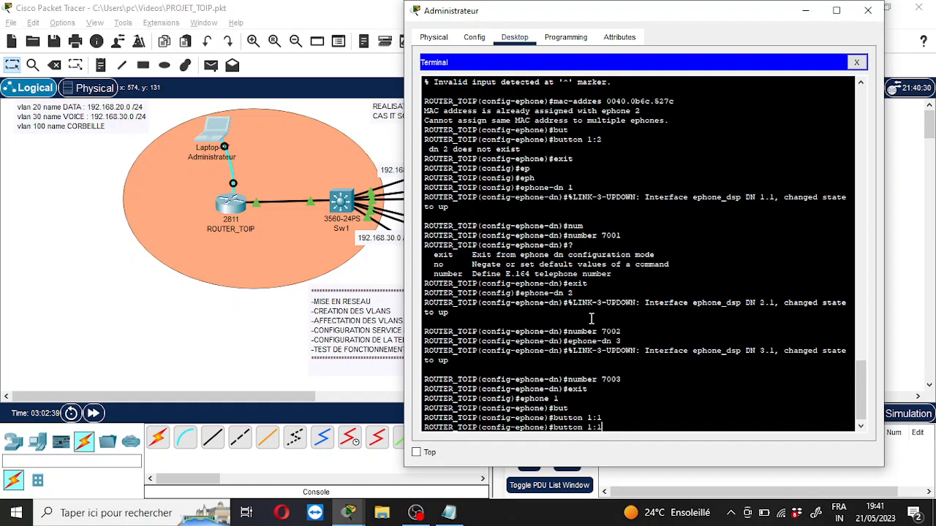
key("Up")
key("BackSpace")
type("2")
key("Return")
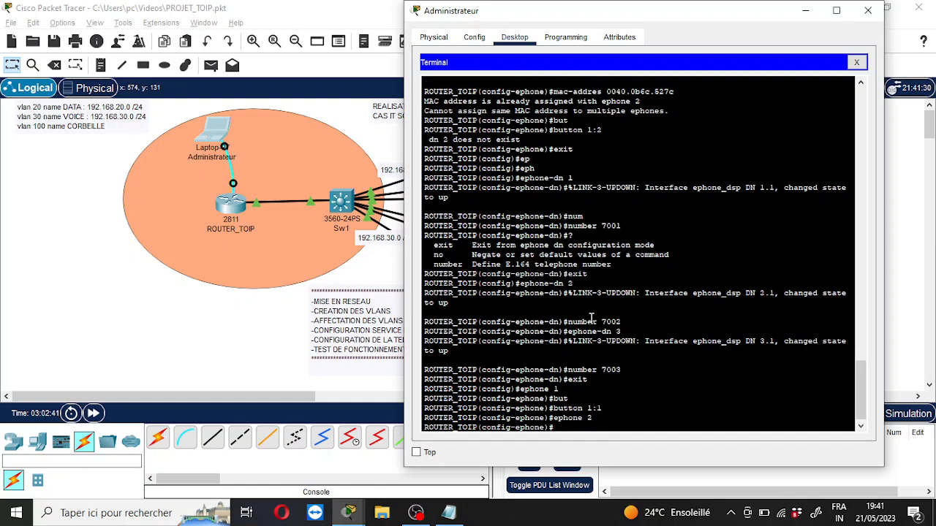
type("butto")
key("Tab")
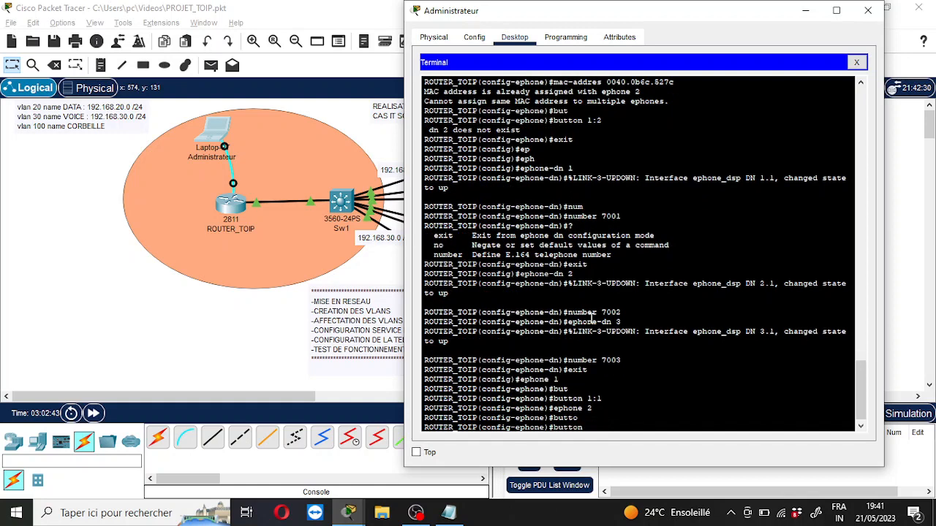
type("1:2")
key("Return")
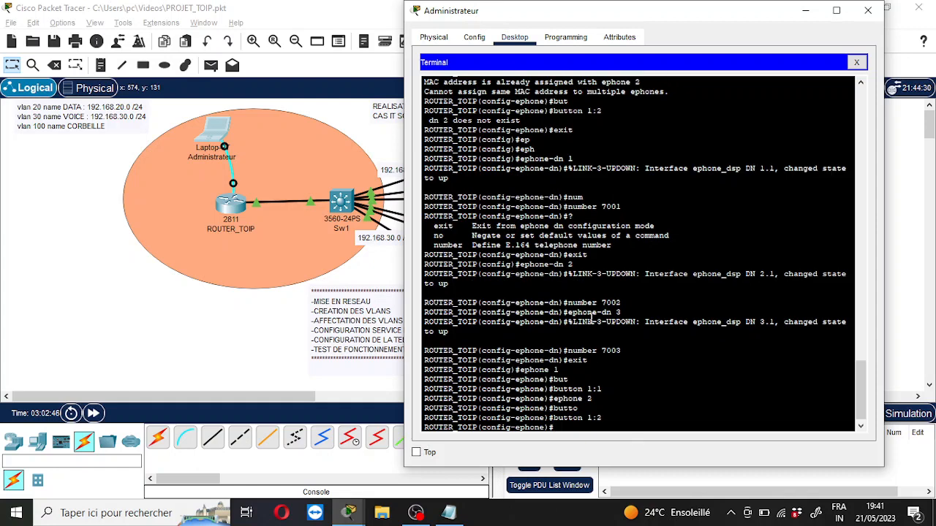
key("Up")
key("Return")
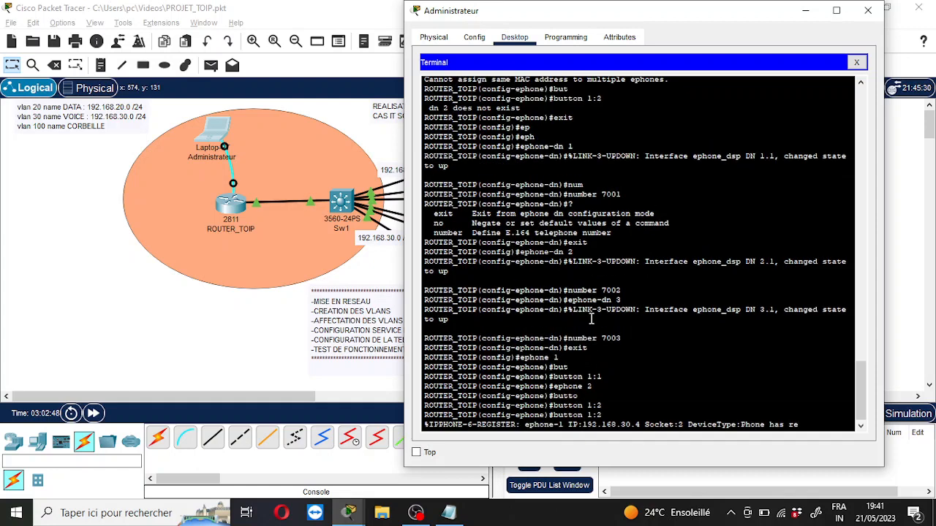
Step: End configuration mode and display the router's running configuration with show run
key("Return")
type("end")
key("Return")
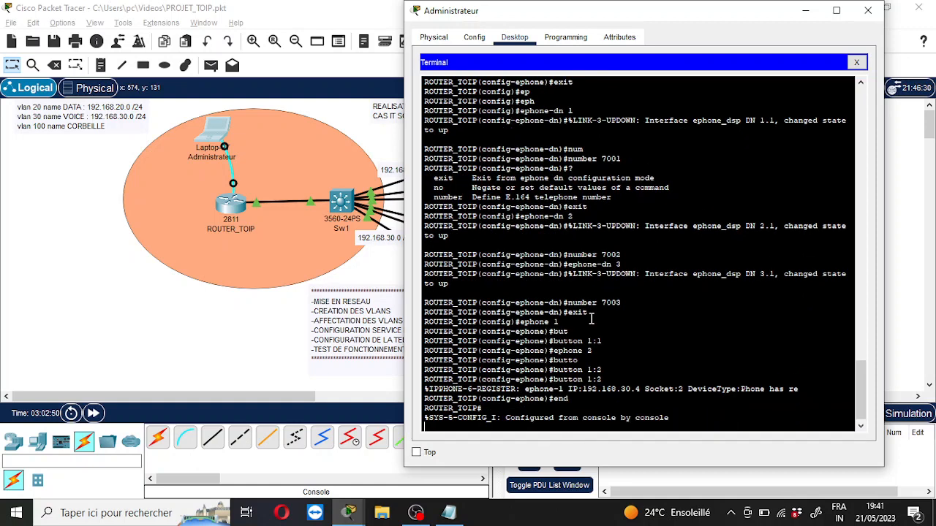
key("Return")
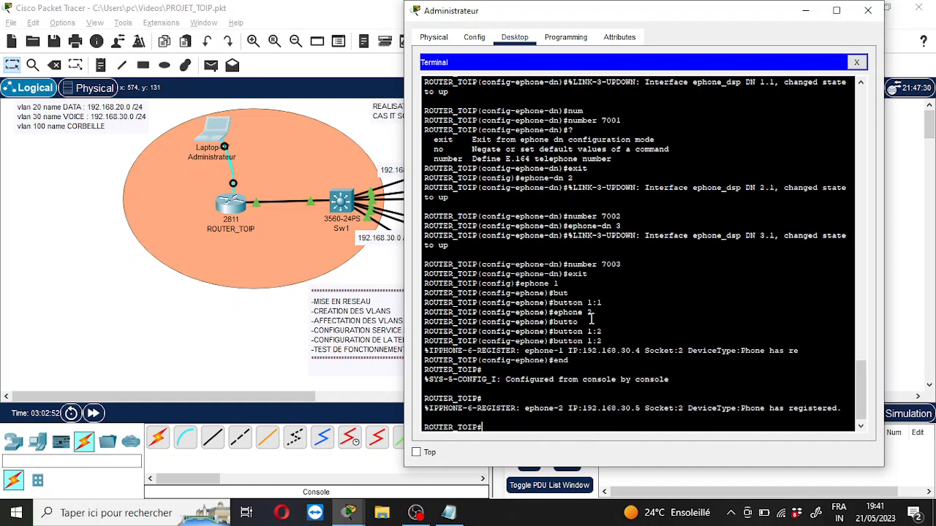
type("sh")
key("Tab")
type("n")
key("Return")
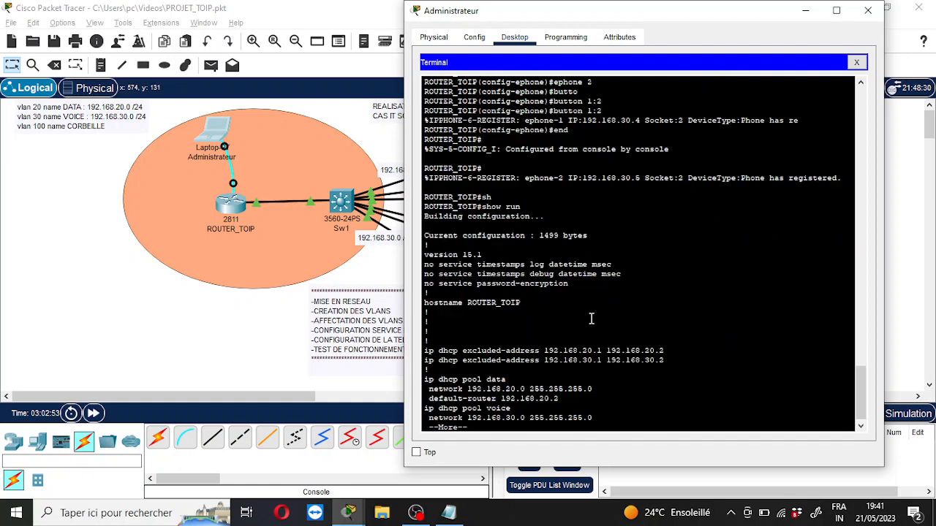
Step: Page through the rest of the running configuration, examining the telephony-service, ephone-dn and ephone entries in a maximized terminal window
key("space")
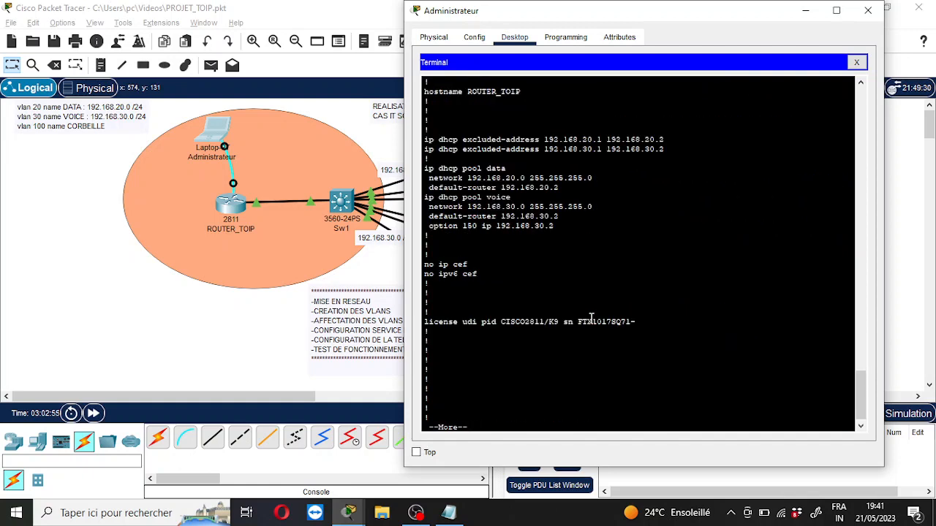
key("space")
key("space")
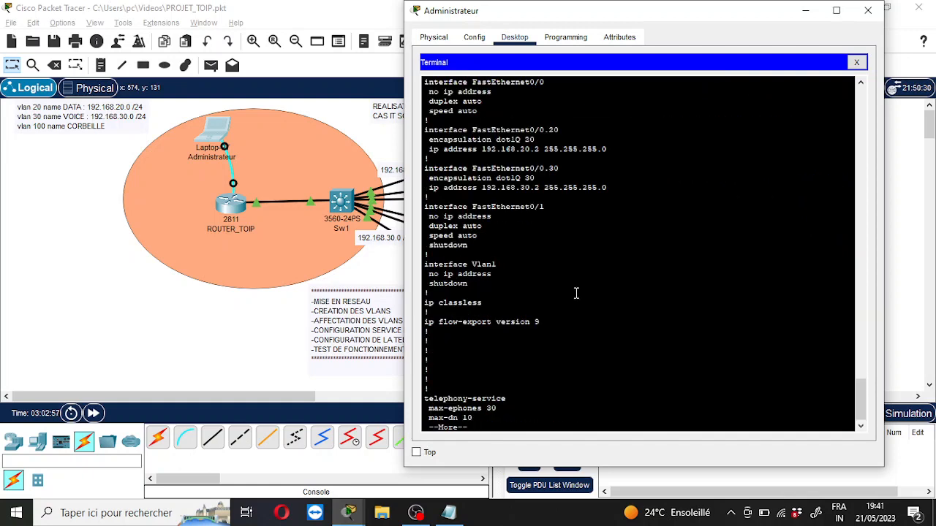
left_click(838, 8)
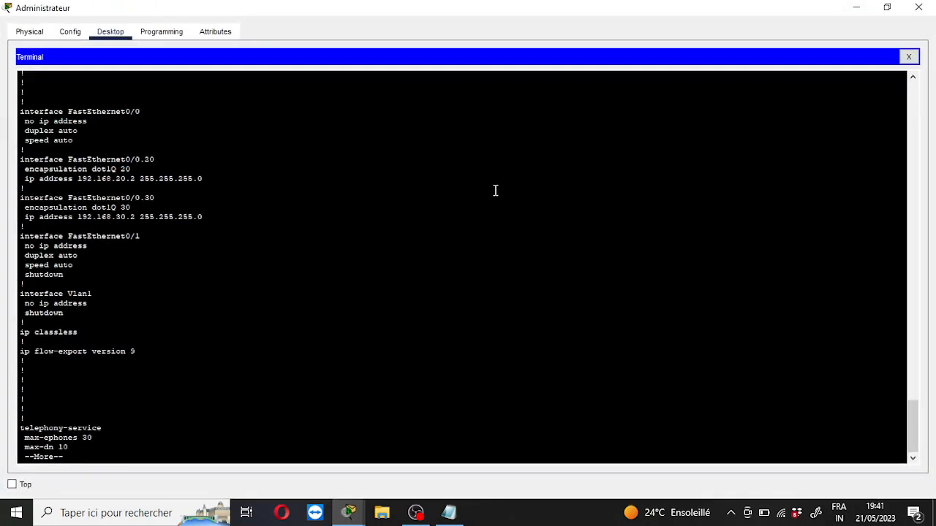
key("space")
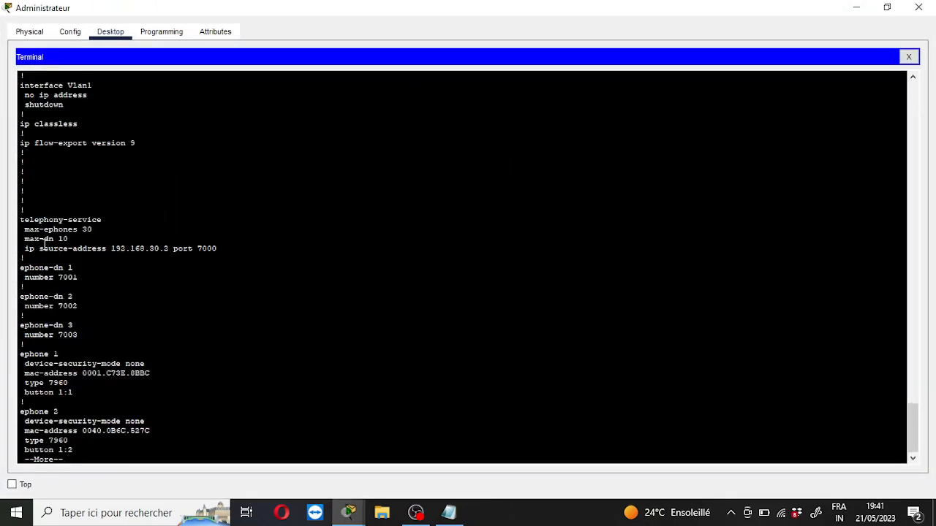
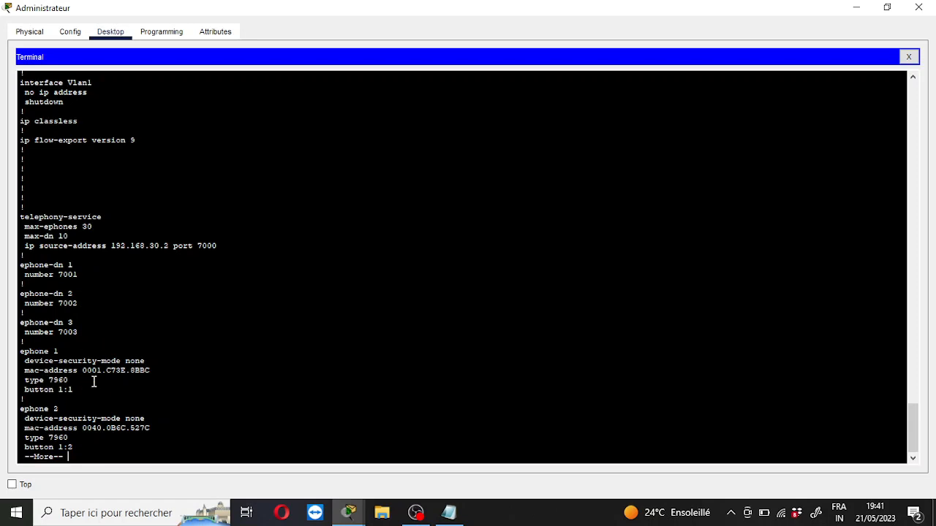
key("space")
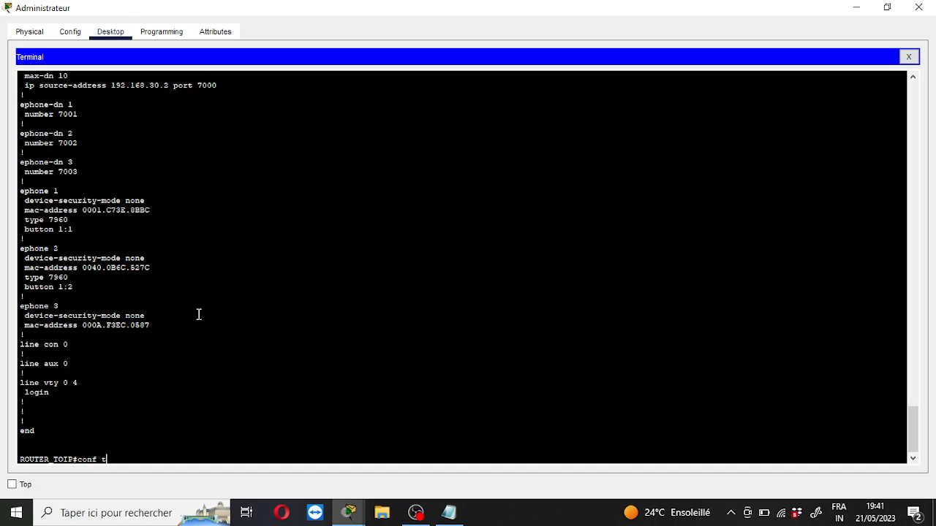
Step: Enter global configuration mode, assign button 1:3 to ephone 3, and end configuration mode
key("Return")
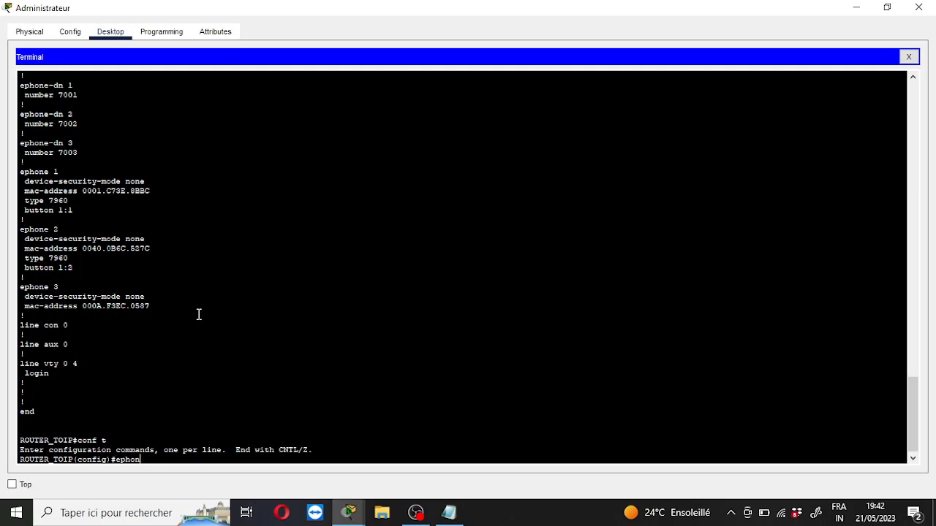
type("ephone 3")
key("Return")
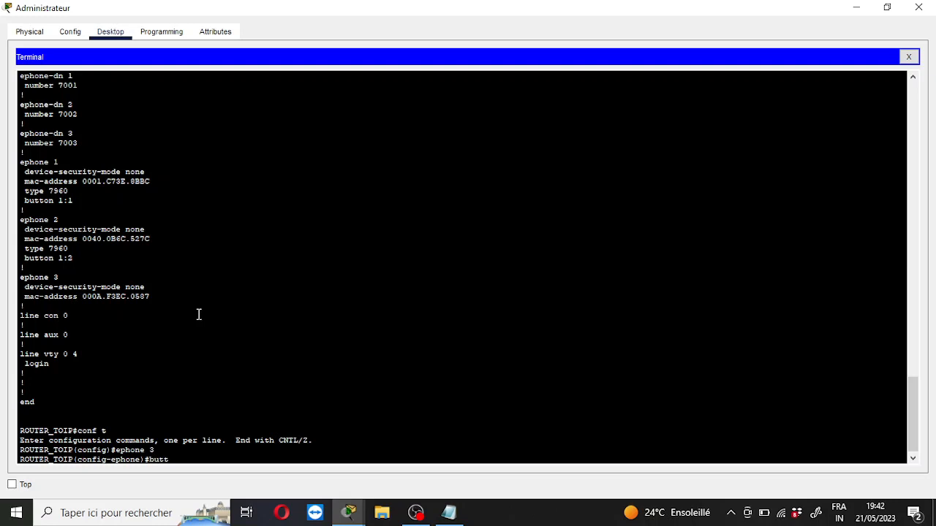
type("butt")
key("Tab")
type("1:")
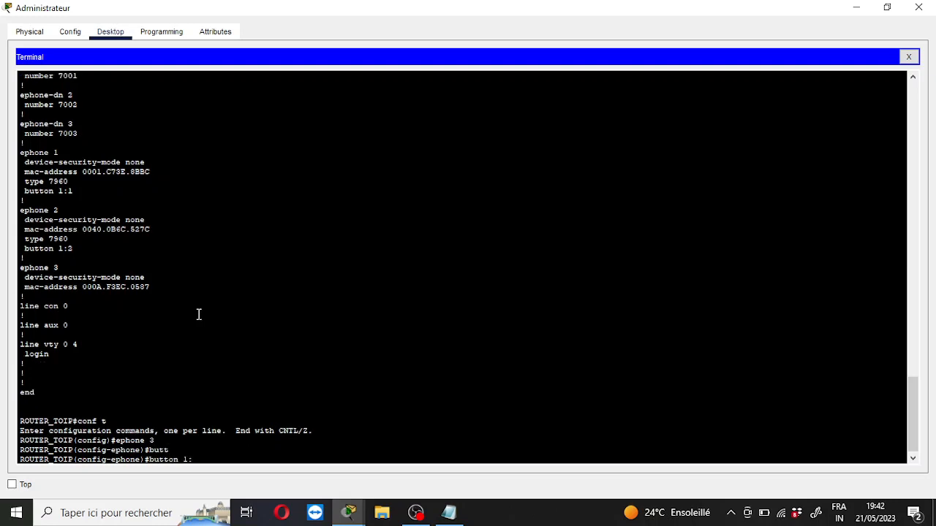
type("3")
key("Return")
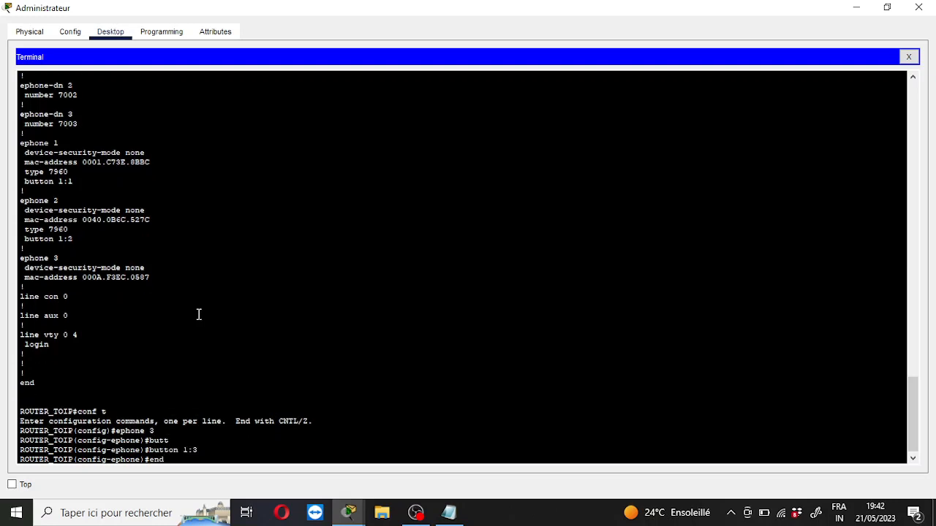
key("Return")
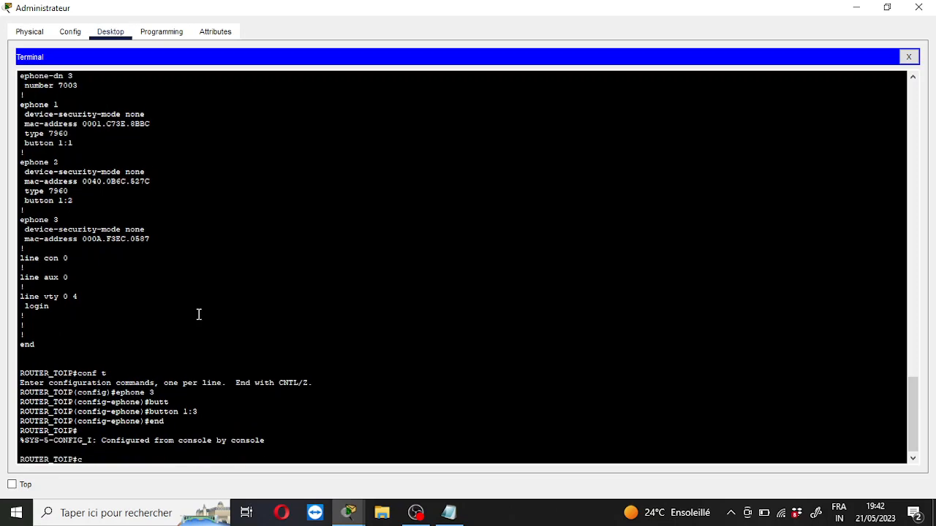
Step: Minimize the router terminal and check the line number displayed on IP Phone0's graphical interface
left_click(853, 9)
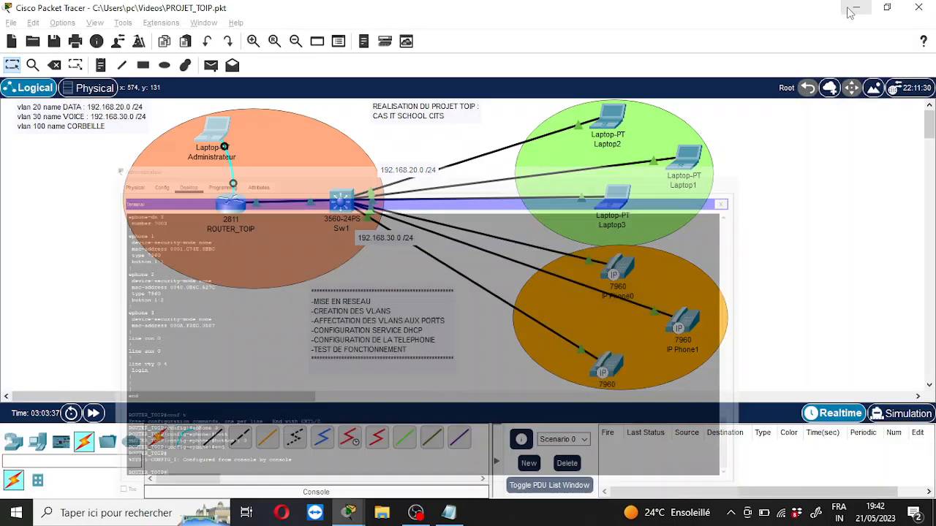
left_click(620, 265)
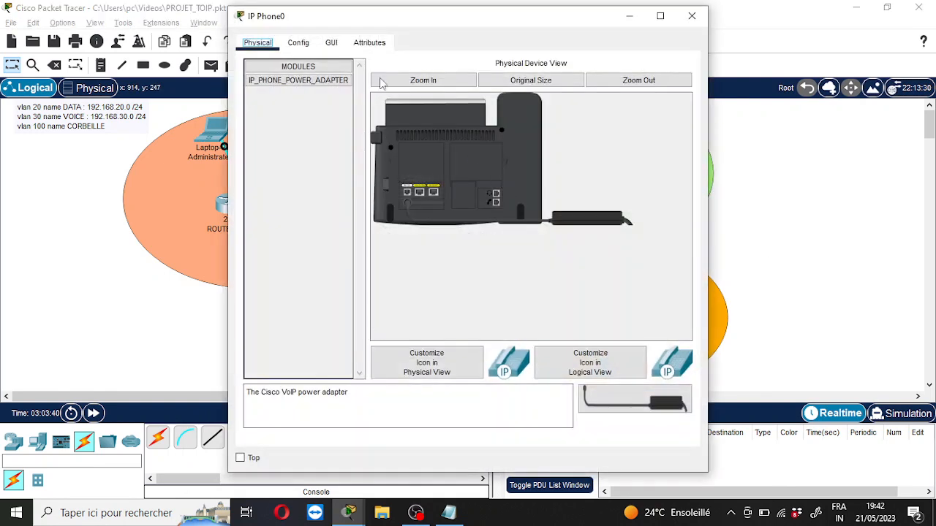
left_click(331, 43)
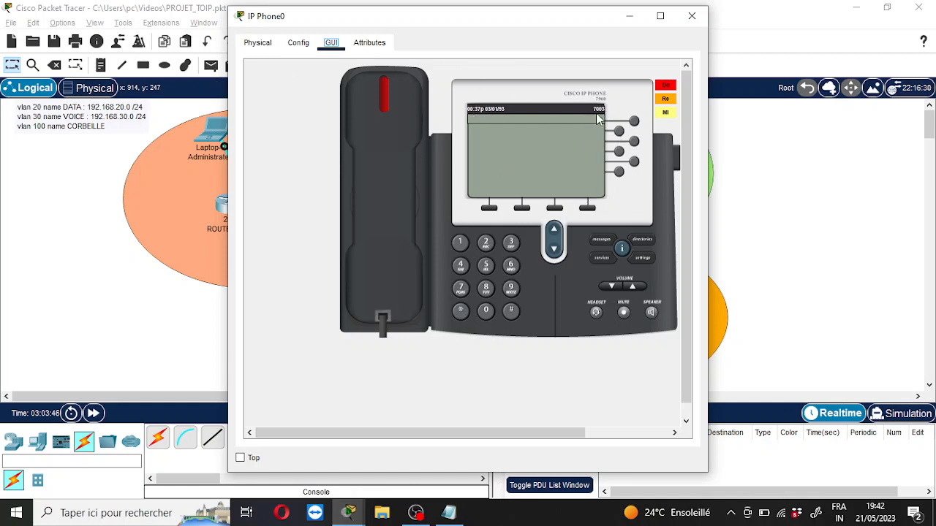
left_click(691, 16)
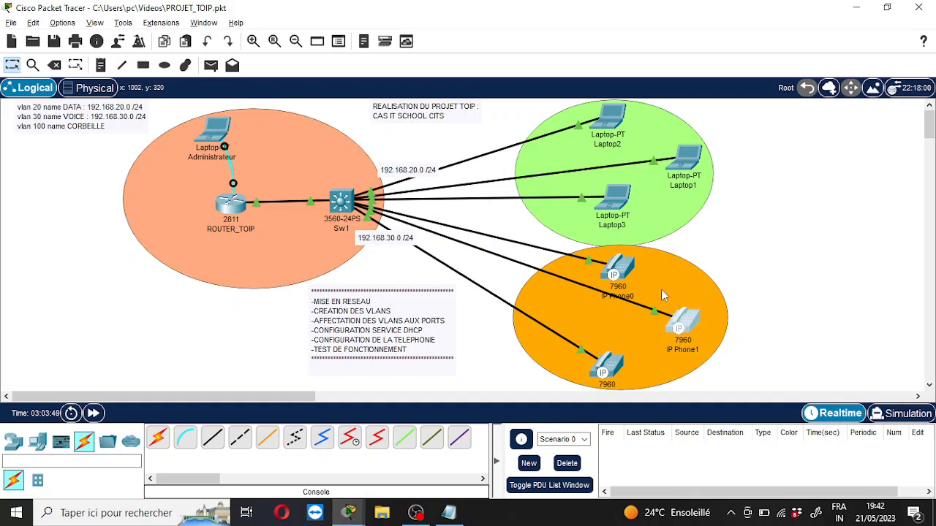
Step: Check the line numbers displayed on IP Phone1 and IP Phone2, and examine the phones' device summaries in the topology
left_click(682, 322)
left_click(331, 42)
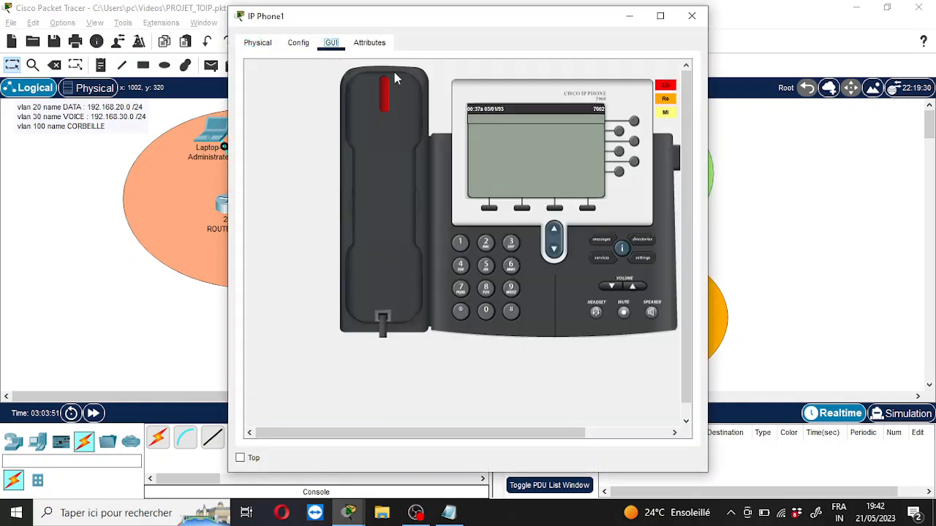
left_click(794, 89)
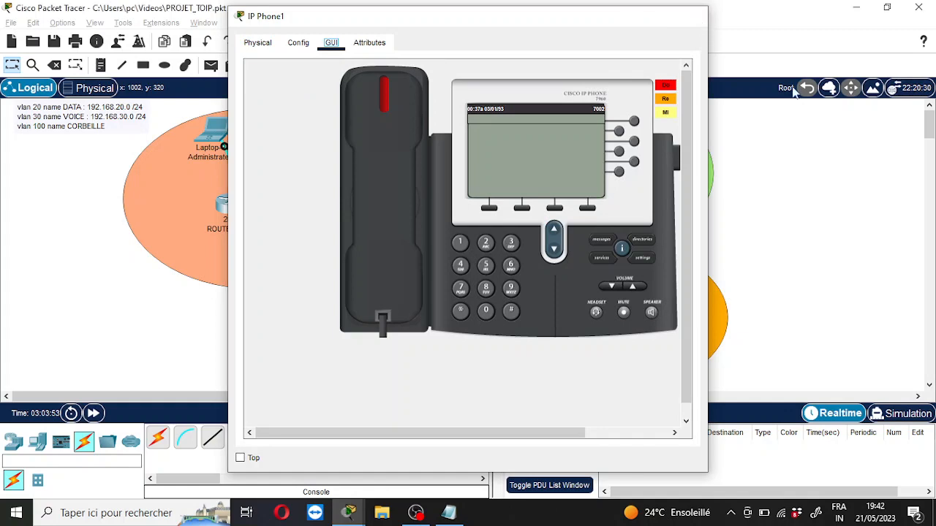
left_click(613, 365)
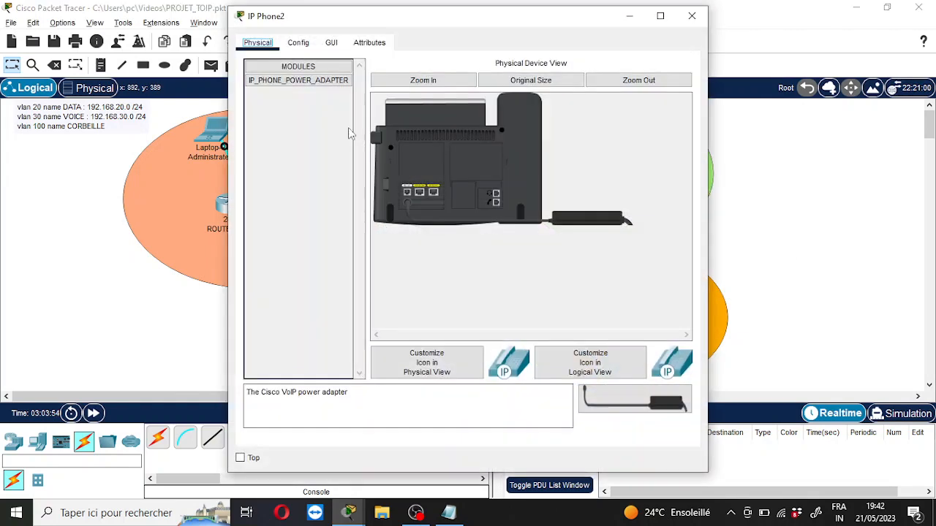
left_click(331, 43)
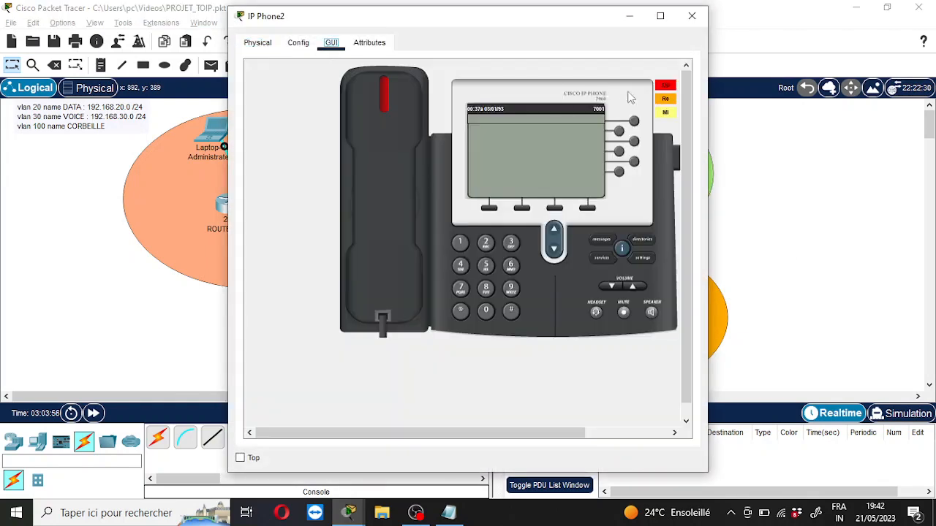
left_click(698, 17)
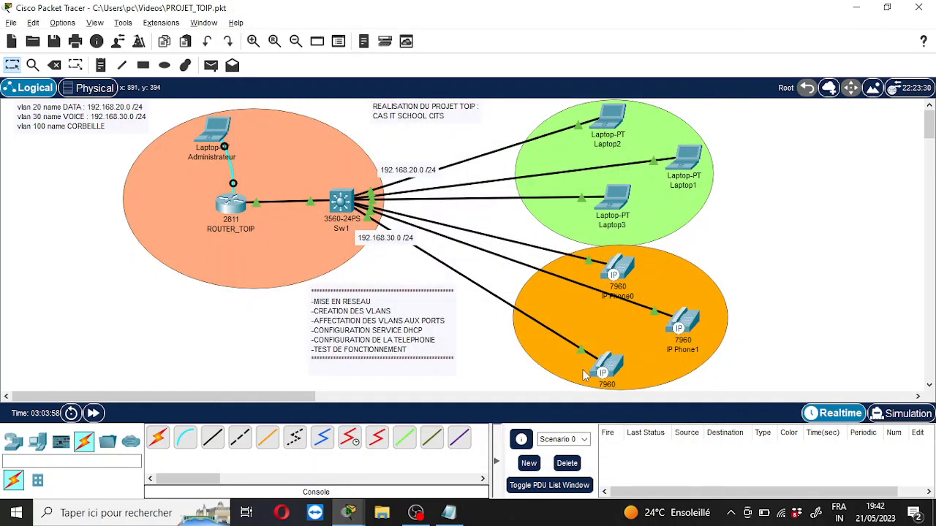
mouse_move(614, 365)
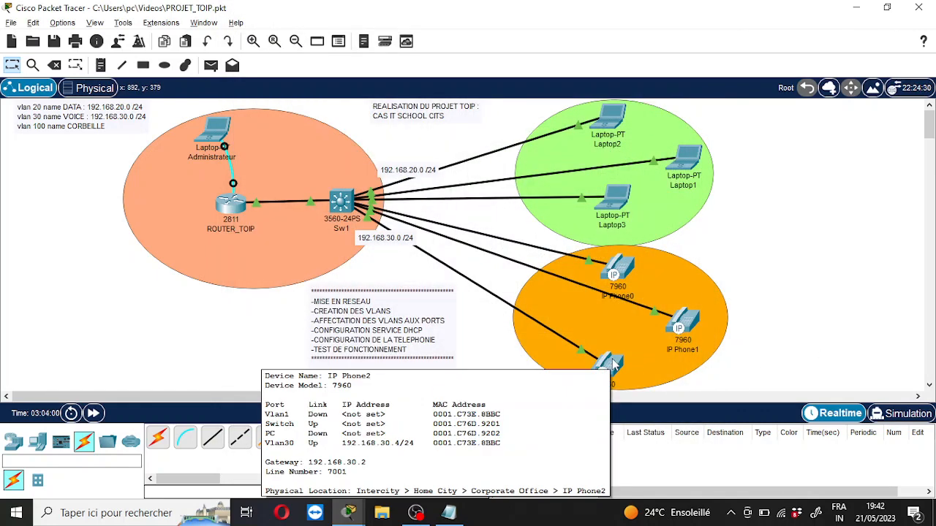
mouse_move(685, 322)
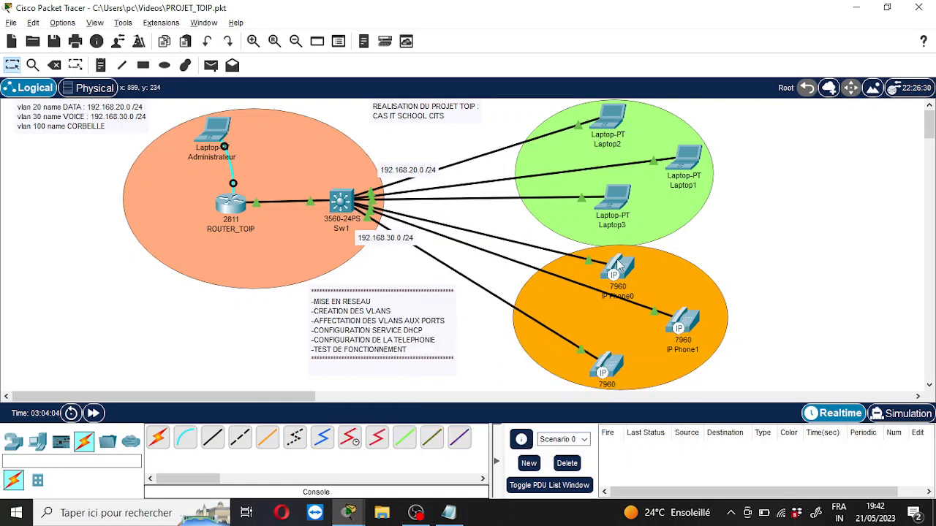
mouse_move(616, 259)
Step: Save ROUTER_TOIP's running-config to startup-config from the administrator laptop's terminal, accepting the default destination filename, and close the laptop window
left_click(216, 135)
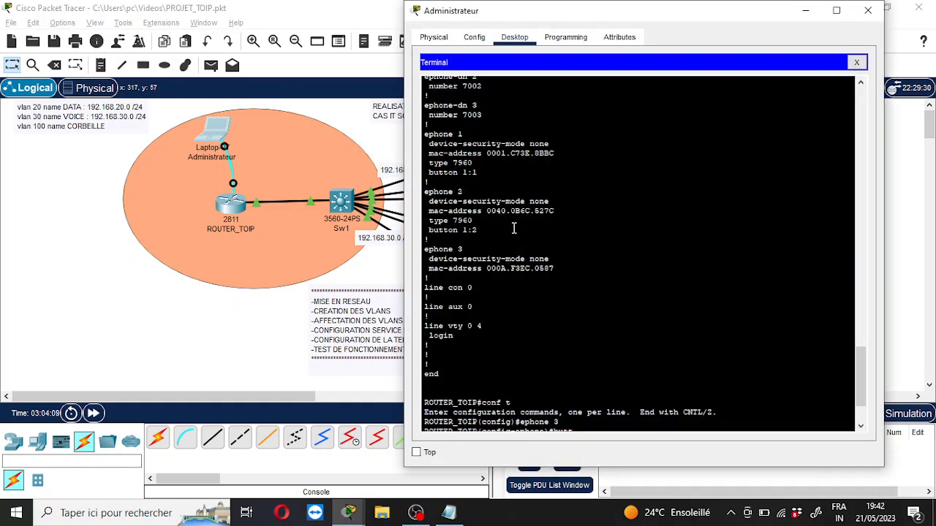
scroll(654, 280, "down", 3)
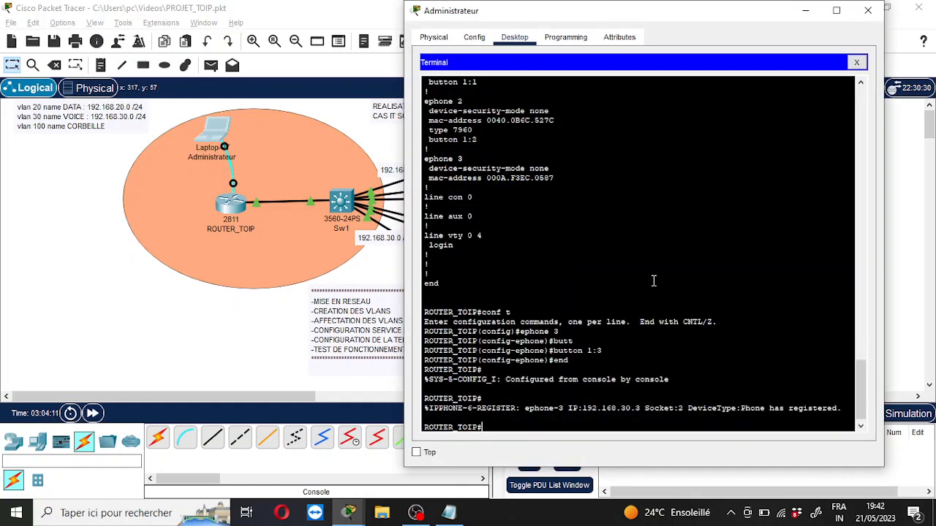
type("cop")
key("Tab")
type("run")
key("Tab")
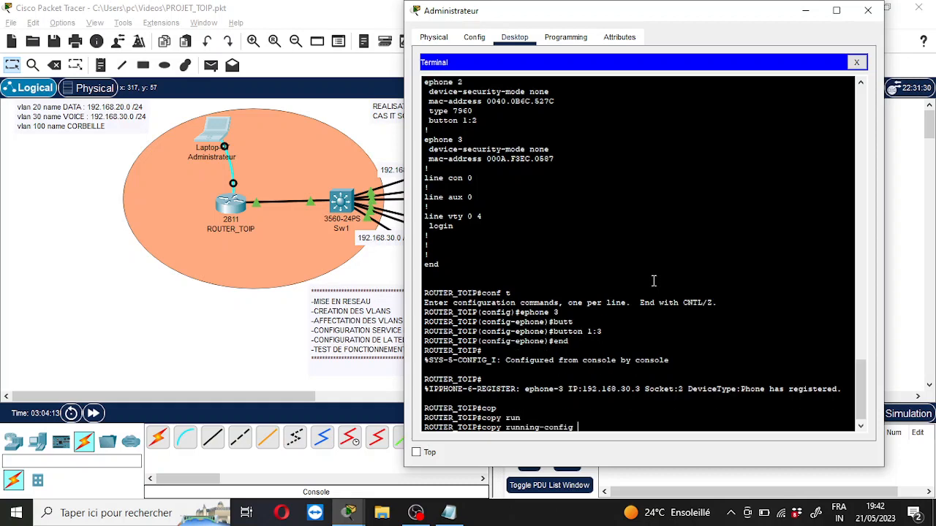
type("sta")
key("Tab")
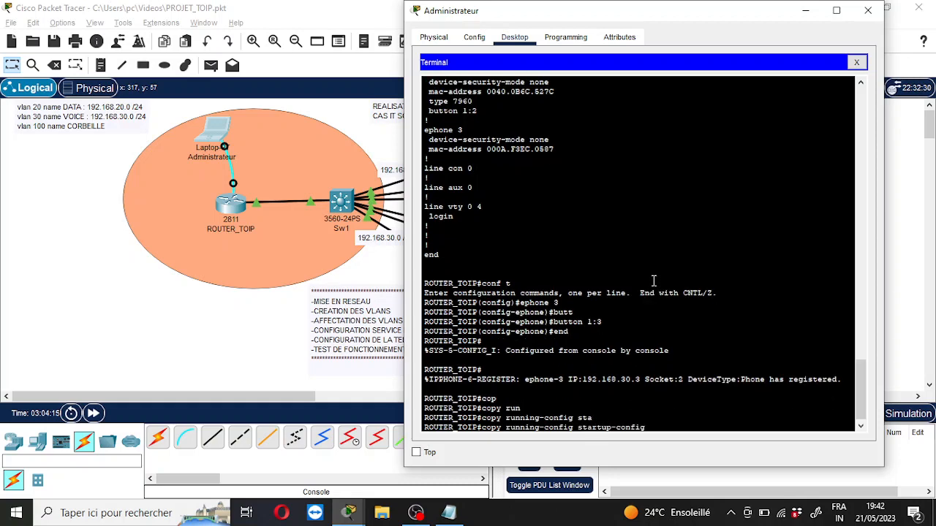
key("Return")
key("Return")
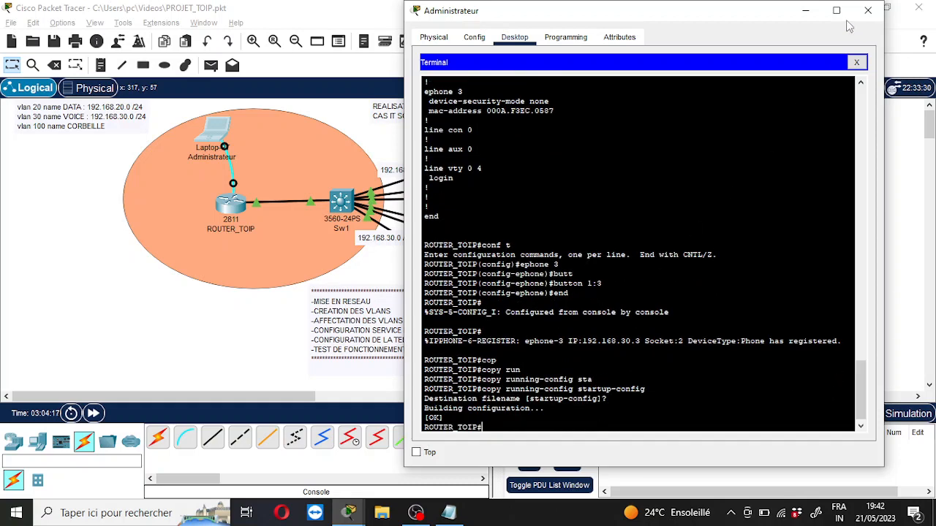
left_click(868, 10)
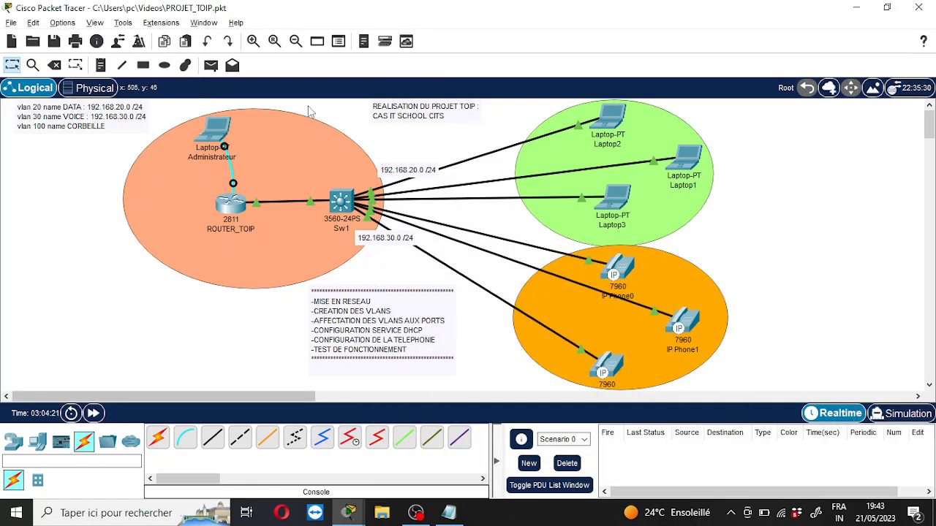
Step: Send a simple PDU from Laptop3 to Laptop2 and another from Laptop1 to Laptop3 to test data VLAN connectivity
left_click(210, 65)
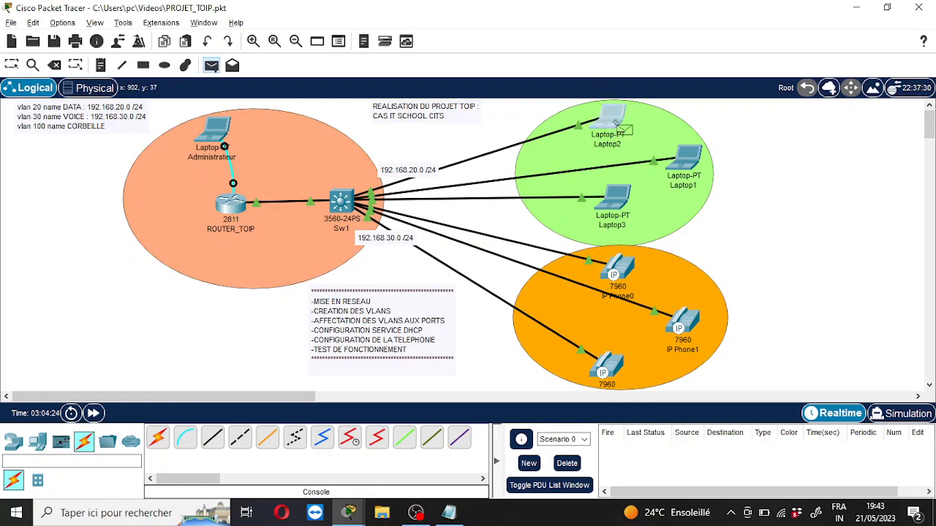
left_click(616, 195)
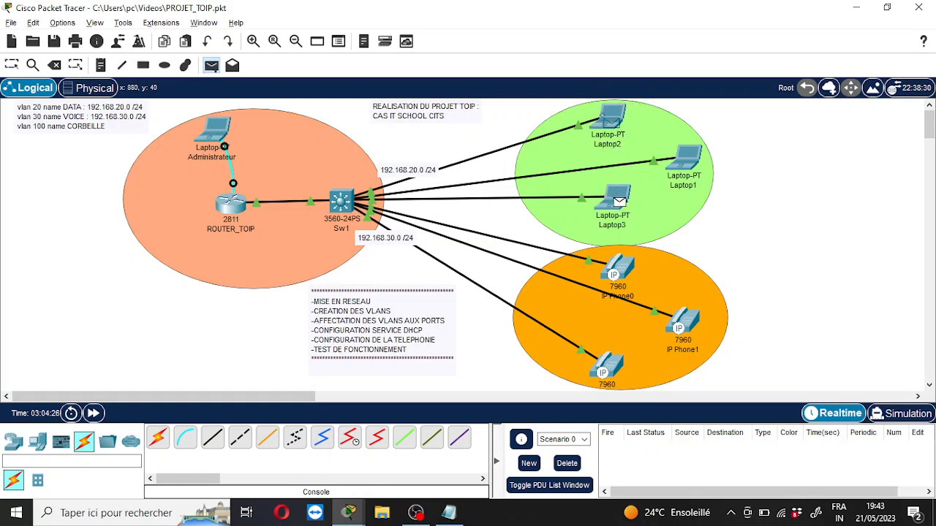
left_click(613, 118)
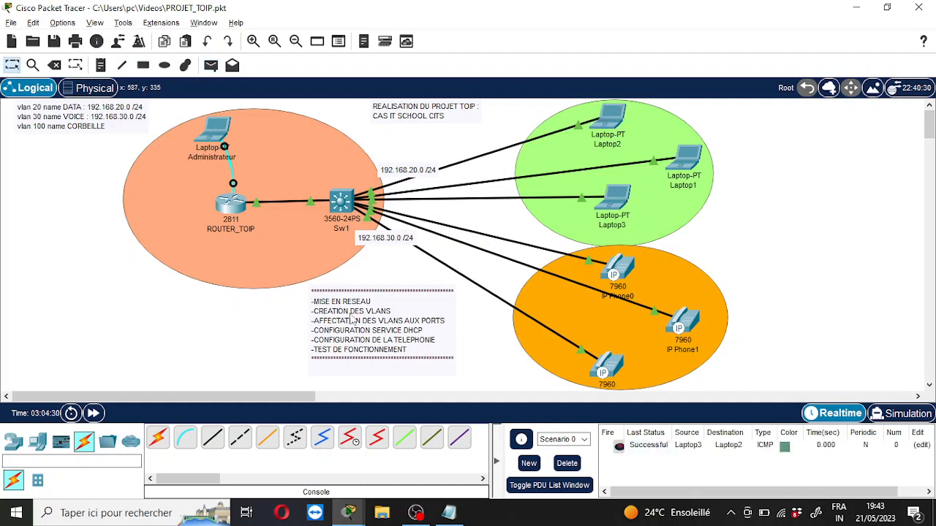
left_click(211, 65)
left_click(688, 158)
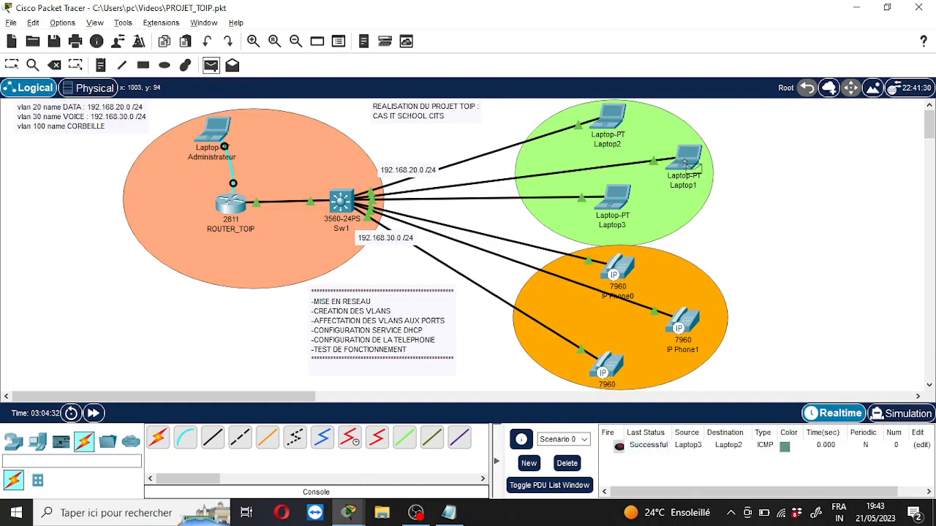
left_click(618, 211)
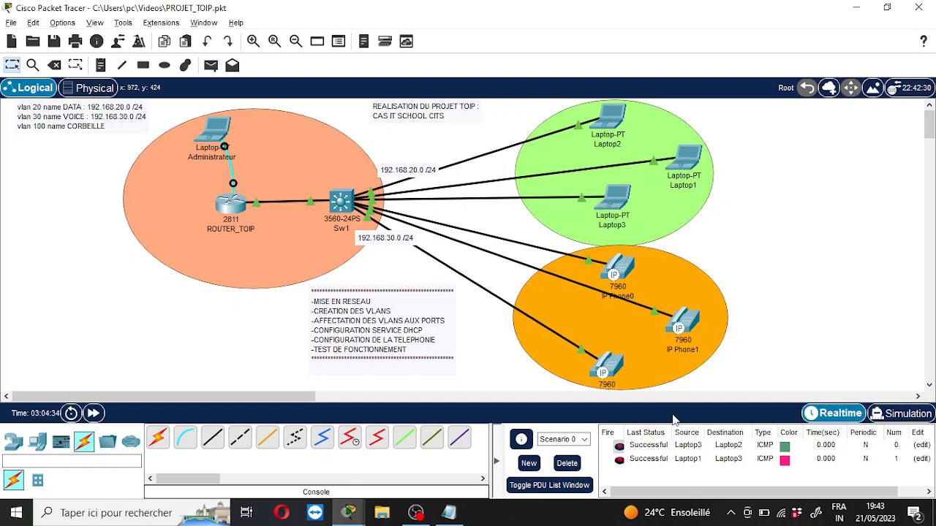
Step: Send a simple PDU from Laptop2 to Laptop1 to test their connectivity
left_click(210, 65)
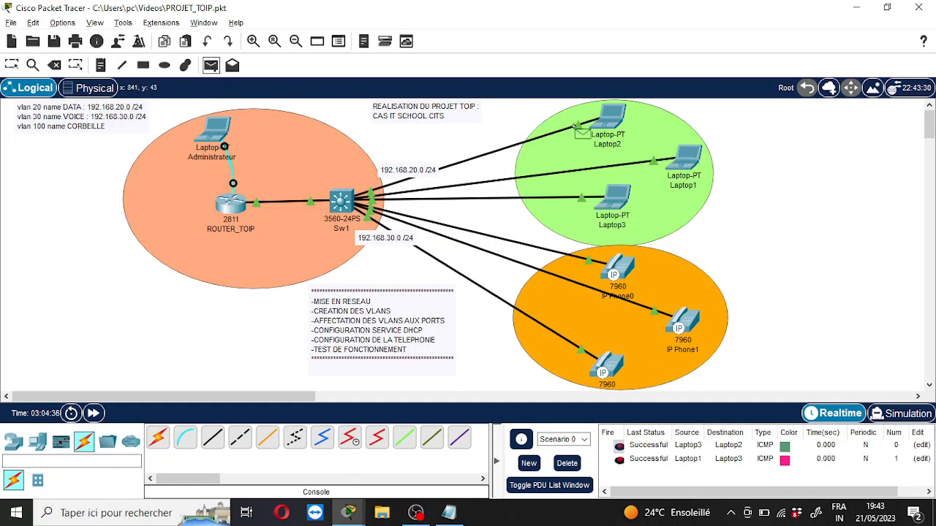
left_click(607, 118)
left_click(686, 156)
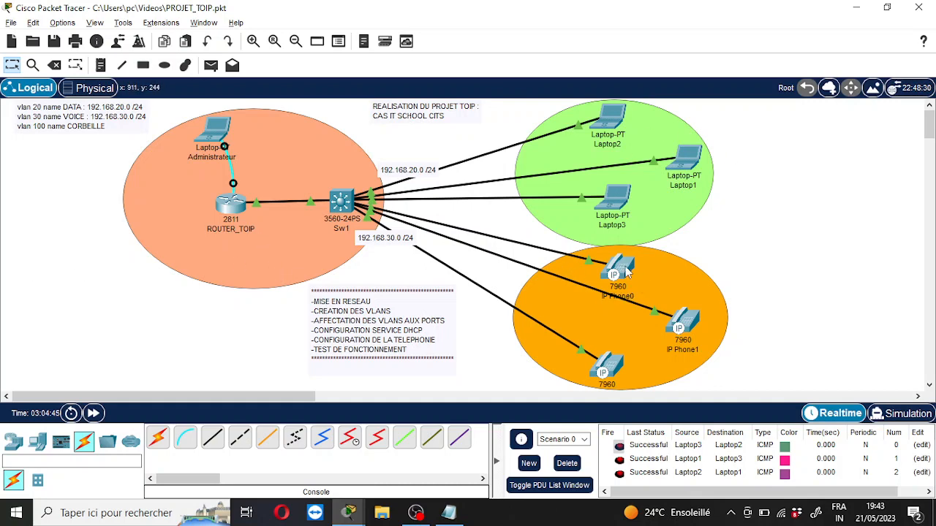
Step: Delete Scenario 0's PDU list and open IP Phone0's handset interface in a movable window
left_click(566, 463)
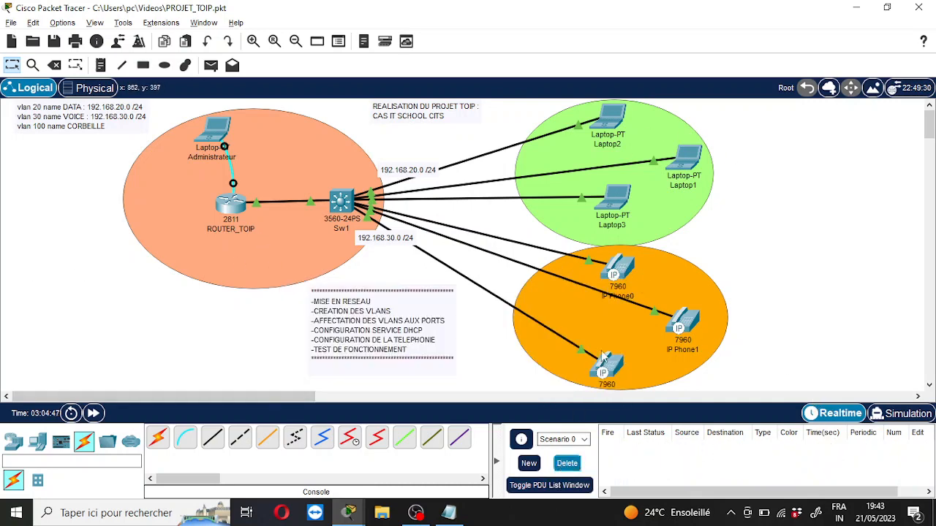
left_click(331, 43)
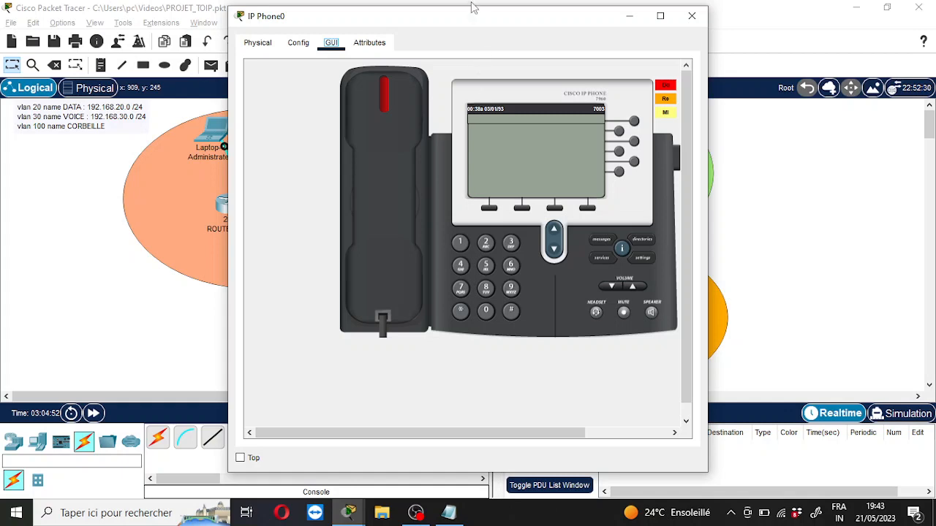
left_click_drag(472, 16, 271, 2)
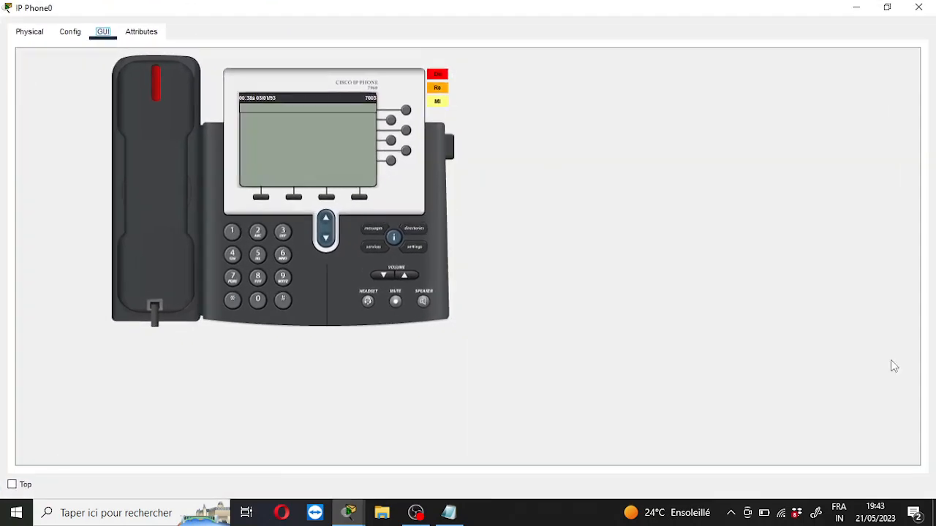
left_click(886, 7)
left_click_drag(397, 26, 182, 20)
Step: Open IP Phone1's handset interface and arrange its window side by side with IP Phone0's
left_click(685, 331)
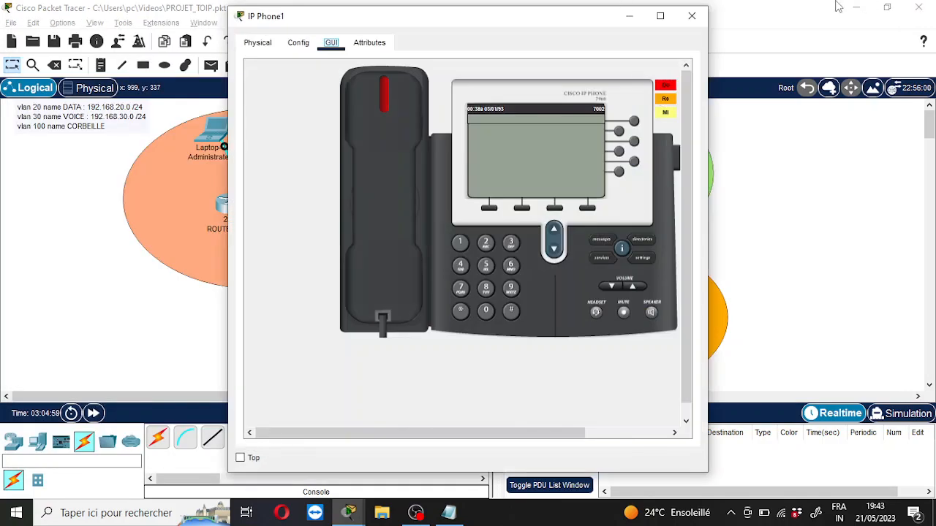
left_click(839, 6)
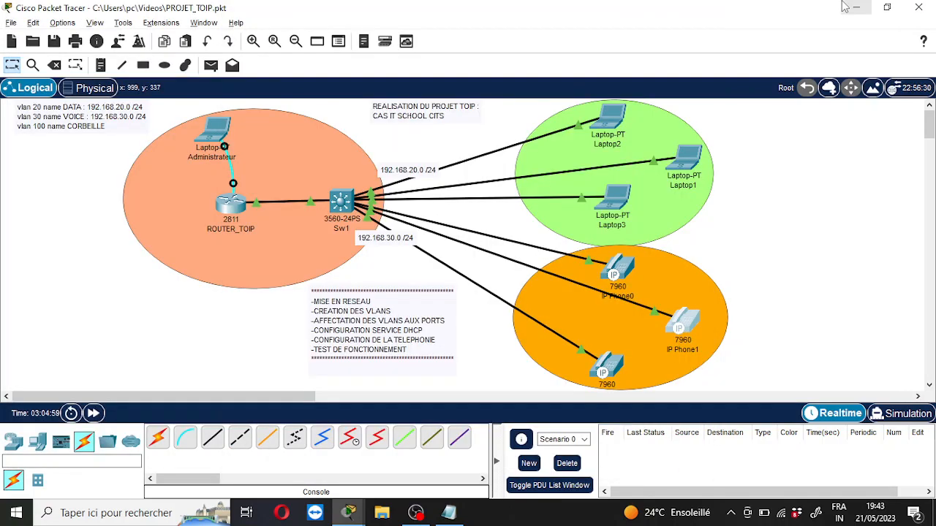
left_click(855, 7)
left_click_drag(548, 26, 775, 36)
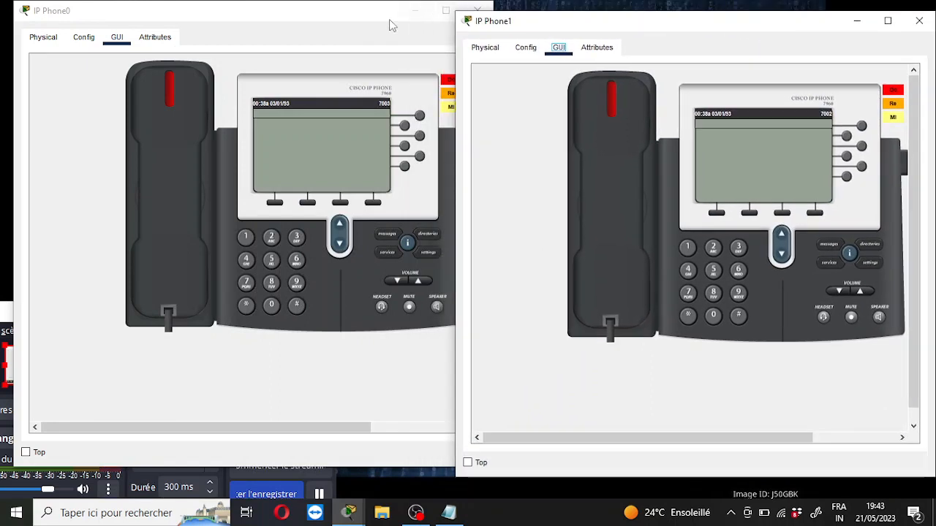
left_click(357, 28)
left_click_drag(333, 14, 320, 16)
left_click_drag(661, 29, 694, 17)
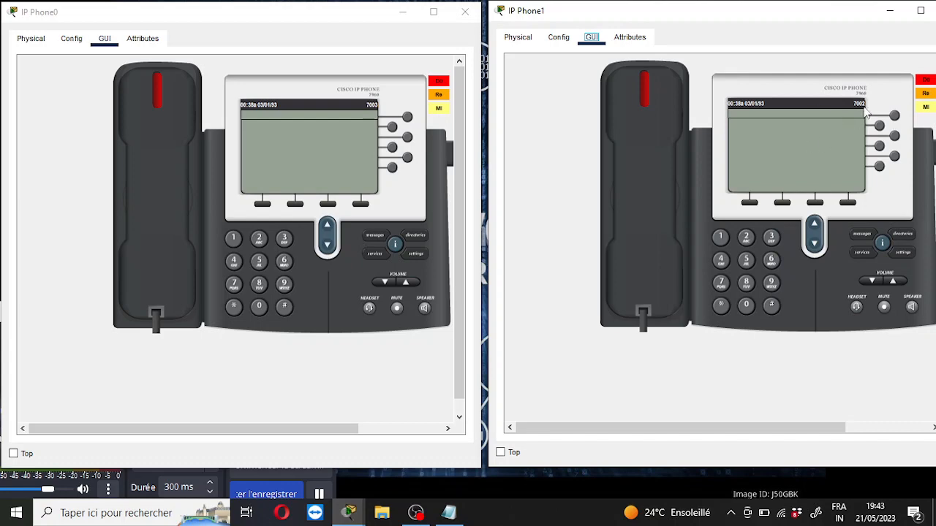
Step: Call 7002 from IP Phone0, answer on IP Phone1, and hang up IP Phone0's handset
left_click(235, 285)
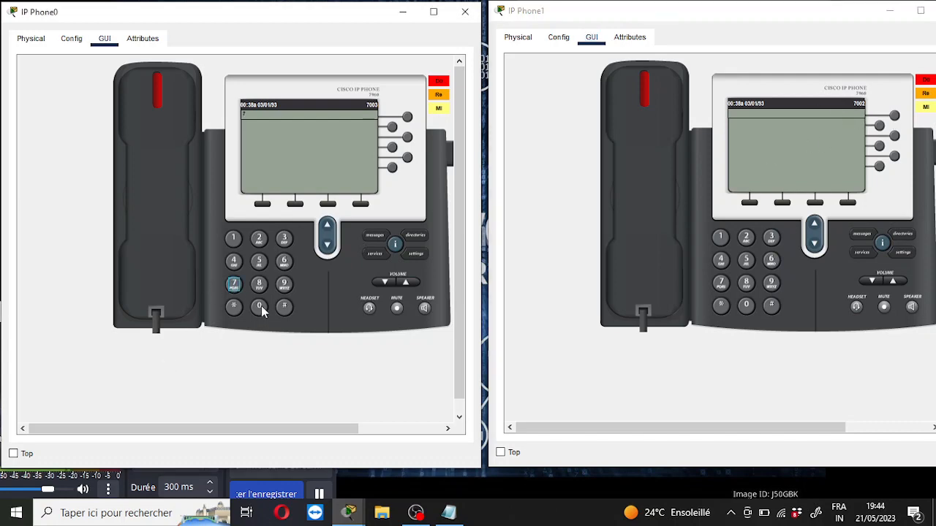
left_click(261, 309)
left_click(261, 309)
left_click(257, 242)
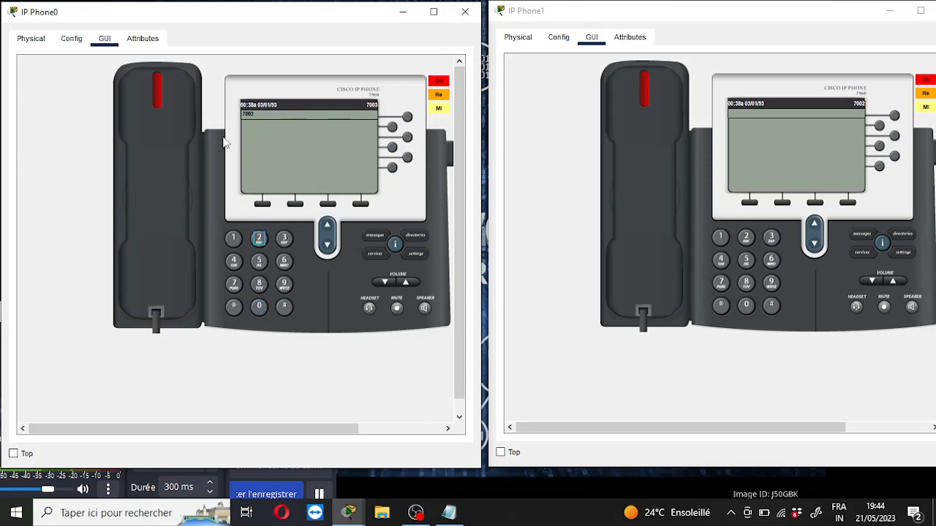
left_click(161, 172)
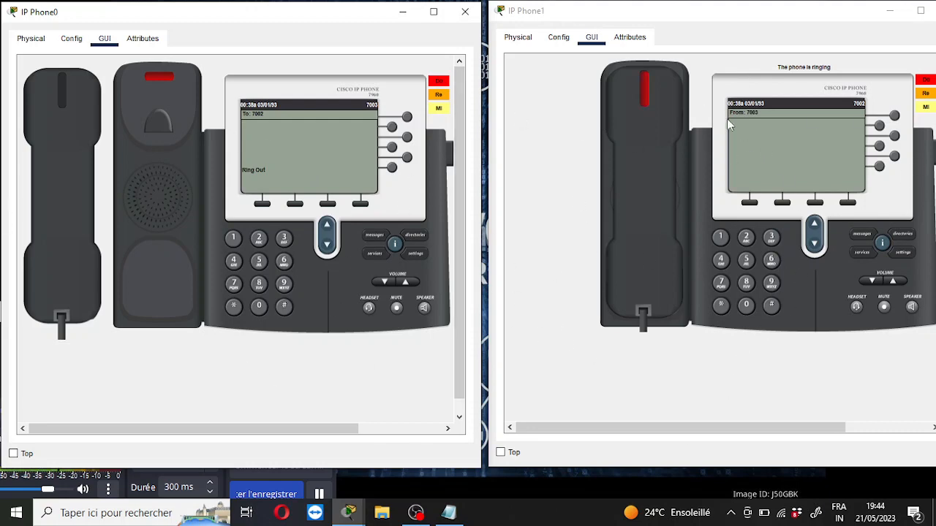
left_click(660, 178)
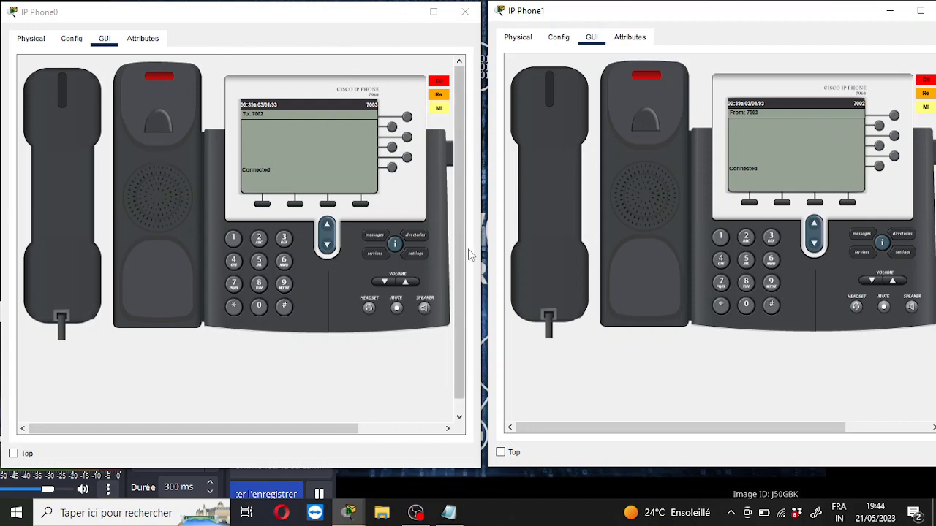
left_click(66, 193)
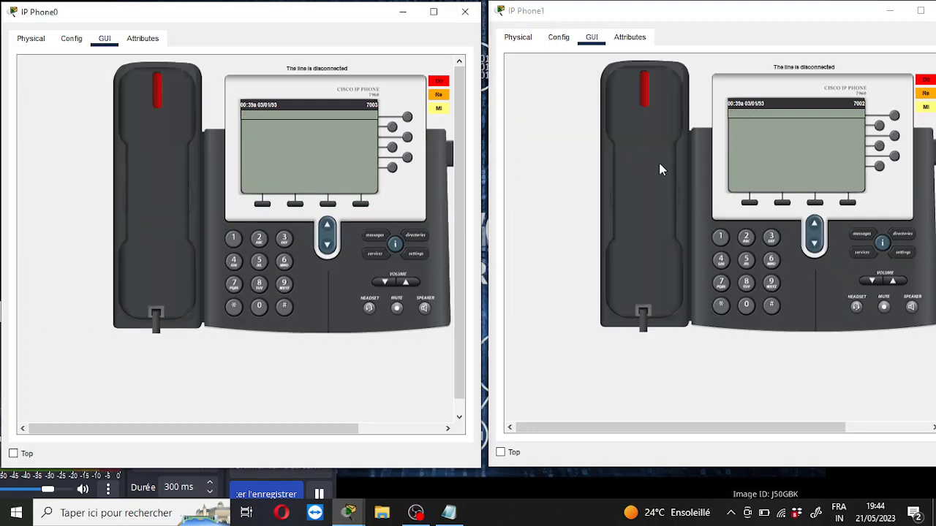
Step: Dial 7001 on IP Phone0 and lift its handset to place the call
left_click(234, 285)
left_click(259, 307)
left_click(260, 307)
left_click(231, 286)
left_click(233, 238)
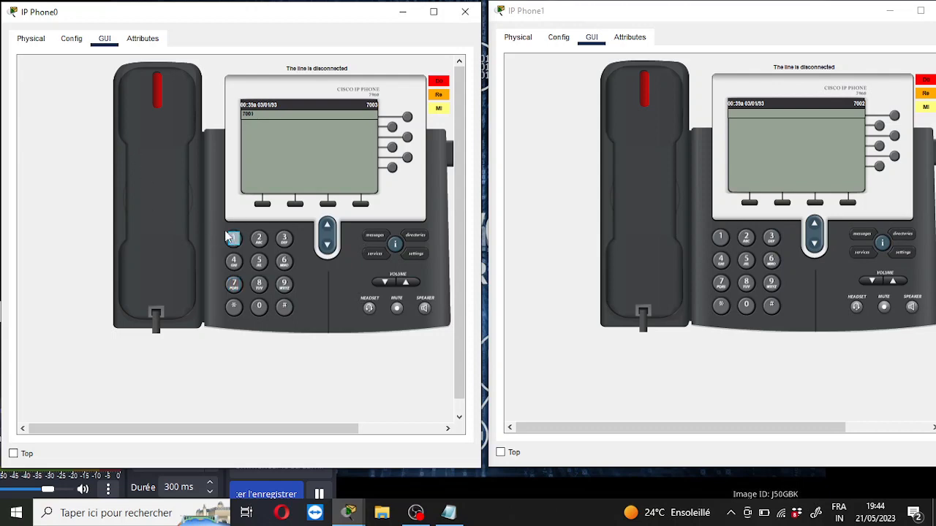
left_click(172, 207)
Step: Open IP Phone2 from the topology, answer the incoming call from 7003, and close the phone's window
mouse_move(351, 510)
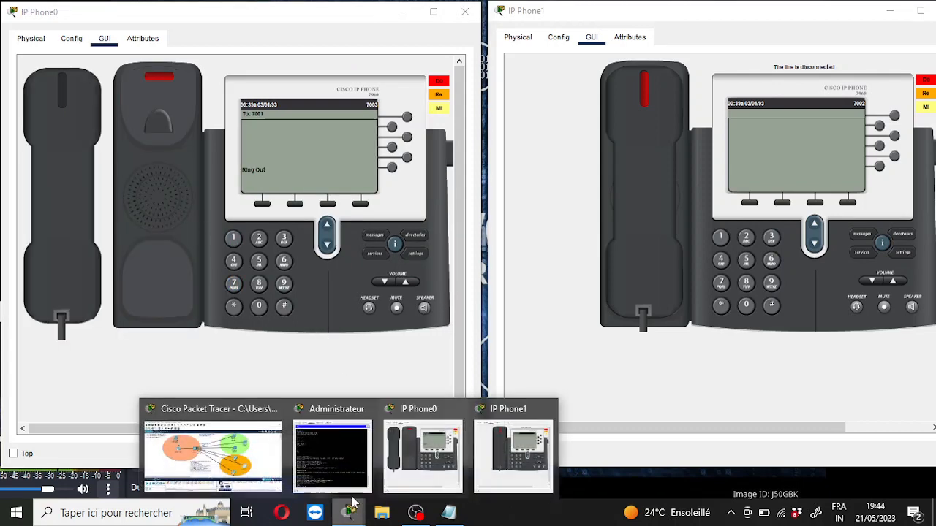
left_click(228, 459)
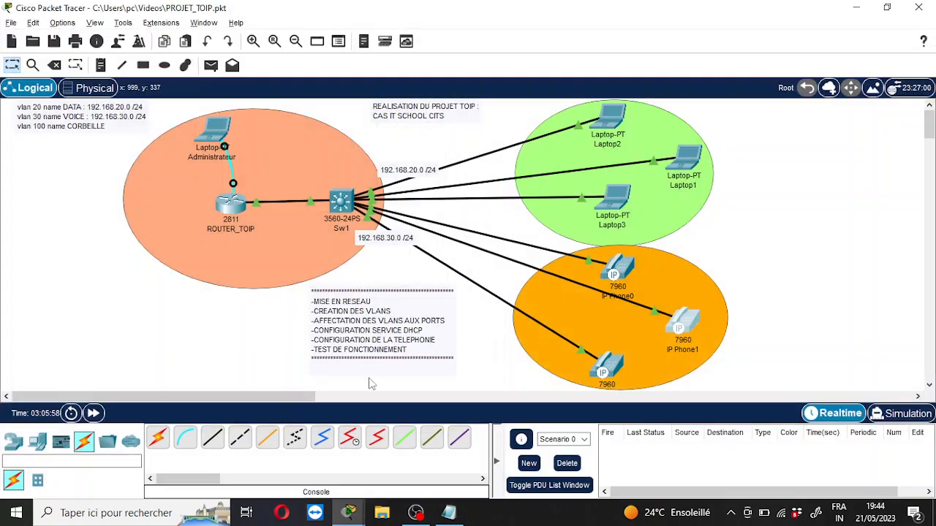
left_click(613, 365)
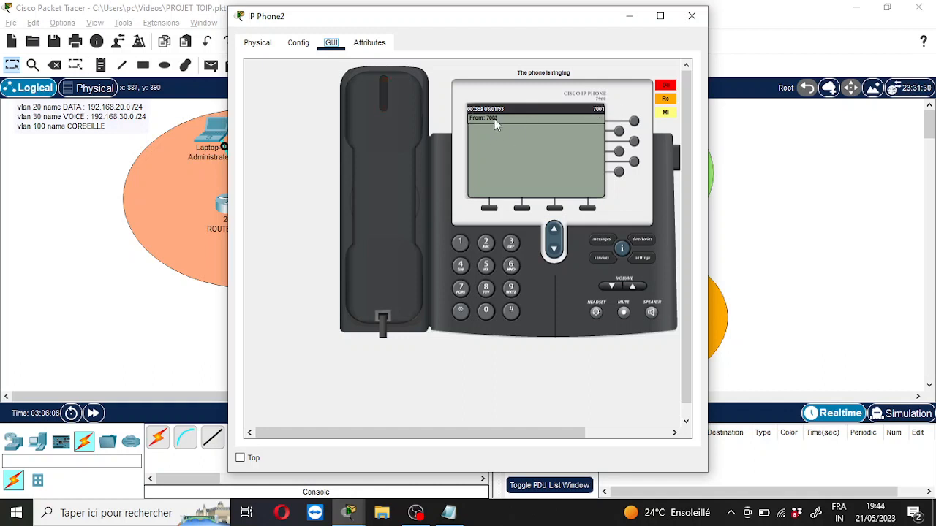
left_click(387, 194)
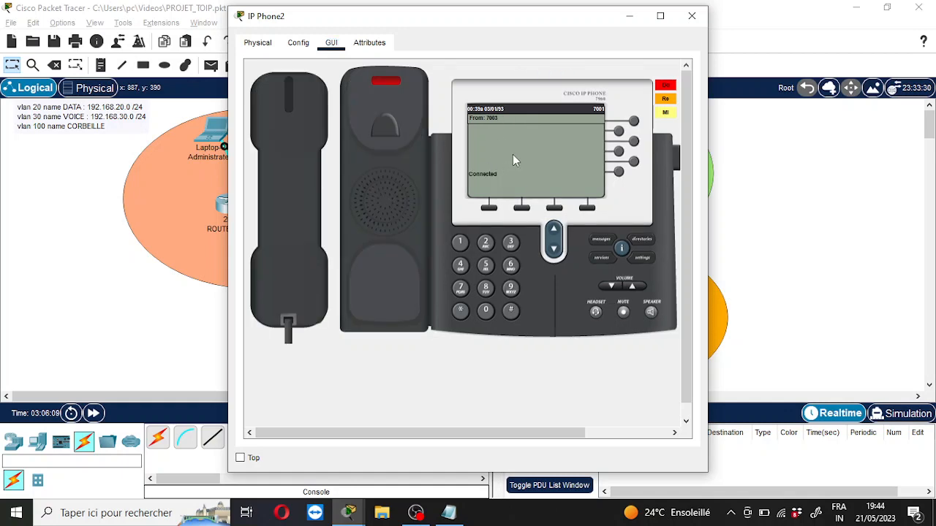
left_click(697, 20)
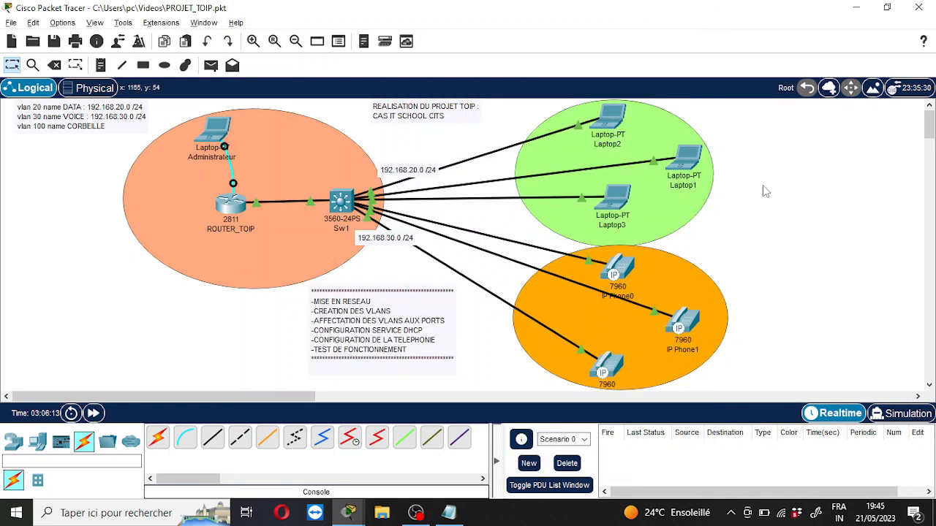
left_click(415, 512)
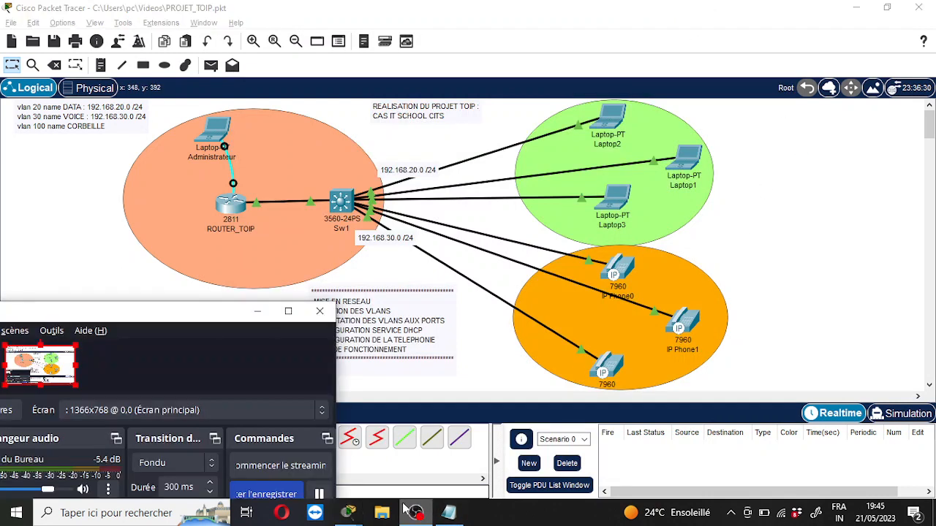
left_click(156, 224)
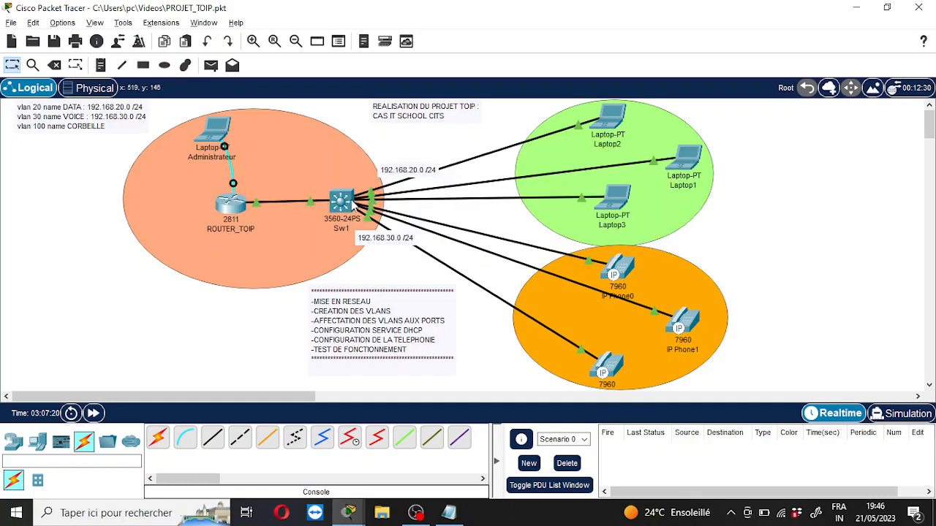
left_click(215, 132)
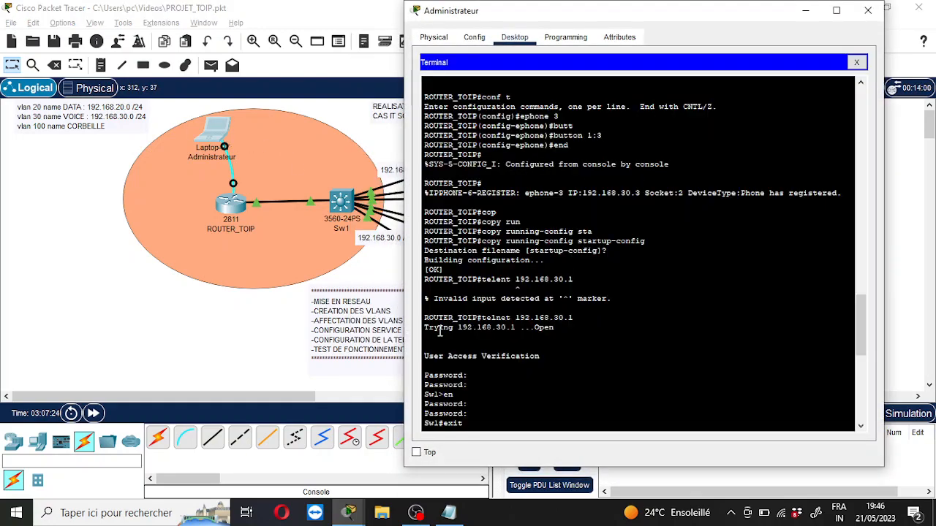
left_click(191, 313)
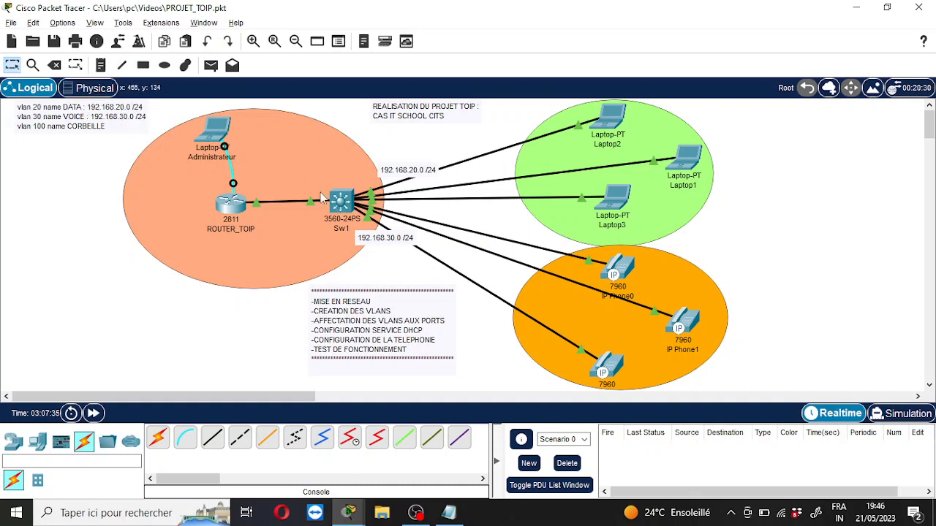
Step: Start a Telnet session to 192.168.20.1 from the ROUTER_TOIP prompt in the Administrateur laptop's terminal
left_click(223, 132)
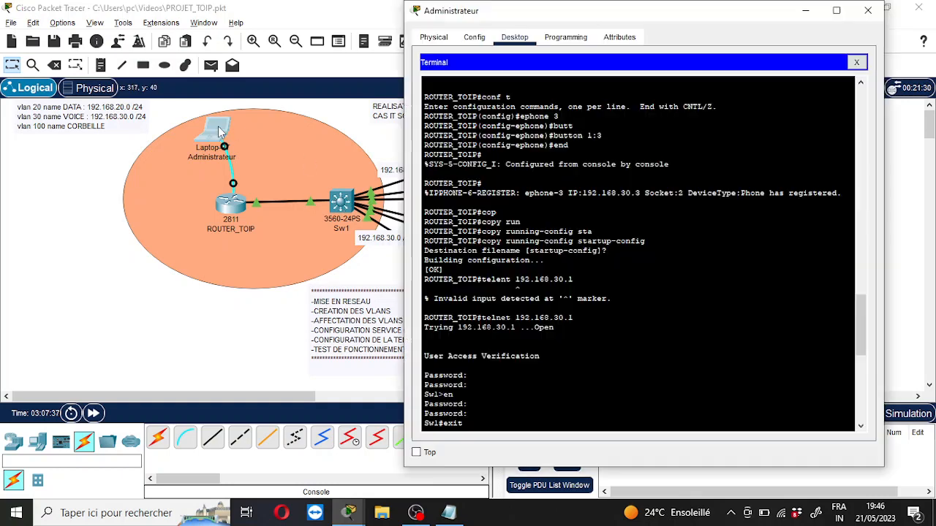
right_click(530, 336)
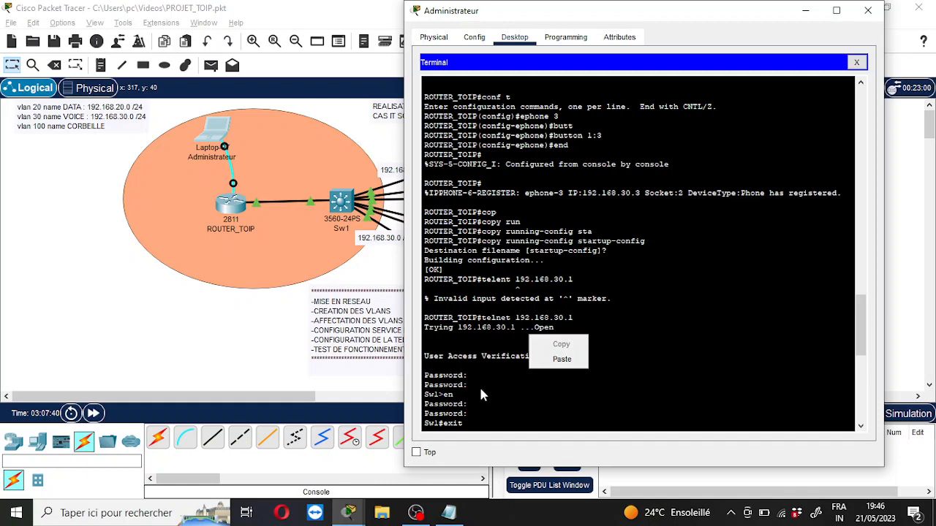
left_click(680, 351)
scroll(681, 350, "down", 9)
right_click(681, 351)
left_click(674, 330)
scroll(674, 329, "down", 5)
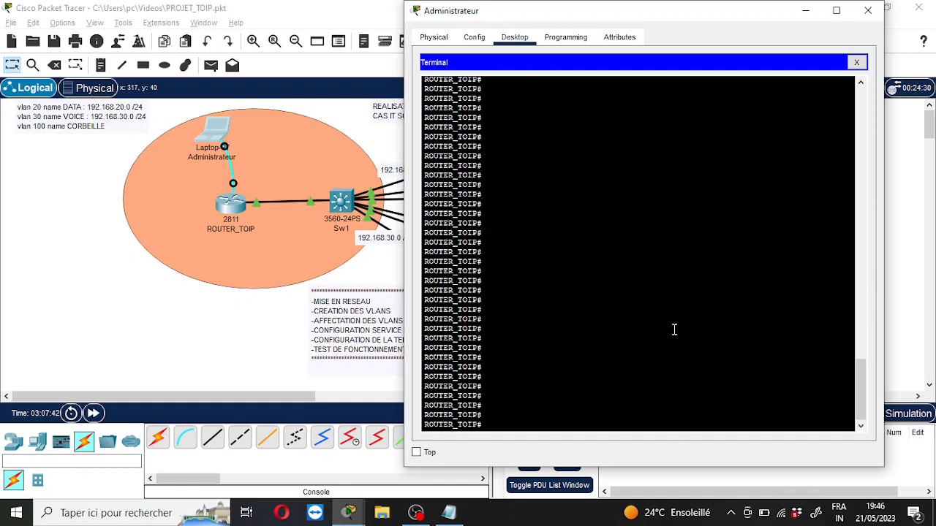
left_click(652, 320)
left_click_drag(423, 418, 484, 425)
left_click(500, 401)
type("192.168.20.1")
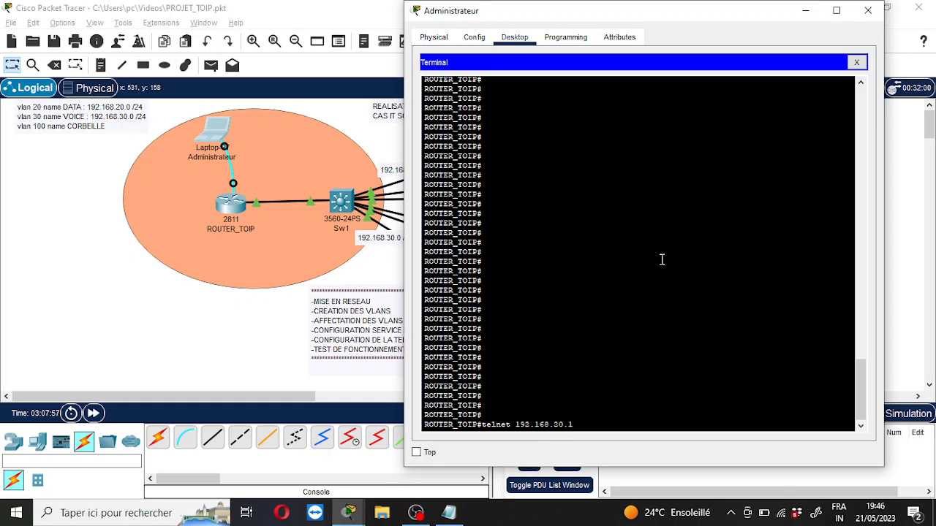
key("Return")
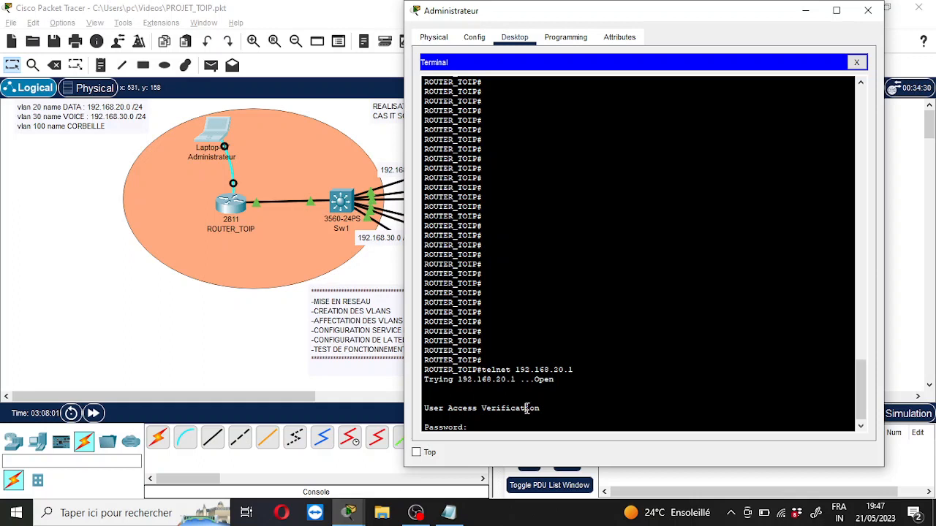
Step: Enter the Telnet access password, and enter Sw1's privileged mode with the enable password
key("Return")
type("en")
key("Return")
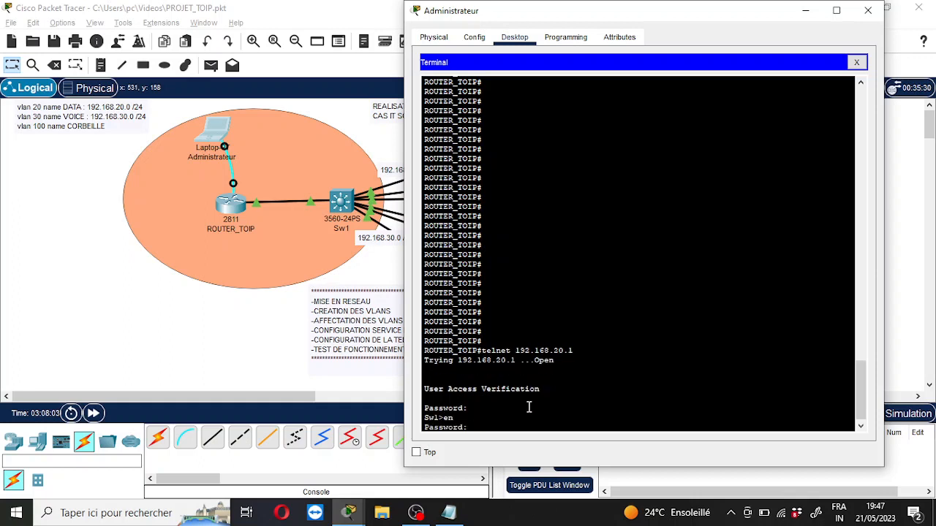
key("Return")
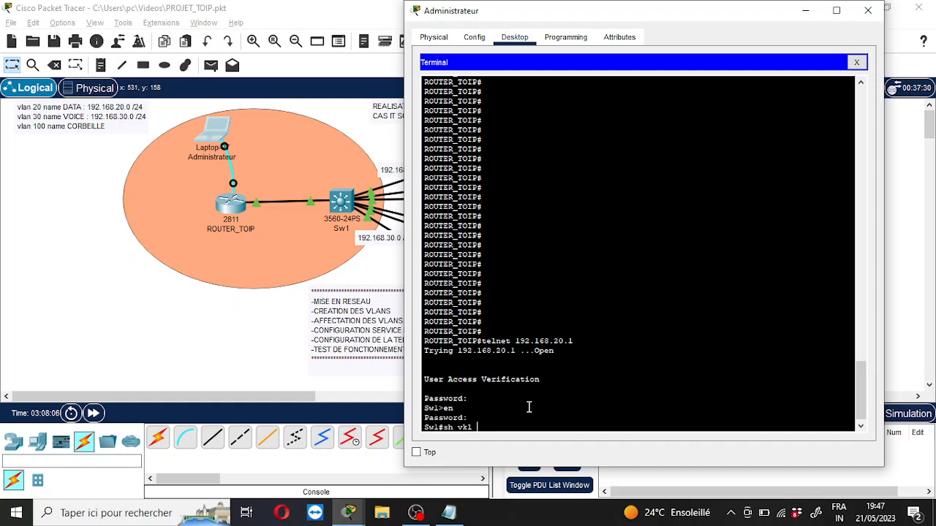
Step: Display Sw1's brief VLAN table with sh vl br and examine the VLANs and their ports
type("sh vkl br")
key("Return")
key("Up")
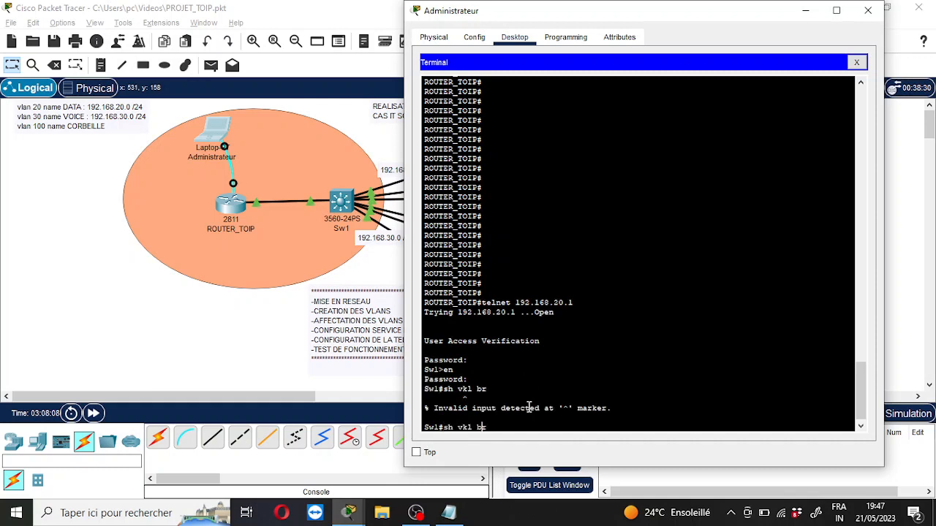
key("BackSpace")
key("Return")
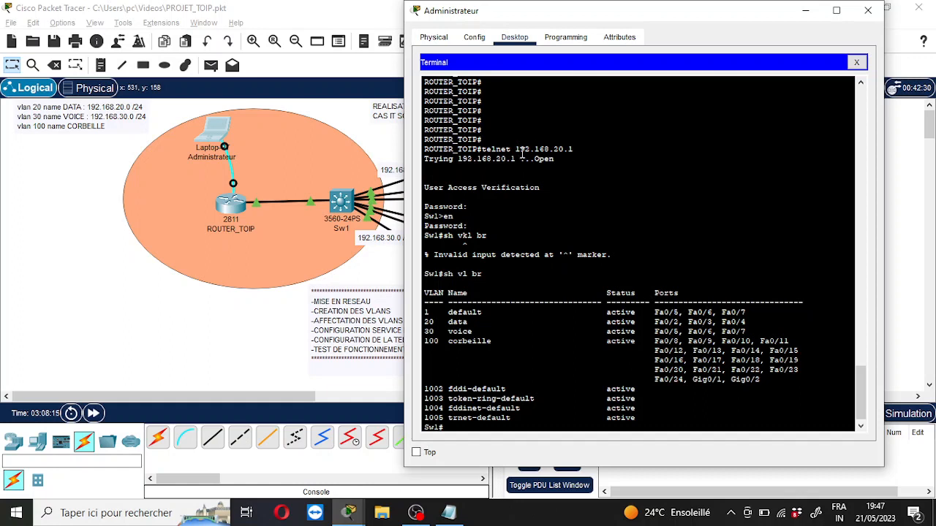
left_click_drag(517, 148, 602, 154)
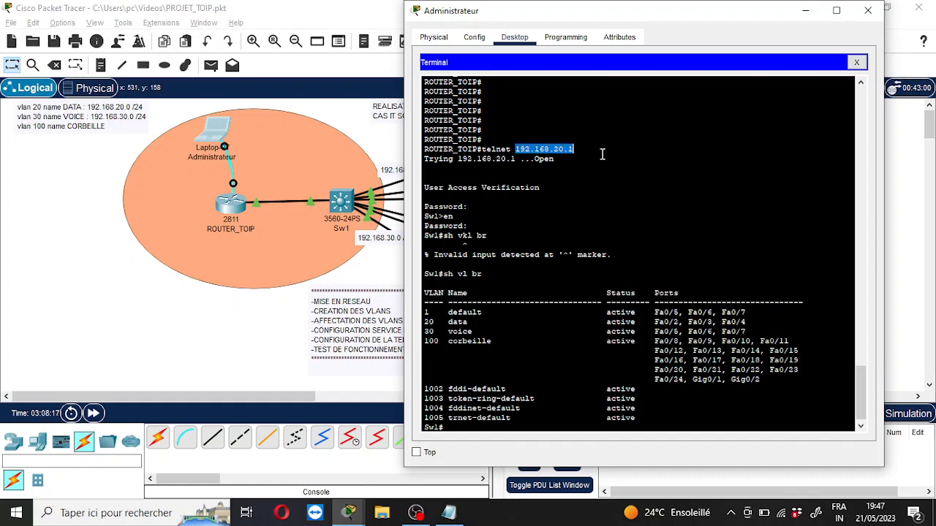
left_click(560, 145)
triple_click(561, 145)
left_click(560, 145)
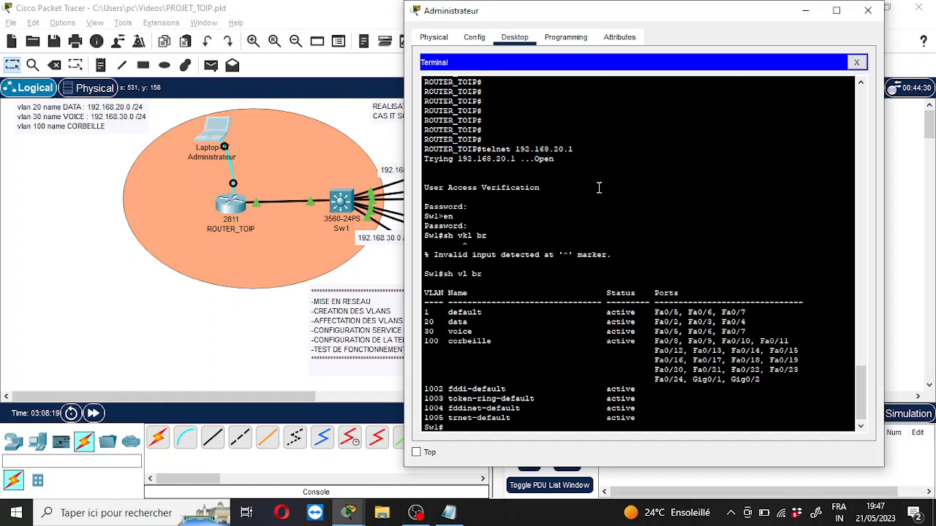
Step: Exit the Sw1 session and start a Telnet session from ROUTER_TOIP to 192.168.30.1
type("exit")
key("Return")
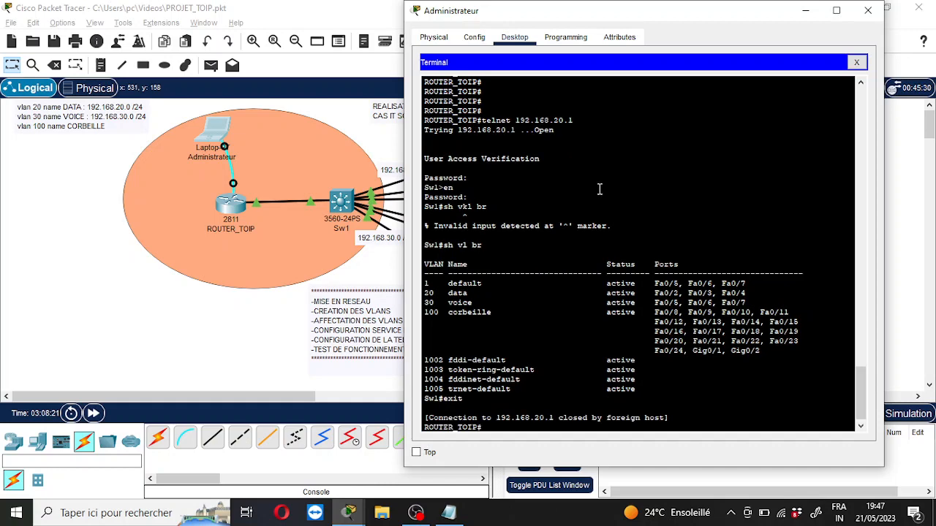
key("Up")
type("3")
key("Return")
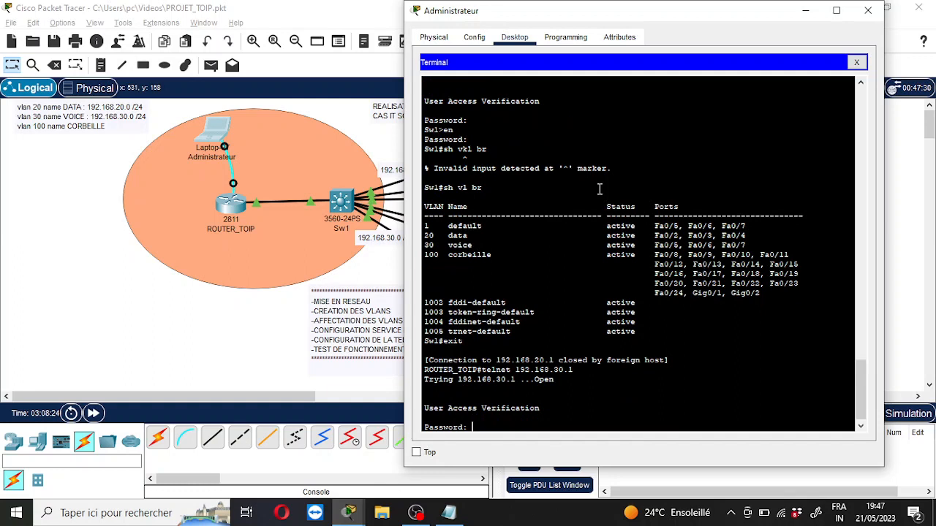
Step: Enter the Telnet access password for 192.168.30.1, and enter Sw1's privileged mode with the enable password
key("Return")
type("e")
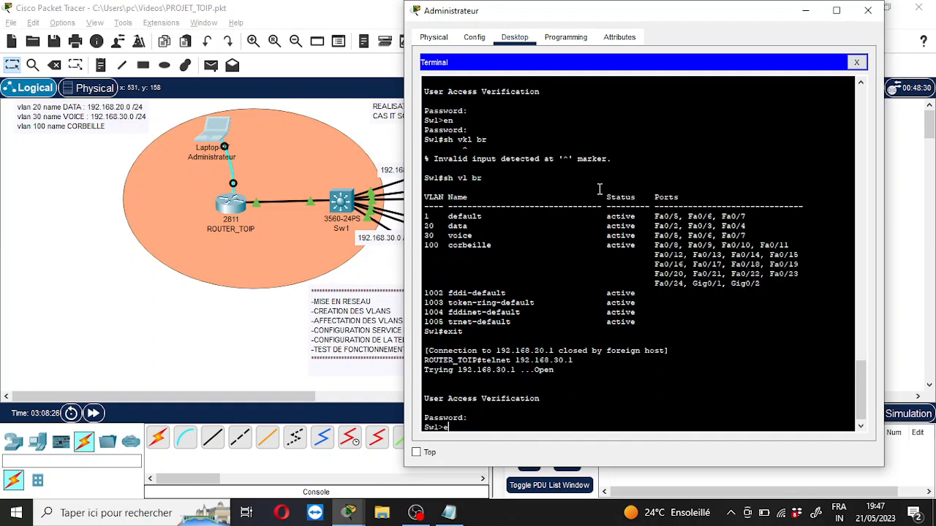
type("n")
key("Return")
key("Return")
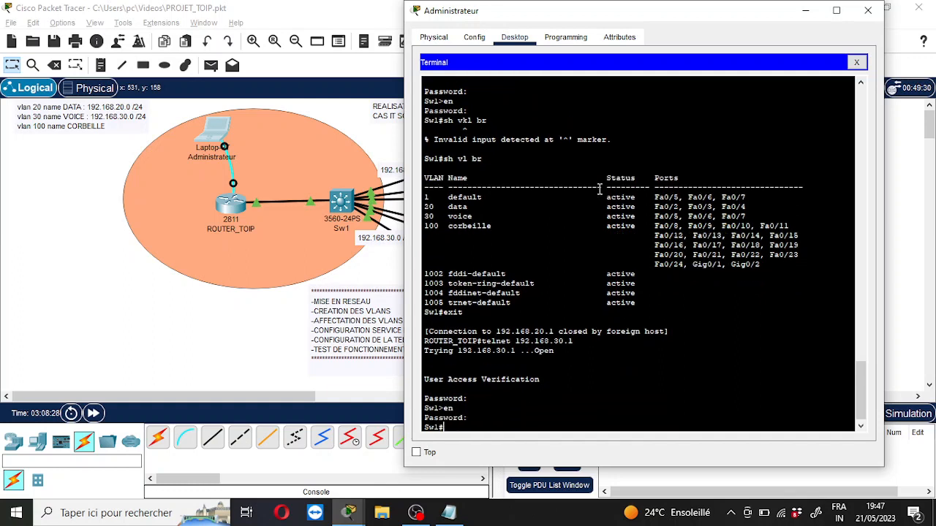
Step: Display Sw1's VLAN table with sh vlan brief over the 192.168.30.1 Telnet session
type("sh vl")
key("Tab")
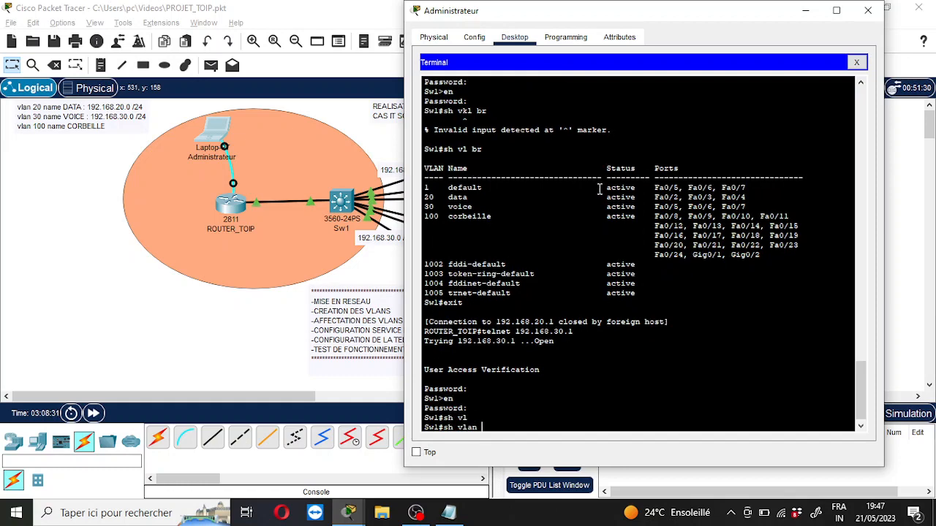
key("Tab")
type("br")
key("Tab")
key("Return")
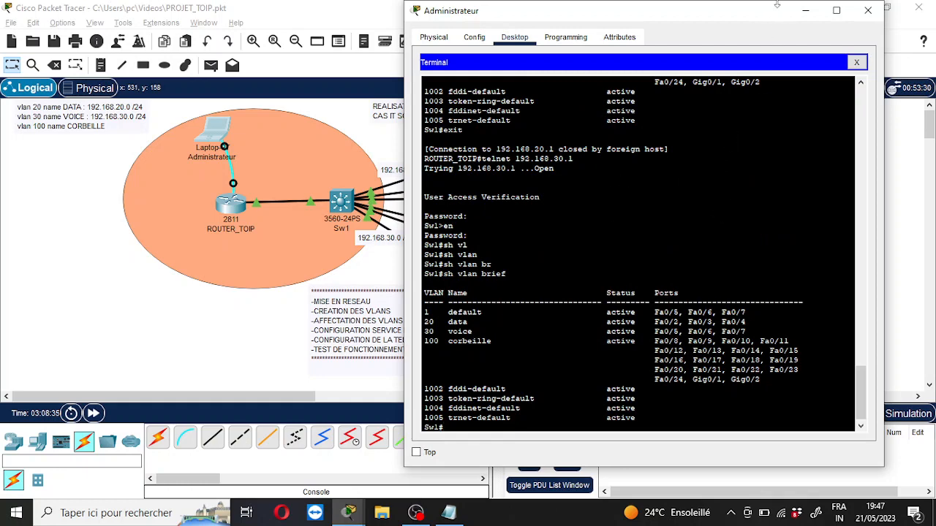
Step: Minimize the Administrateur laptop window and the main PROJET_TOIP.pkt workspace window
left_click(805, 11)
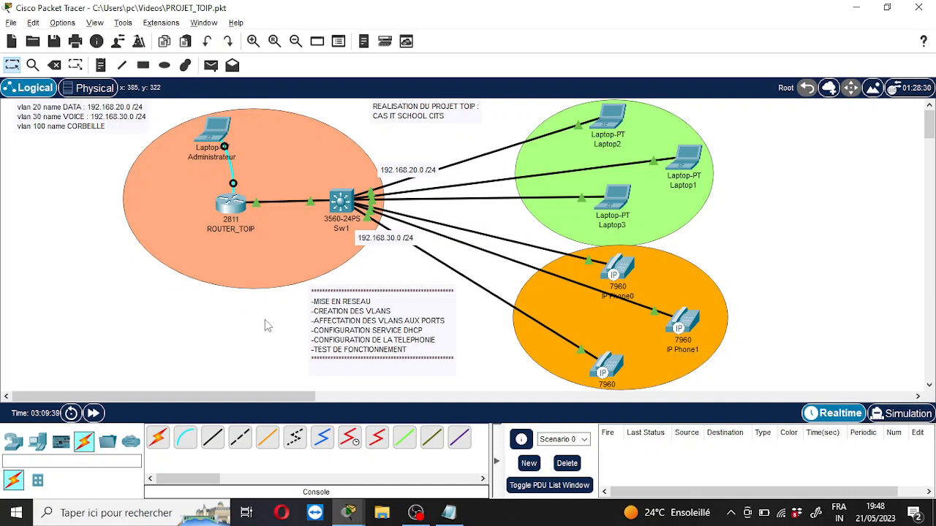
left_click(853, 6)
left_click(919, 11)
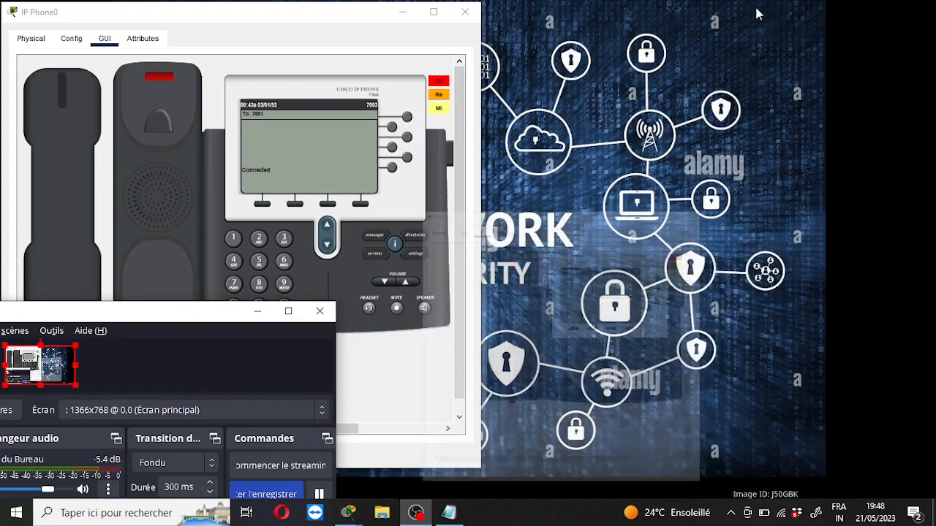